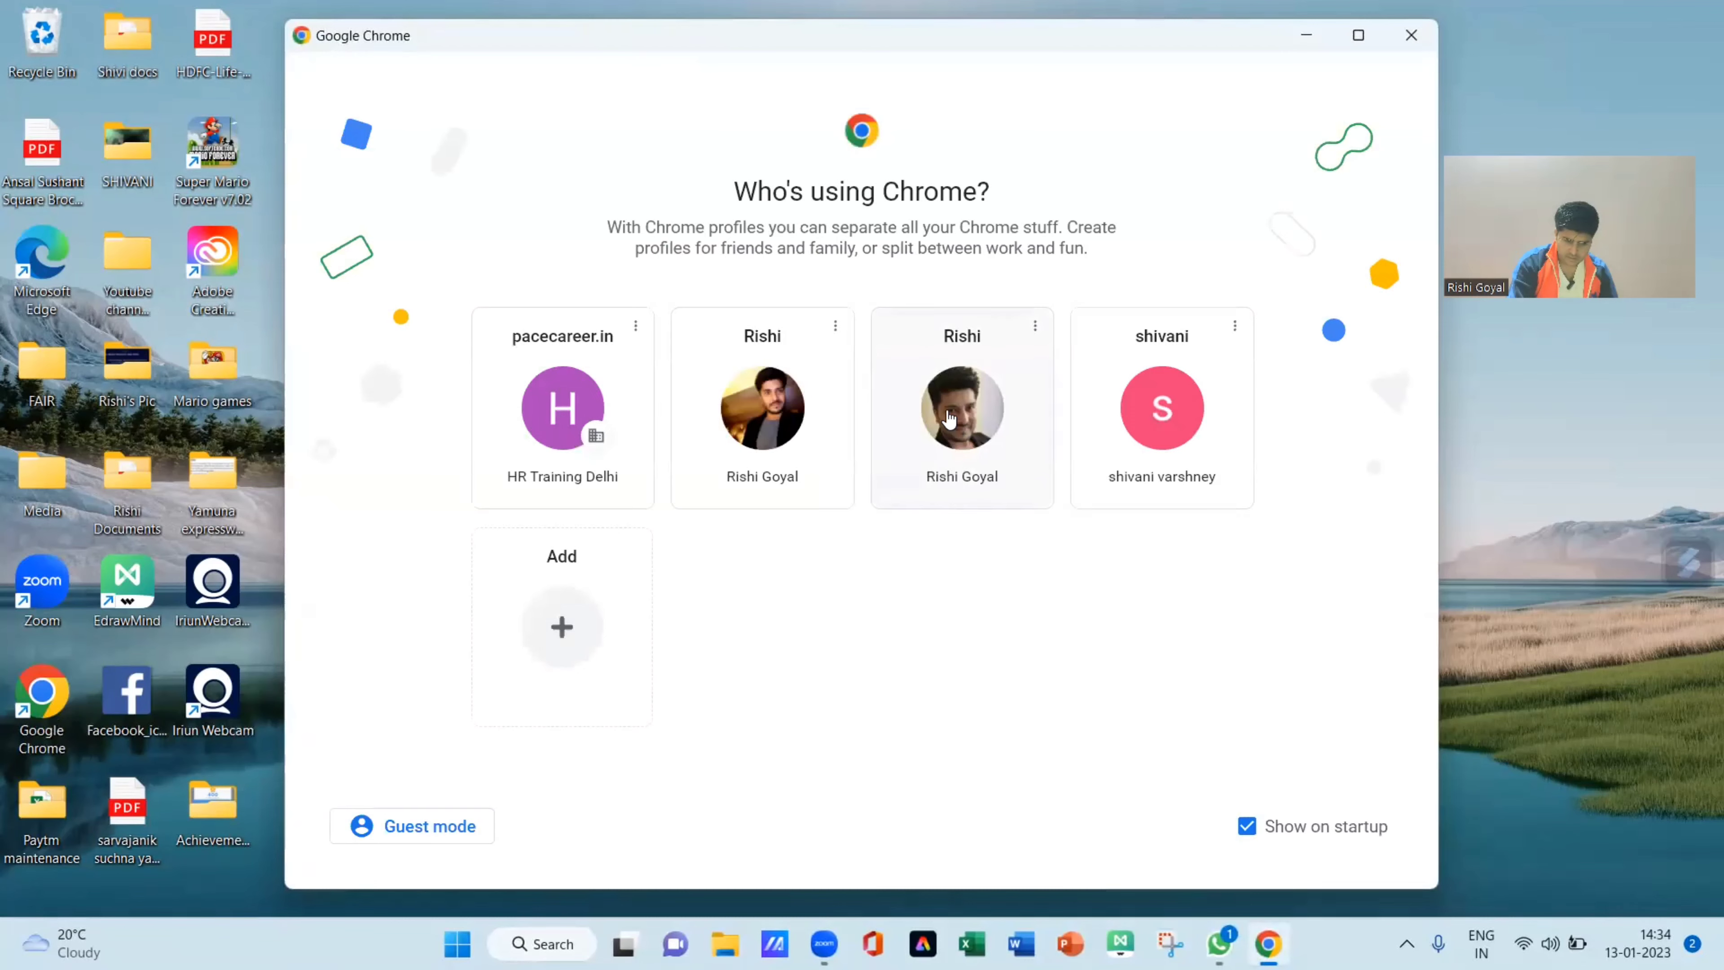
- Open the third listed Chrome profile and go to the Canva website
left_click(948, 416)
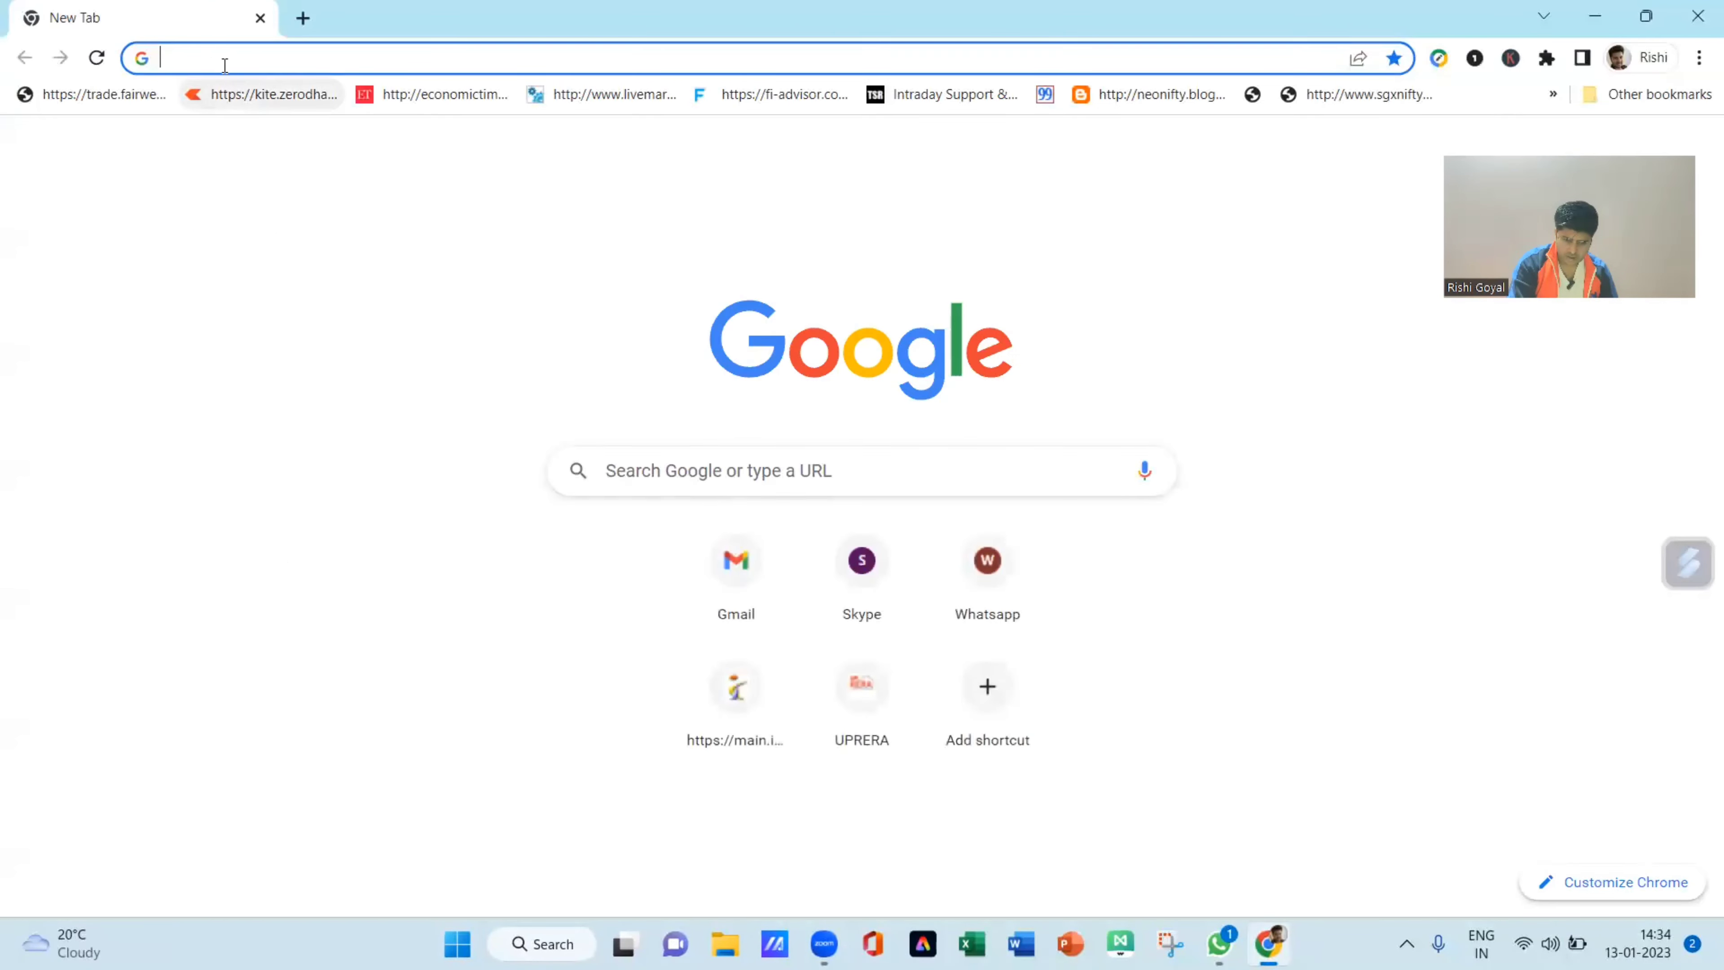
left_click(213, 57)
type("ca")
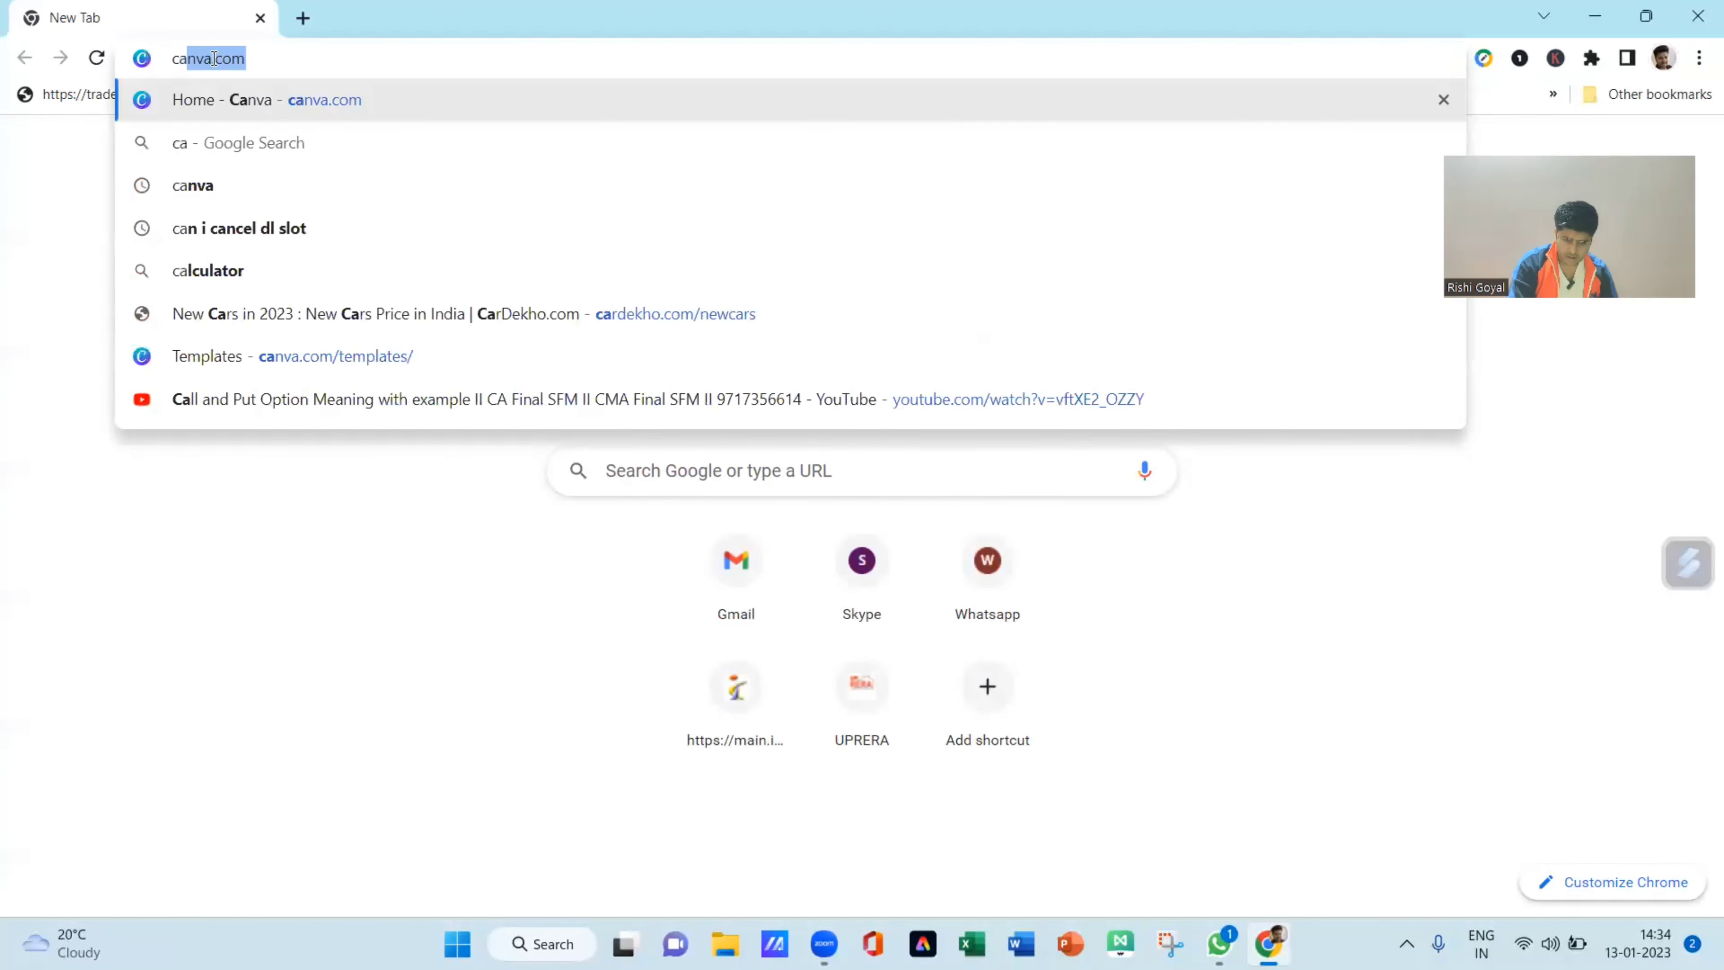
type("nva")
key("Return")
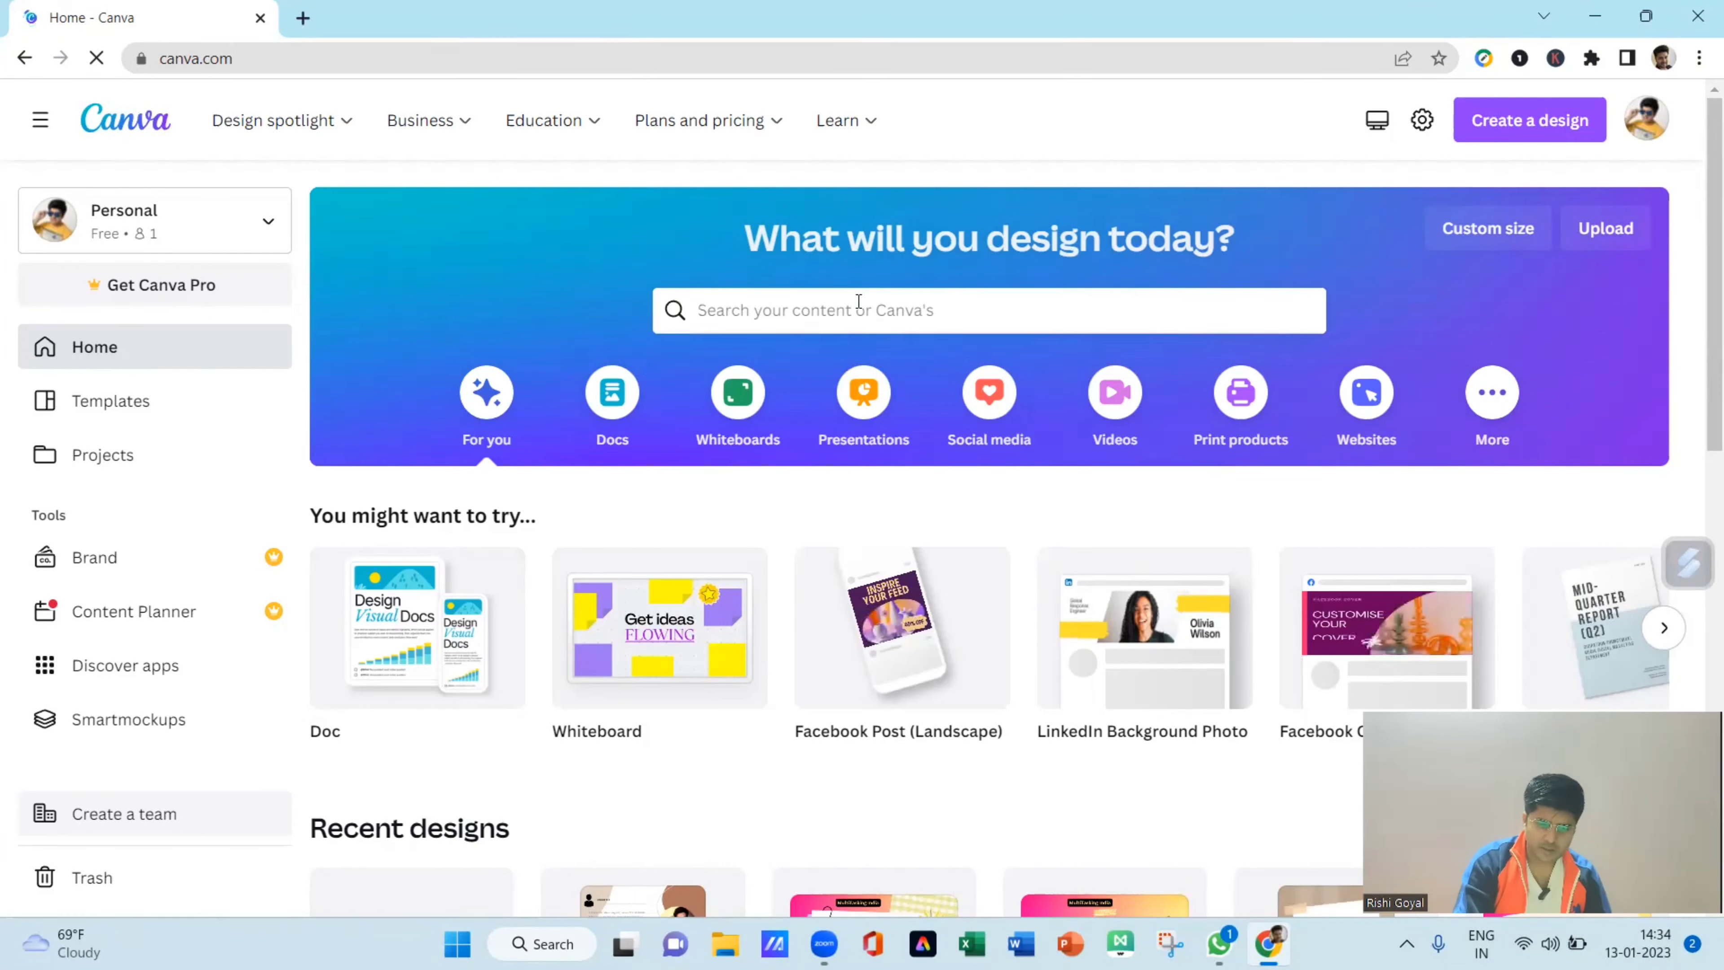
- Search Canva's templates for "logo" and open the Logo 500 × 500 px category
left_click(774, 299)
type("log")
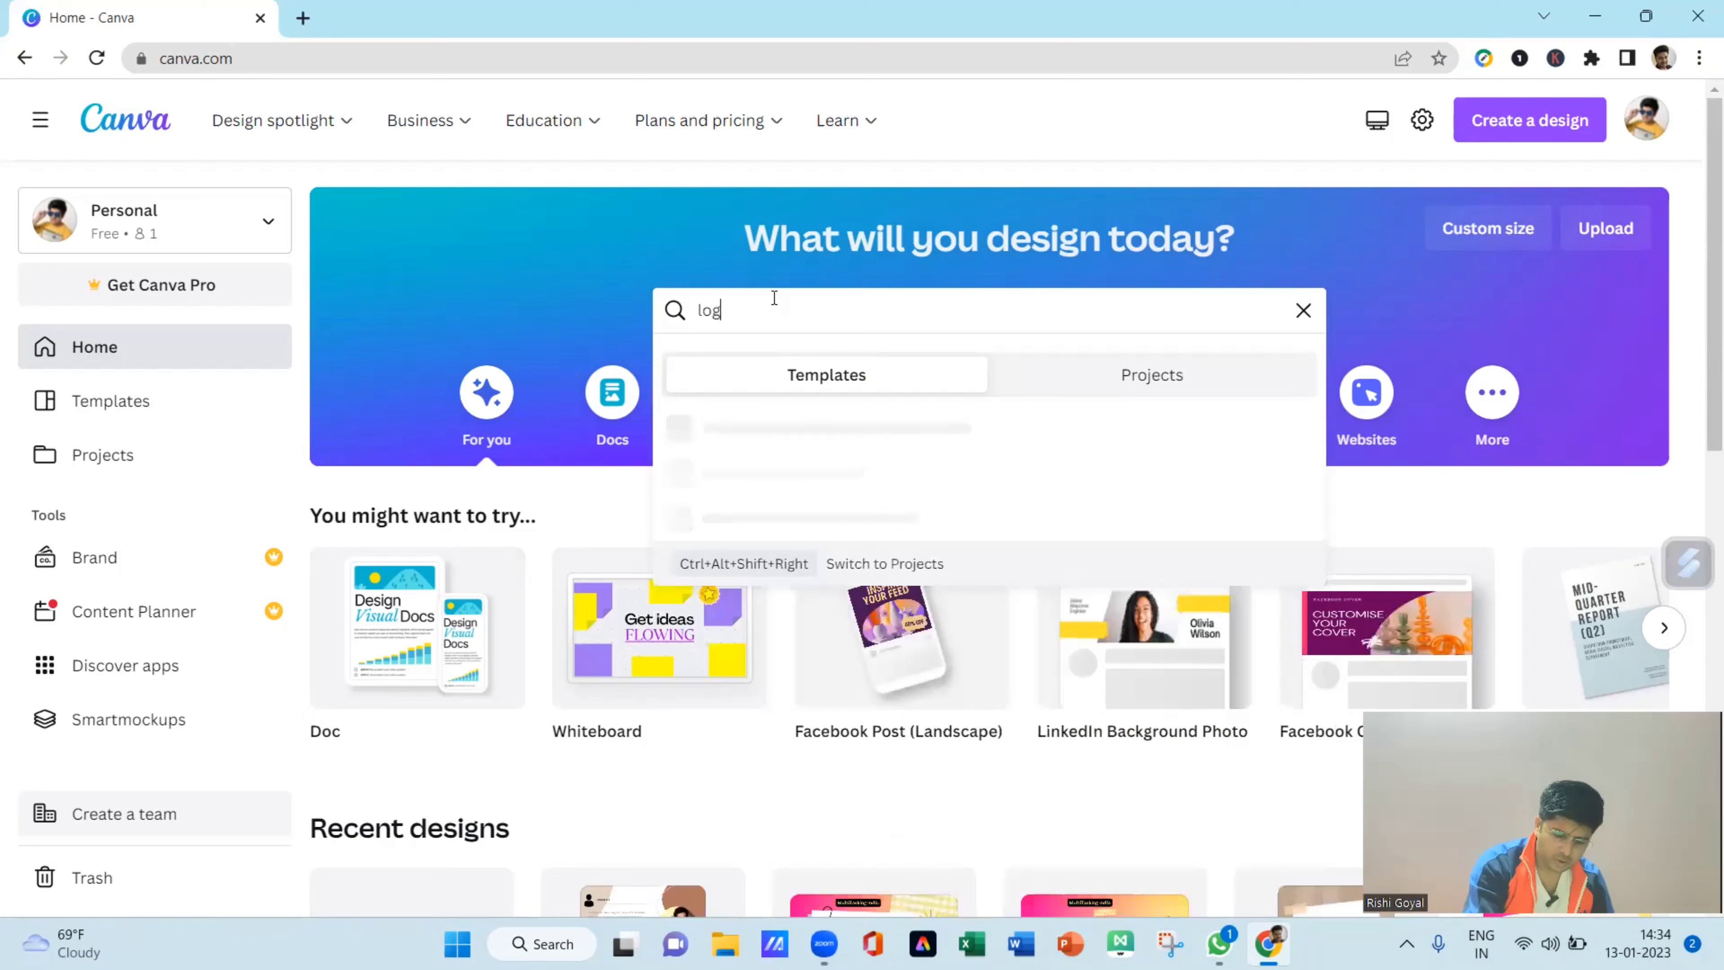
type("o")
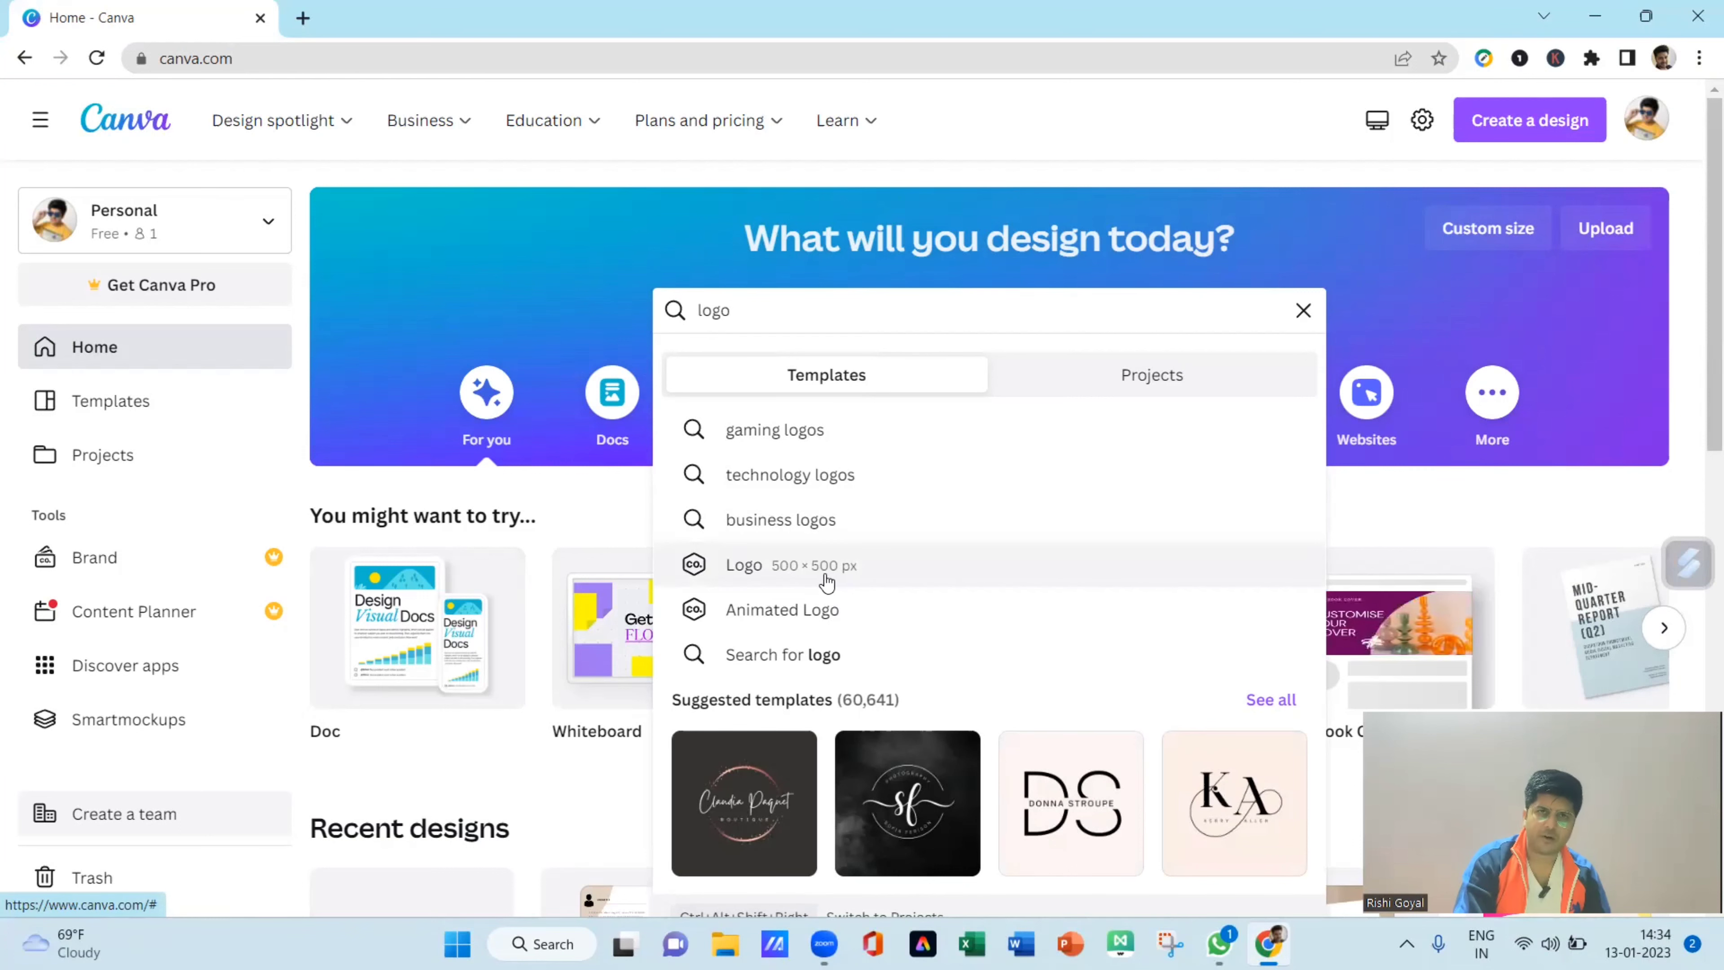
left_click(806, 566)
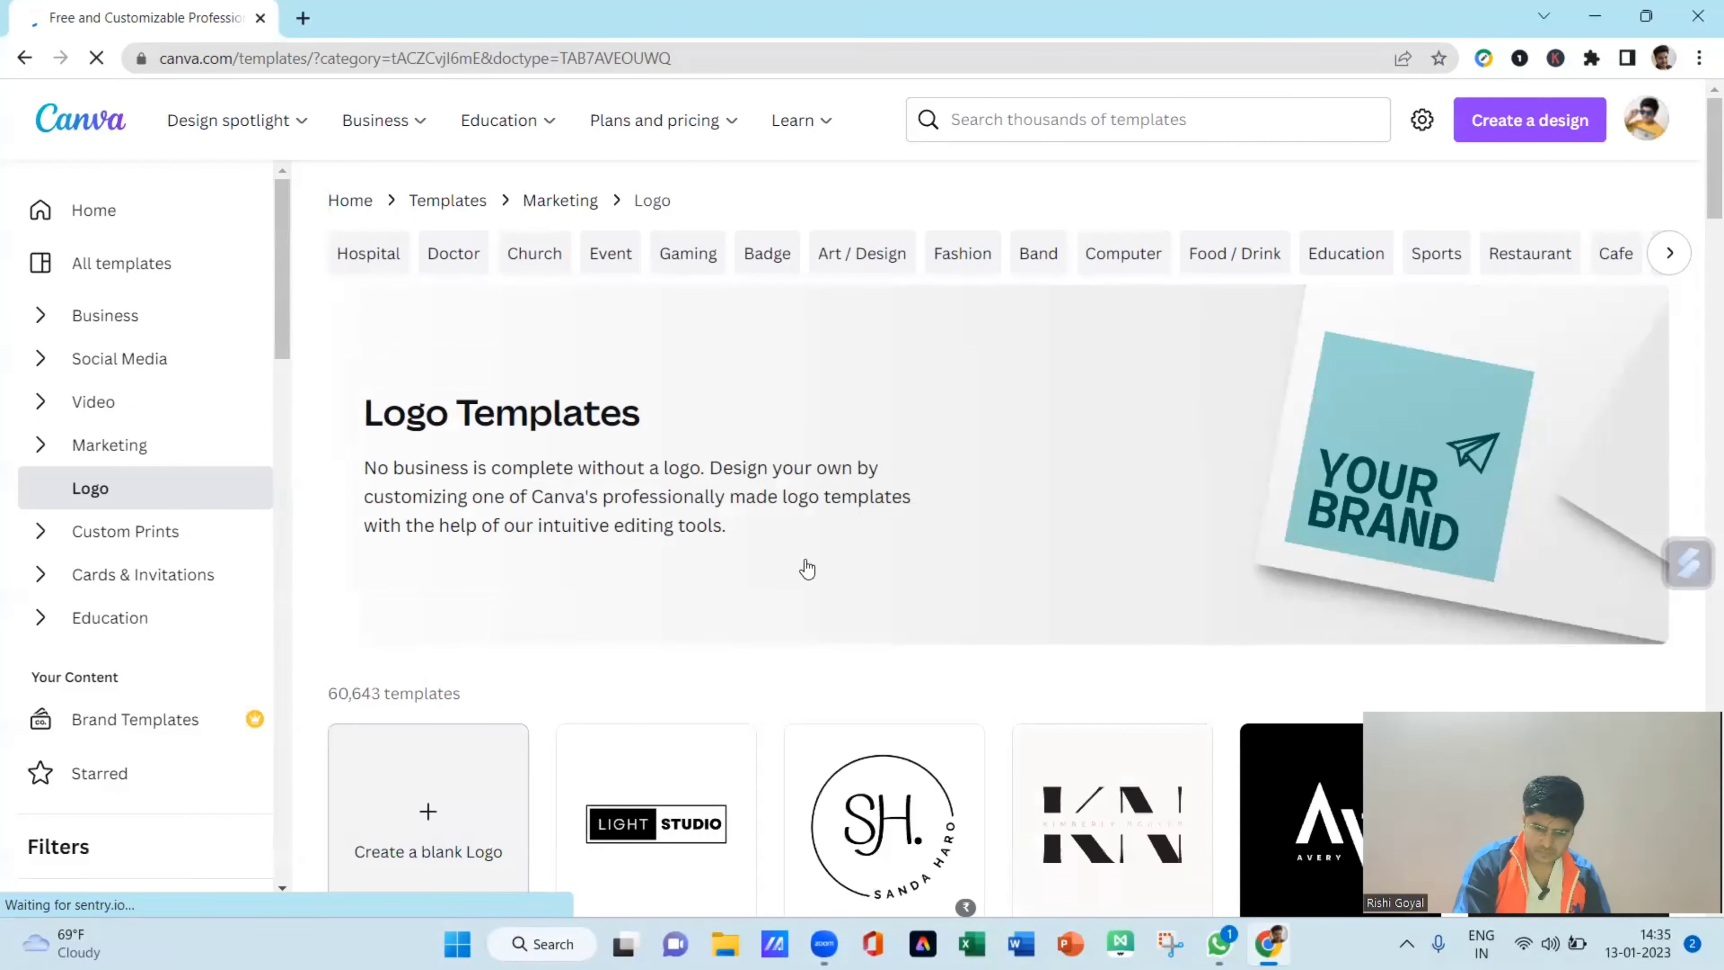
- Browse the gallery of logo templates to examine the available designs
scroll(807, 569, "down", 5)
scroll(807, 569, "down", 10)
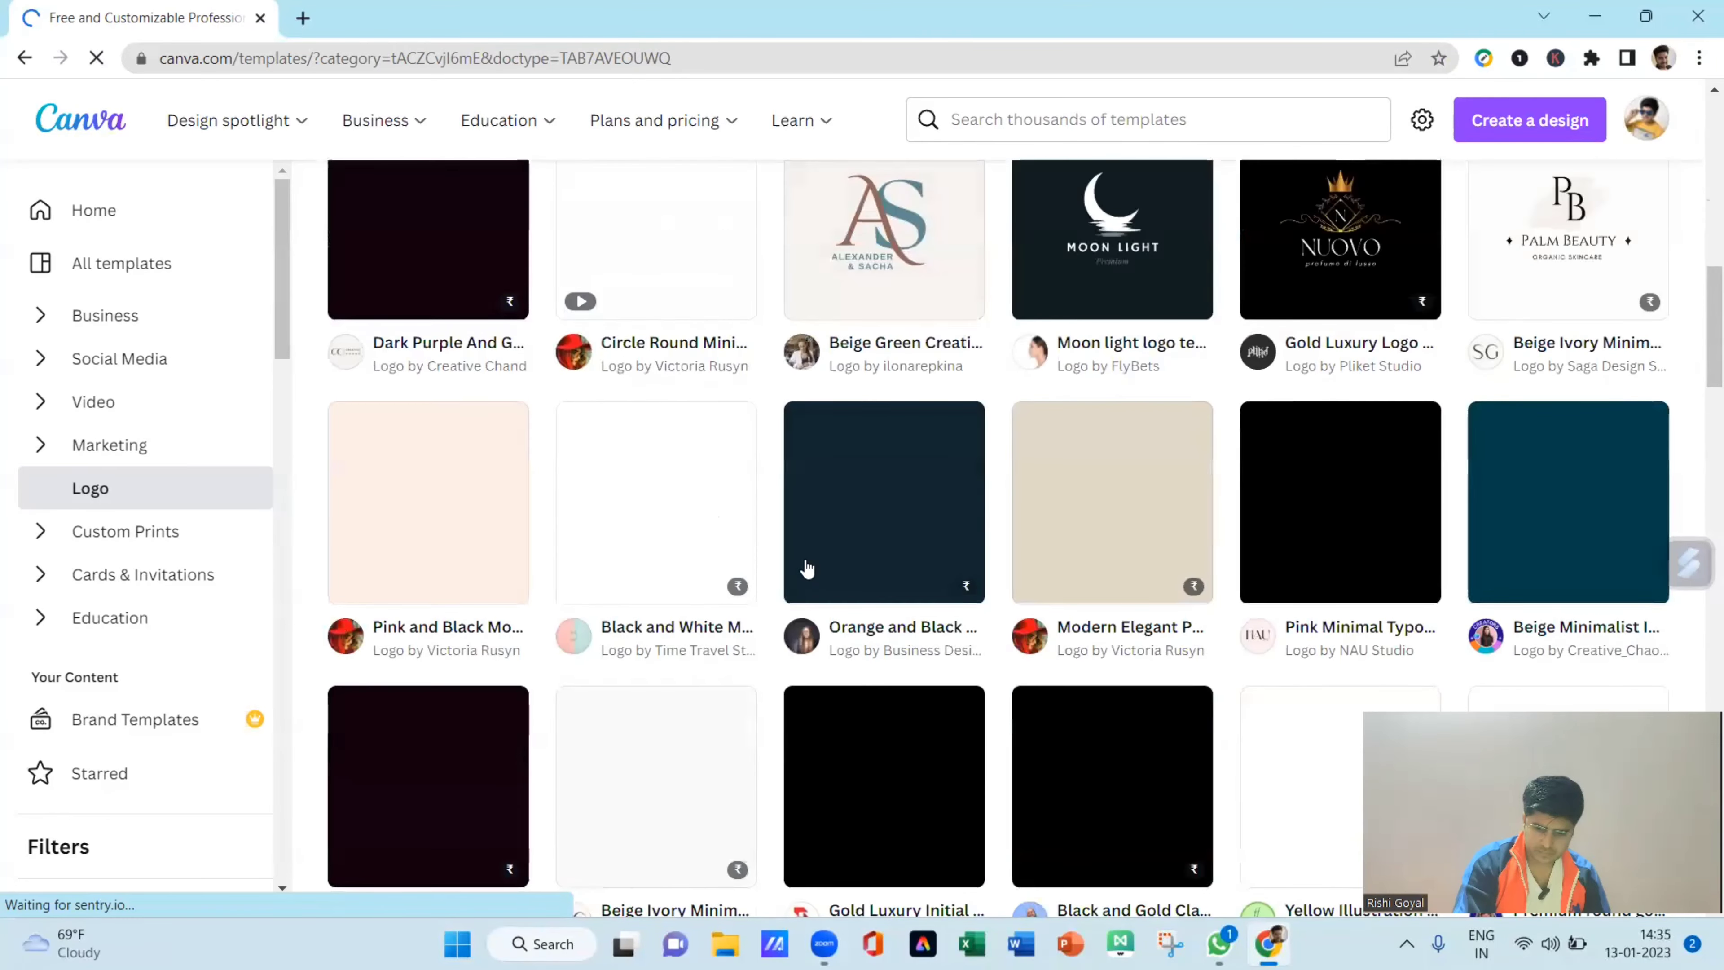
scroll(808, 567, "down", 1)
scroll(808, 567, "down", 15)
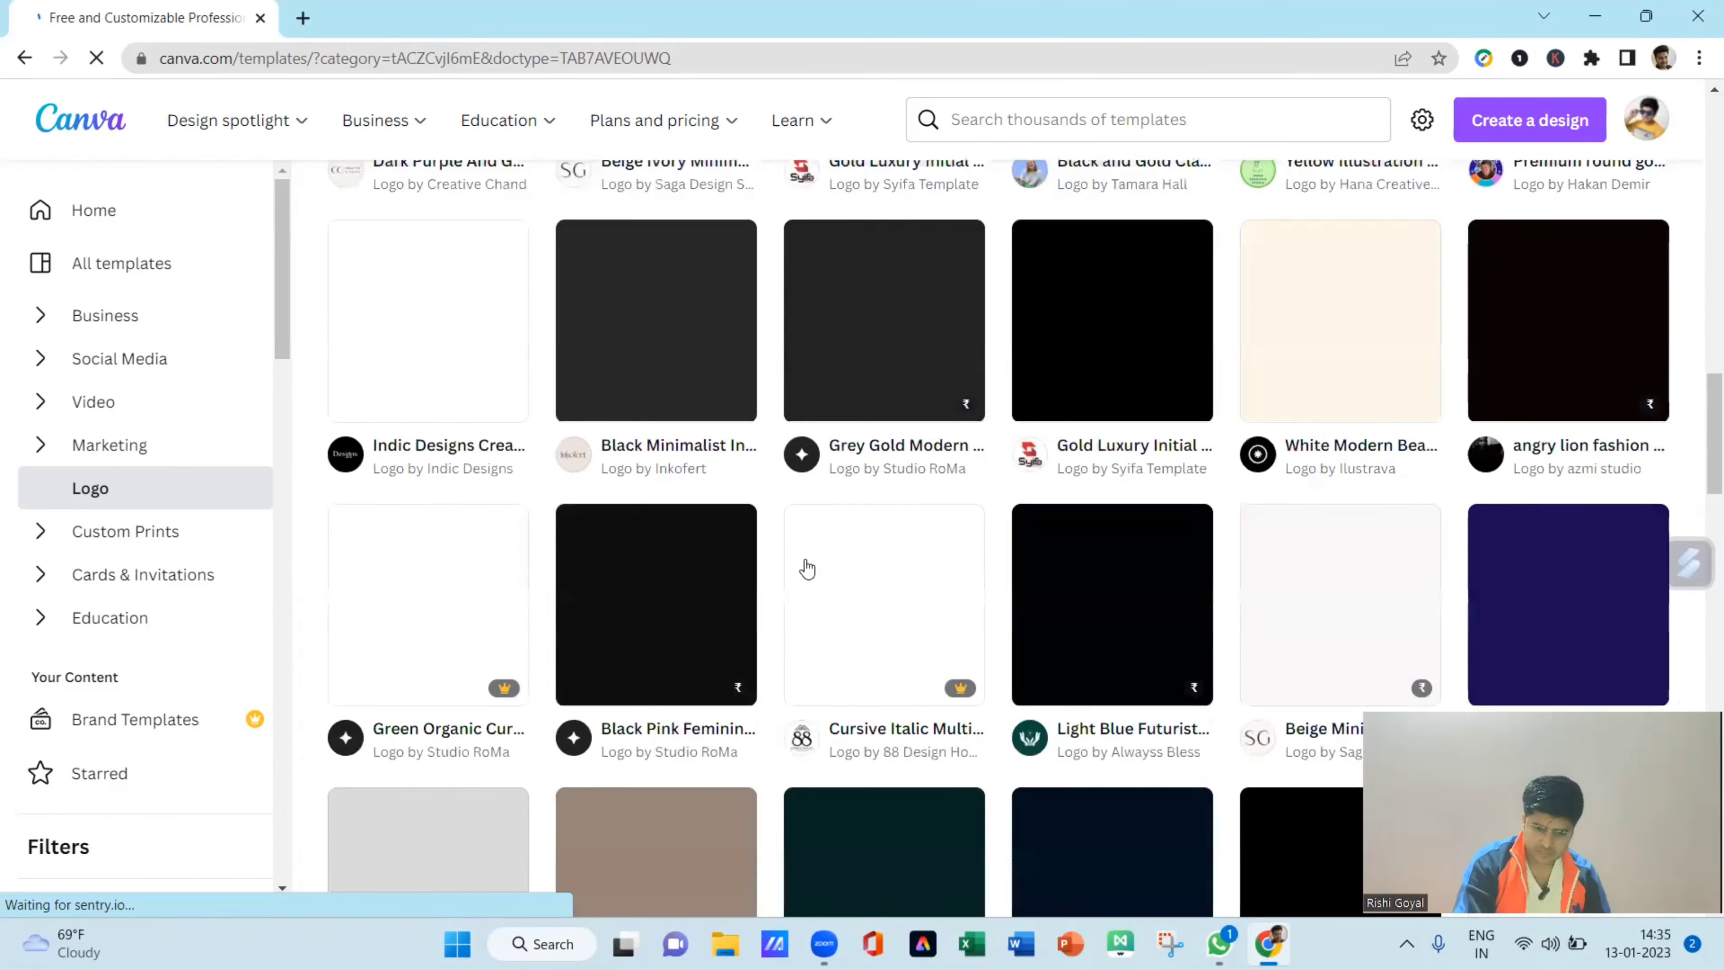
scroll(807, 567, "up", 10)
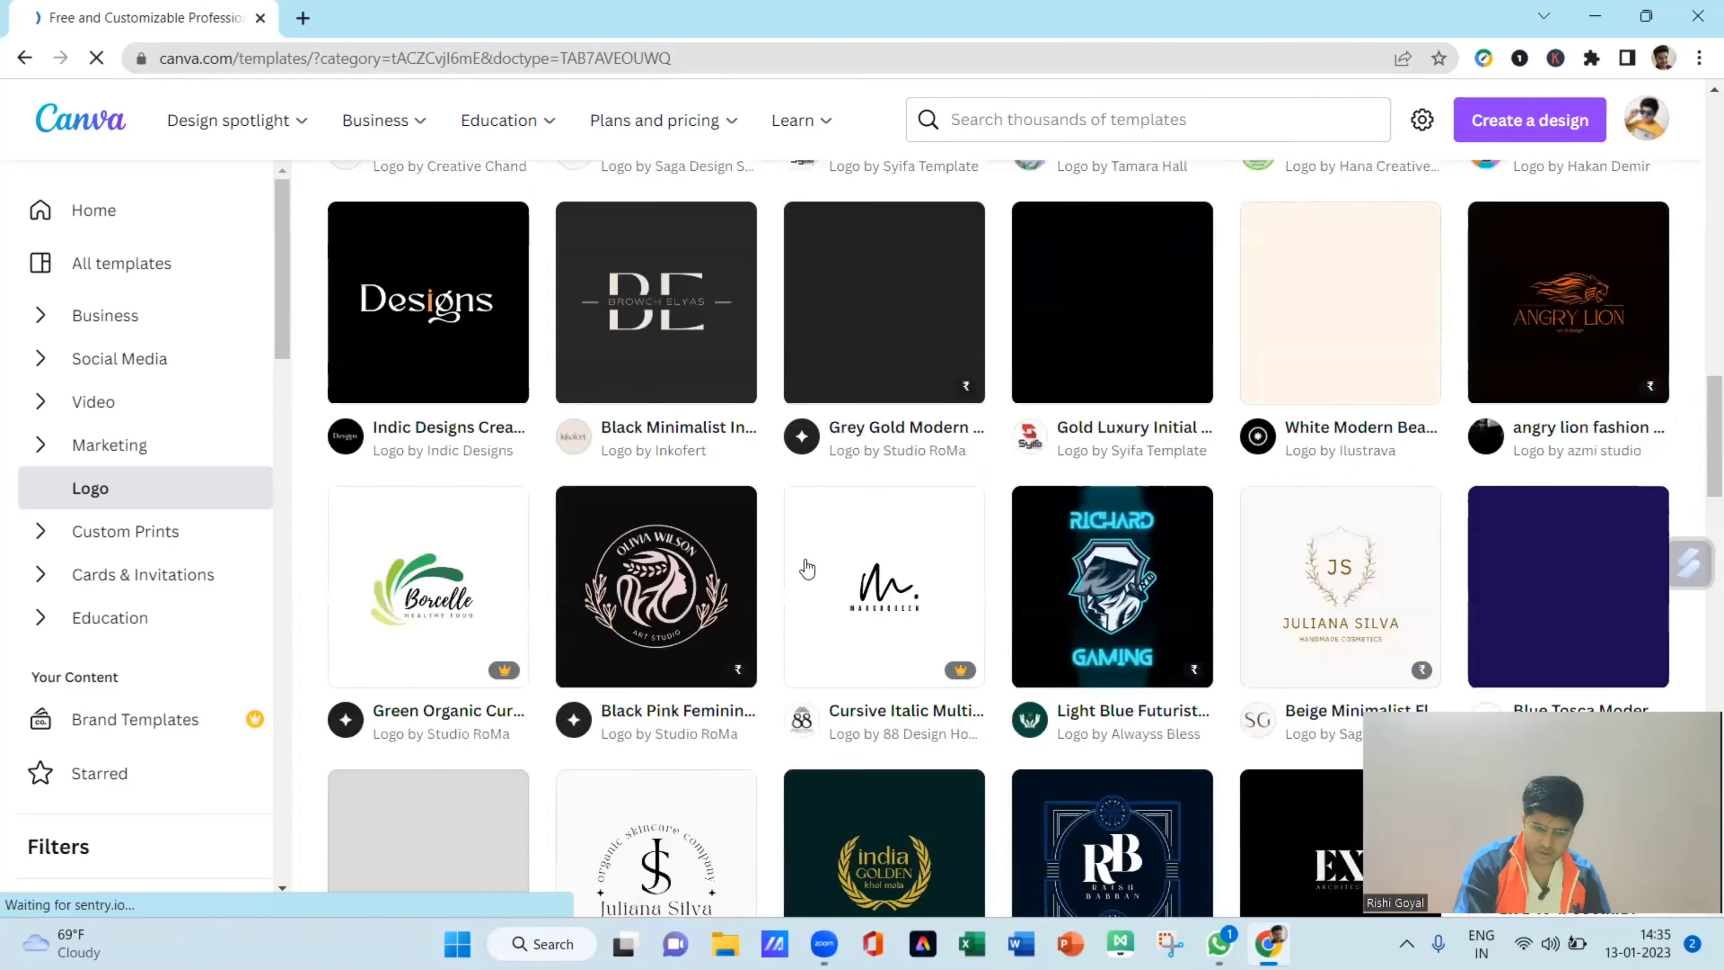
scroll(807, 570, "up", 6)
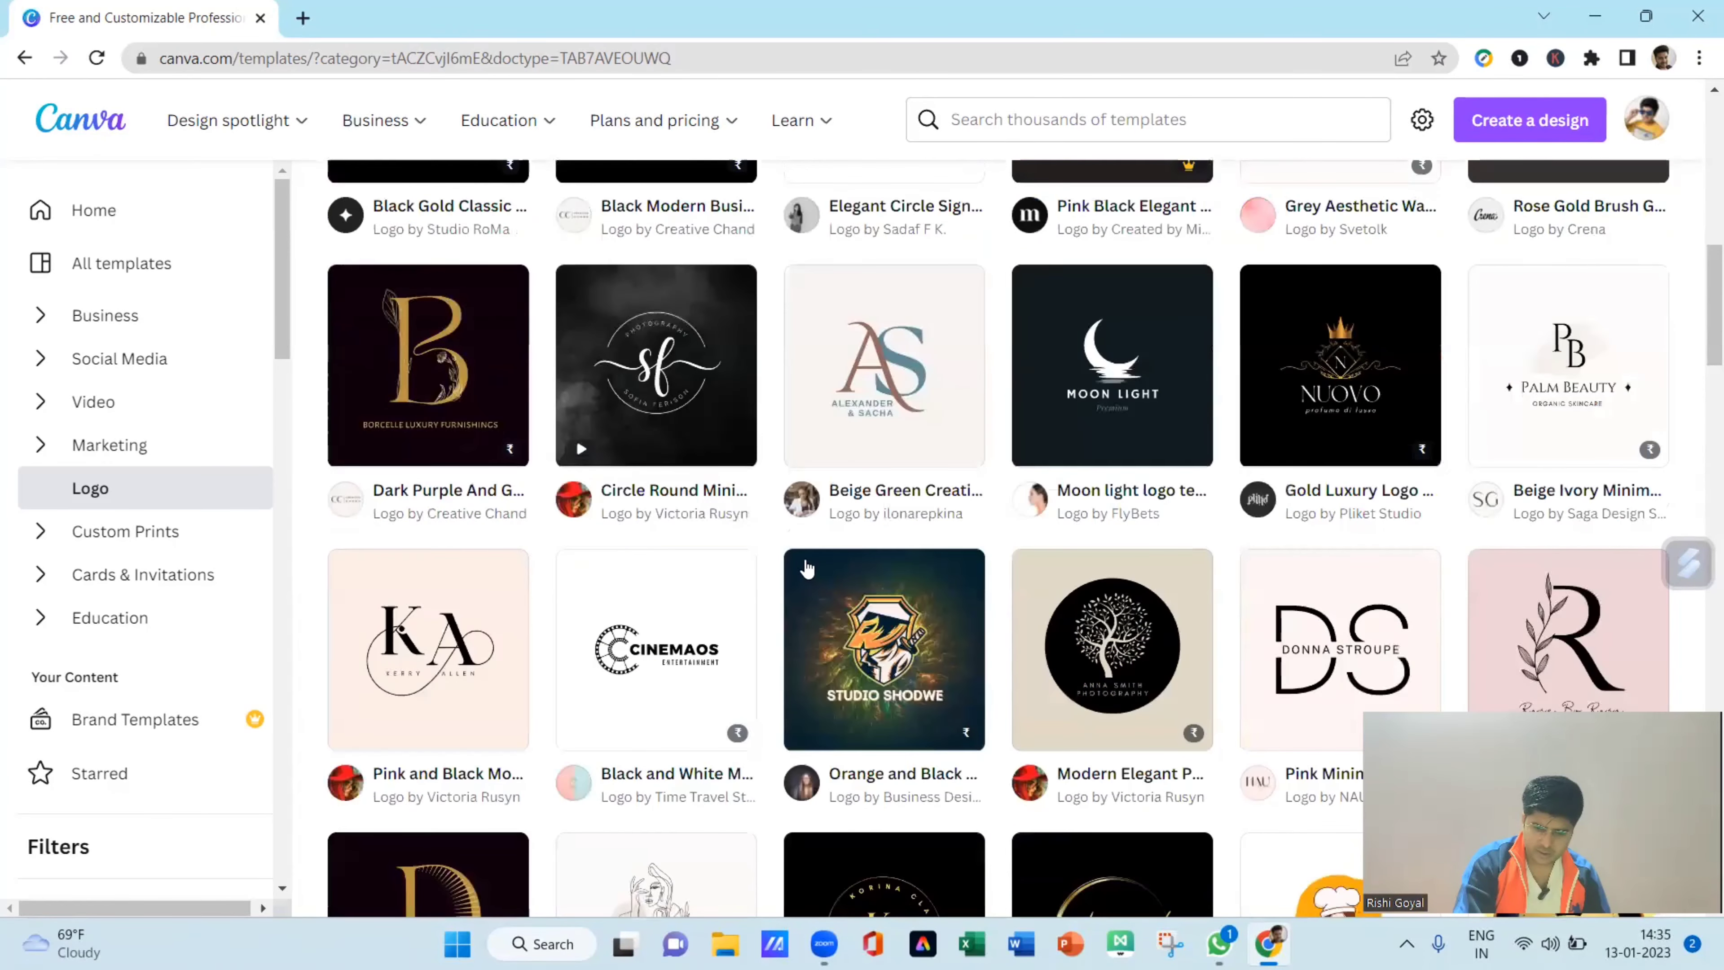
scroll(807, 569, "up", 5)
scroll(808, 567, "up", 2)
scroll(807, 567, "down", 8)
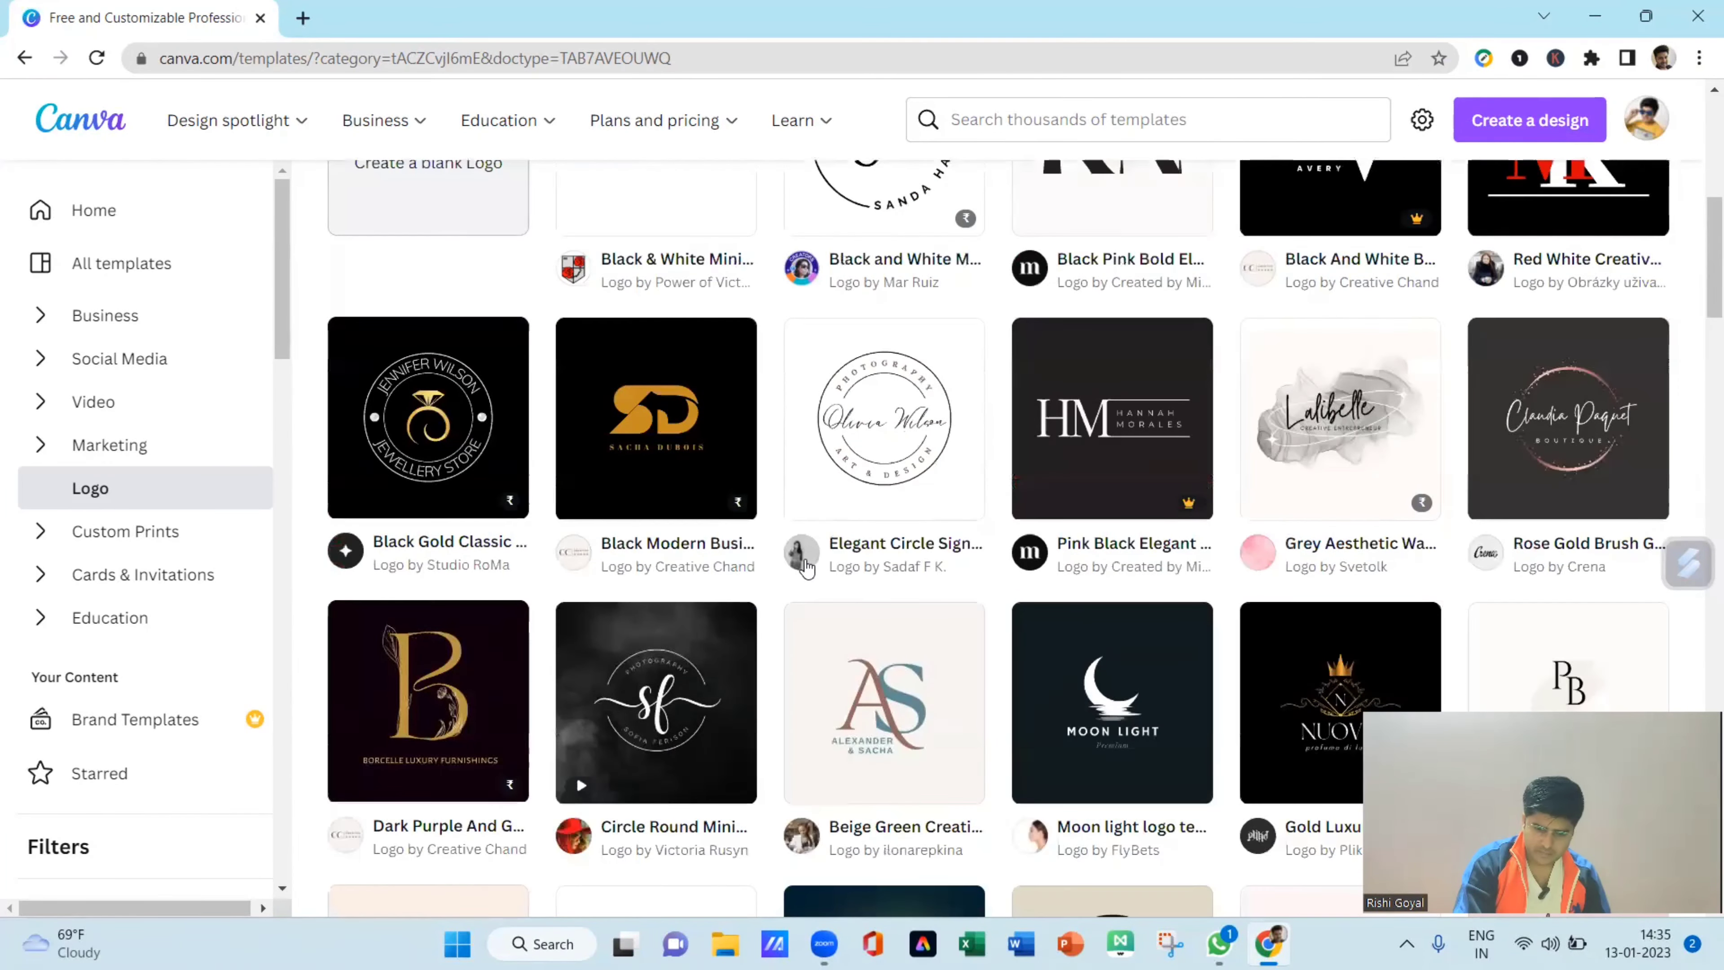
scroll(807, 569, "down", 12)
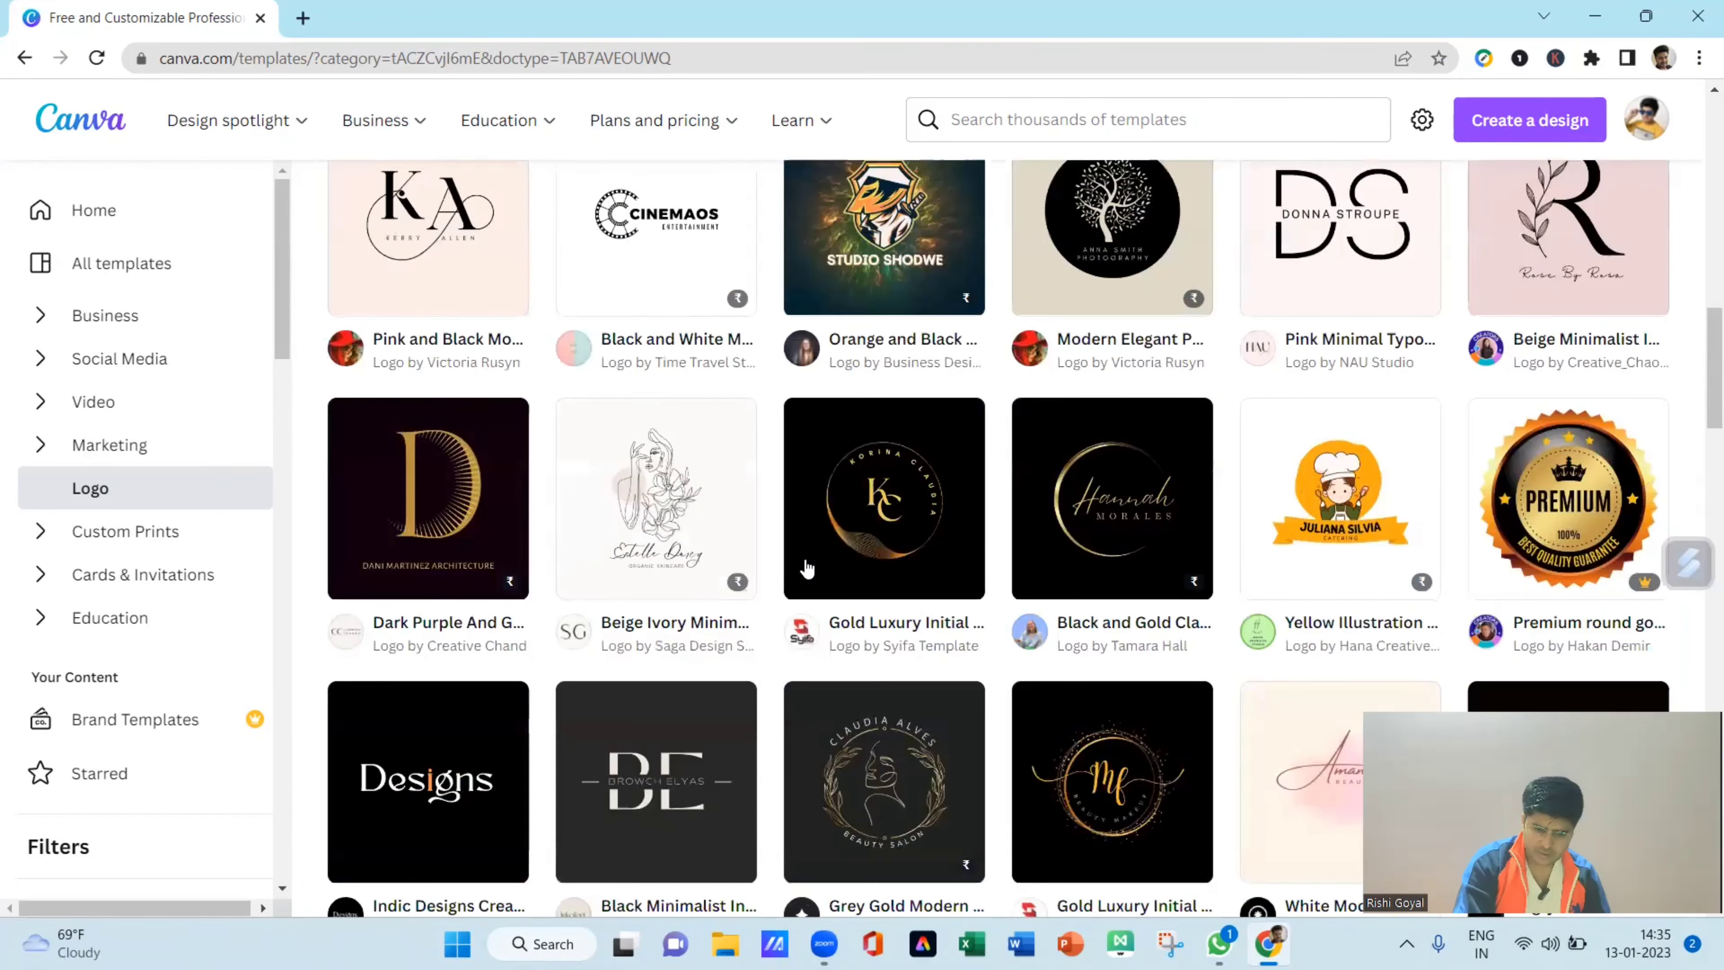
scroll(808, 569, "down", 12)
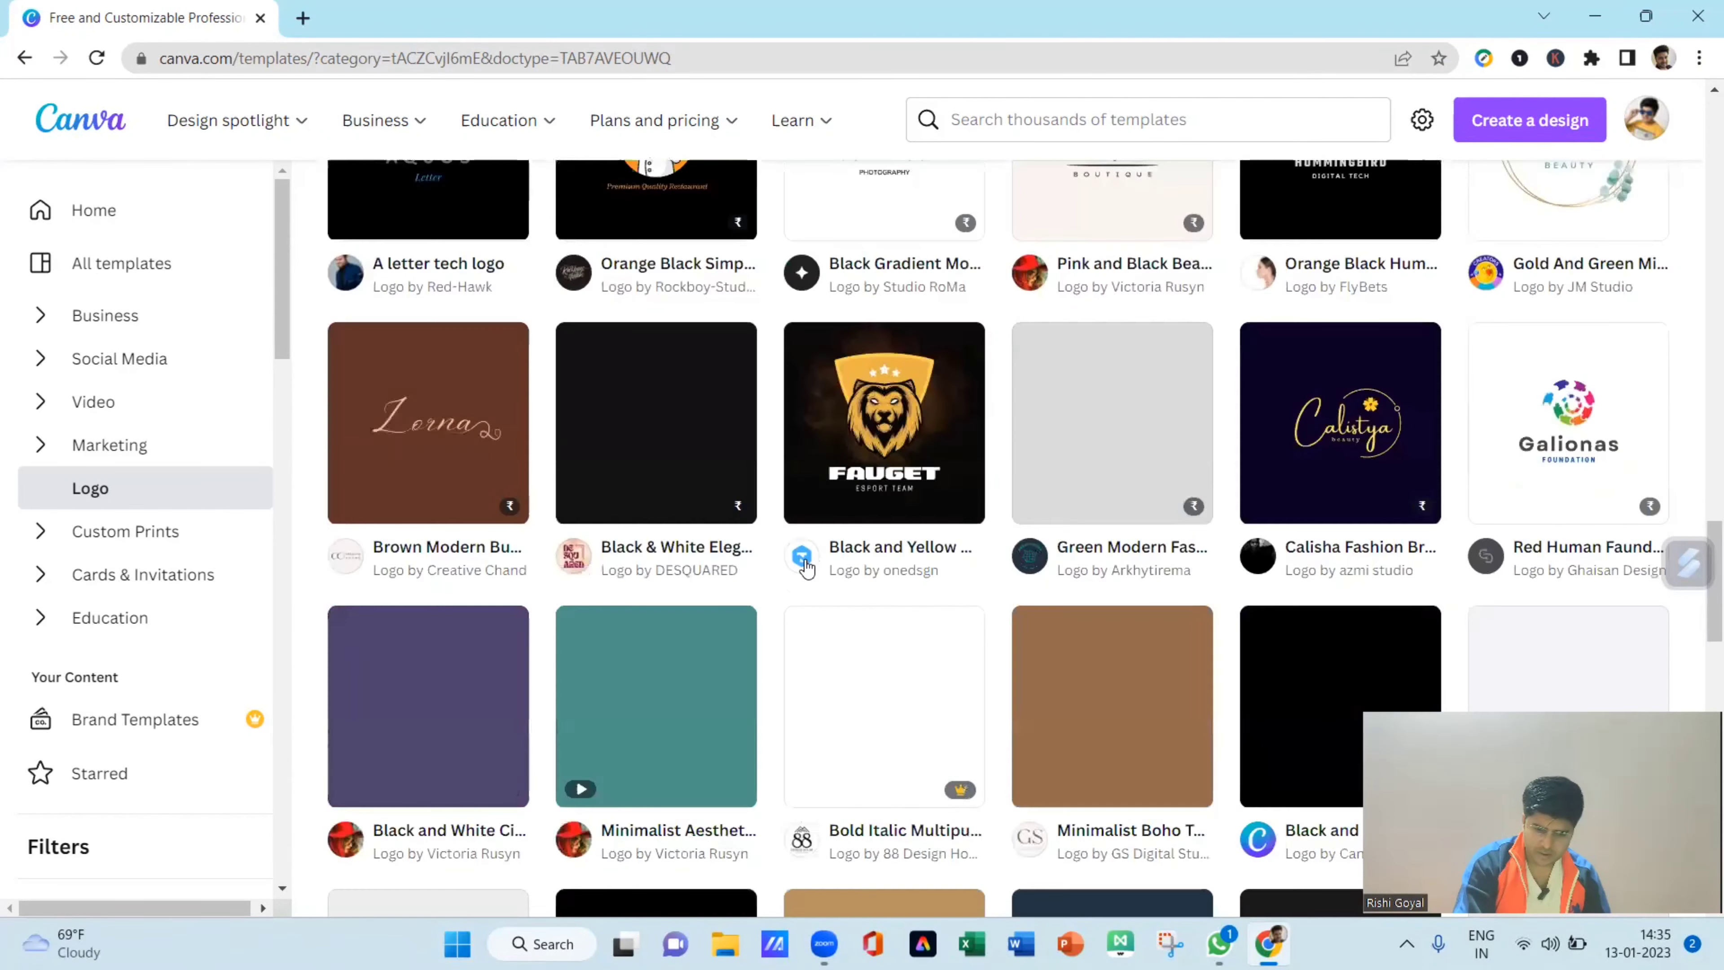
scroll(808, 569, "up", 15)
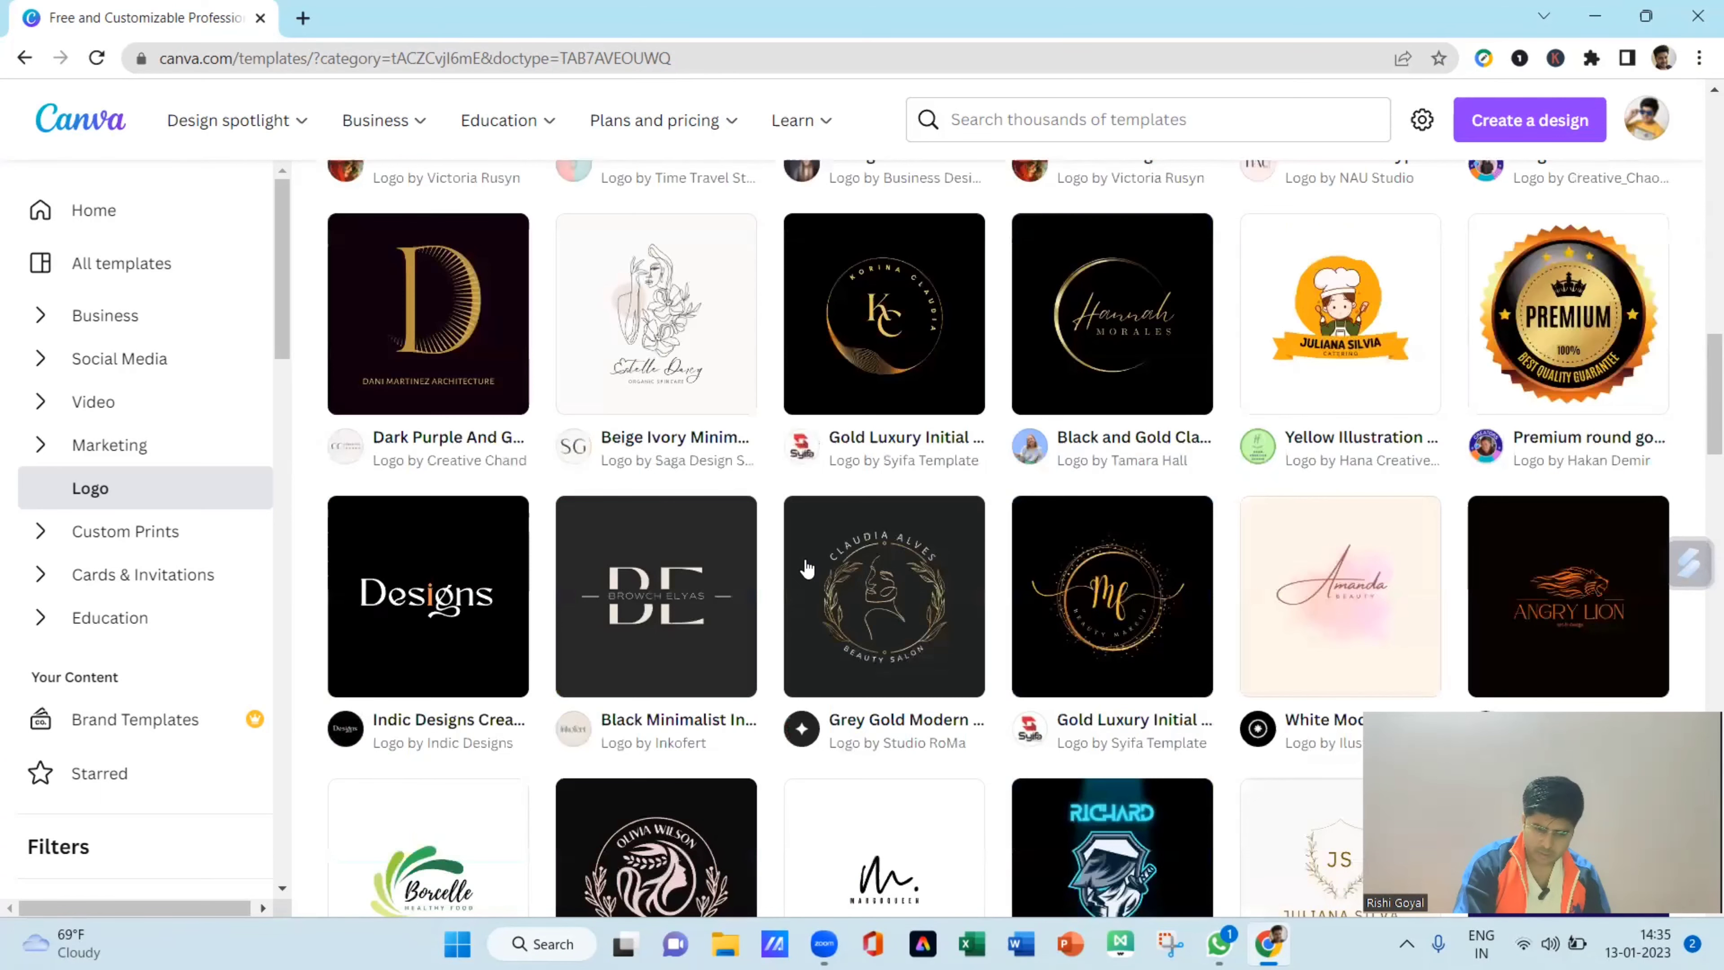
scroll(807, 569, "up", 15)
- Create a blank logo design from the Logo Templates page
scroll(807, 569, "down", 5)
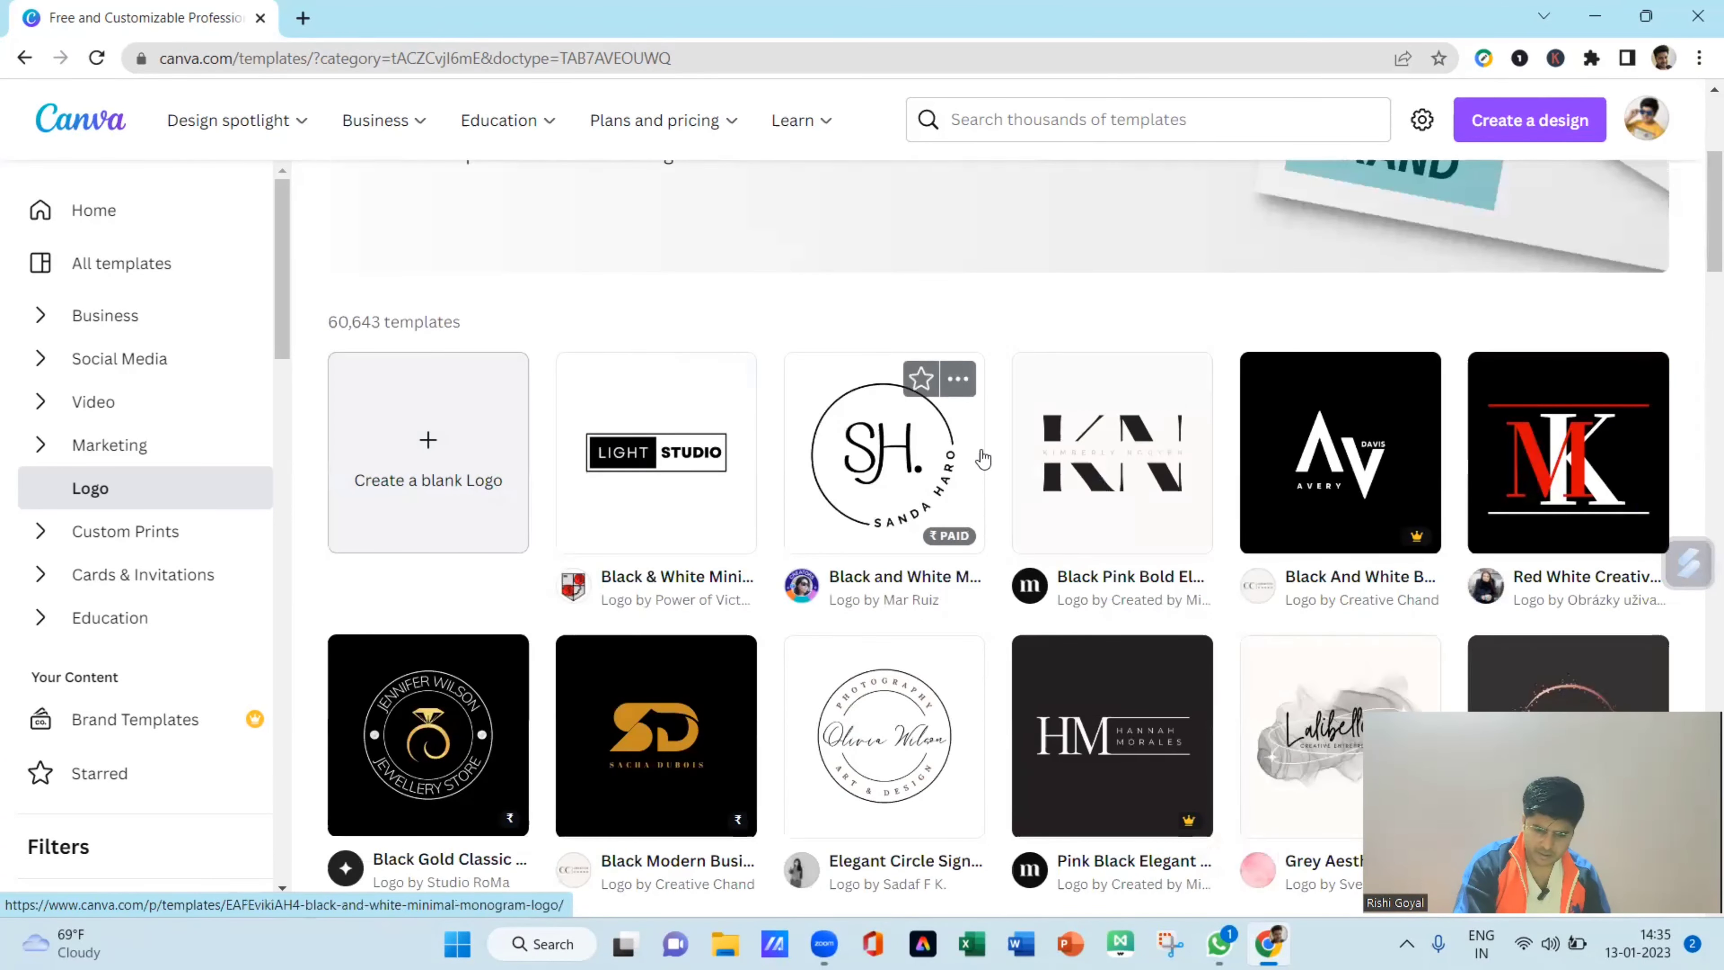
scroll(982, 459, "down", 3)
scroll(982, 459, "up", 5)
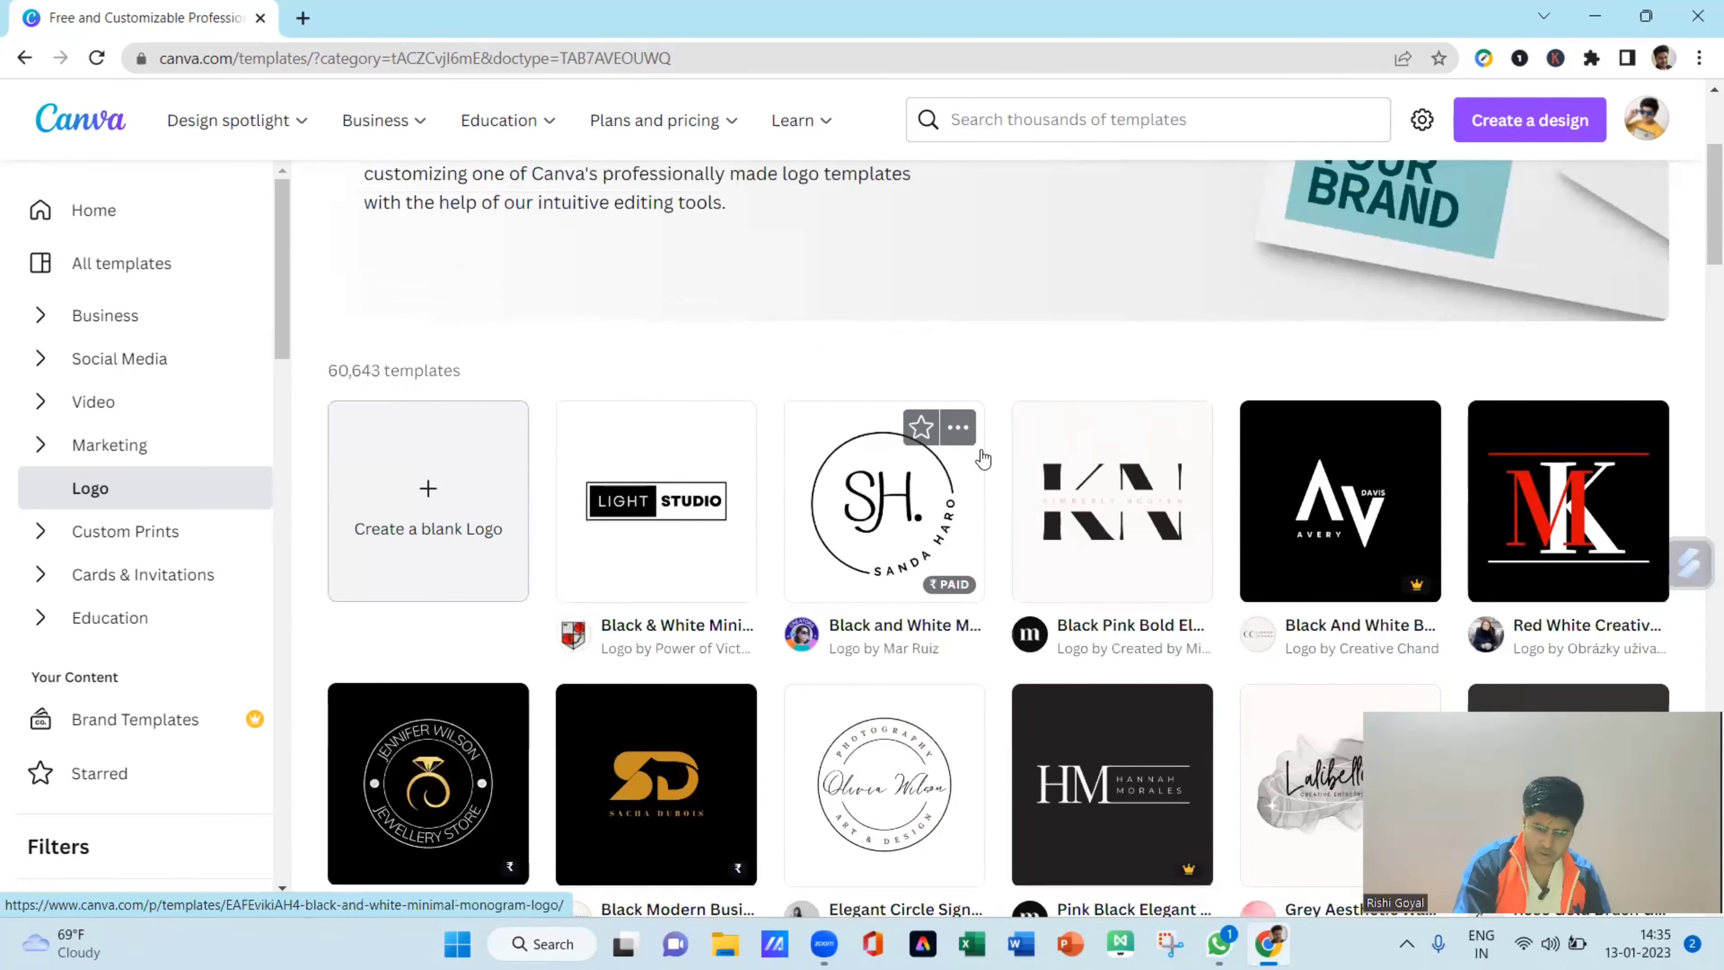
scroll(834, 572, "down", 3)
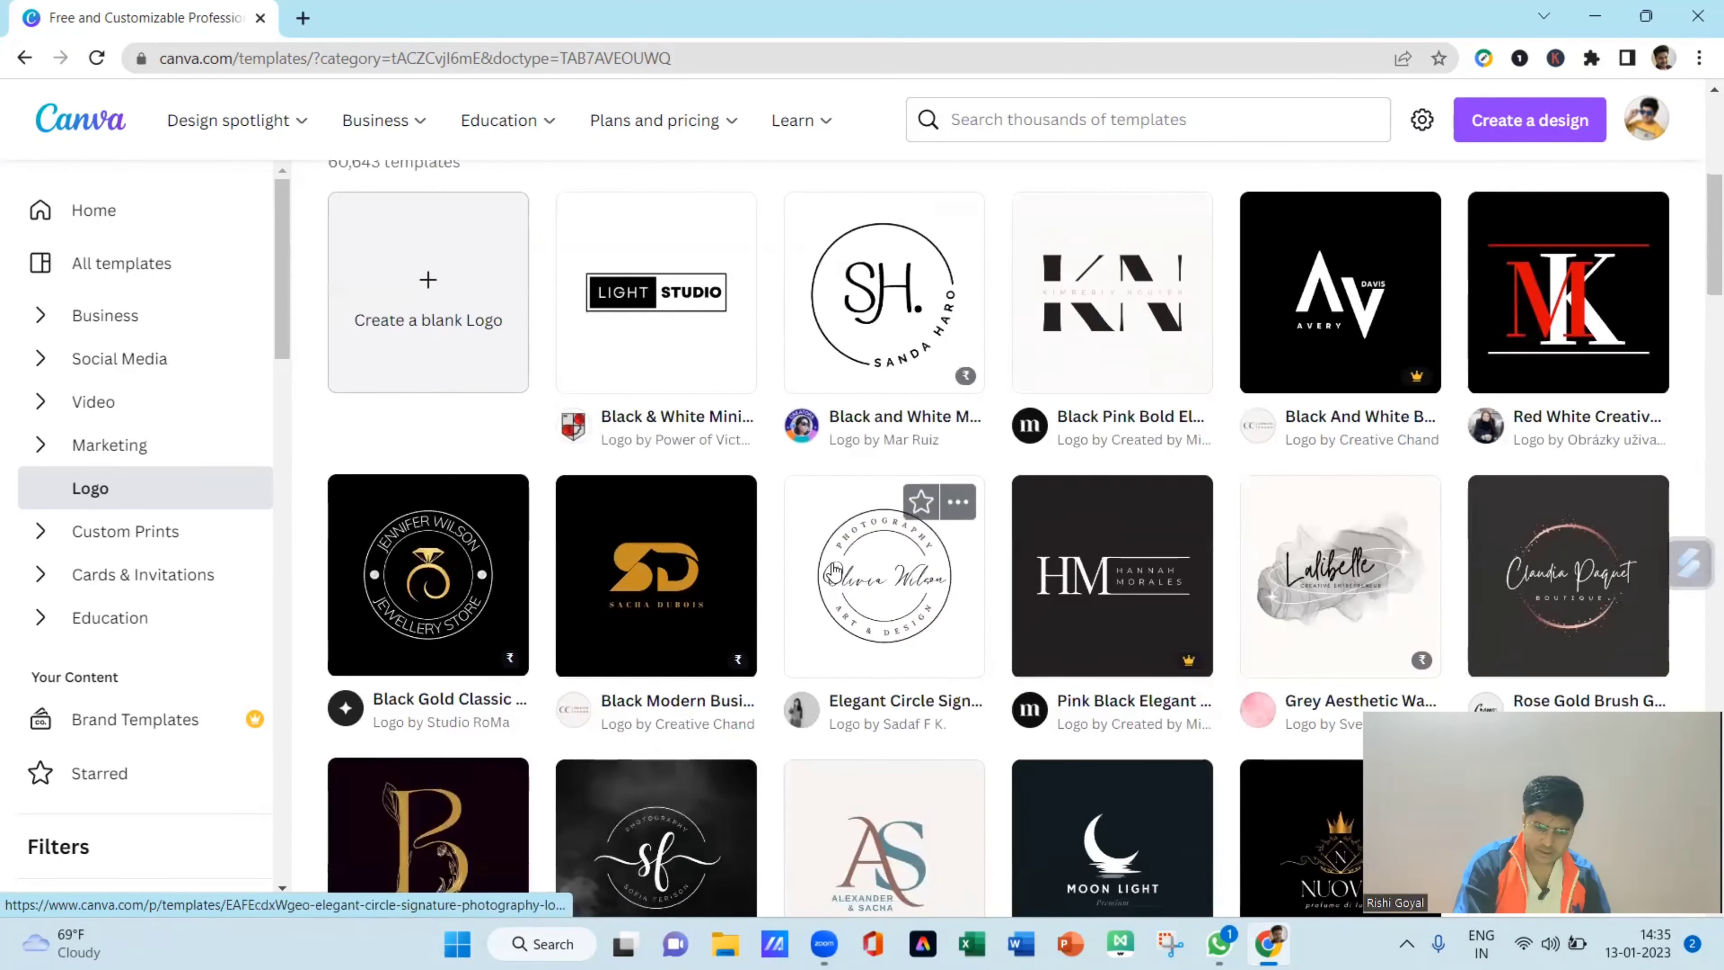
scroll(834, 573, "up", 1)
scroll(832, 563, "up", 1)
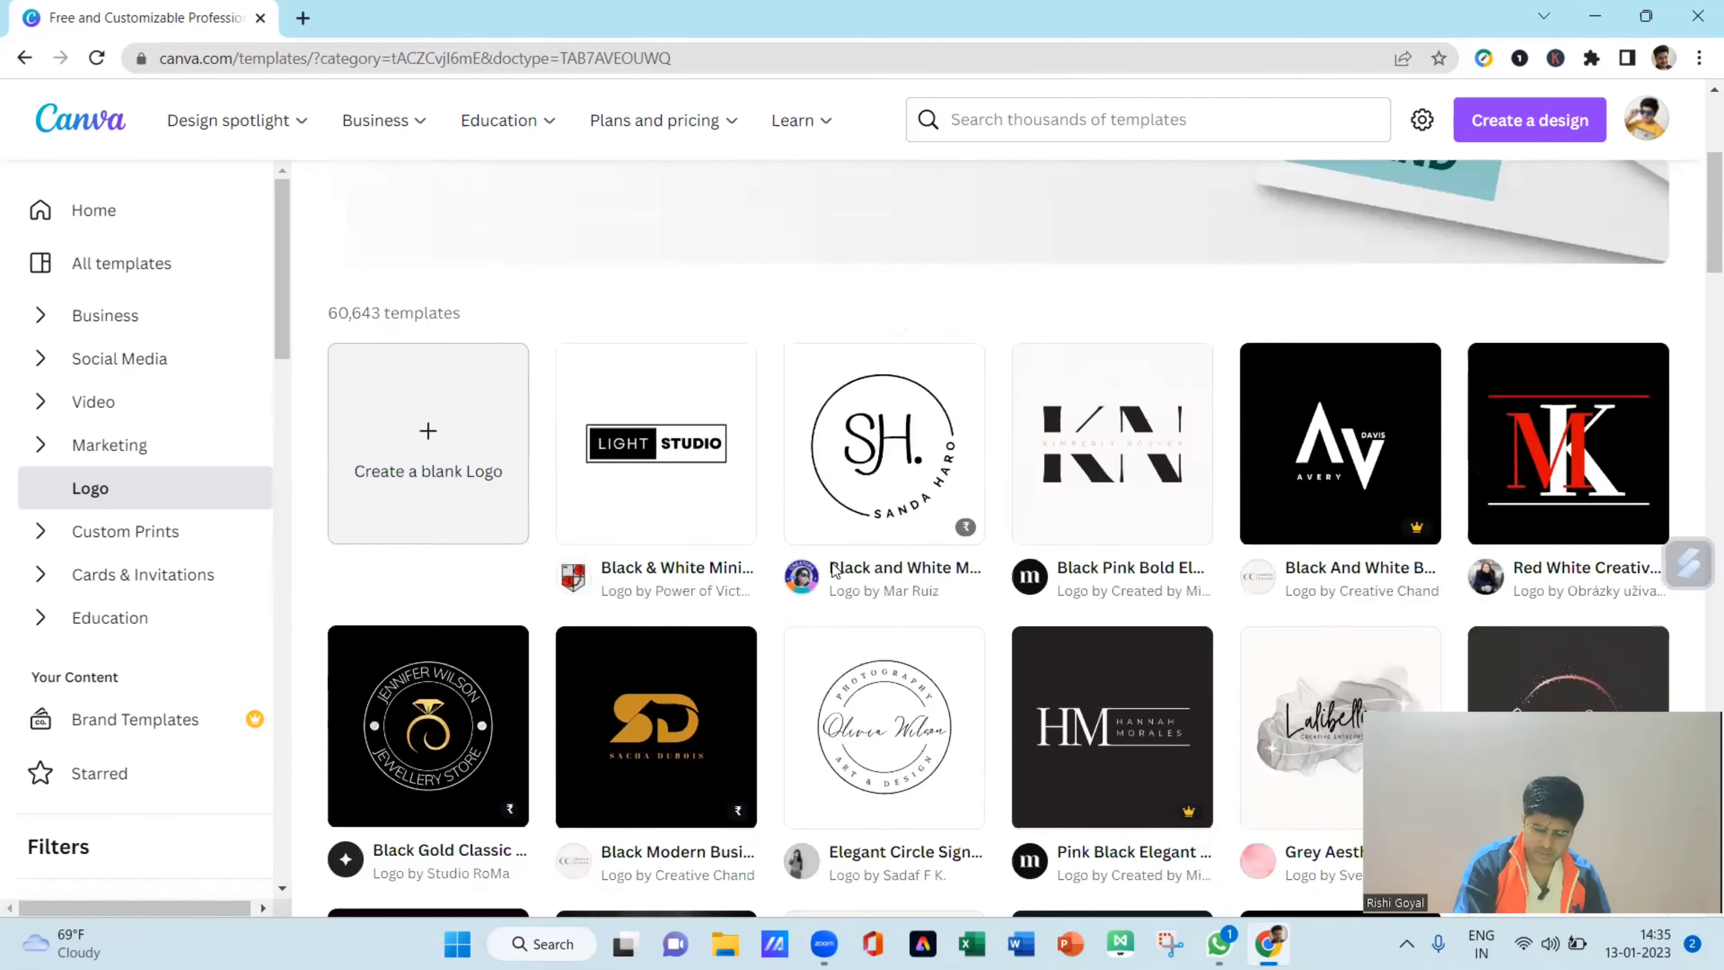
left_click(450, 494)
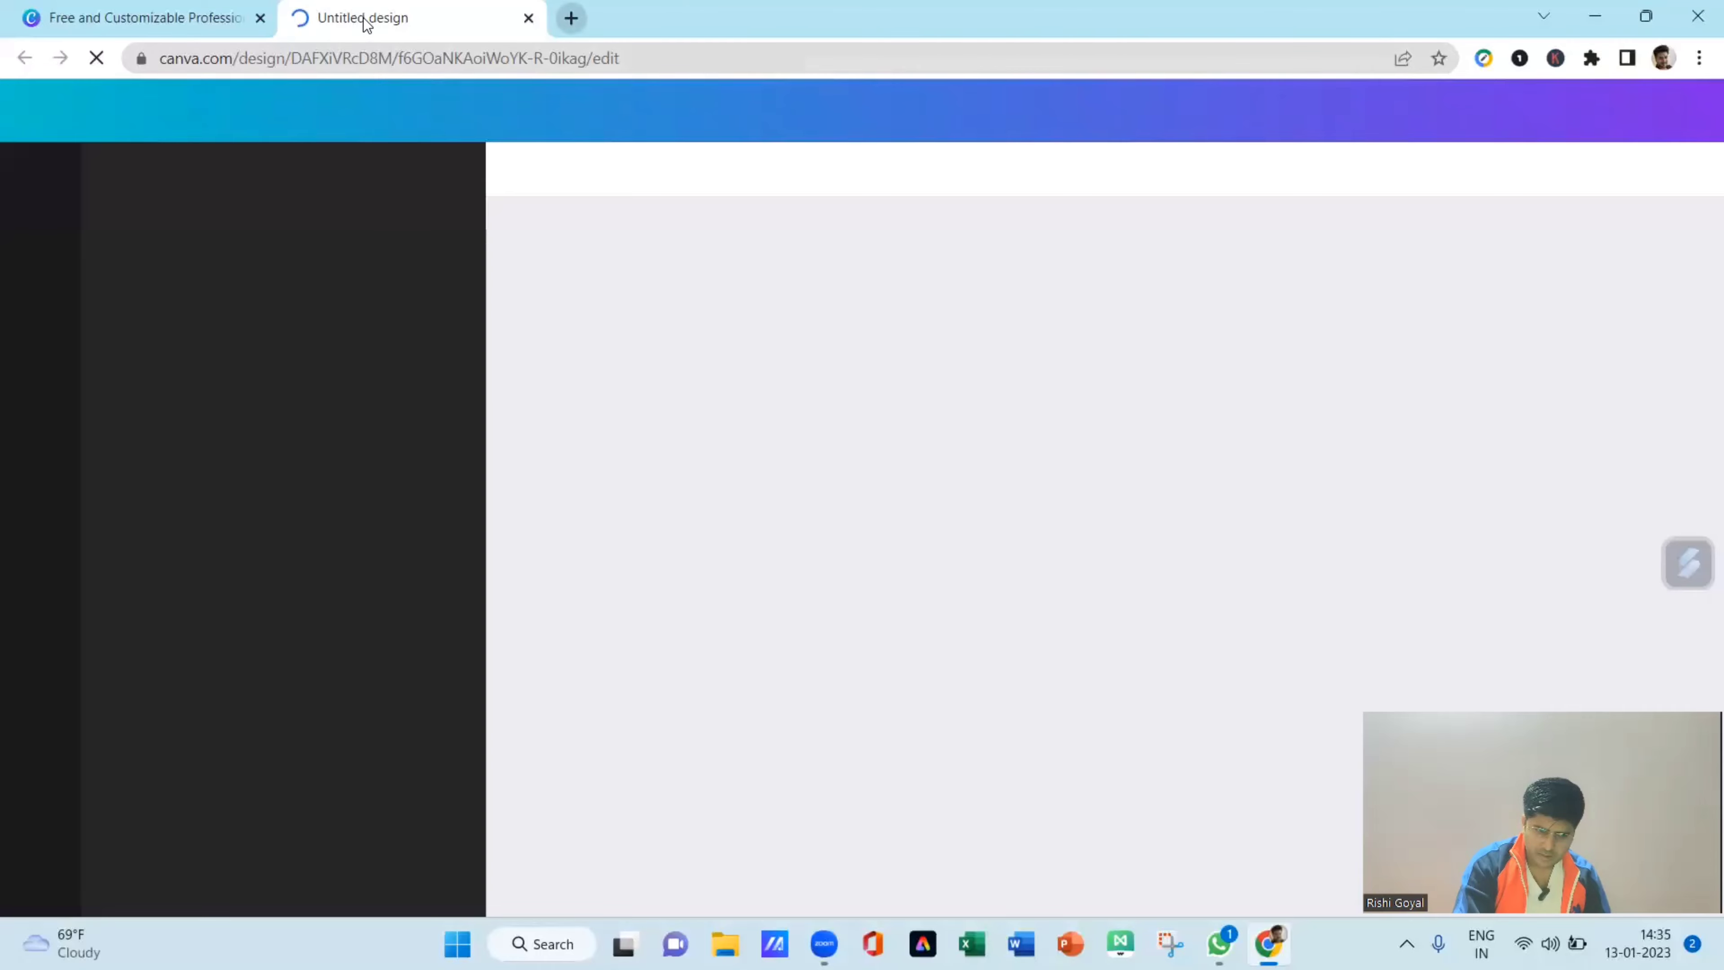
- Open YouTube in a new browser tab and search for "multitasking india"
key("ctrl+t")
type("youtube.com")
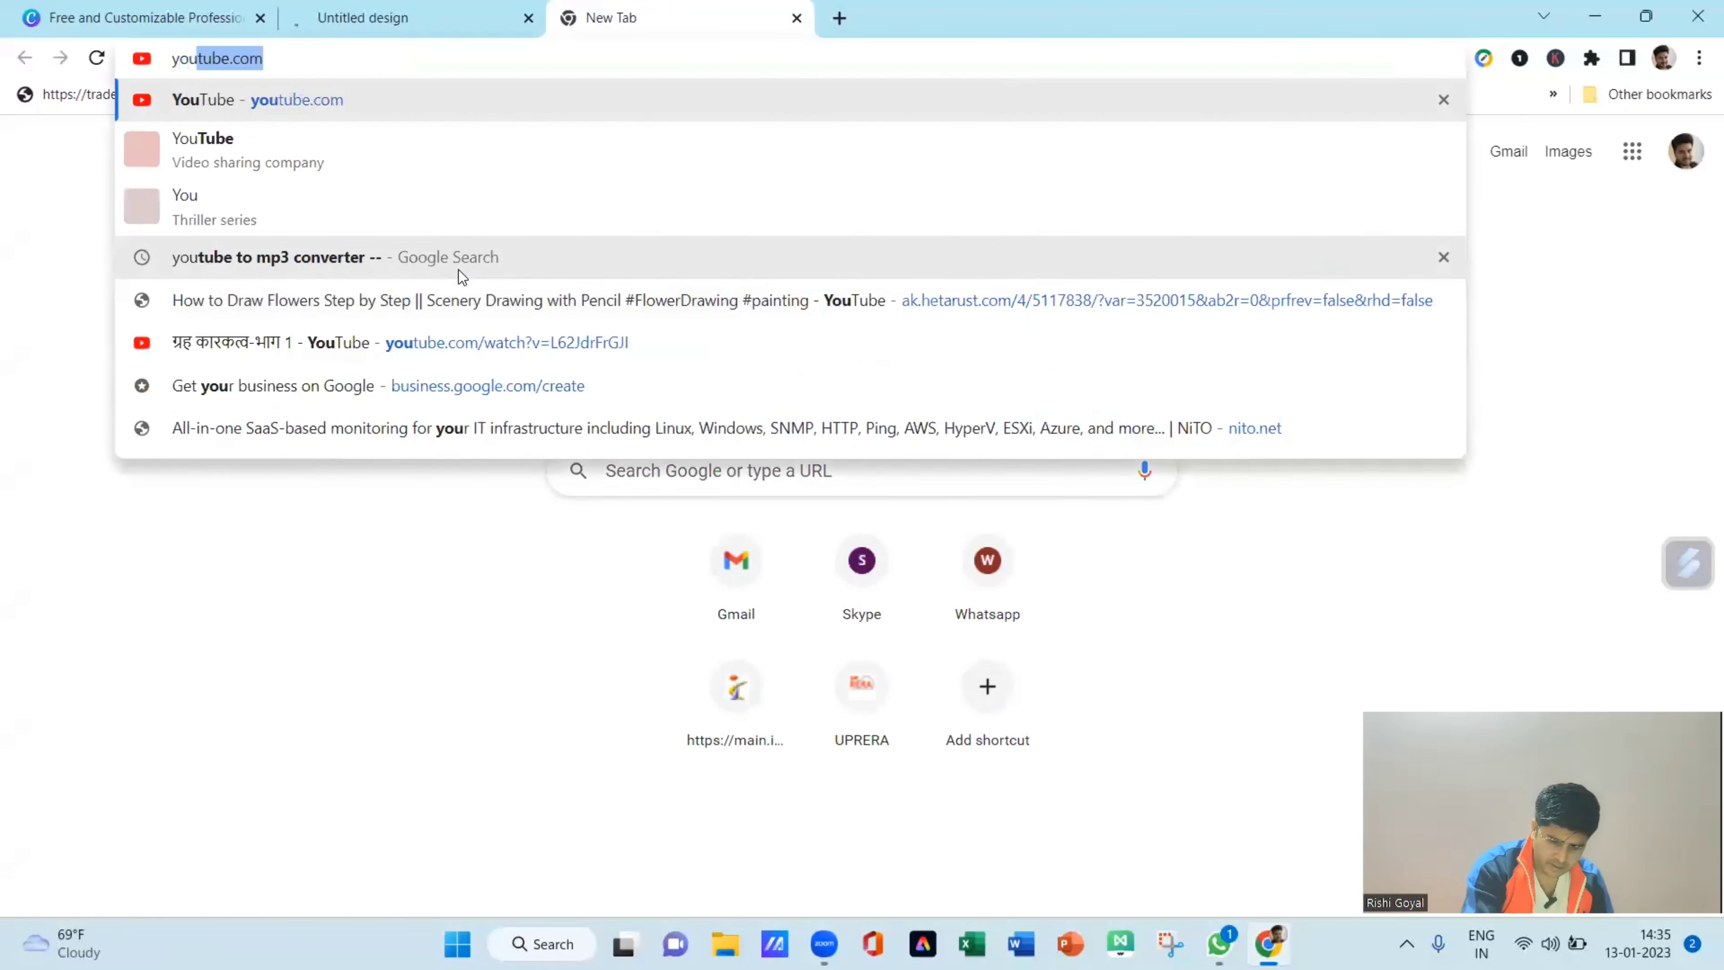
key("Return")
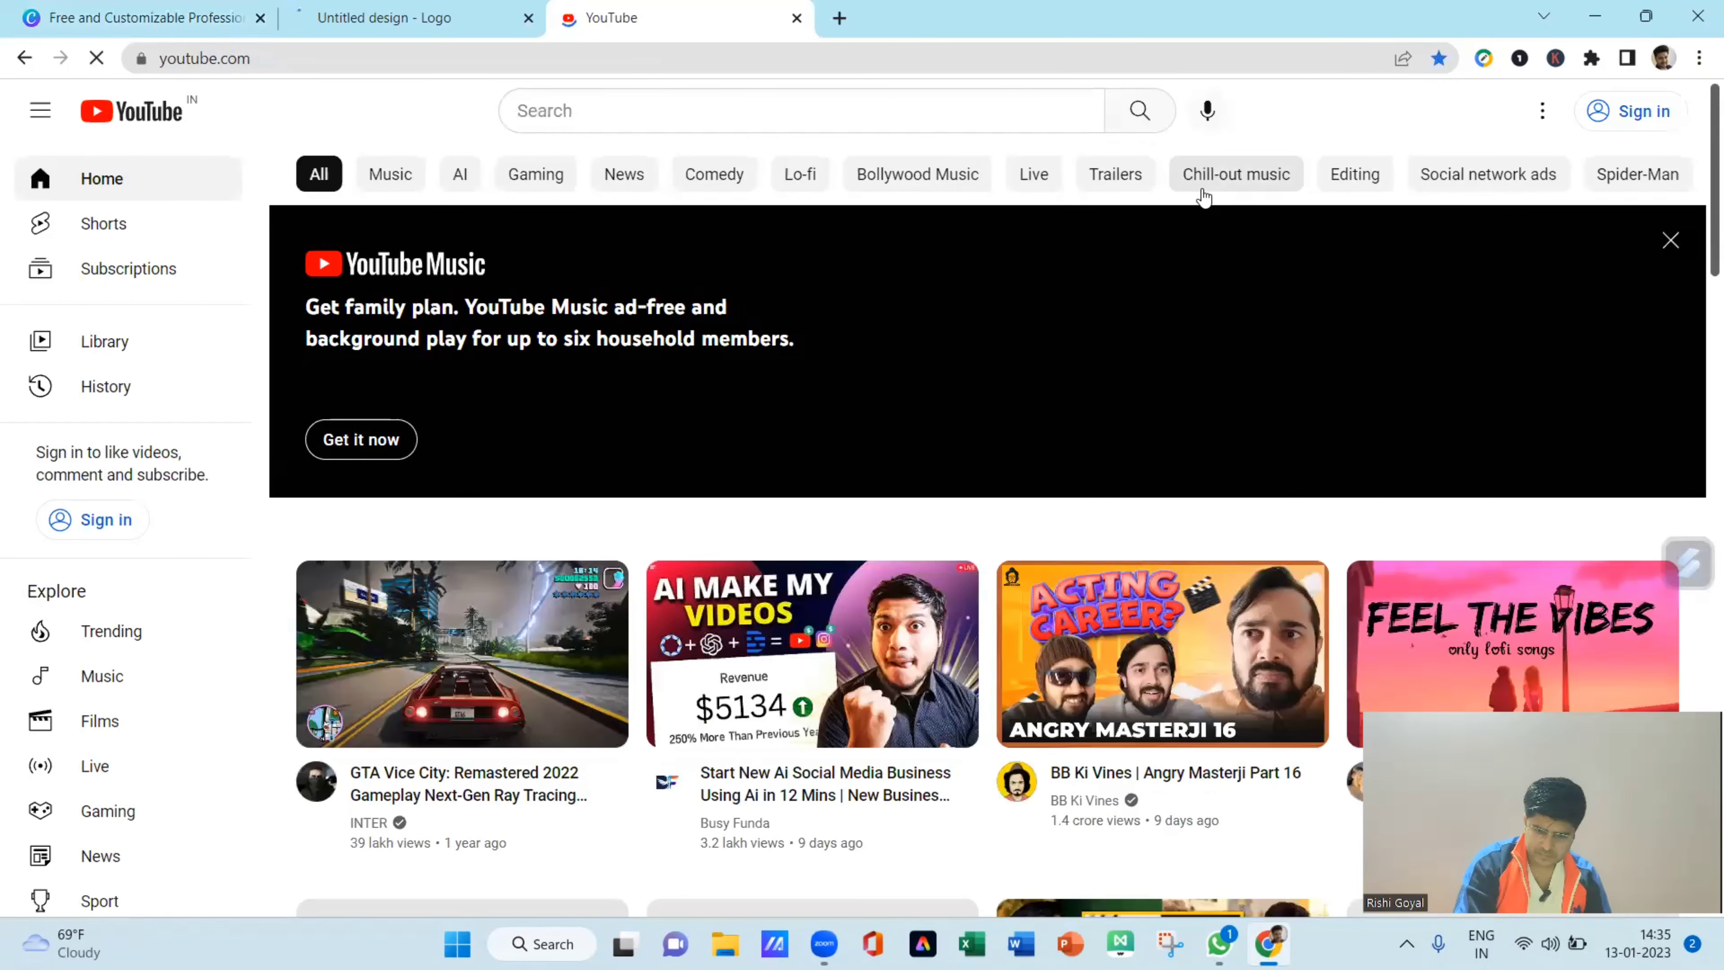
left_click(807, 119)
type("mul")
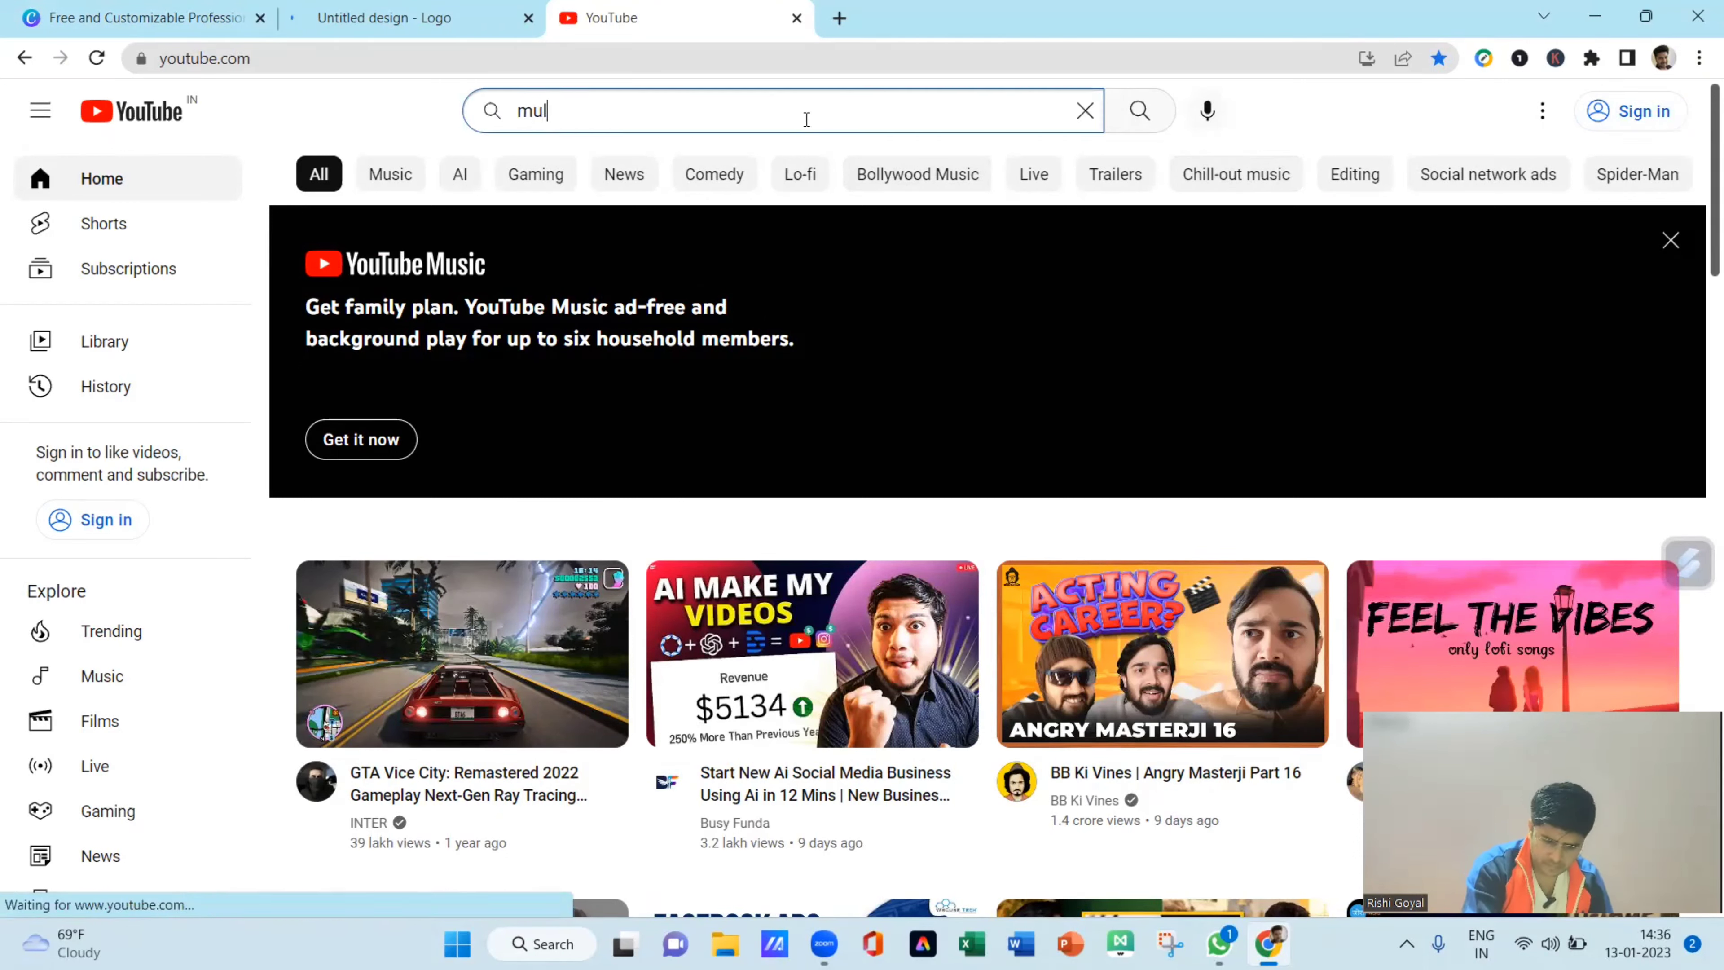
type("titasking ")
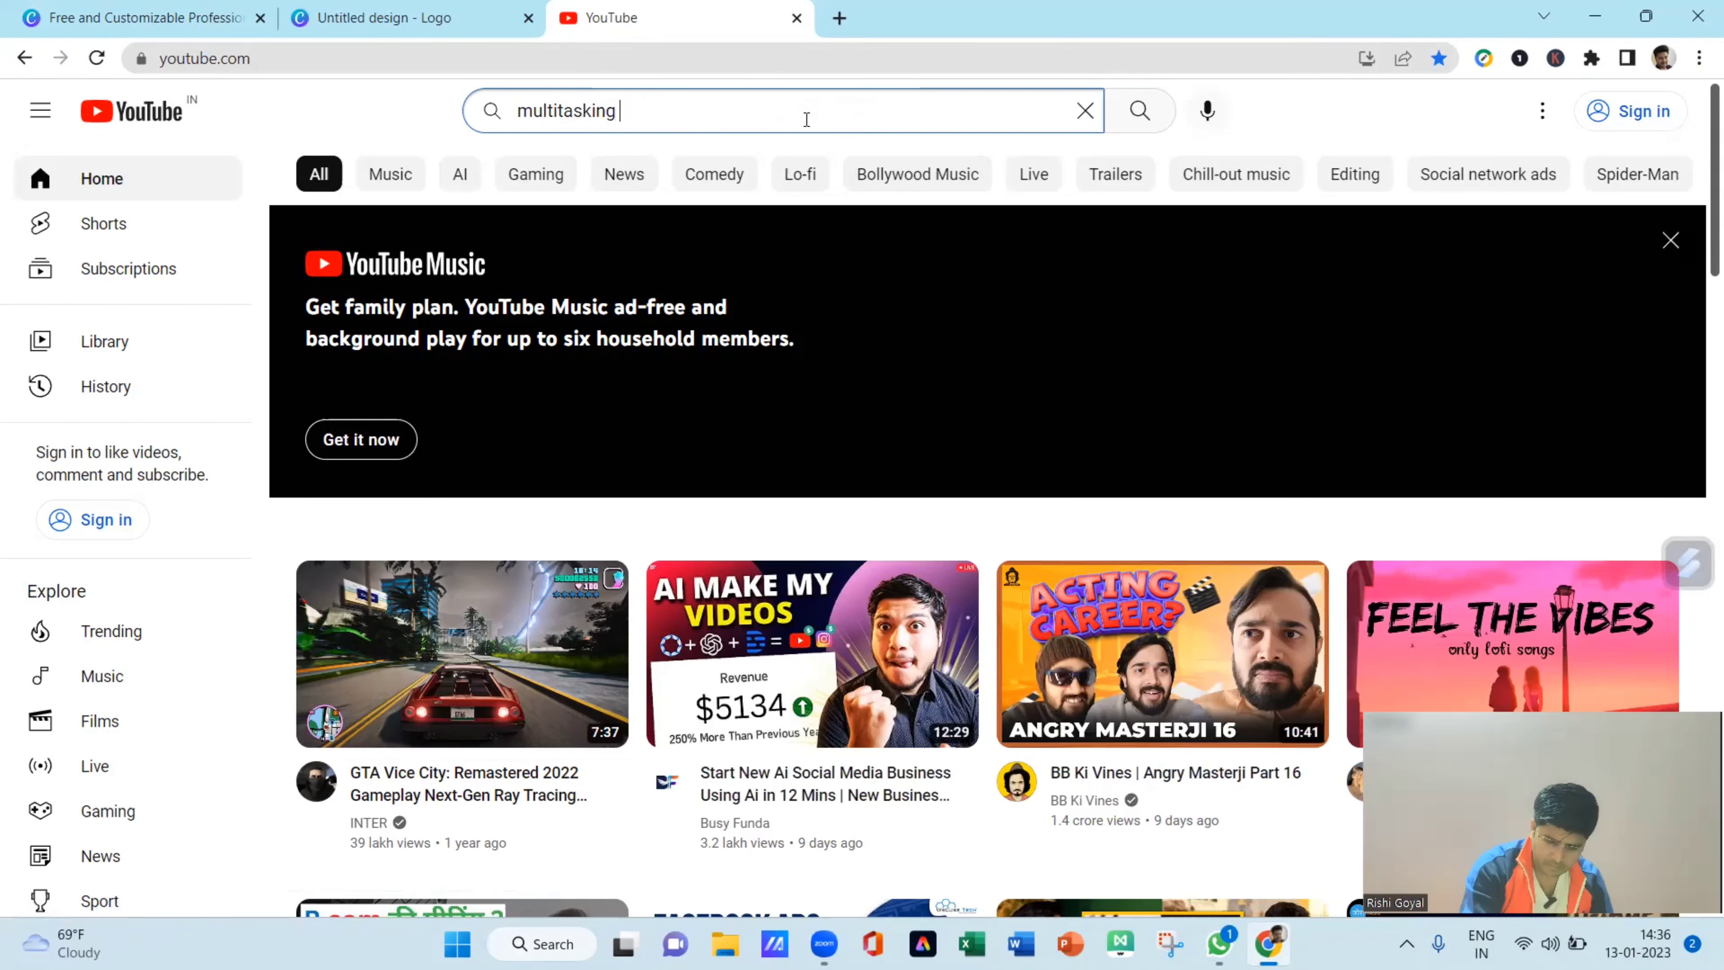
type("india")
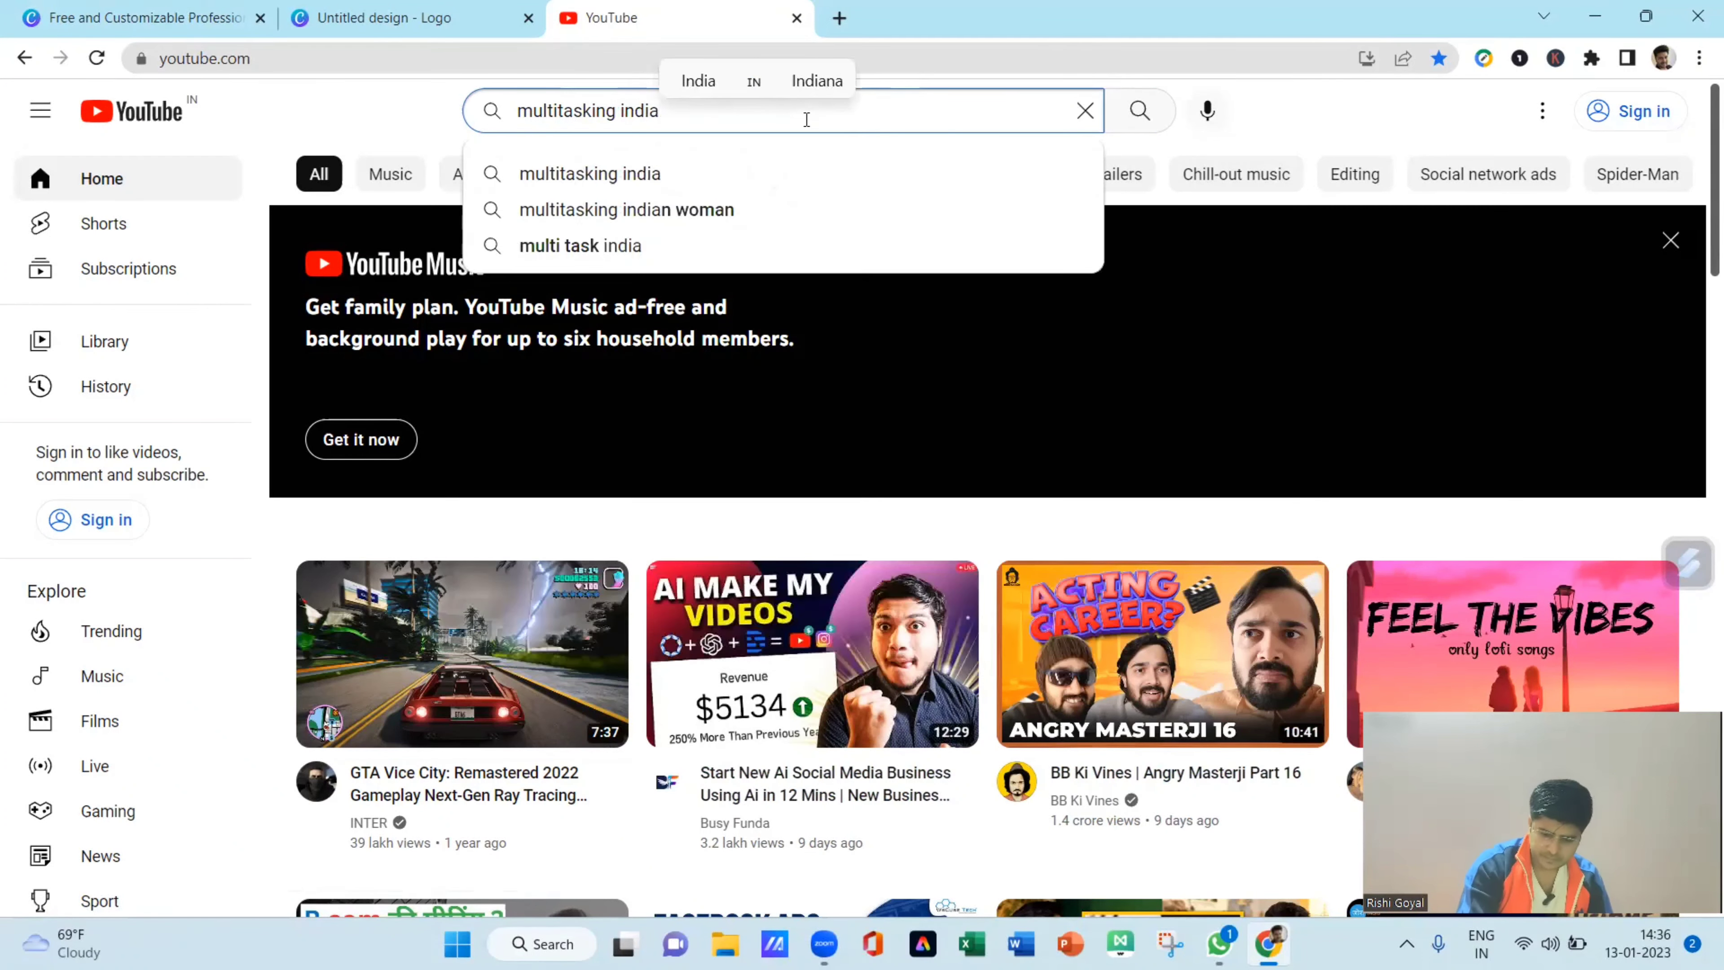
key("Return")
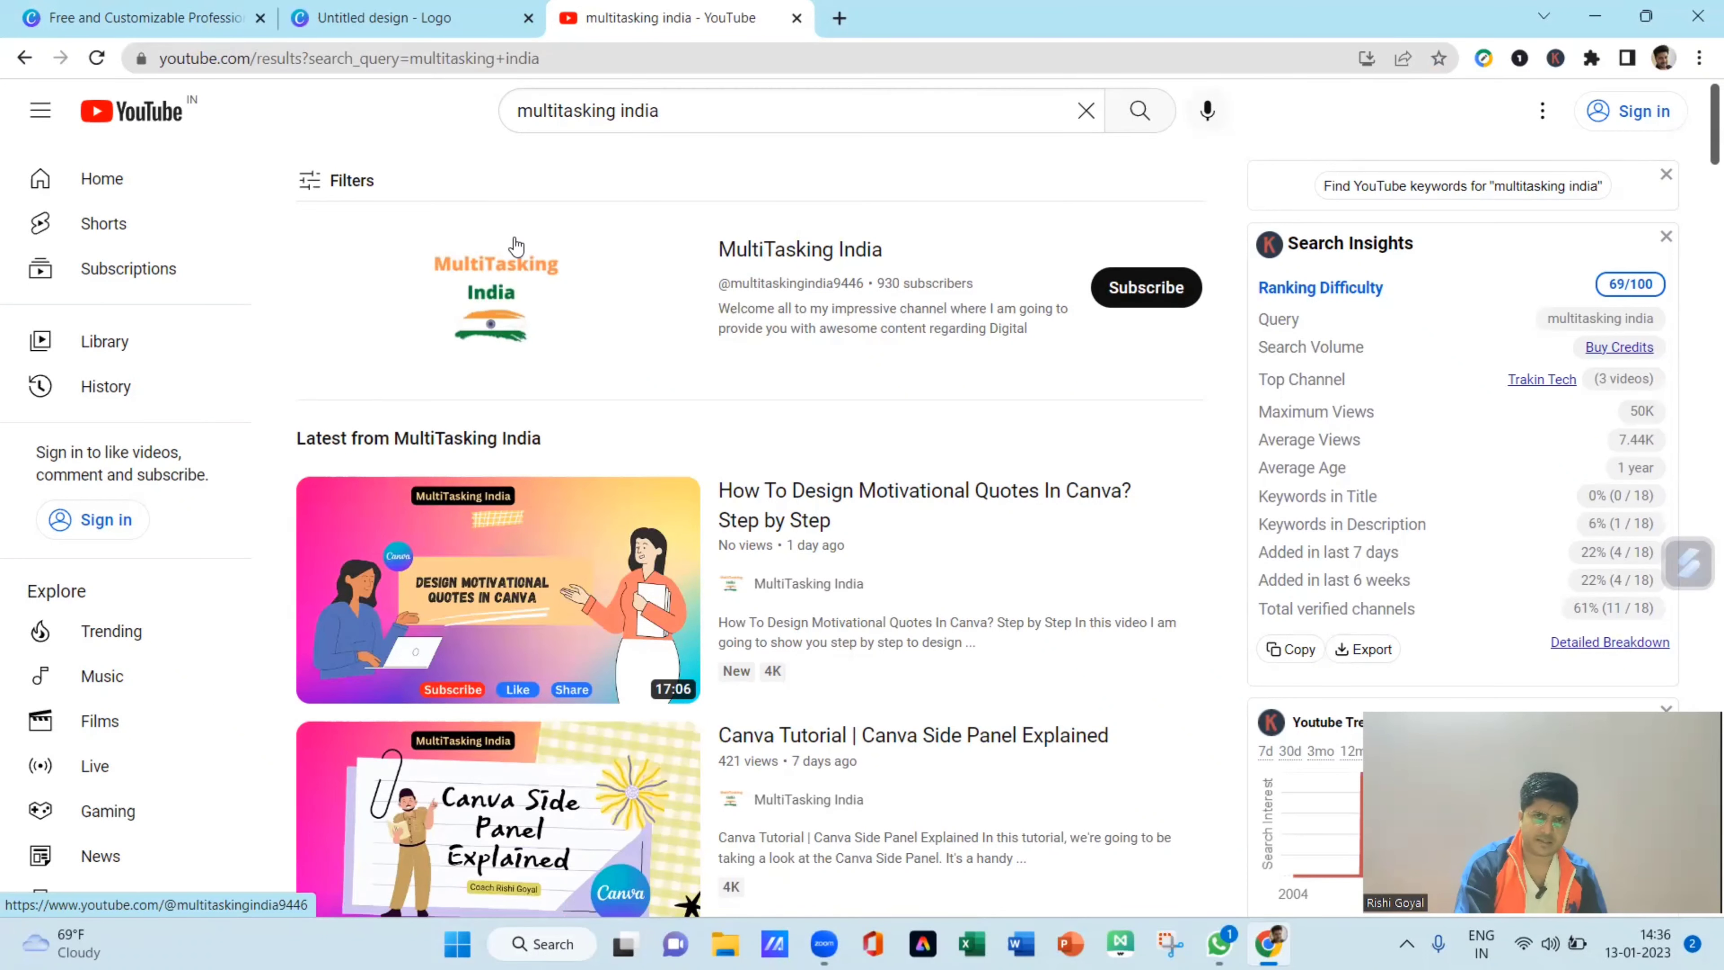
- Return to the blank Canva logo design and add a heading containing only the letter "M"
left_click(360, 10)
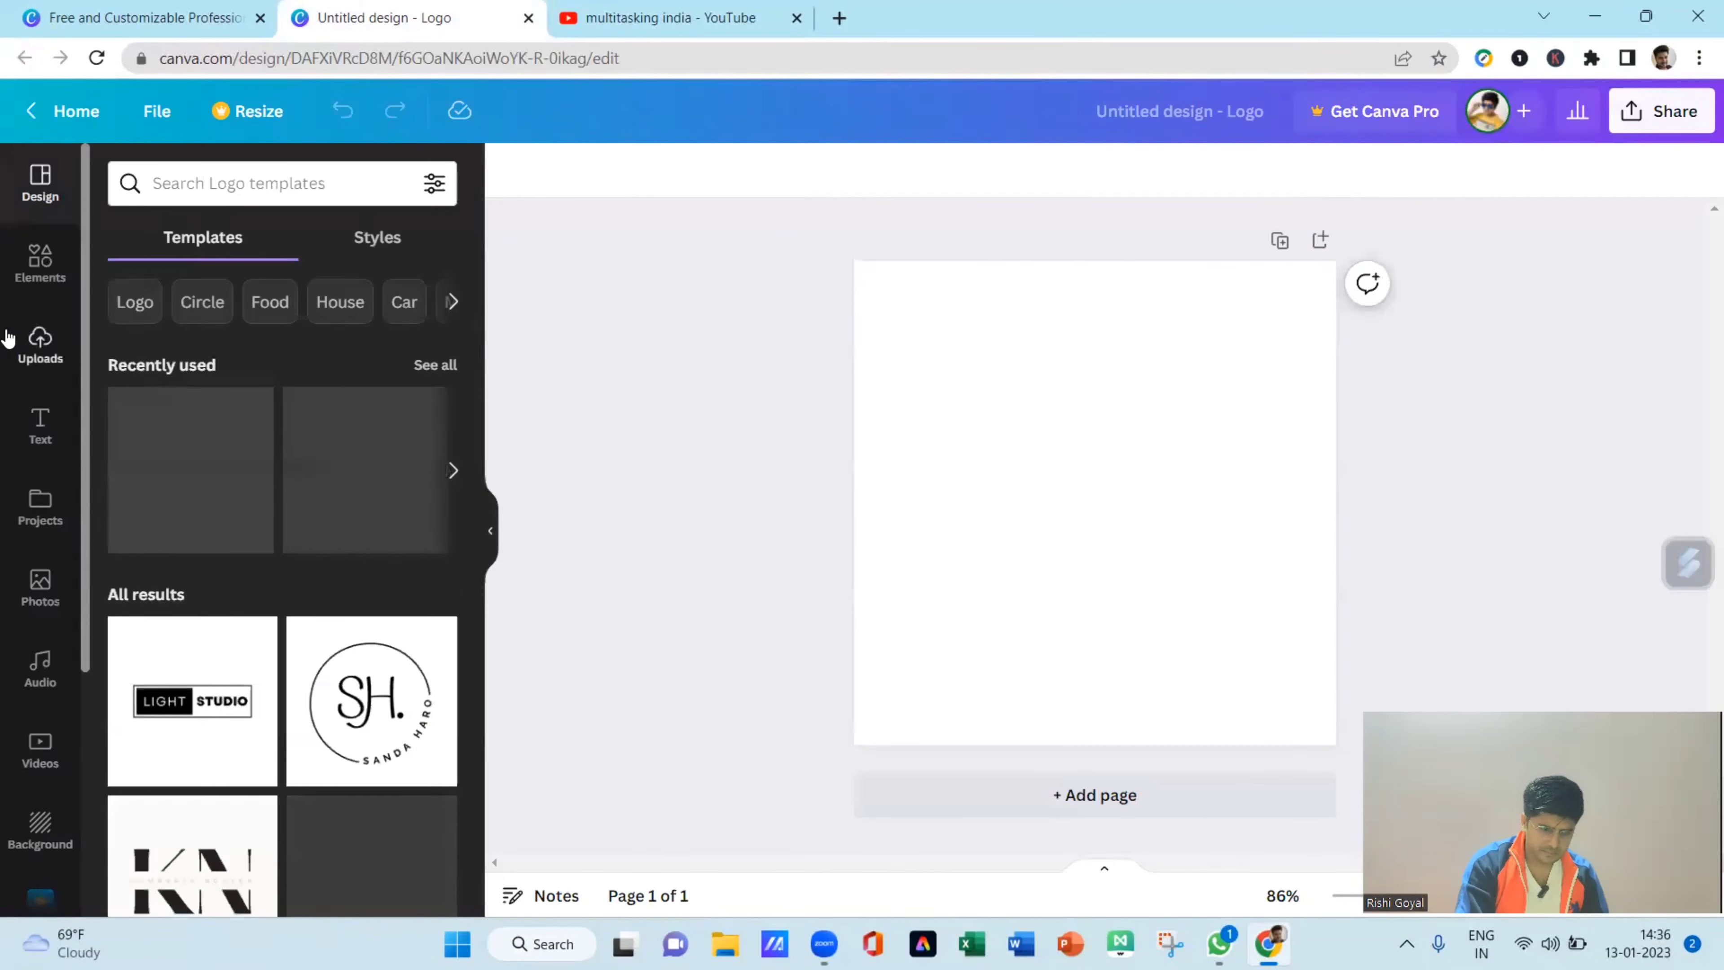
left_click(41, 428)
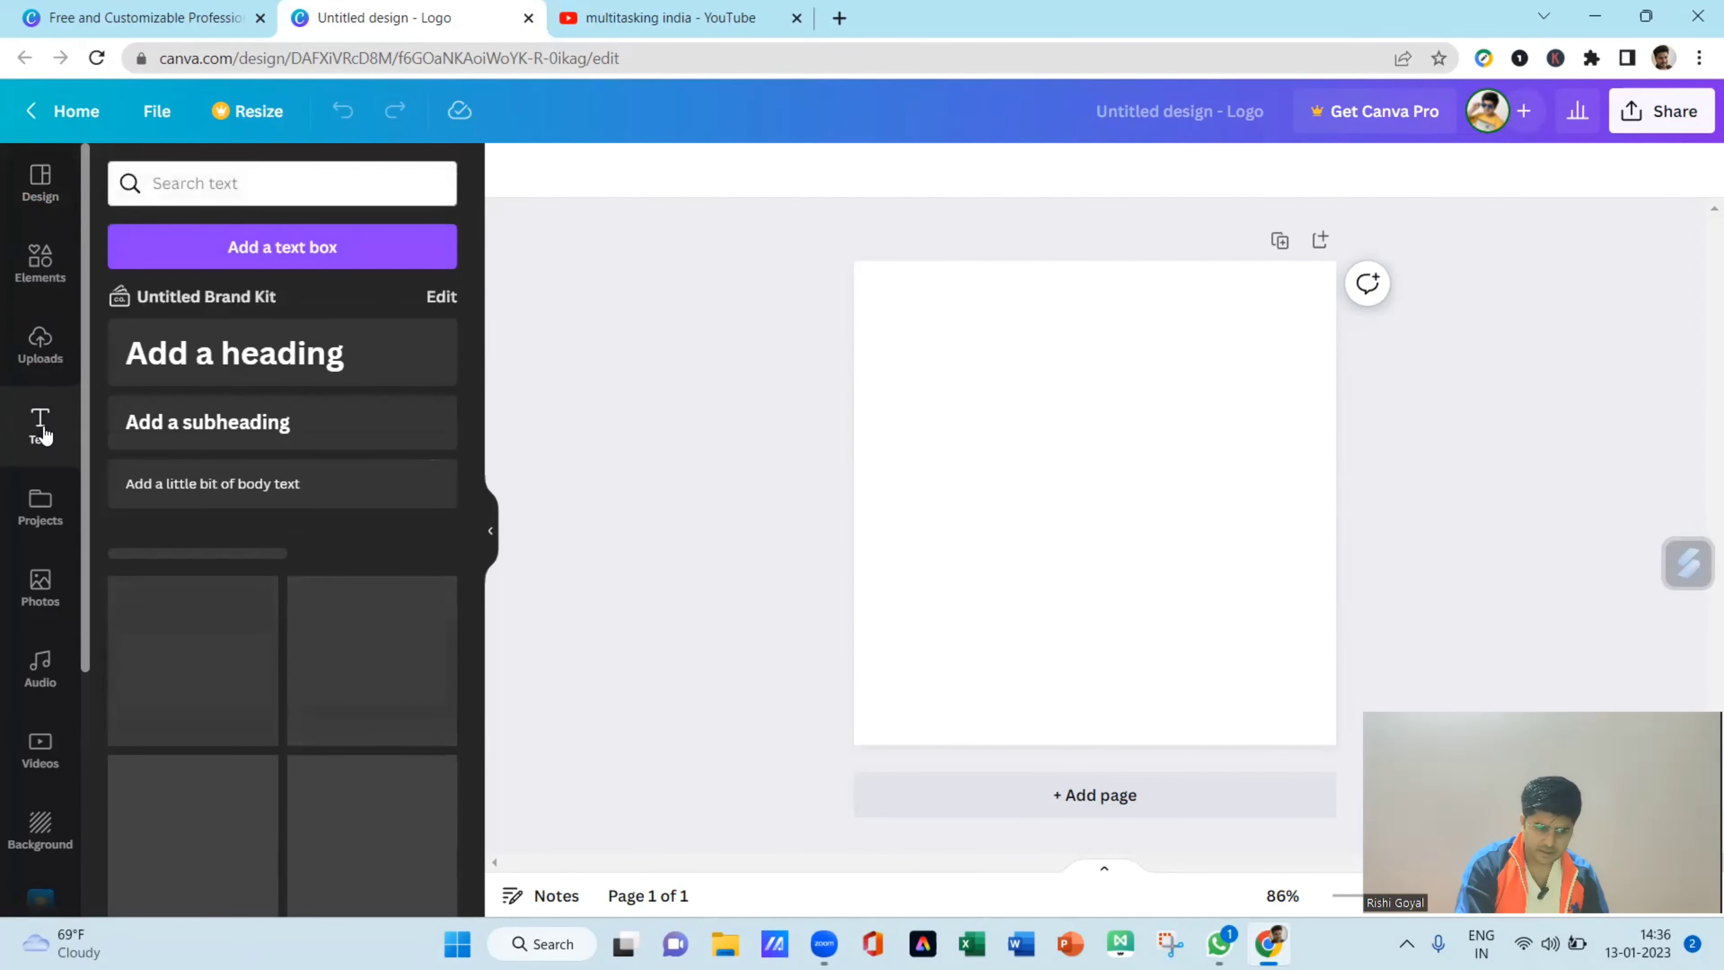
left_click(248, 356)
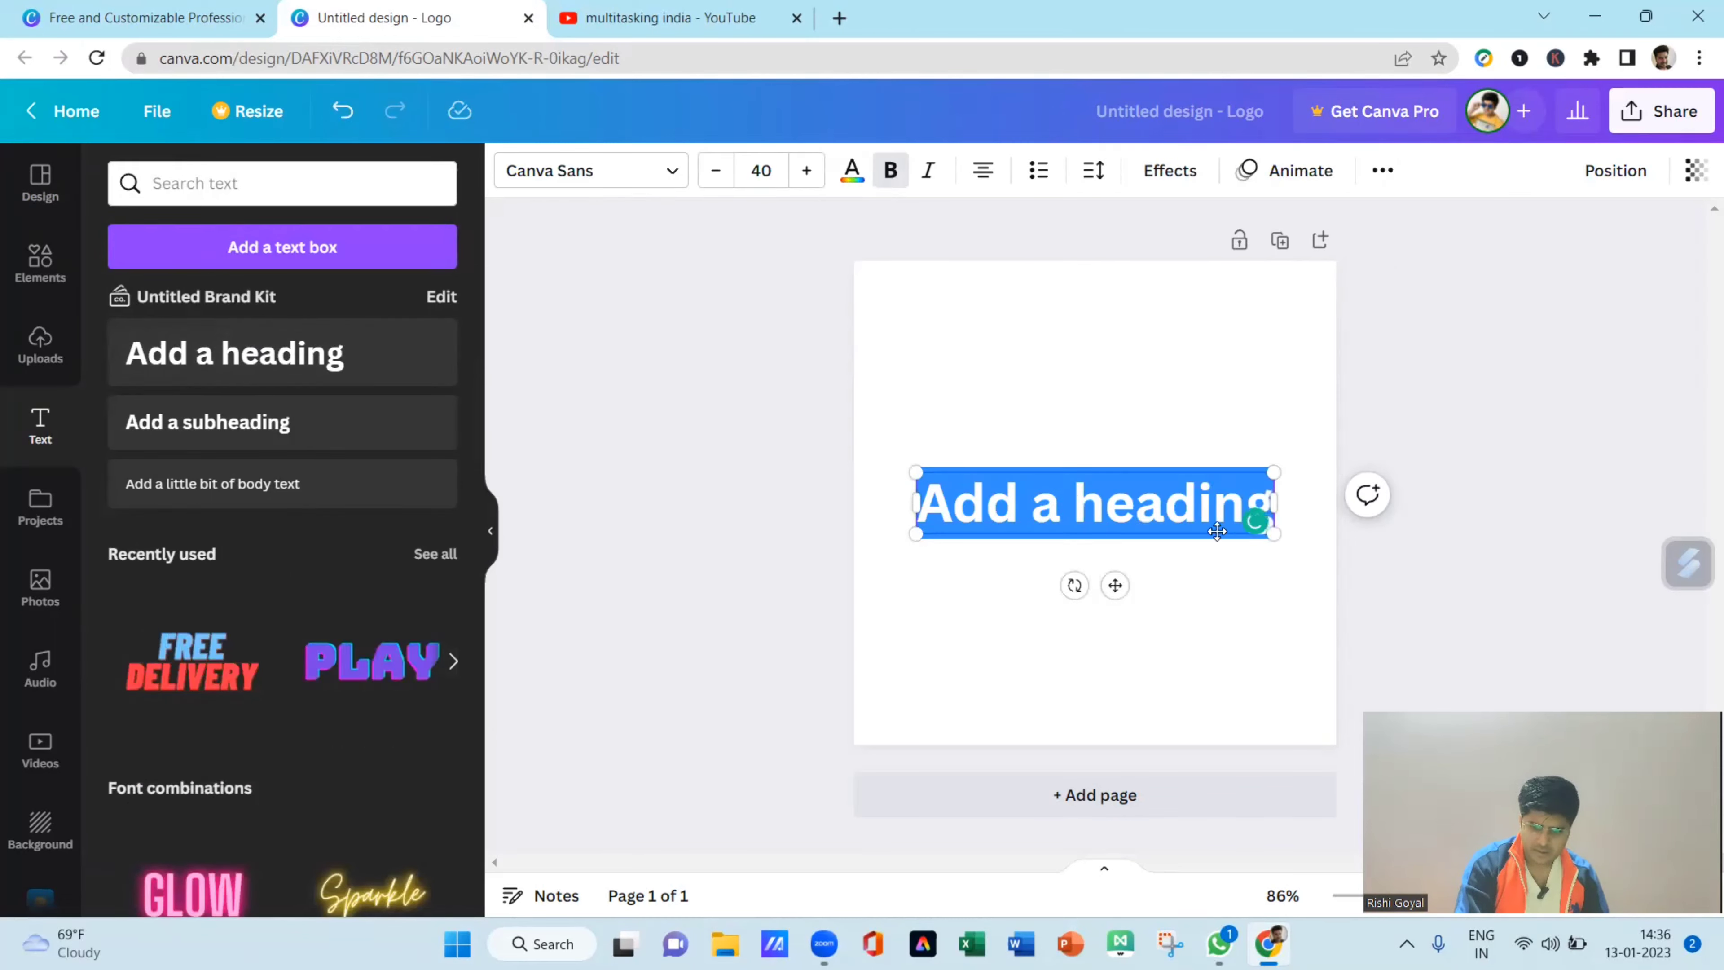
left_click(1147, 499)
triple_click(1160, 517)
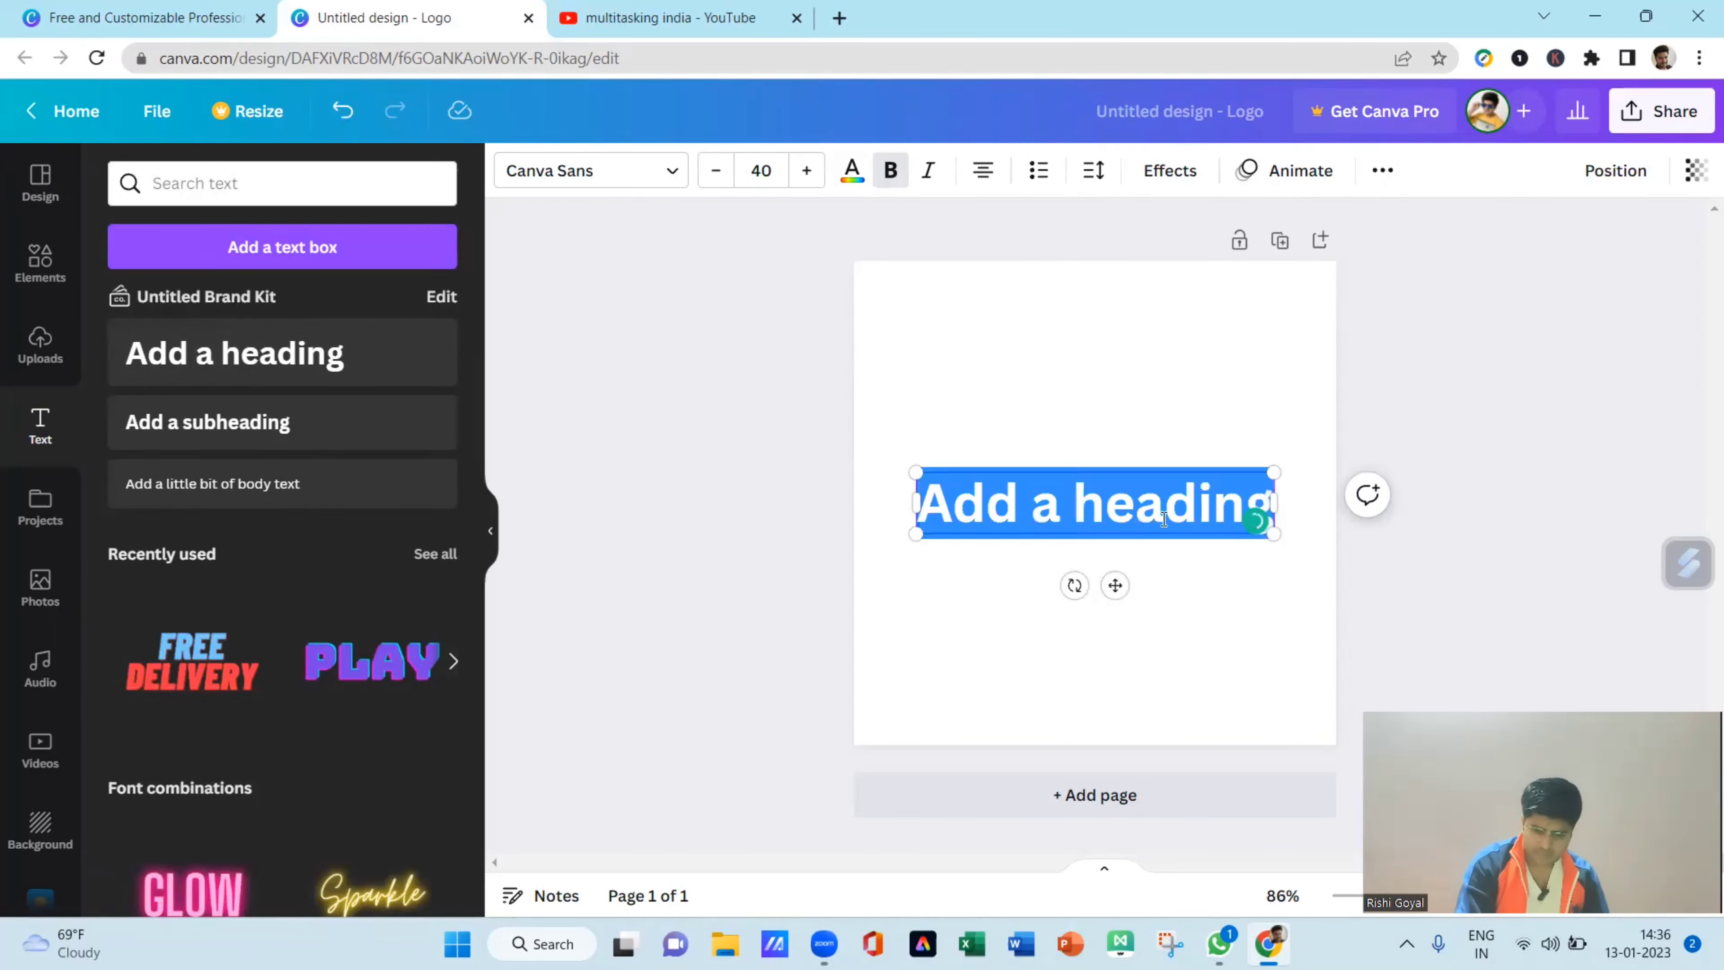
key("BackSpace")
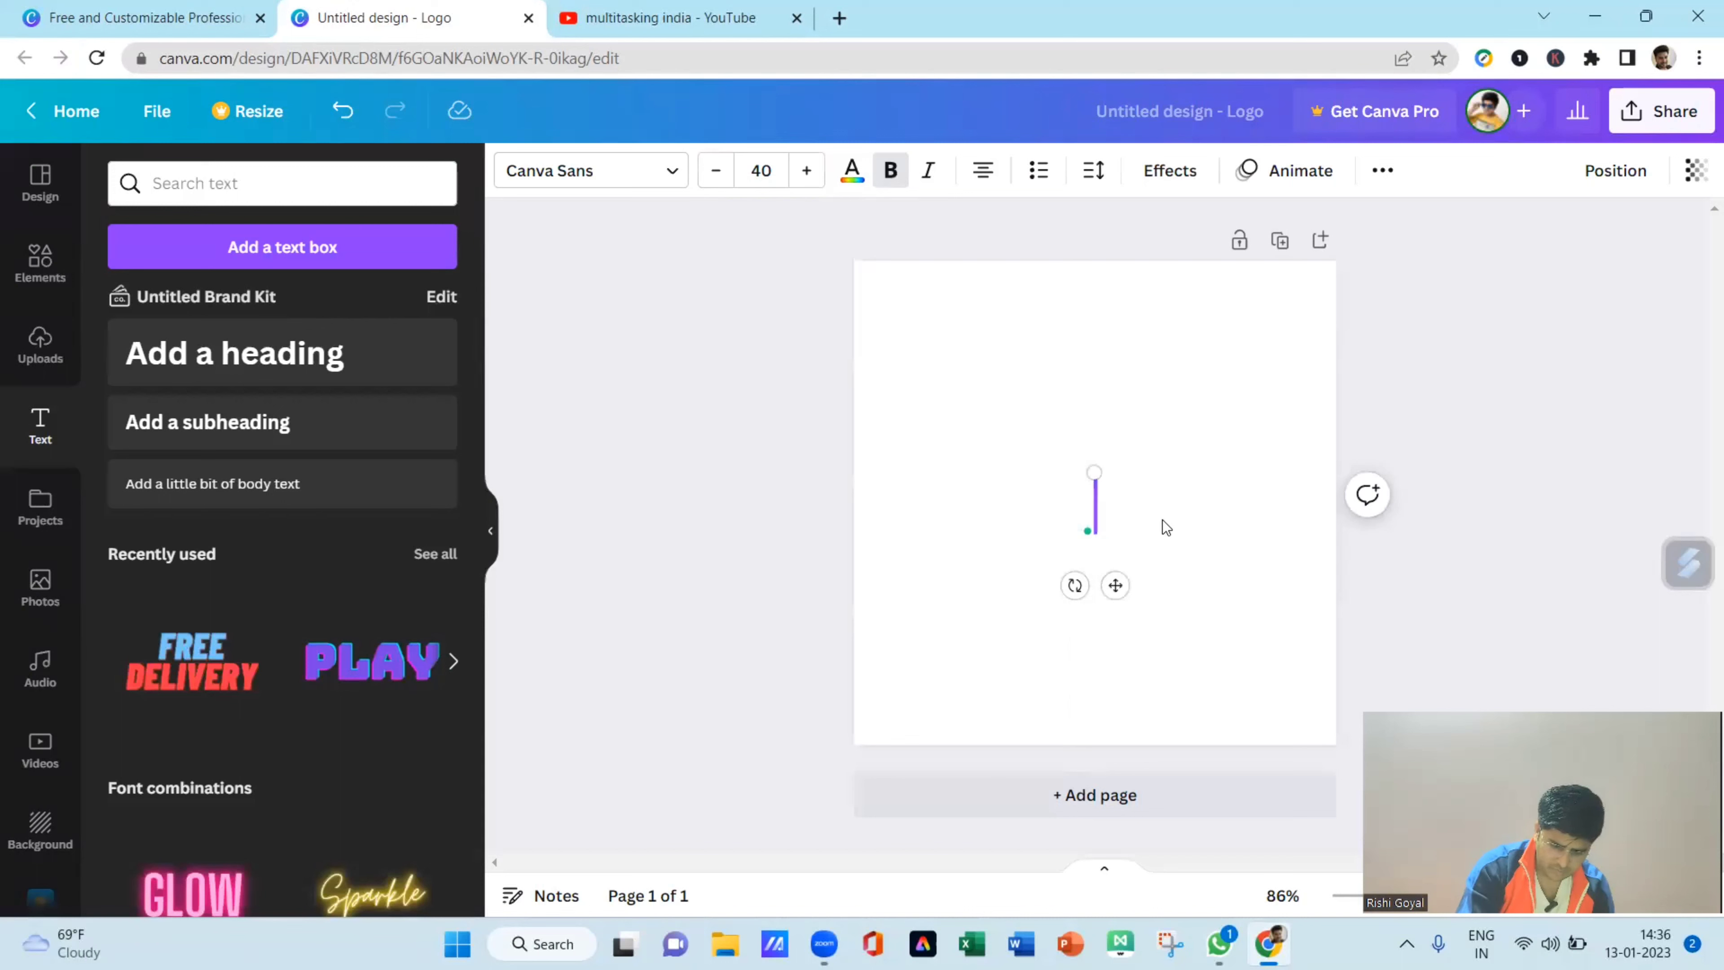
type("M")
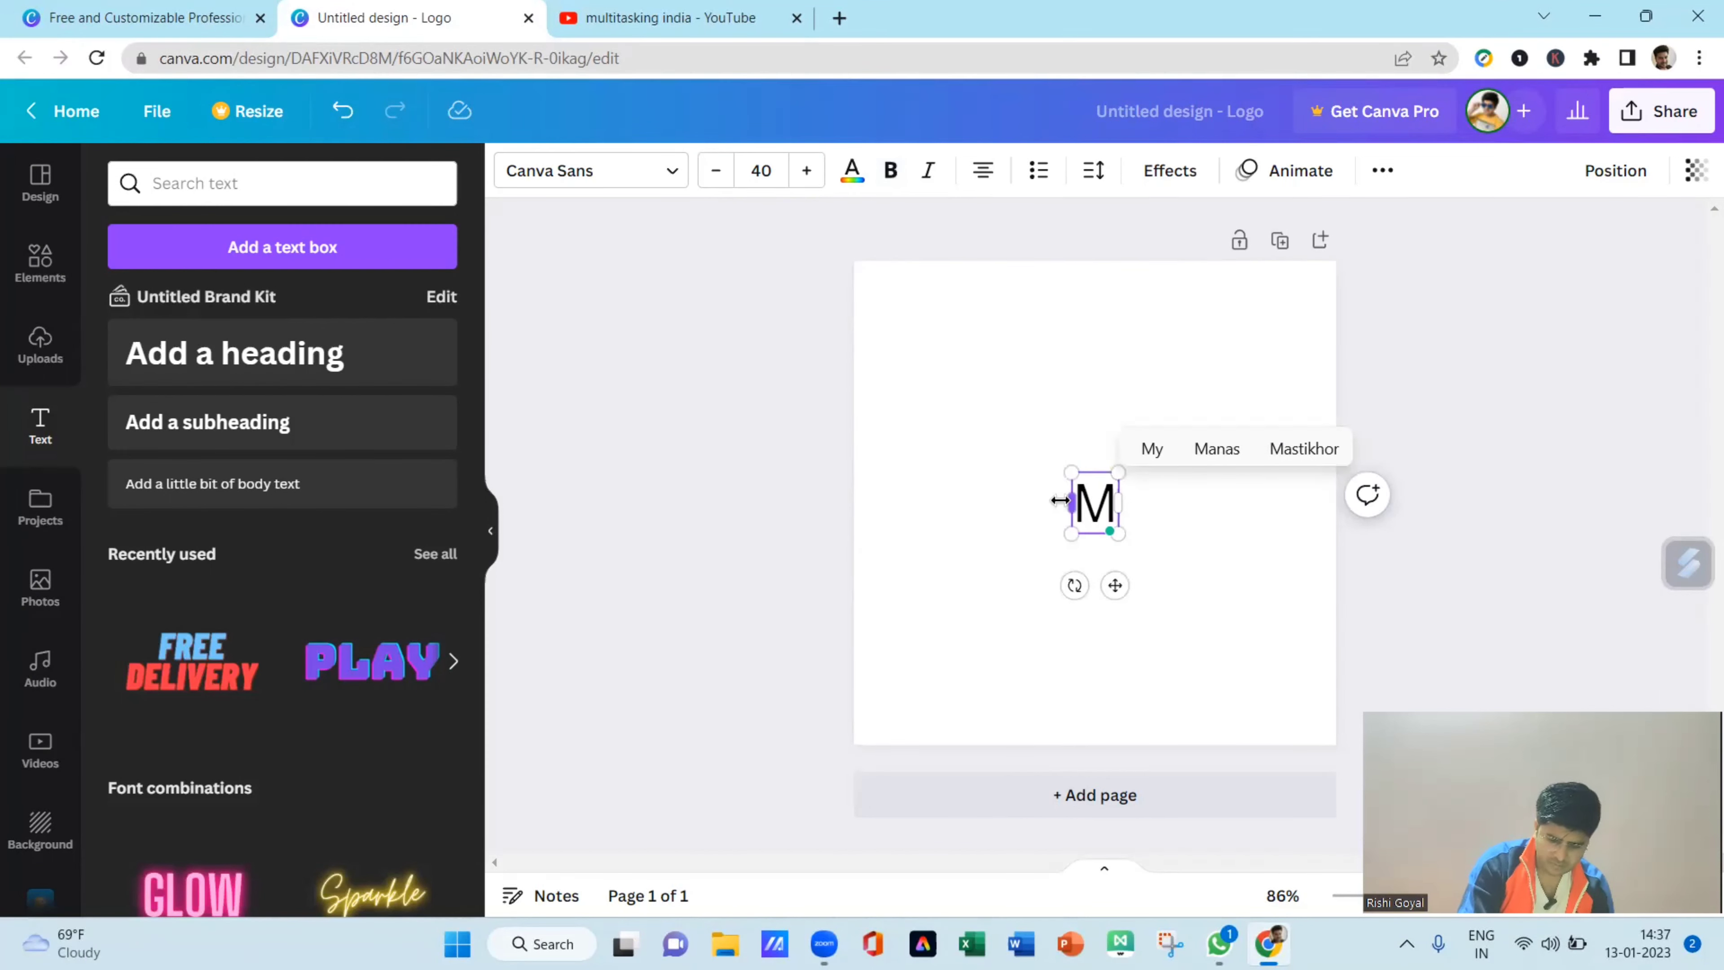
- Make the letter M bold and move it up and left of the canvas centre
left_click(974, 480)
left_click(1103, 512)
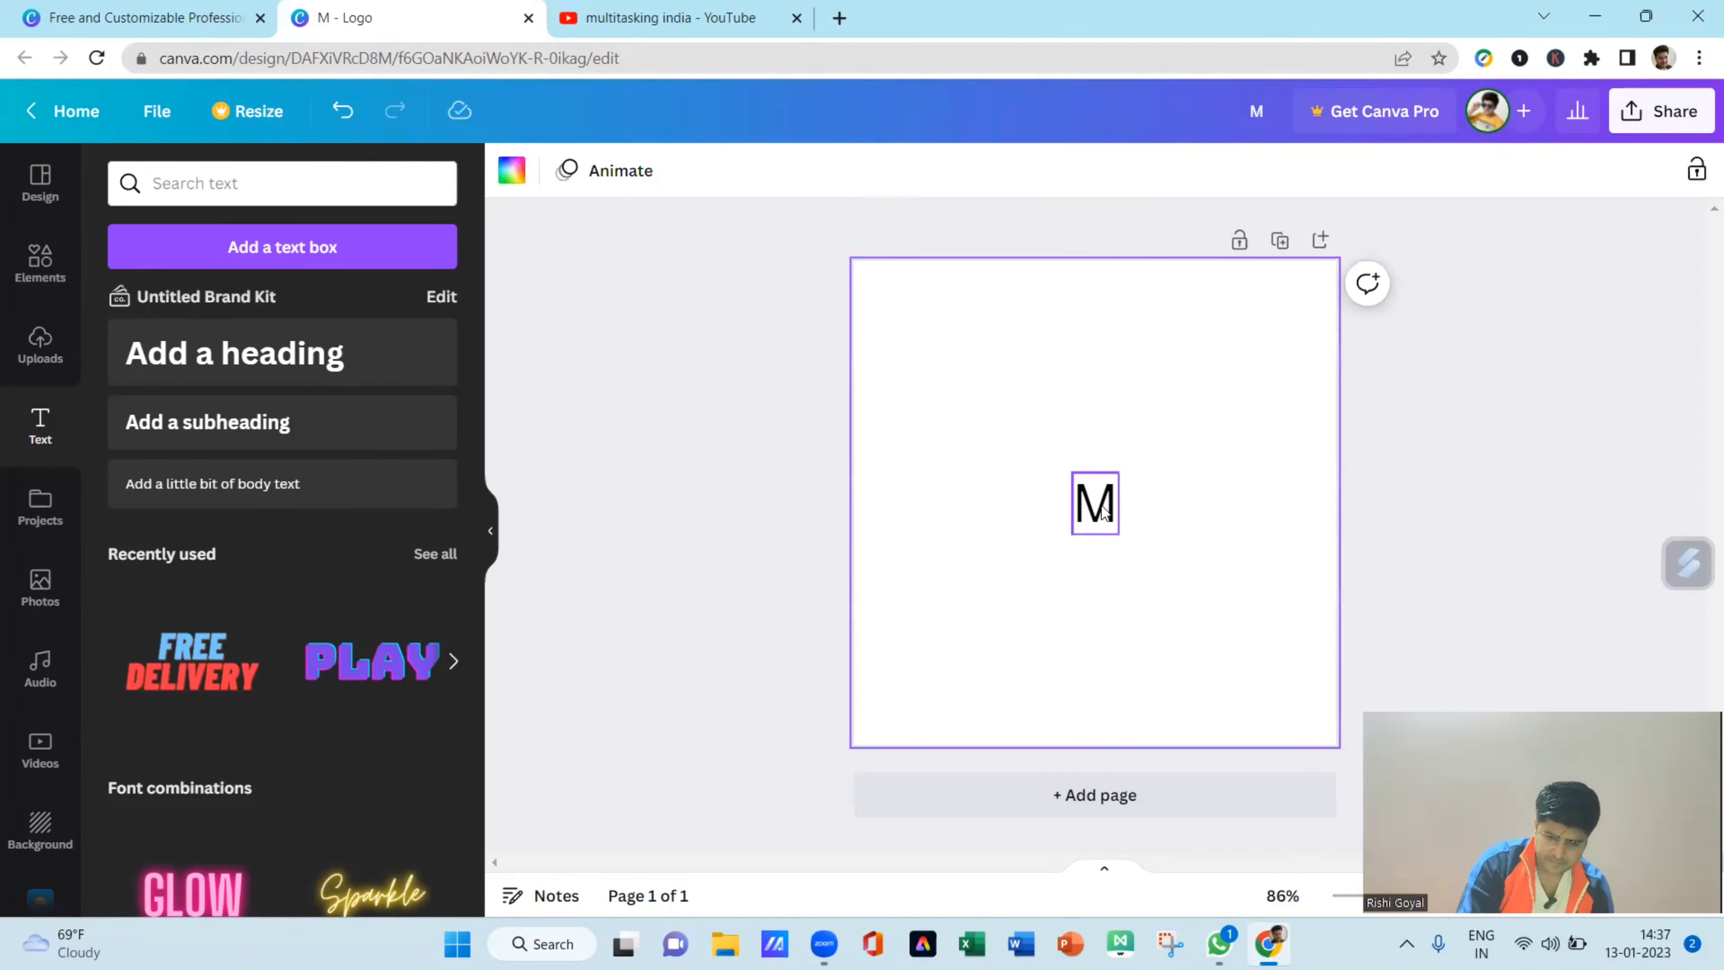
key("ctrl+b")
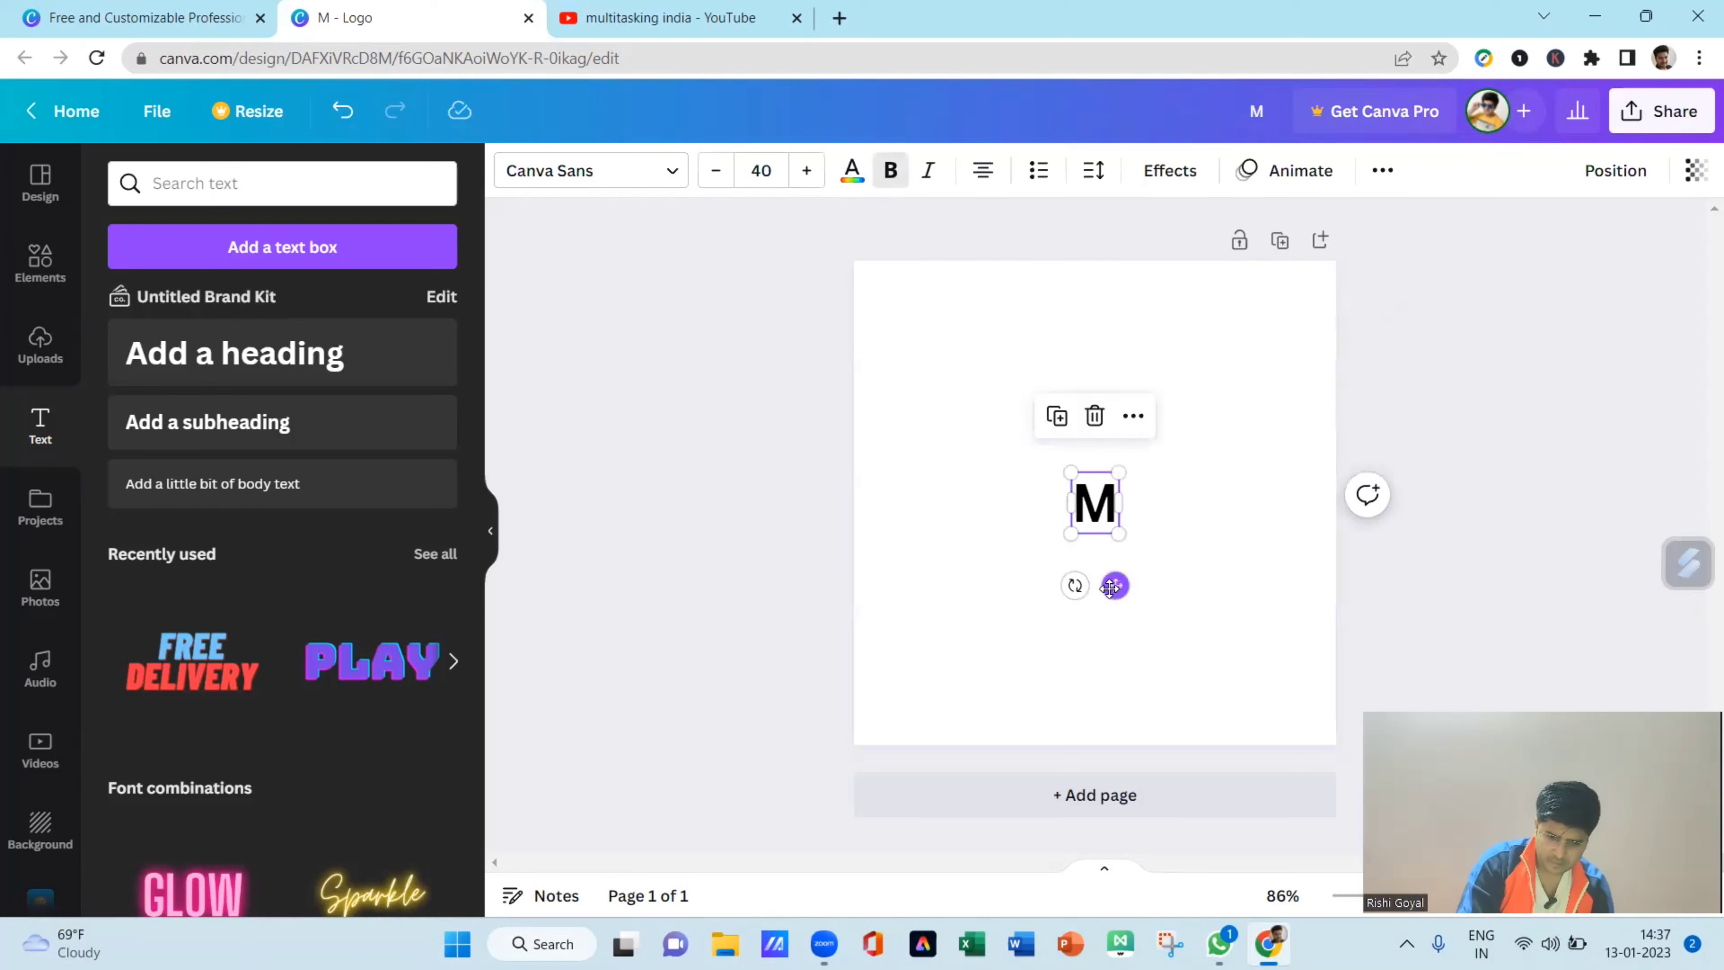
left_click_drag(1110, 588, 1003, 555)
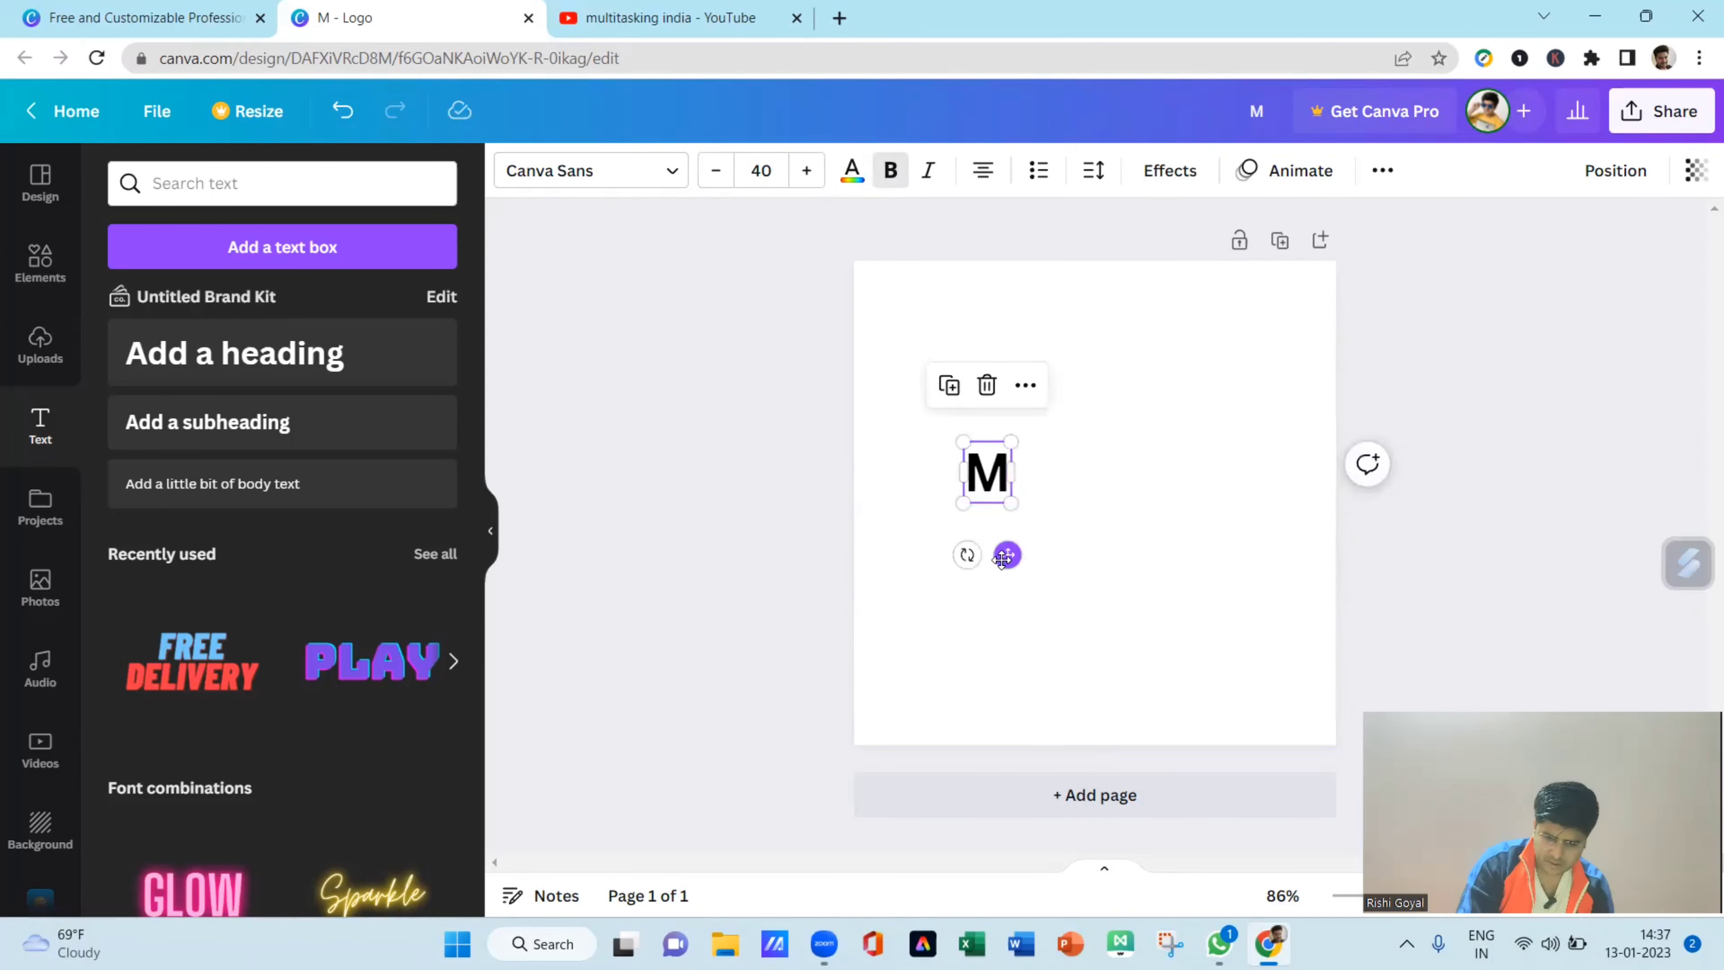
left_click(1524, 501)
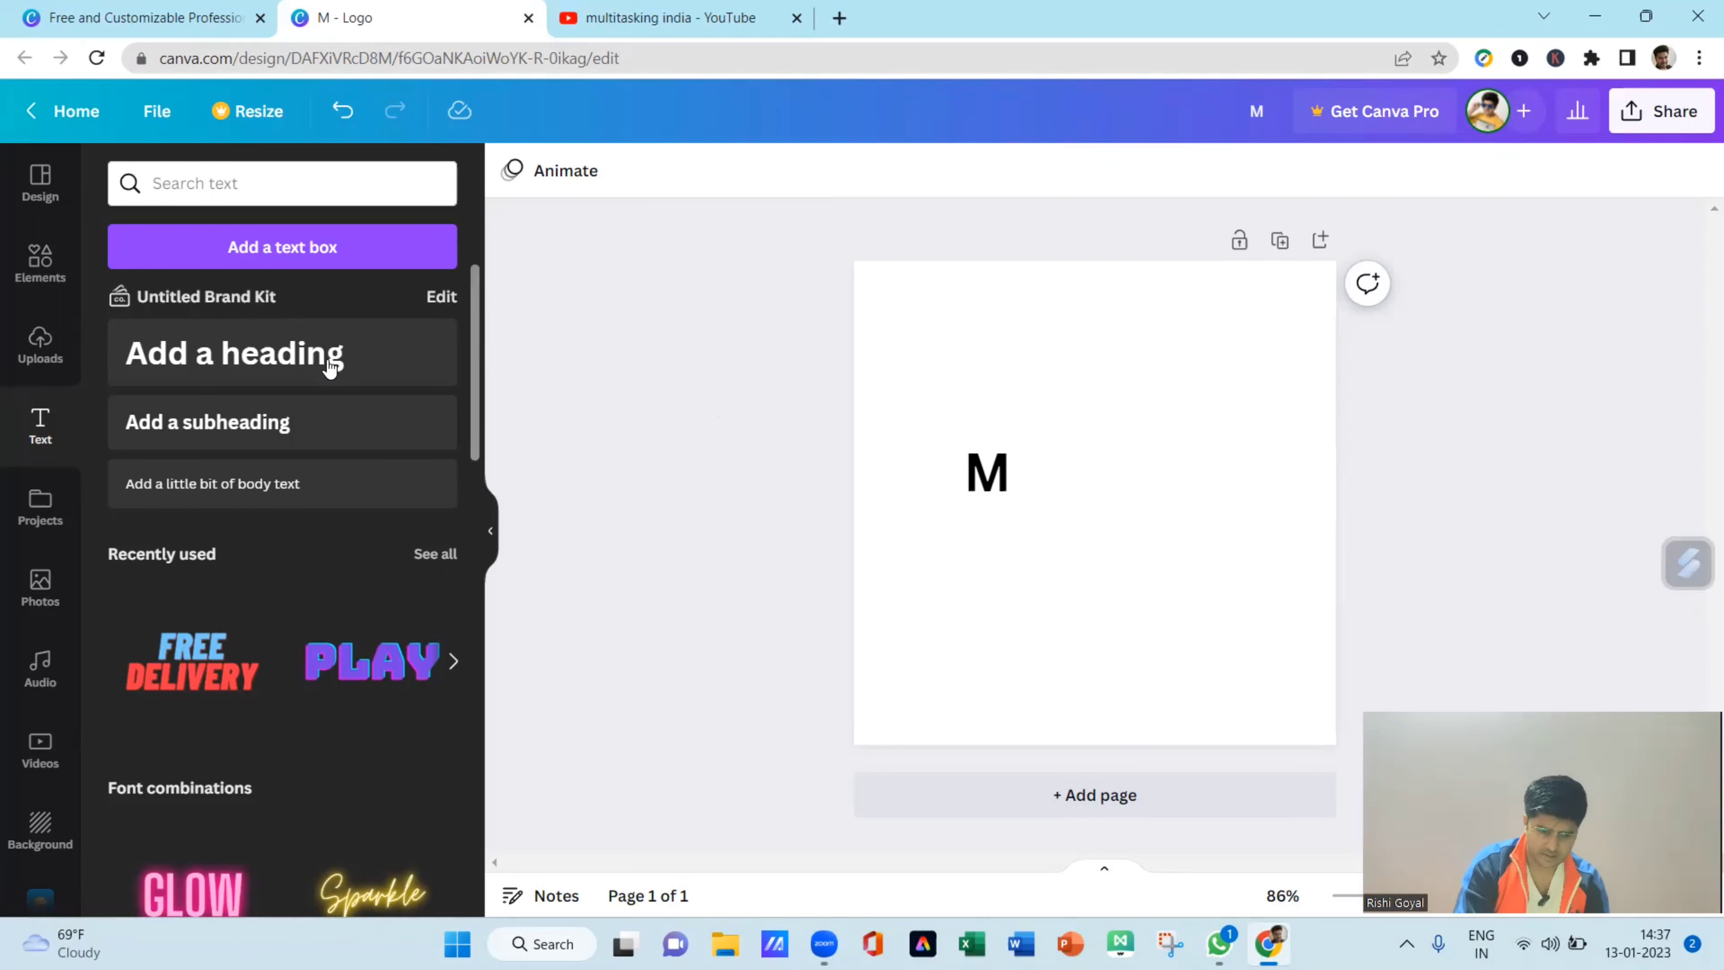
- Add a second heading to the logo and replace its placeholder text with "ulti"
left_click(263, 363)
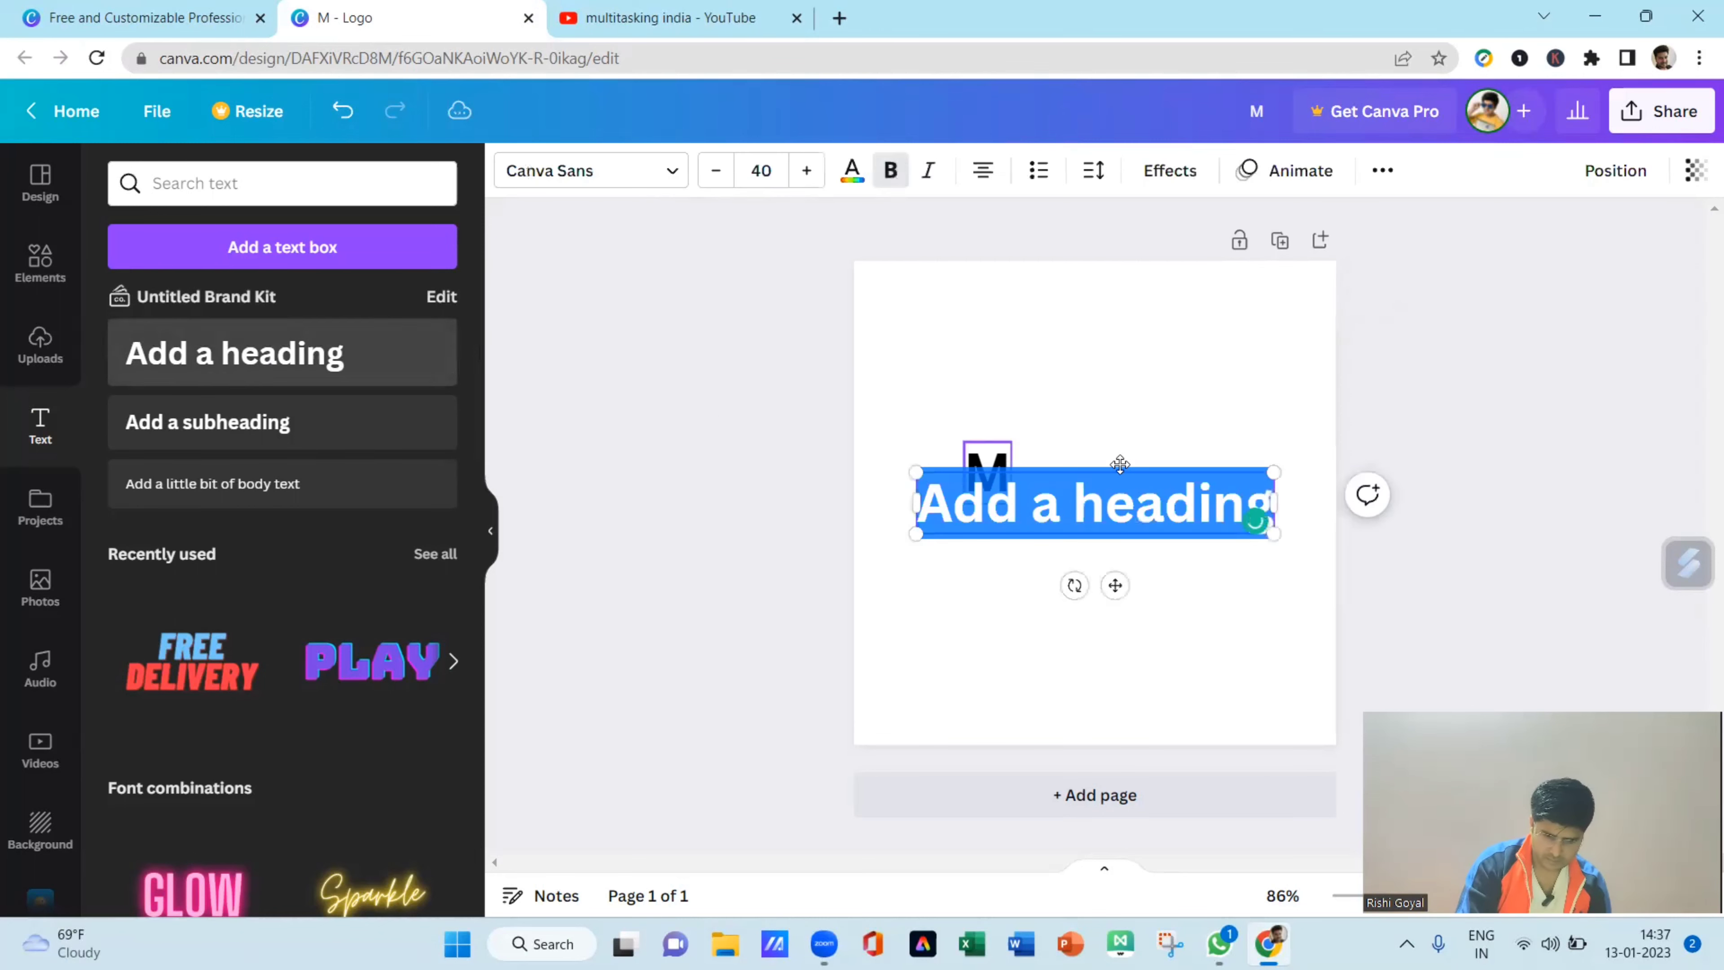
left_click(1021, 515)
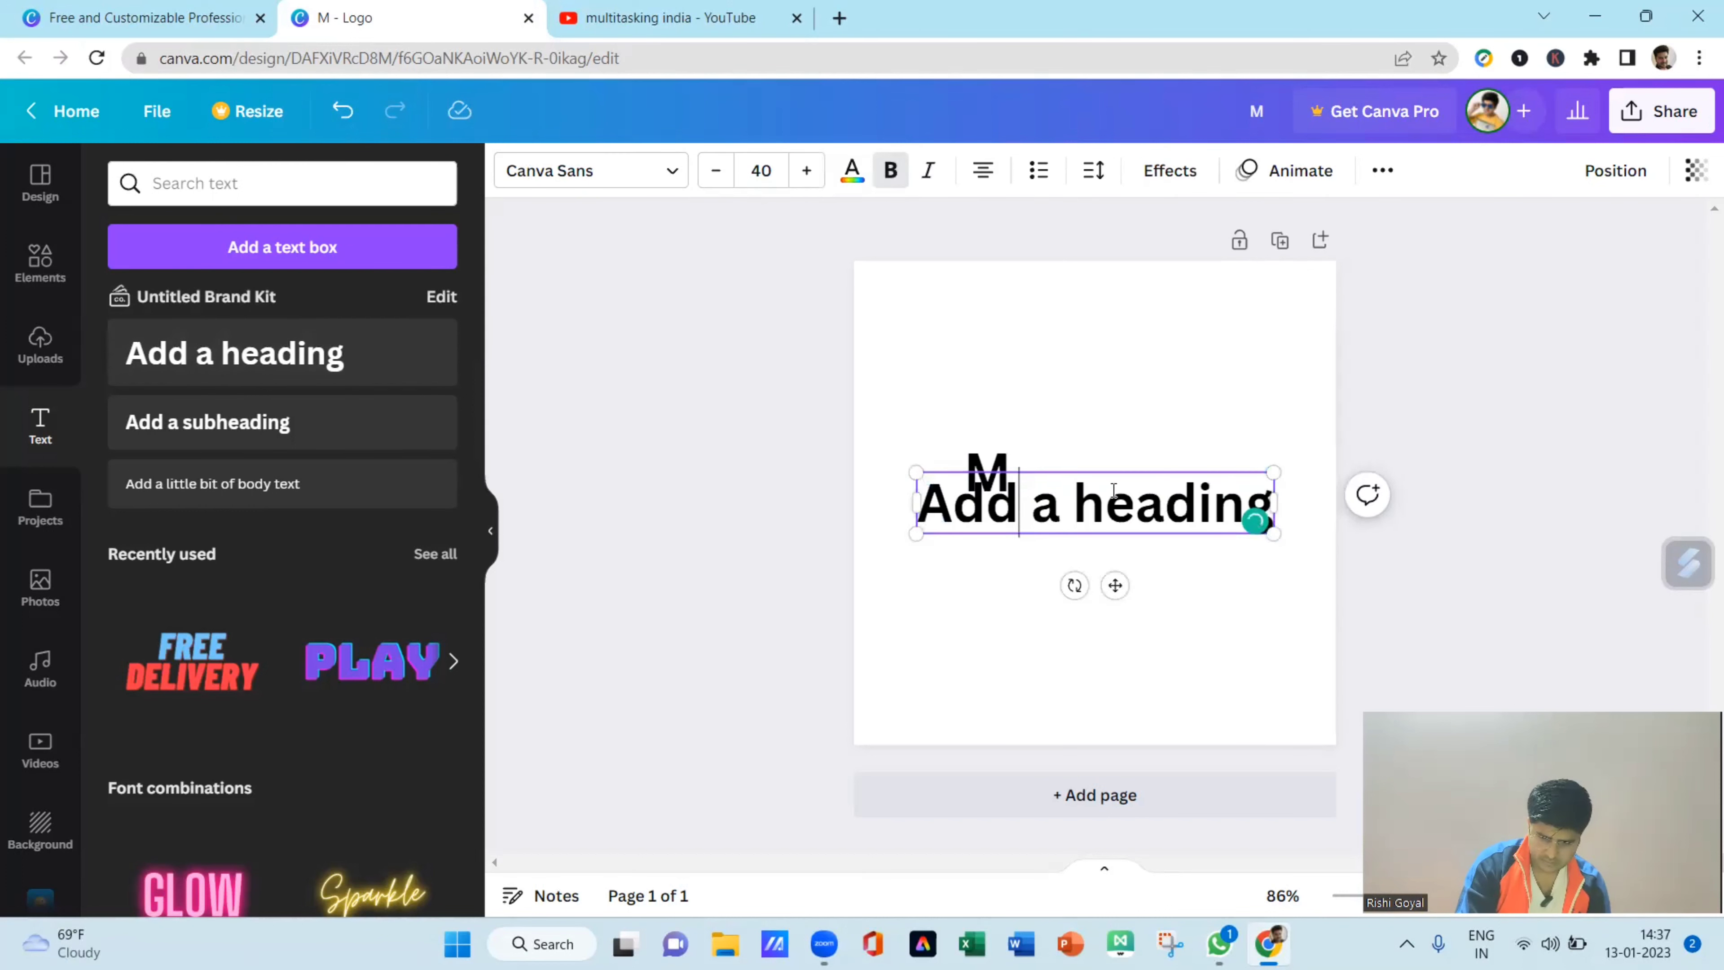
key("ctrl+shift+Left")
key("ctrl+shift+Right")
key("ctrl+shift+Right")
key("Left")
key("Left")
key("Left")
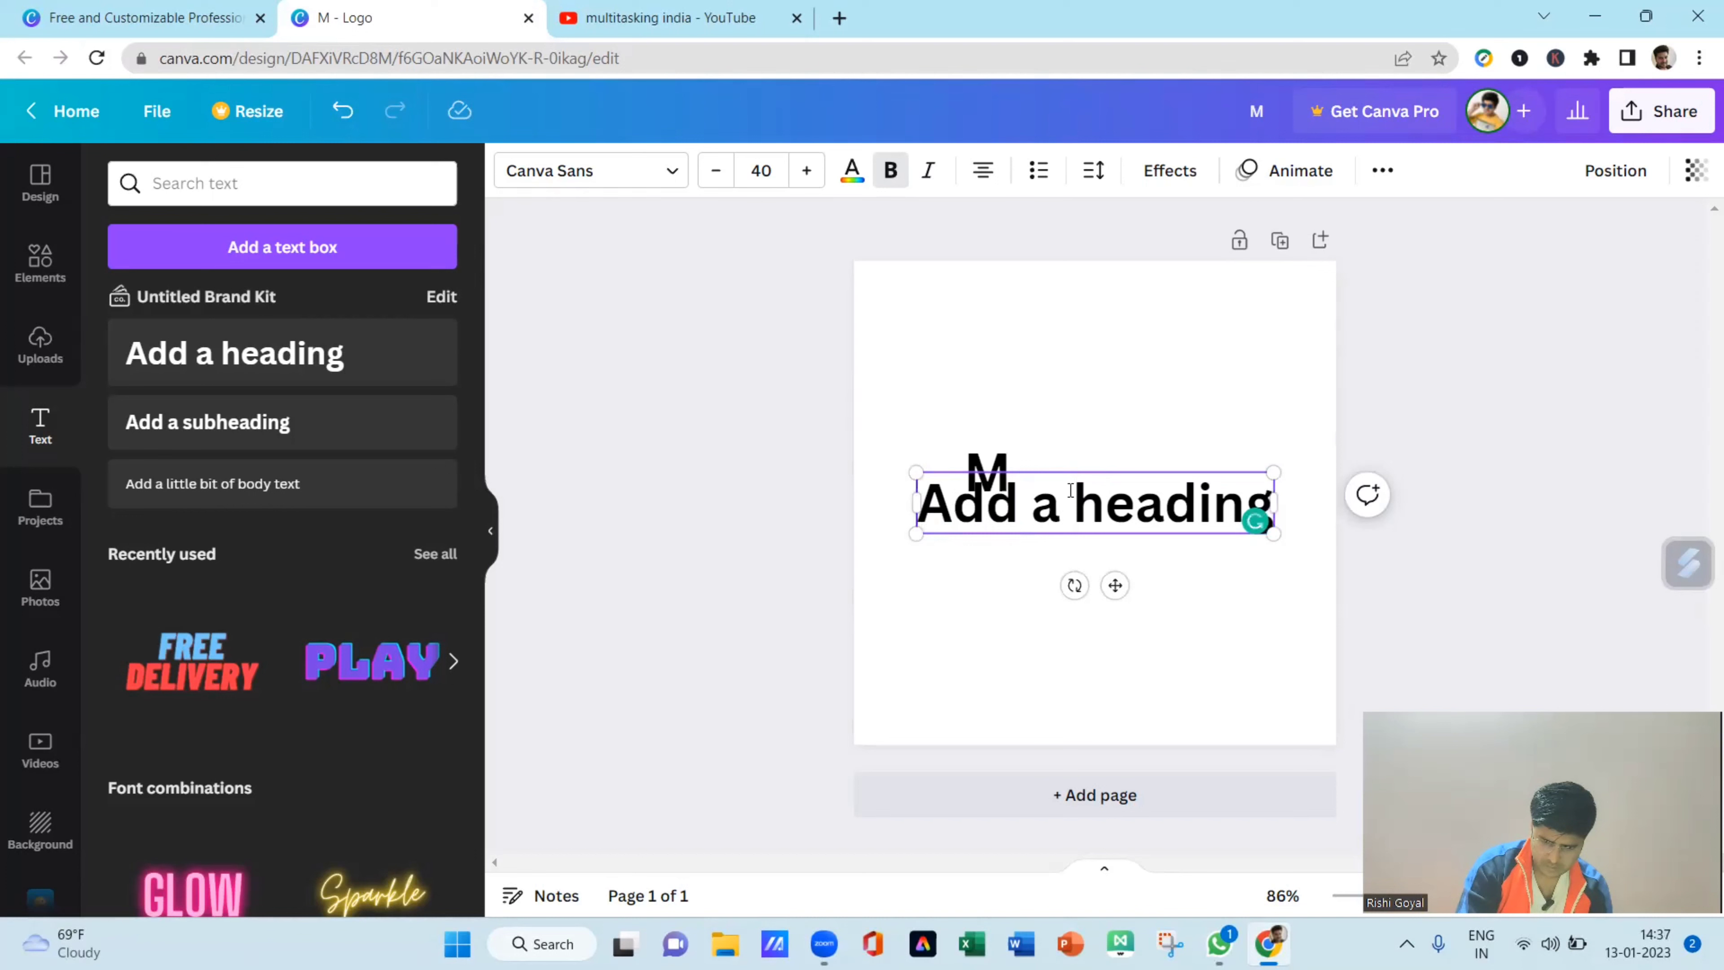
key("ctrl+a")
key("BackSpace")
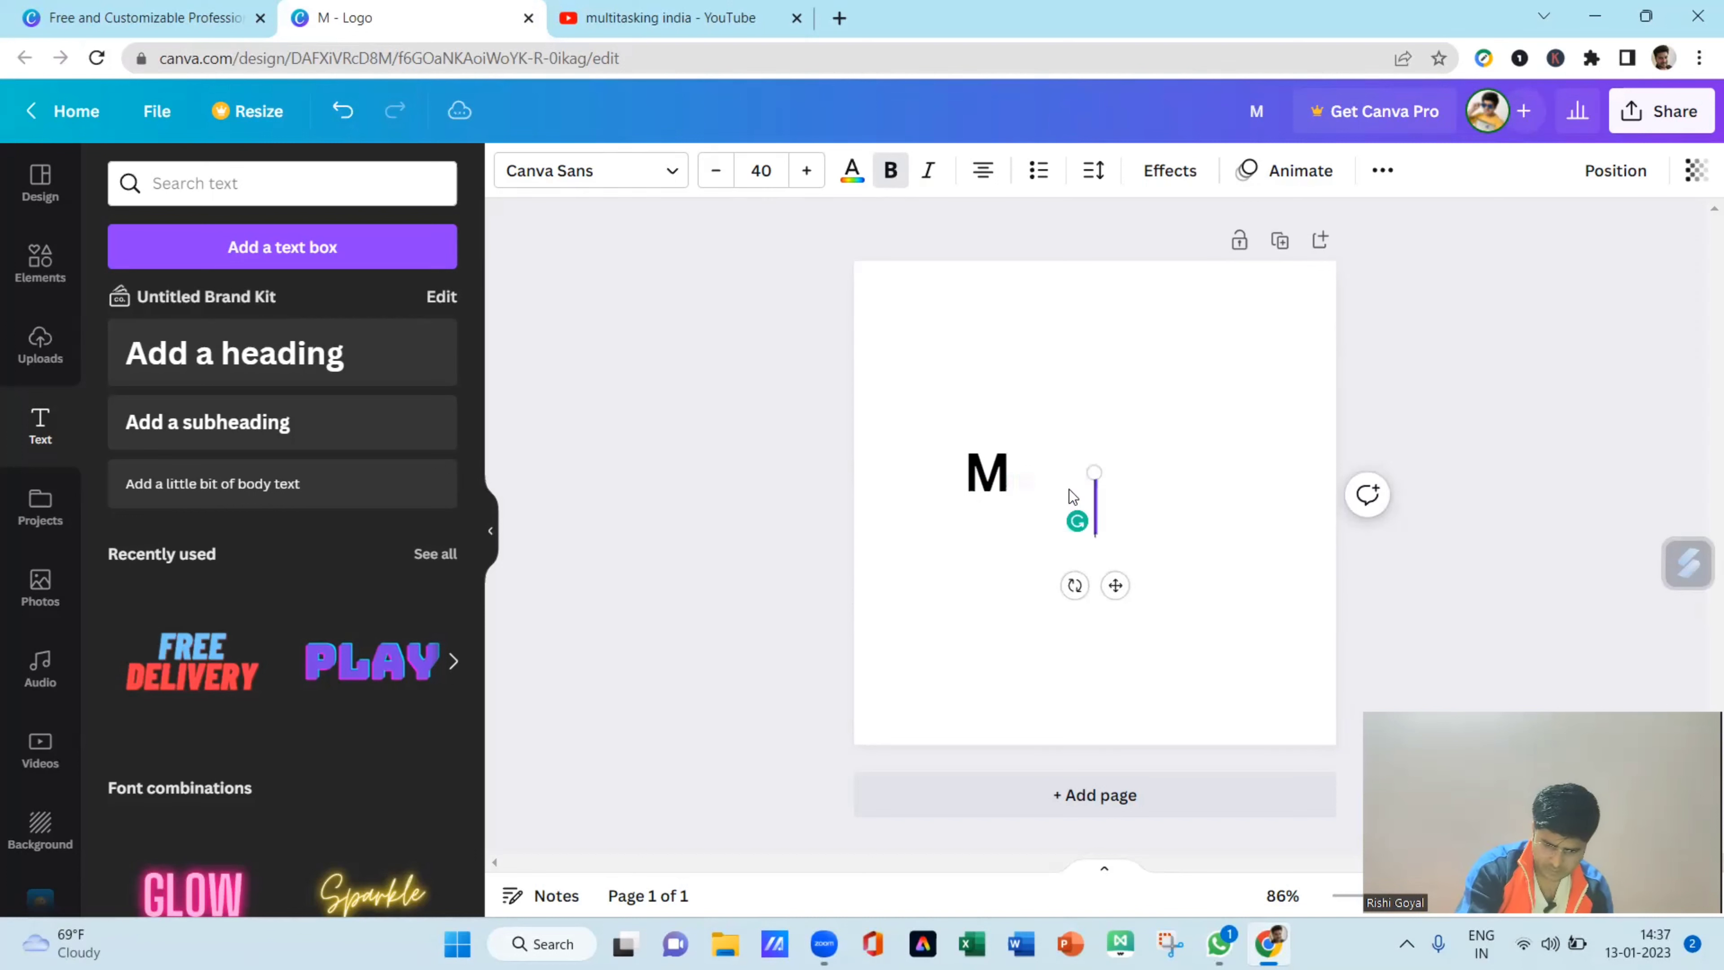
type("u")
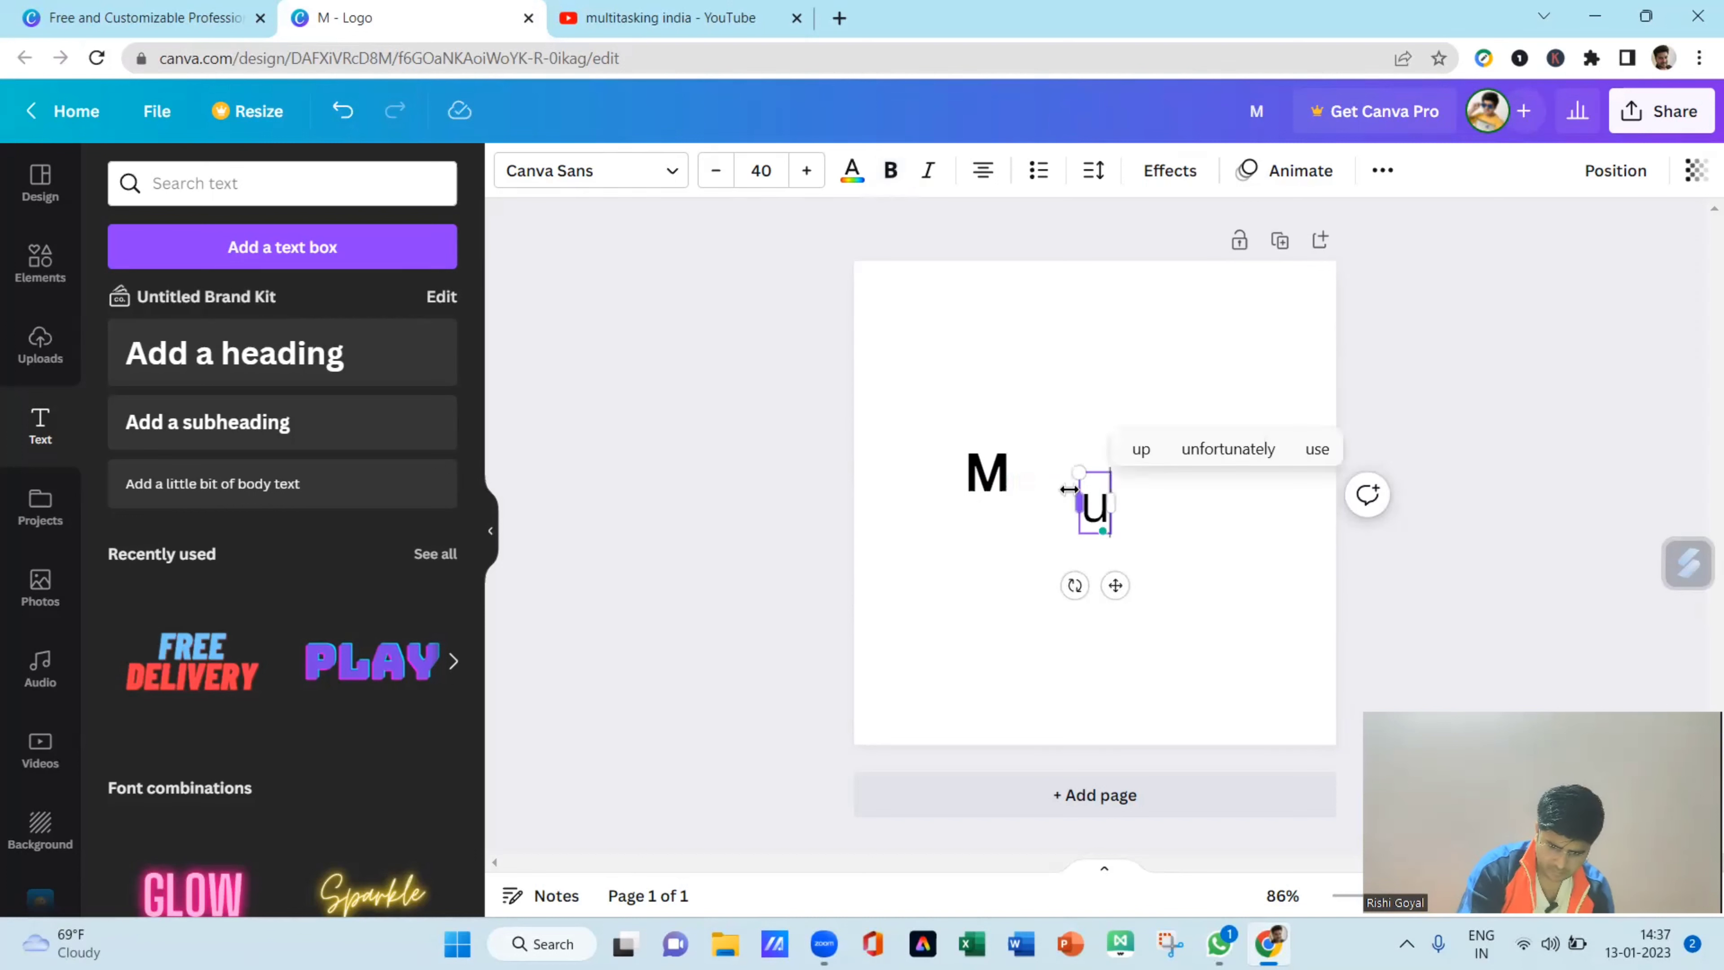
type("lti")
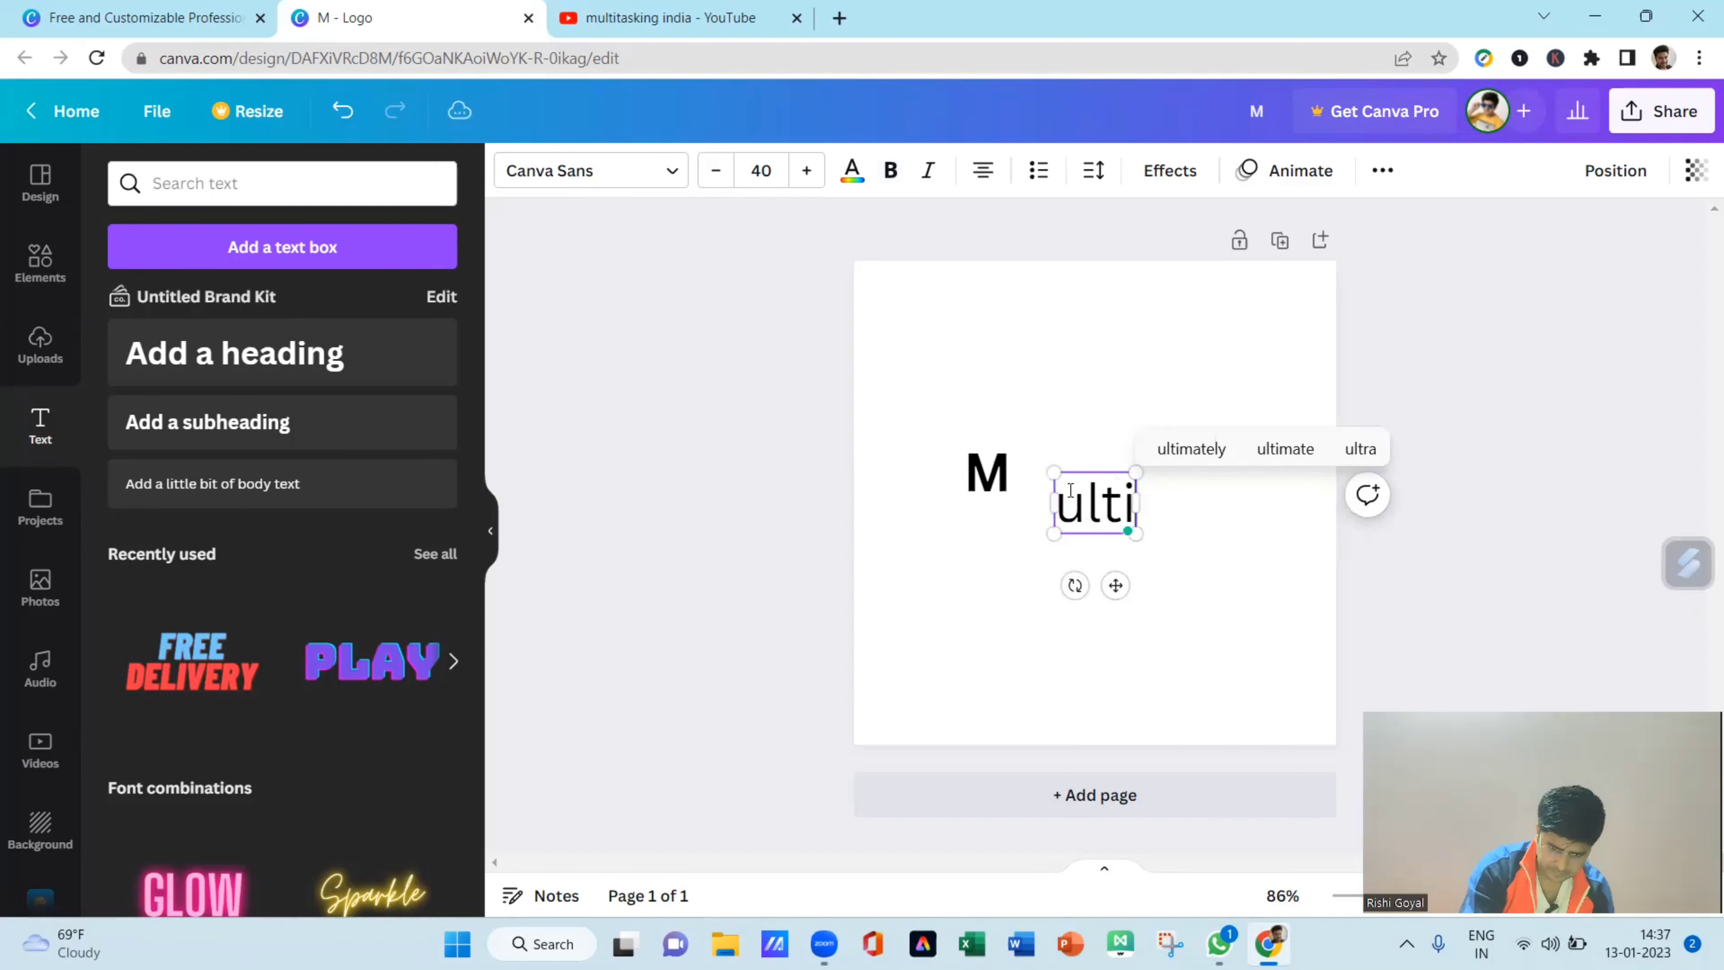
left_click(926, 558)
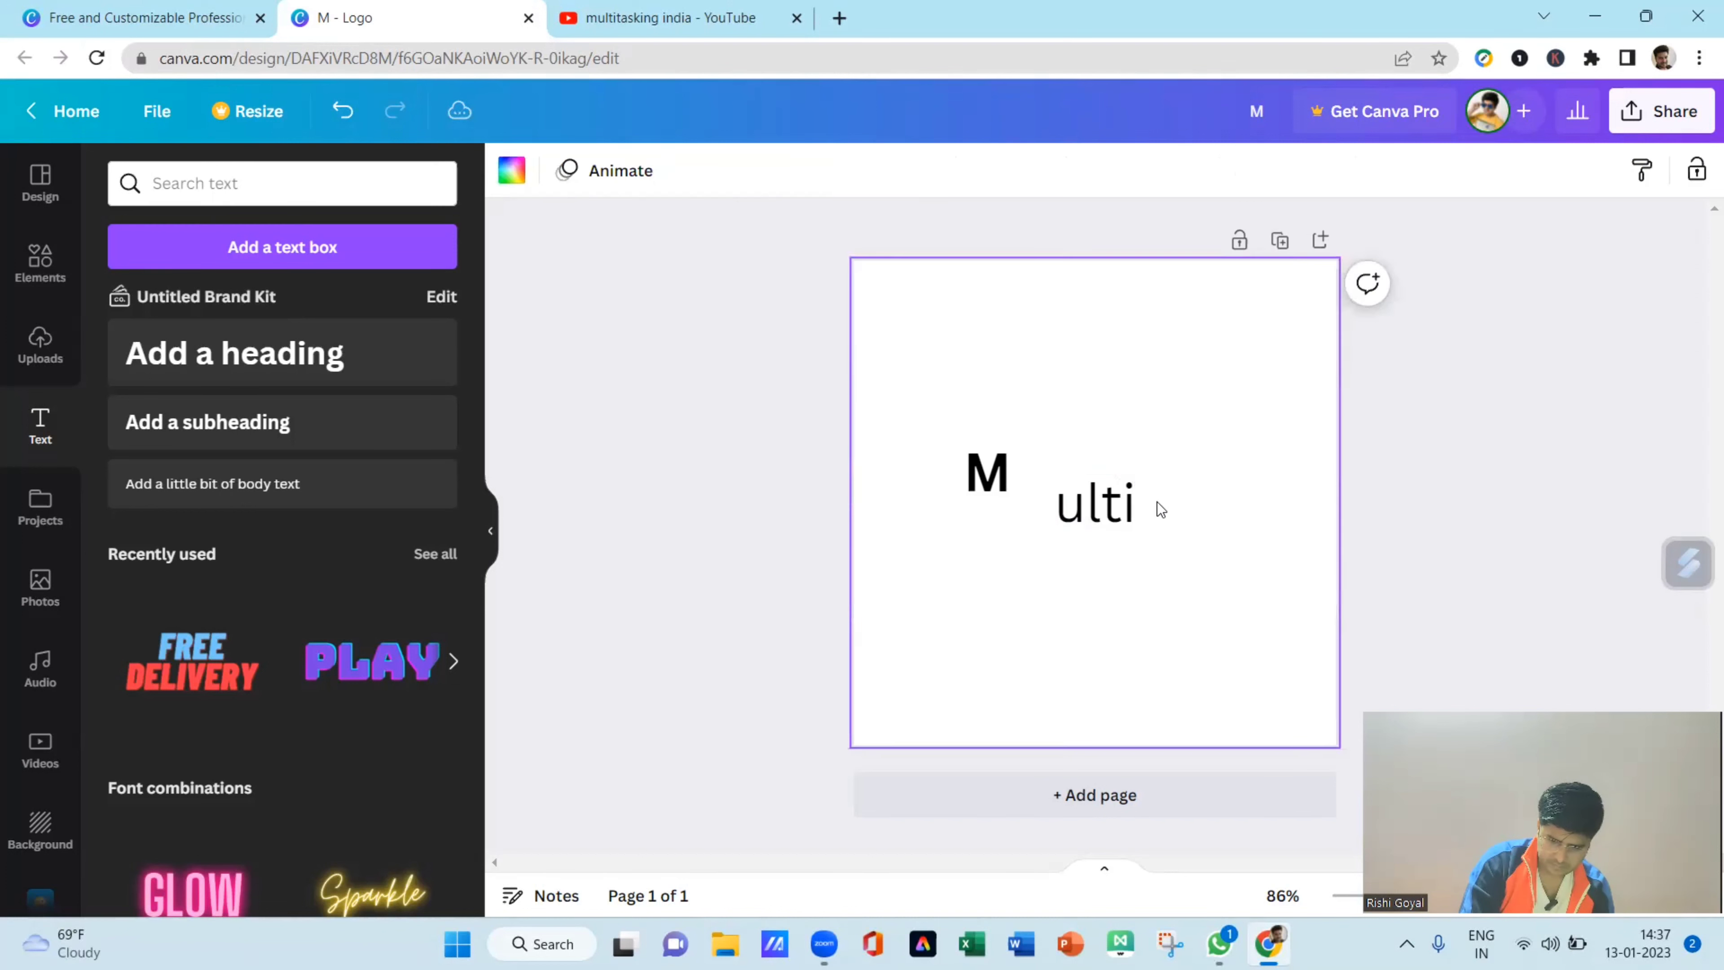
- Make the "ulti" text bold and place it directly after the letter M
left_click(1102, 514)
key("ctrl+b")
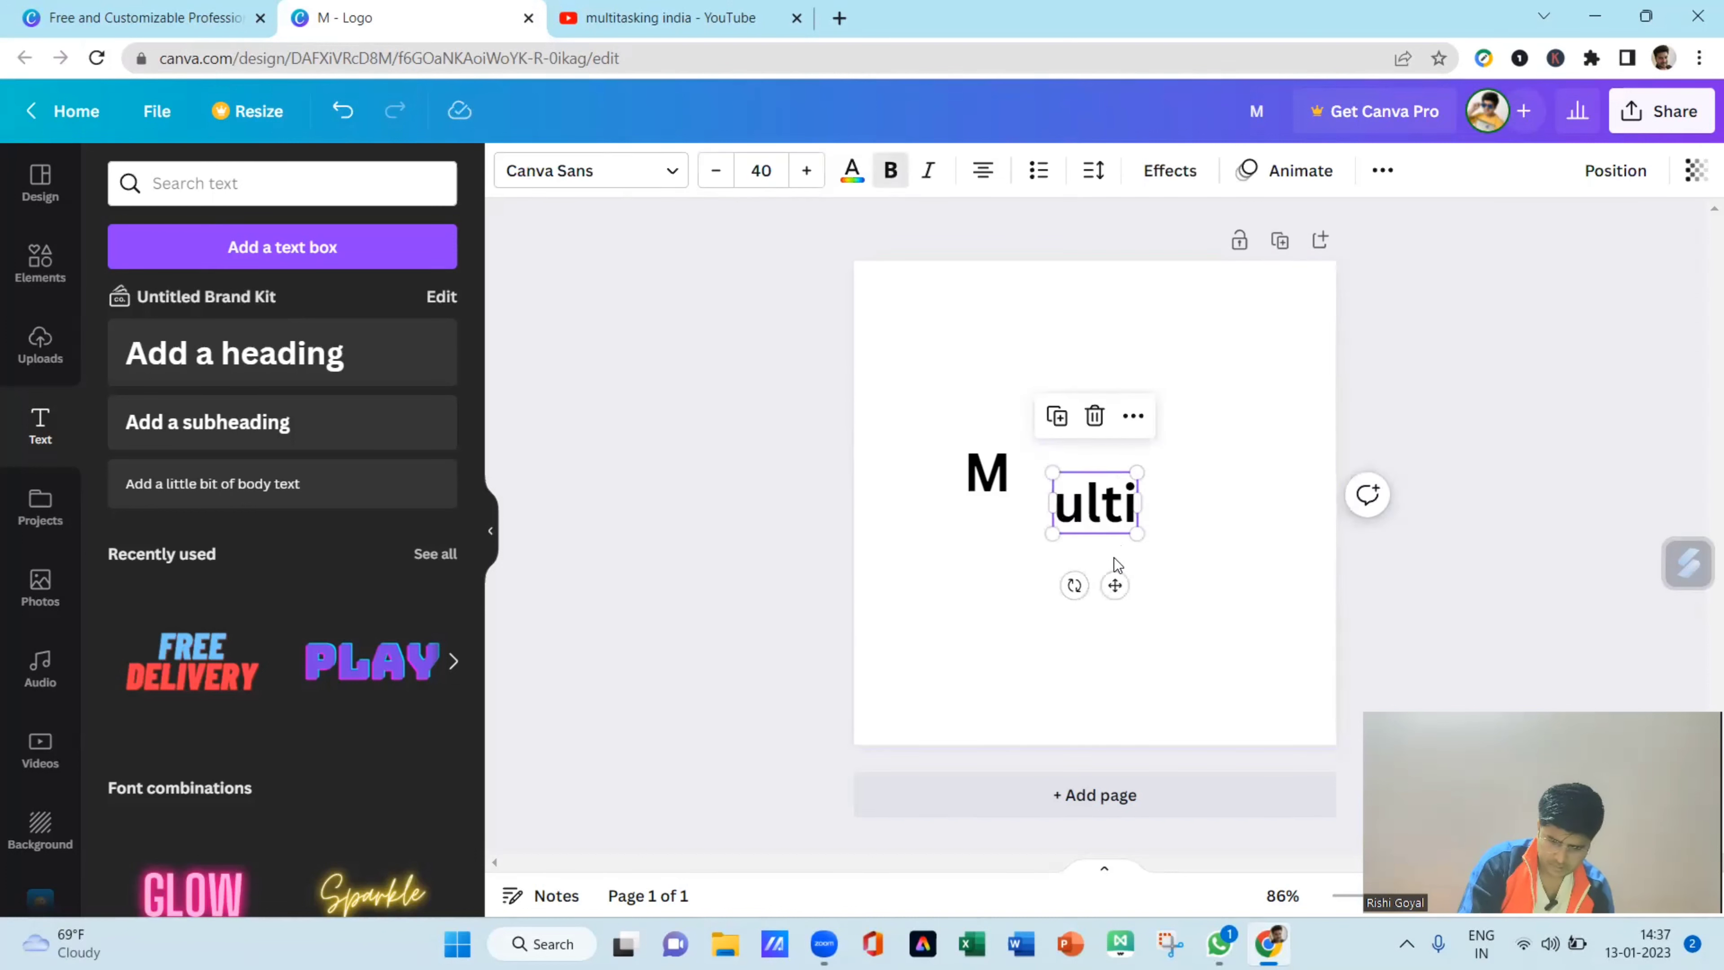
left_click_drag(1114, 584, 1071, 554)
left_click(1174, 554)
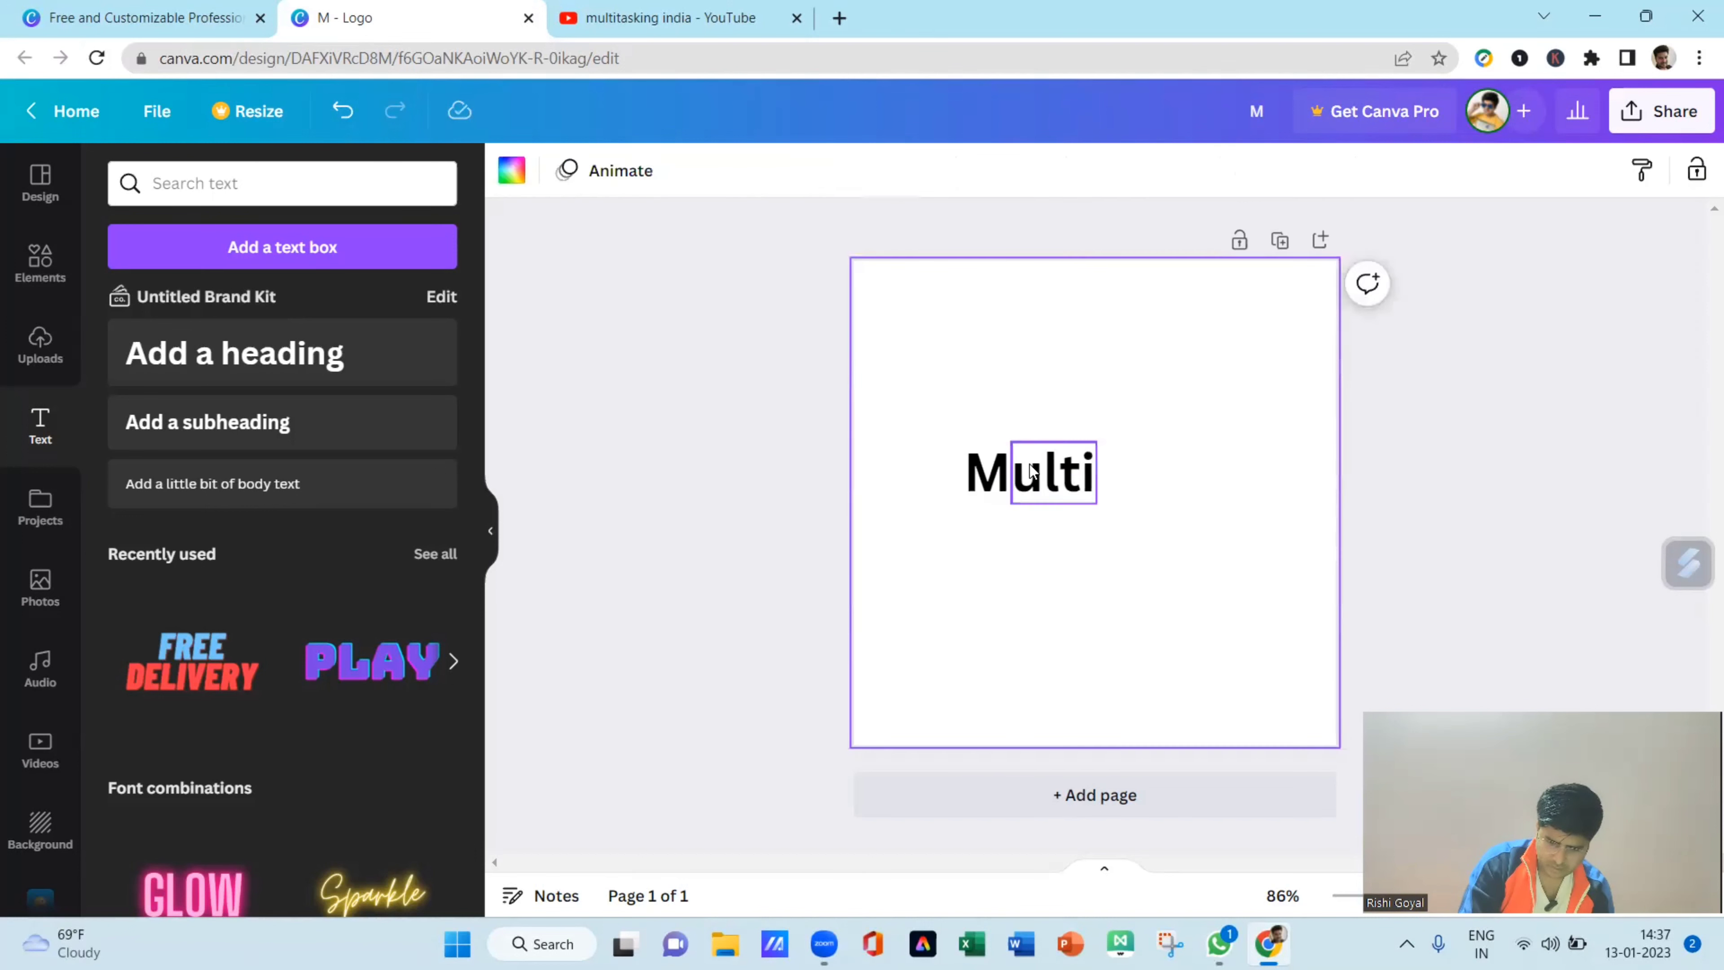
- Reduce "ulti" to font size 34 and move it down and against the M so their baselines match
left_click(1031, 469)
left_click(985, 470)
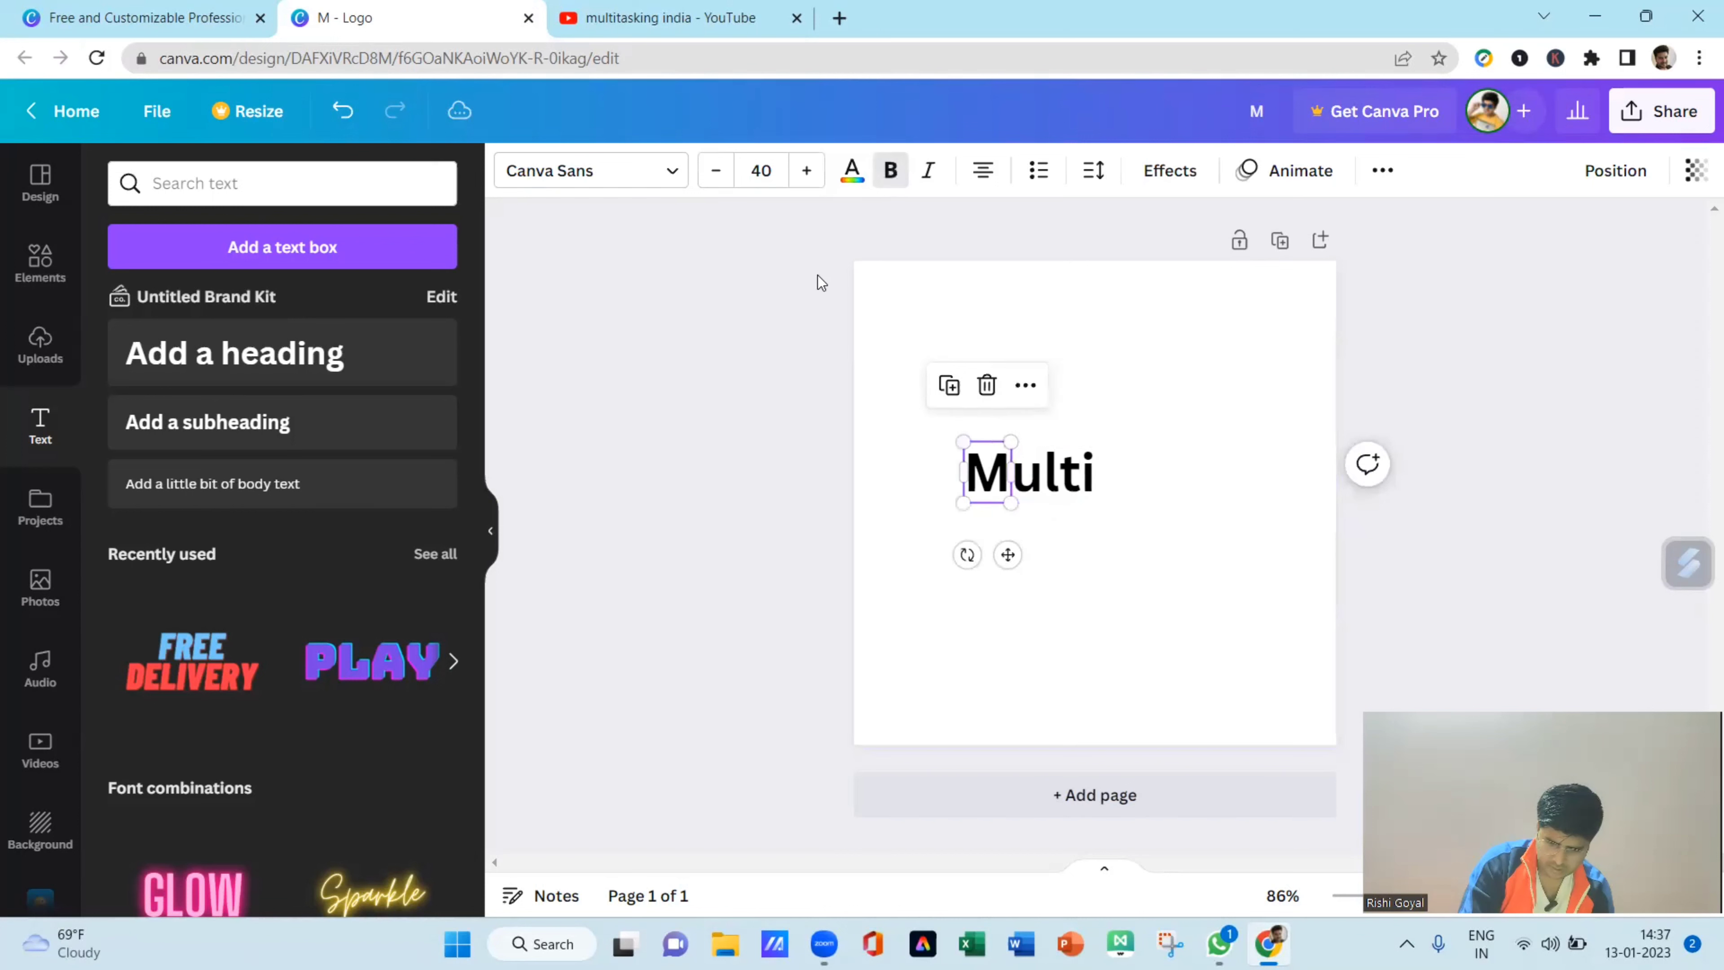
left_click(1068, 477)
left_click(720, 173)
left_click(720, 174)
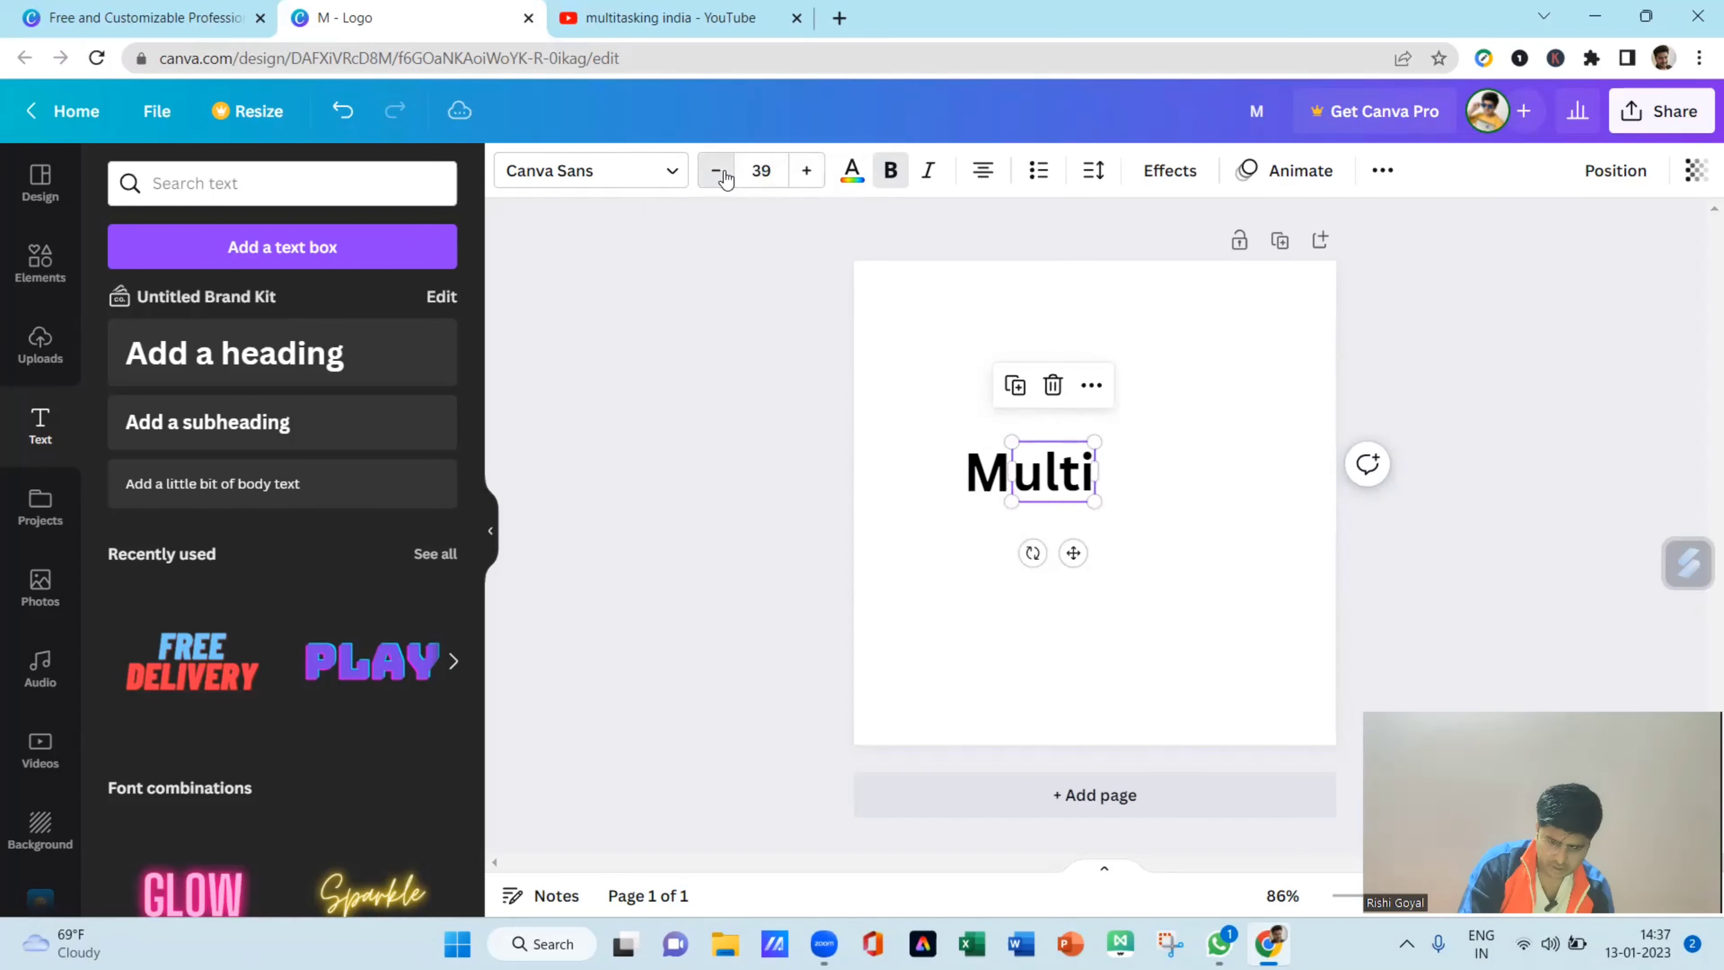
left_click(720, 173)
left_click(719, 173)
left_click(720, 173)
left_click(720, 174)
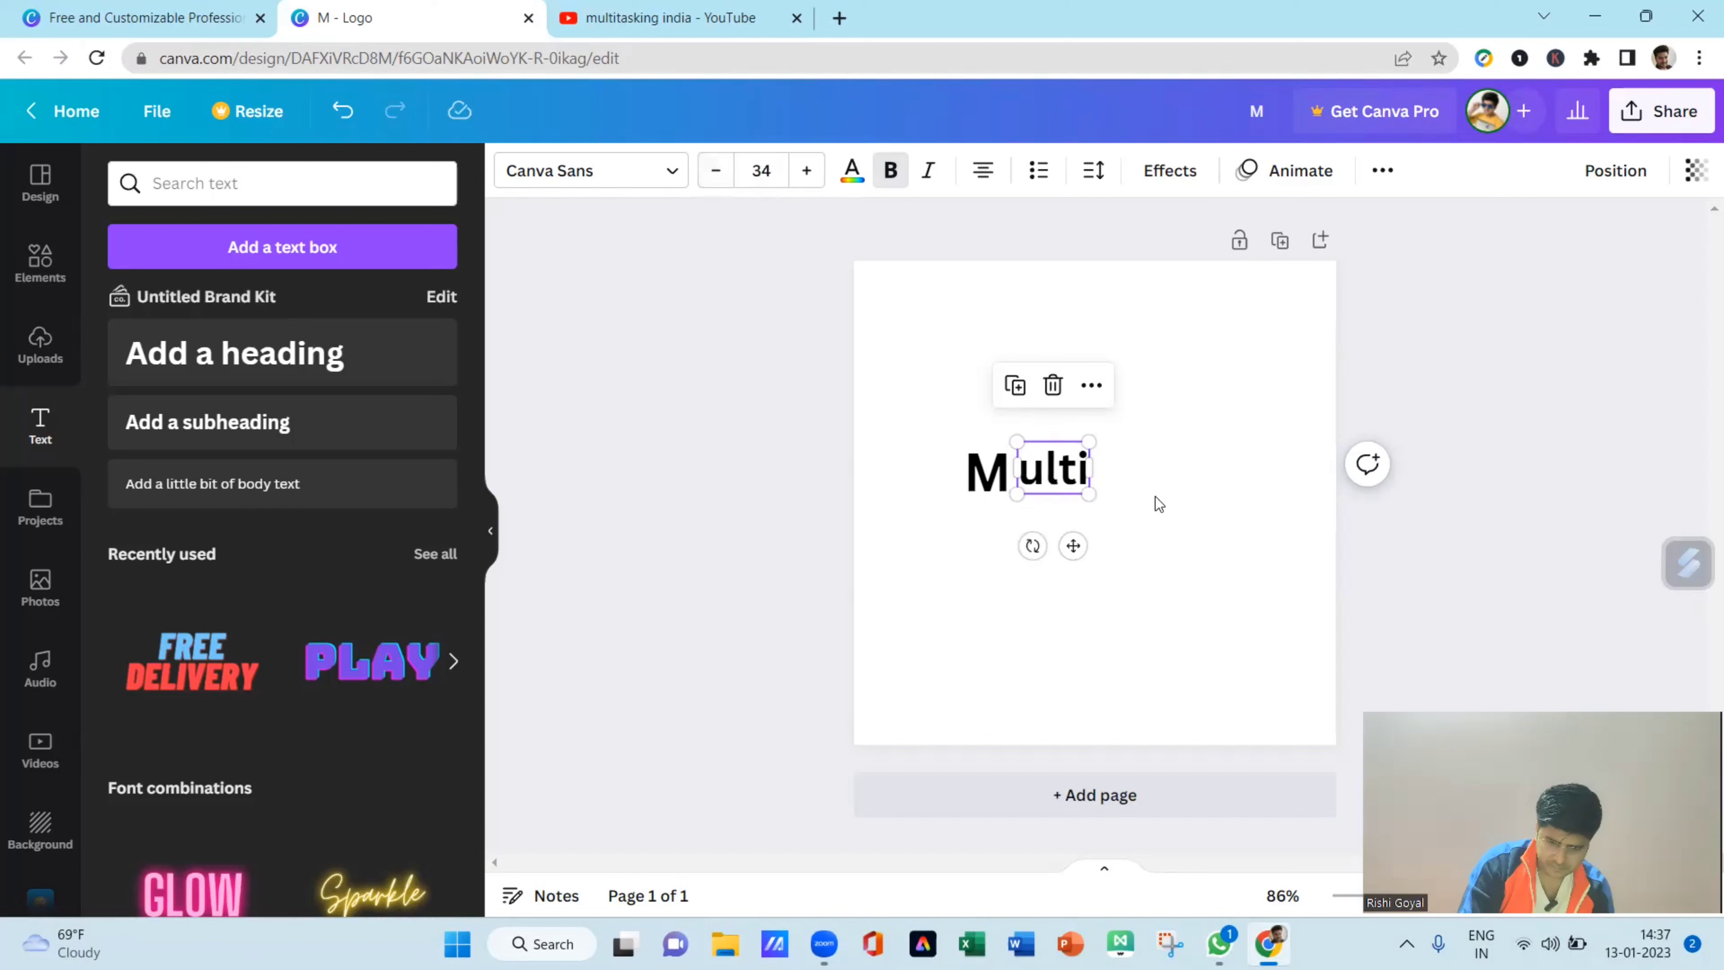
left_click(1172, 457)
left_click(1048, 473)
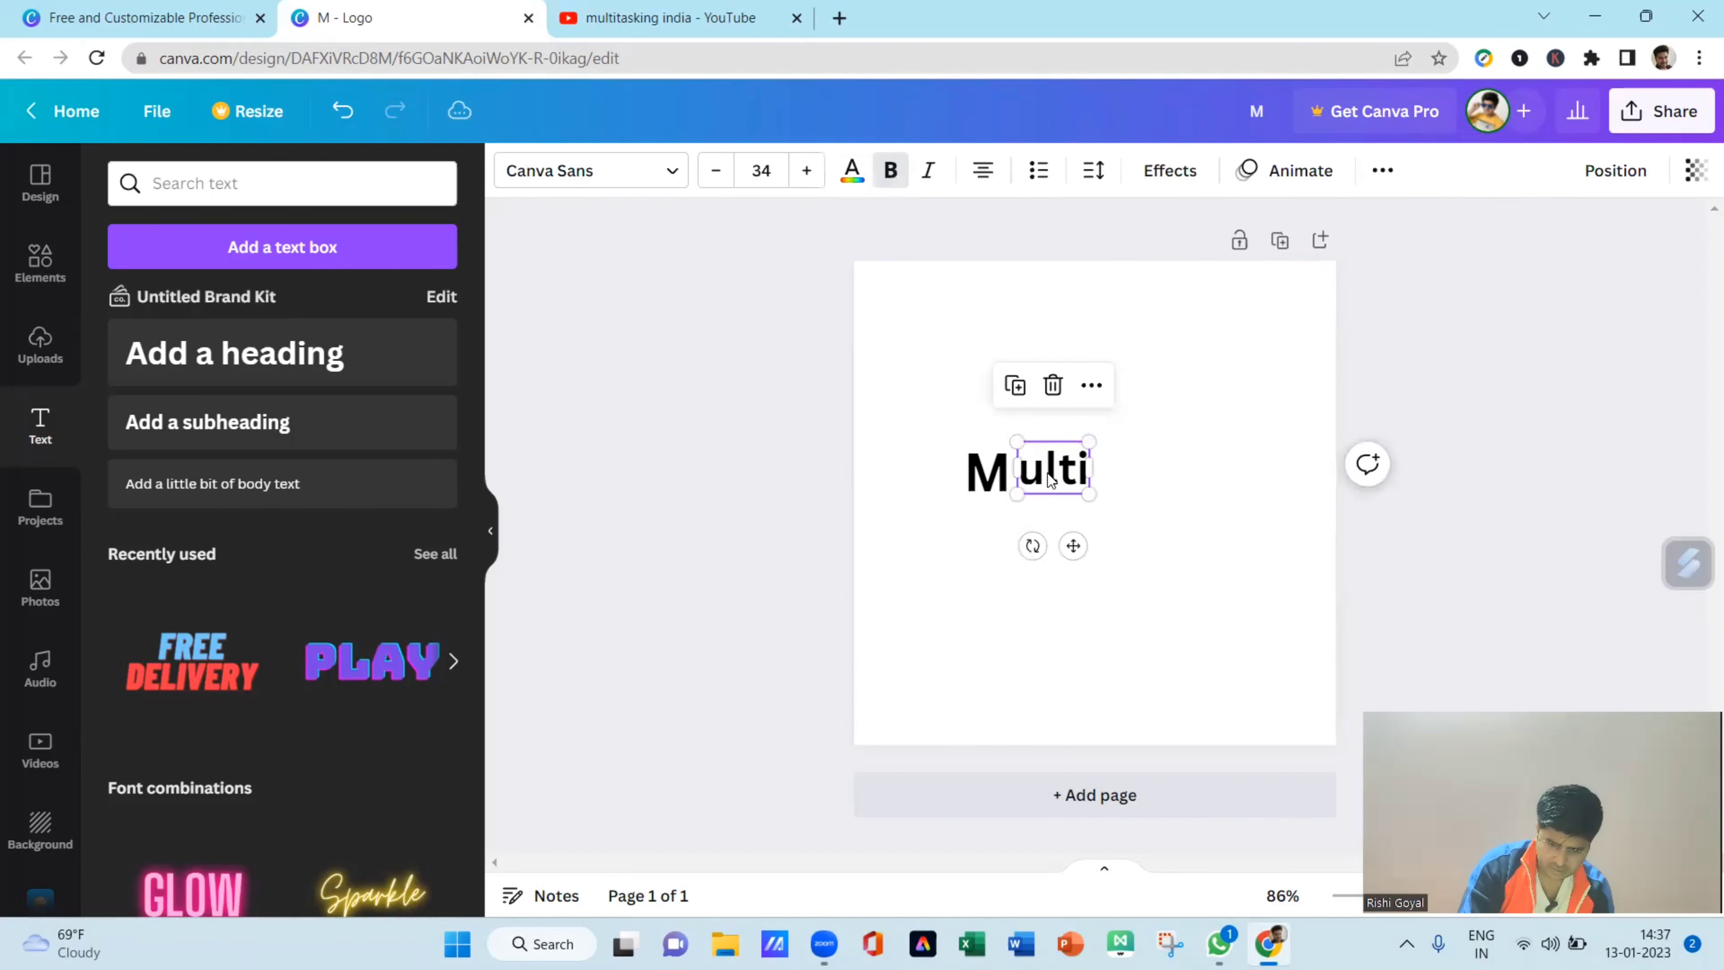
left_click_drag(1048, 473, 1049, 477)
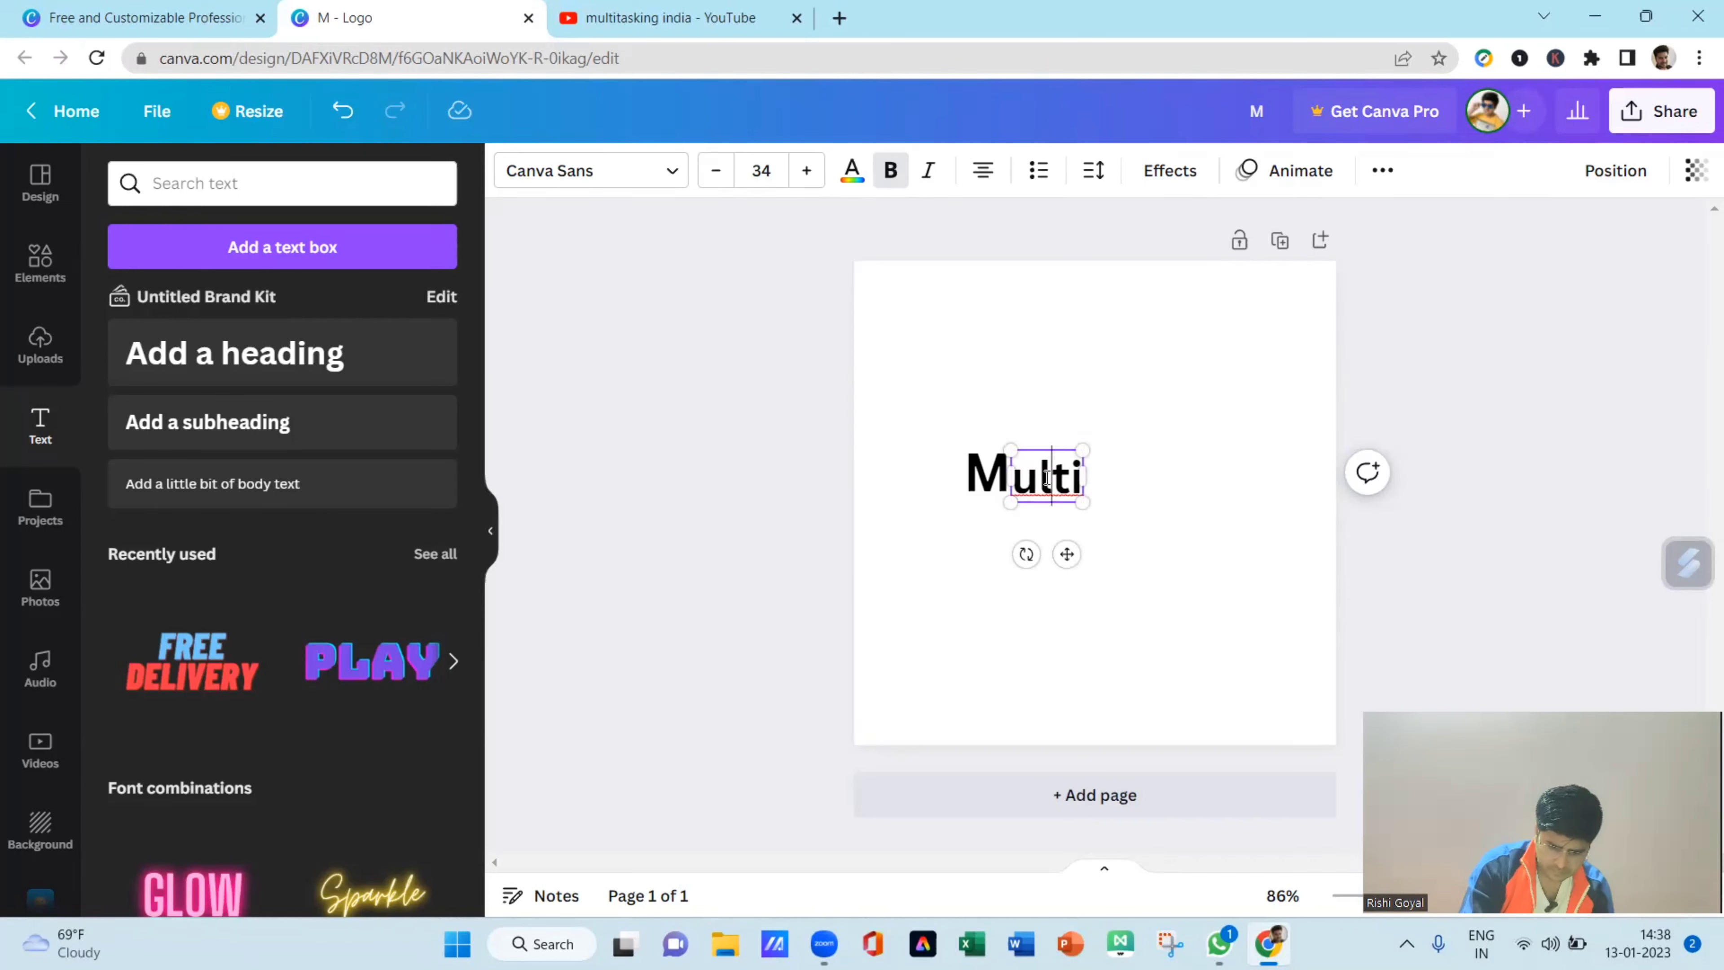
- Replace the "ulti" text beside the M with capital letters "ULTI"
key("BackSpace")
key("Delete")
key("BackSpace")
key("Delete")
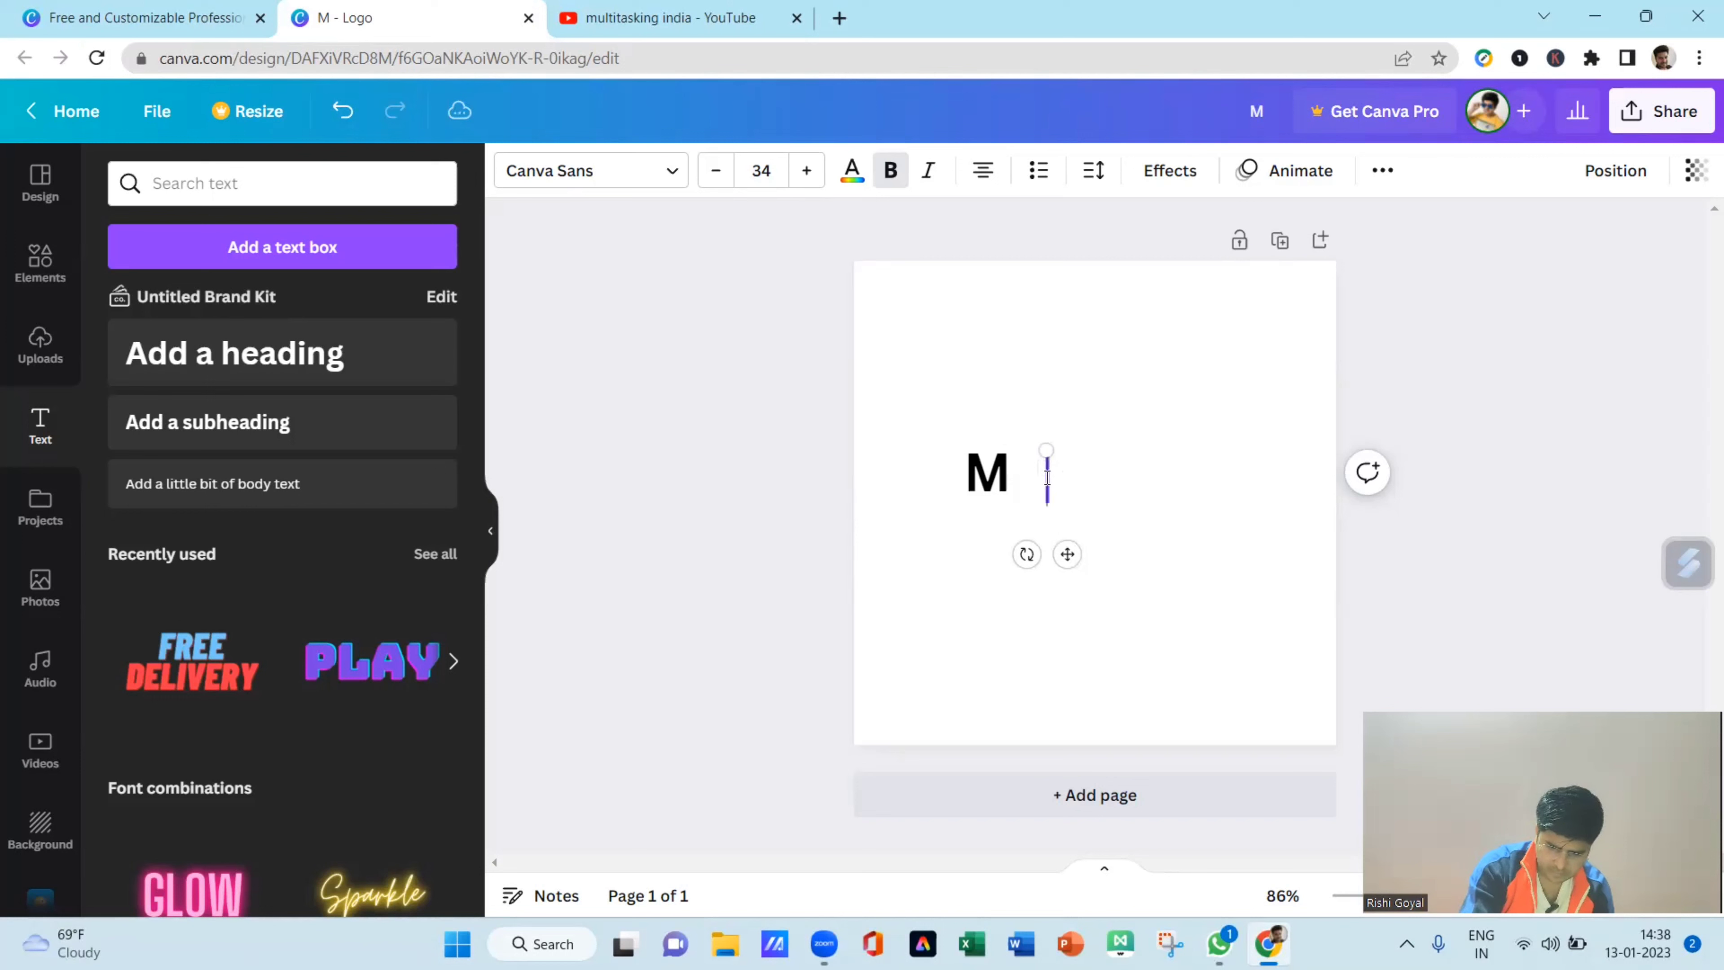
type("ULTI")
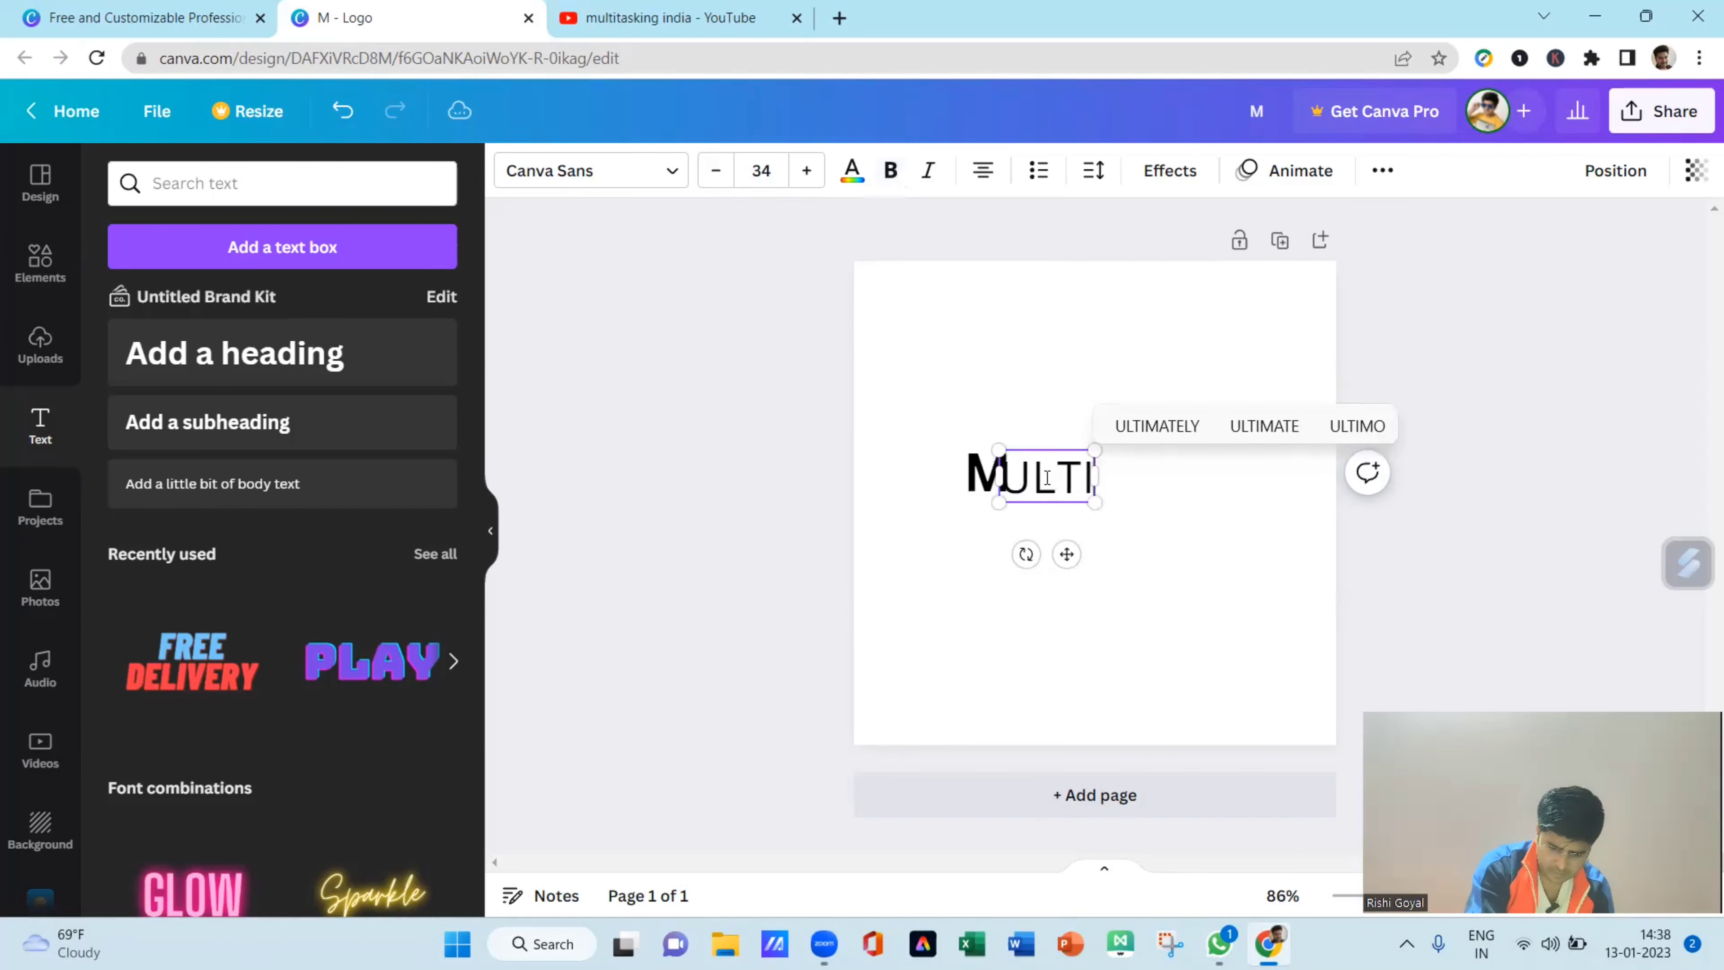
left_click(1188, 499)
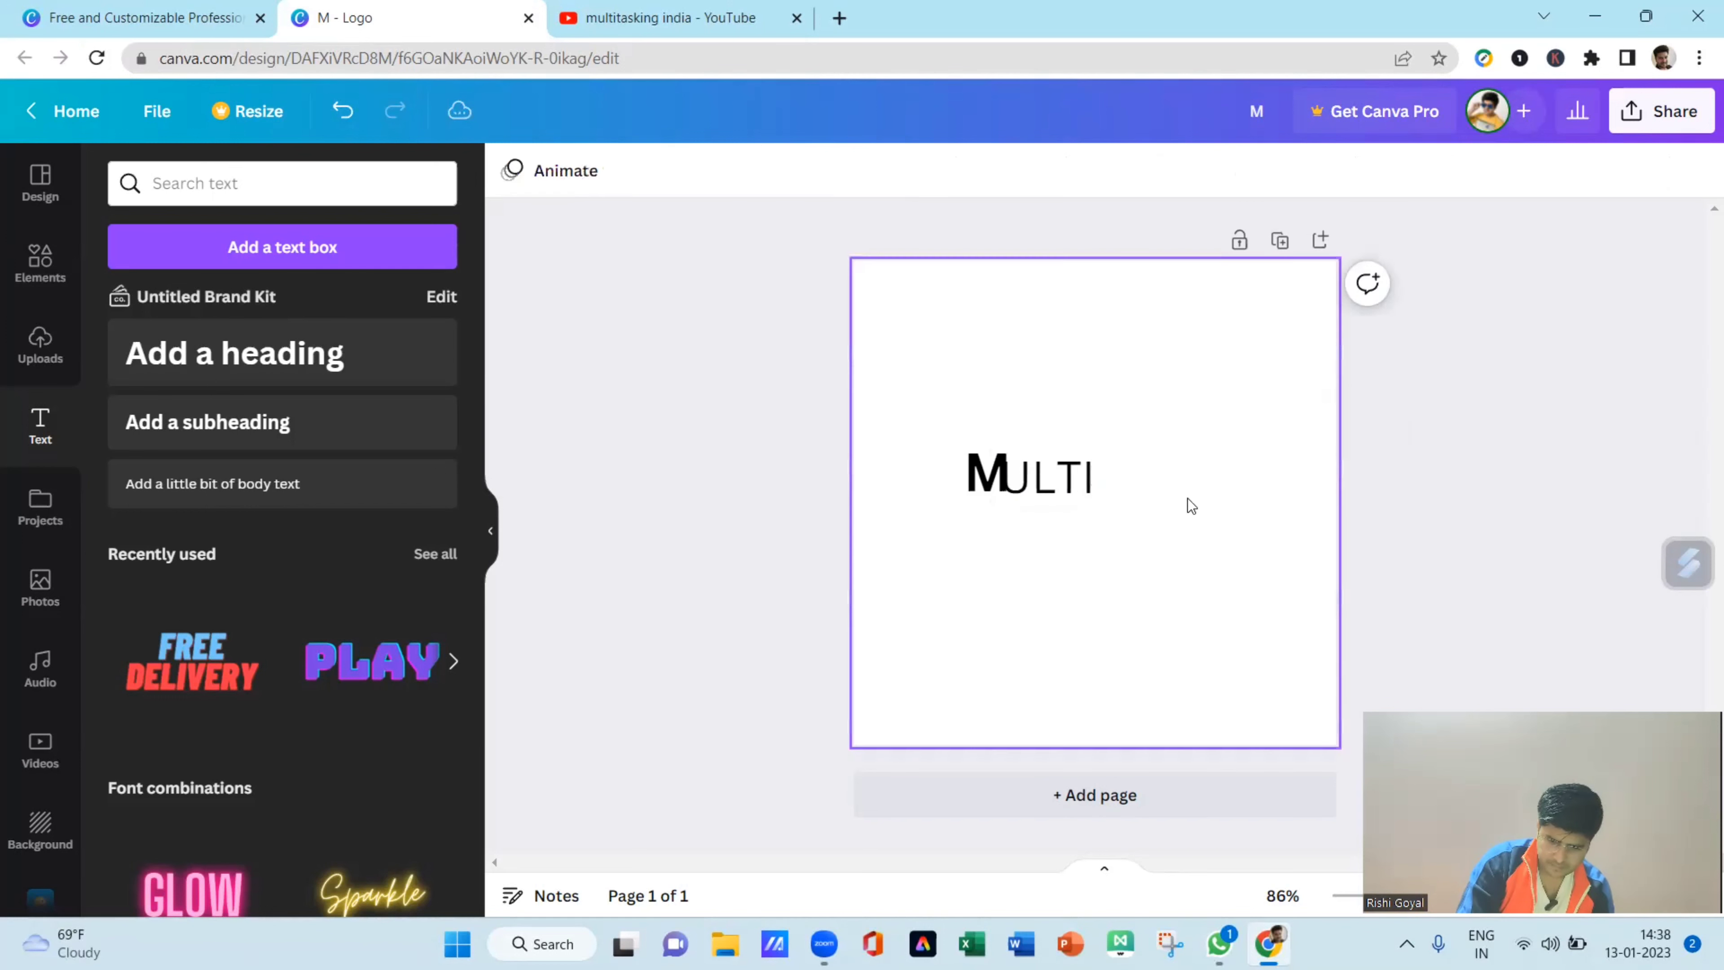
- Make "ULTI" bold and shift it right until it no longer overlaps the M
left_click(1049, 495)
key("ctrl+b")
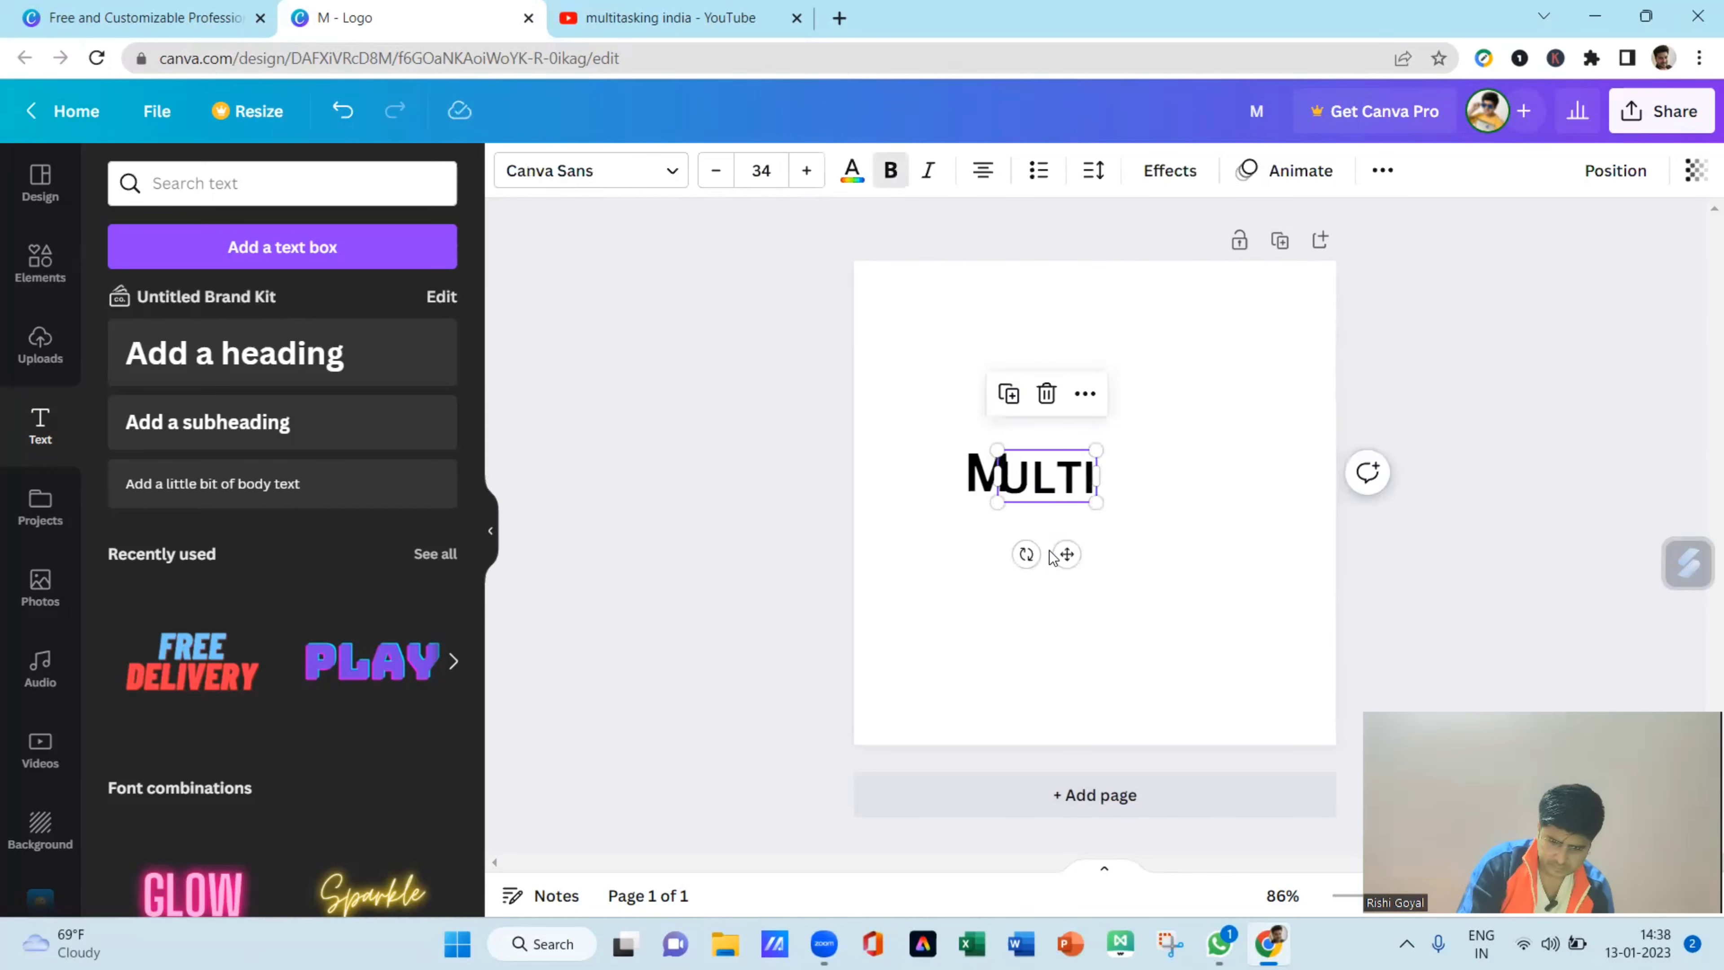
left_click_drag(1066, 553, 1092, 543)
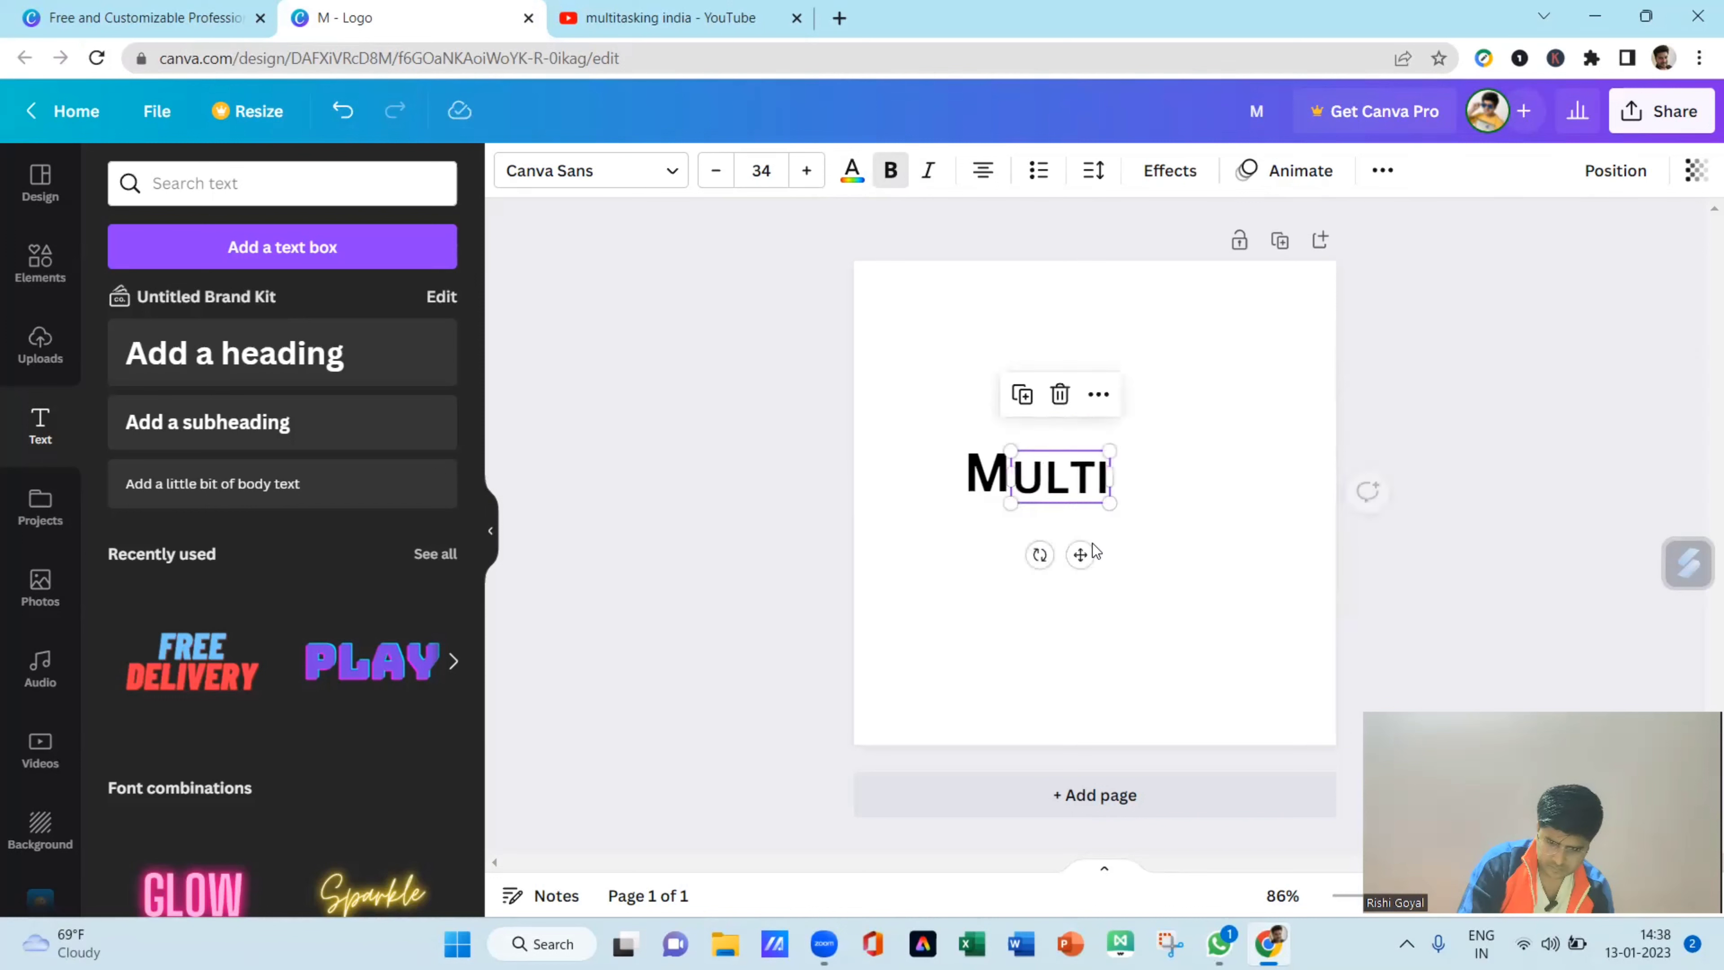
left_click(1416, 463)
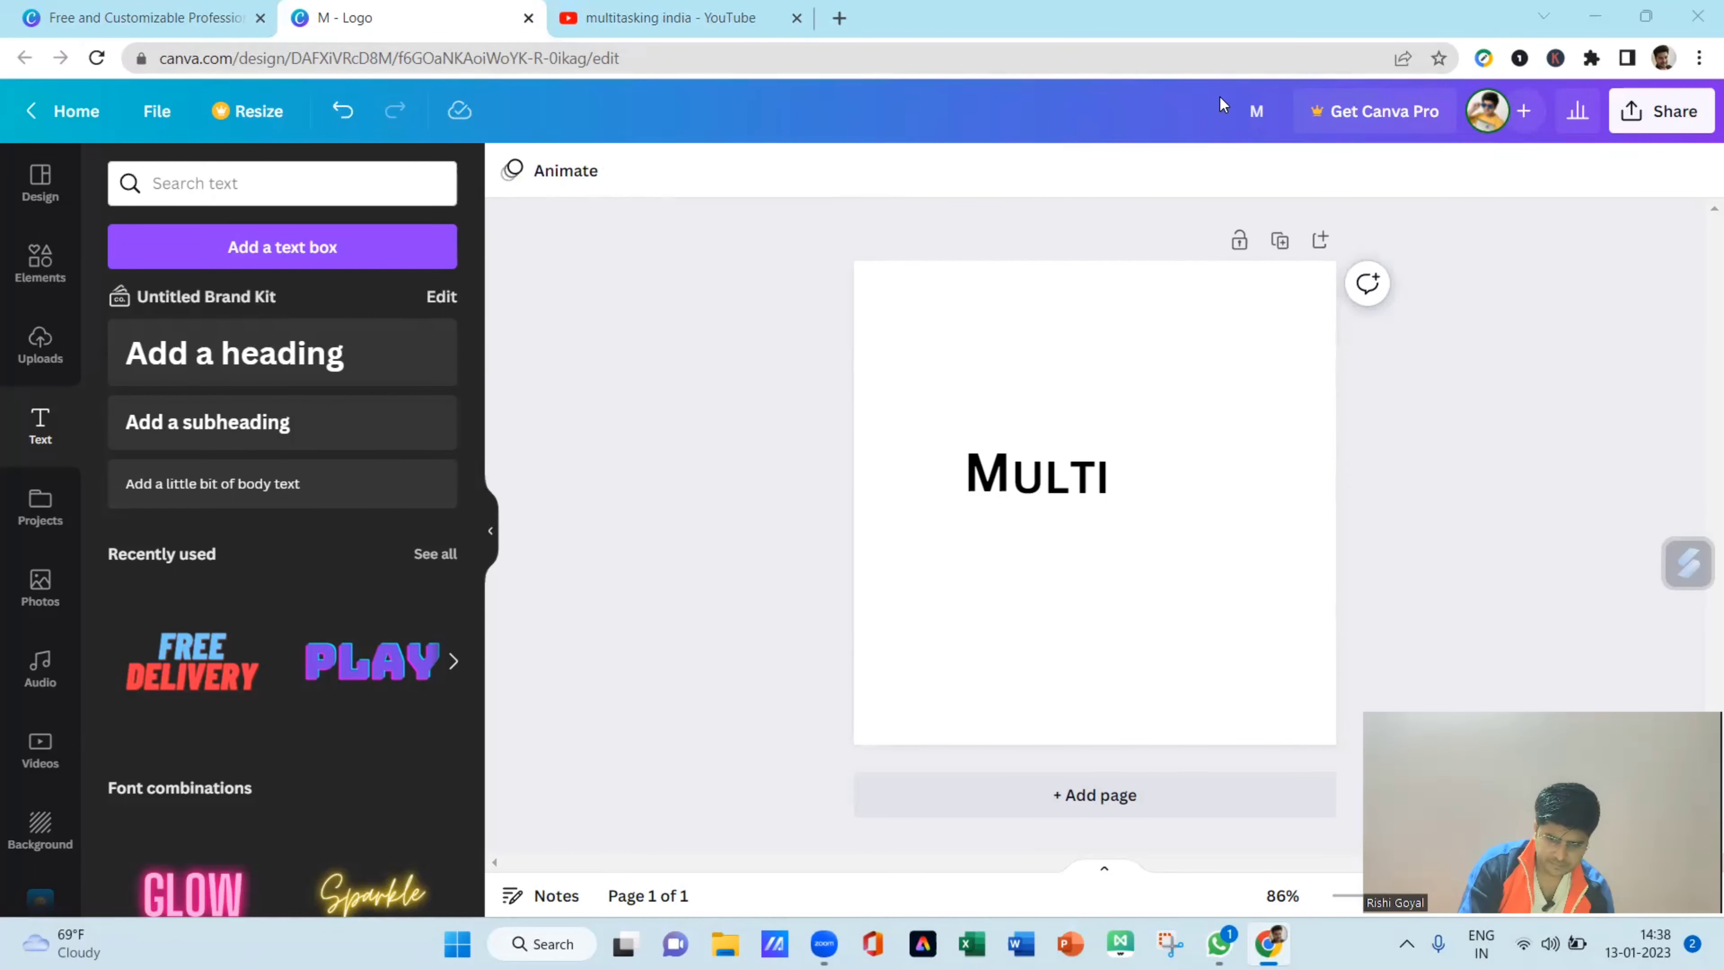
- Check the MultiTasking India channel name in the YouTube window and return to the Canva logo design
key("alt+Tab")
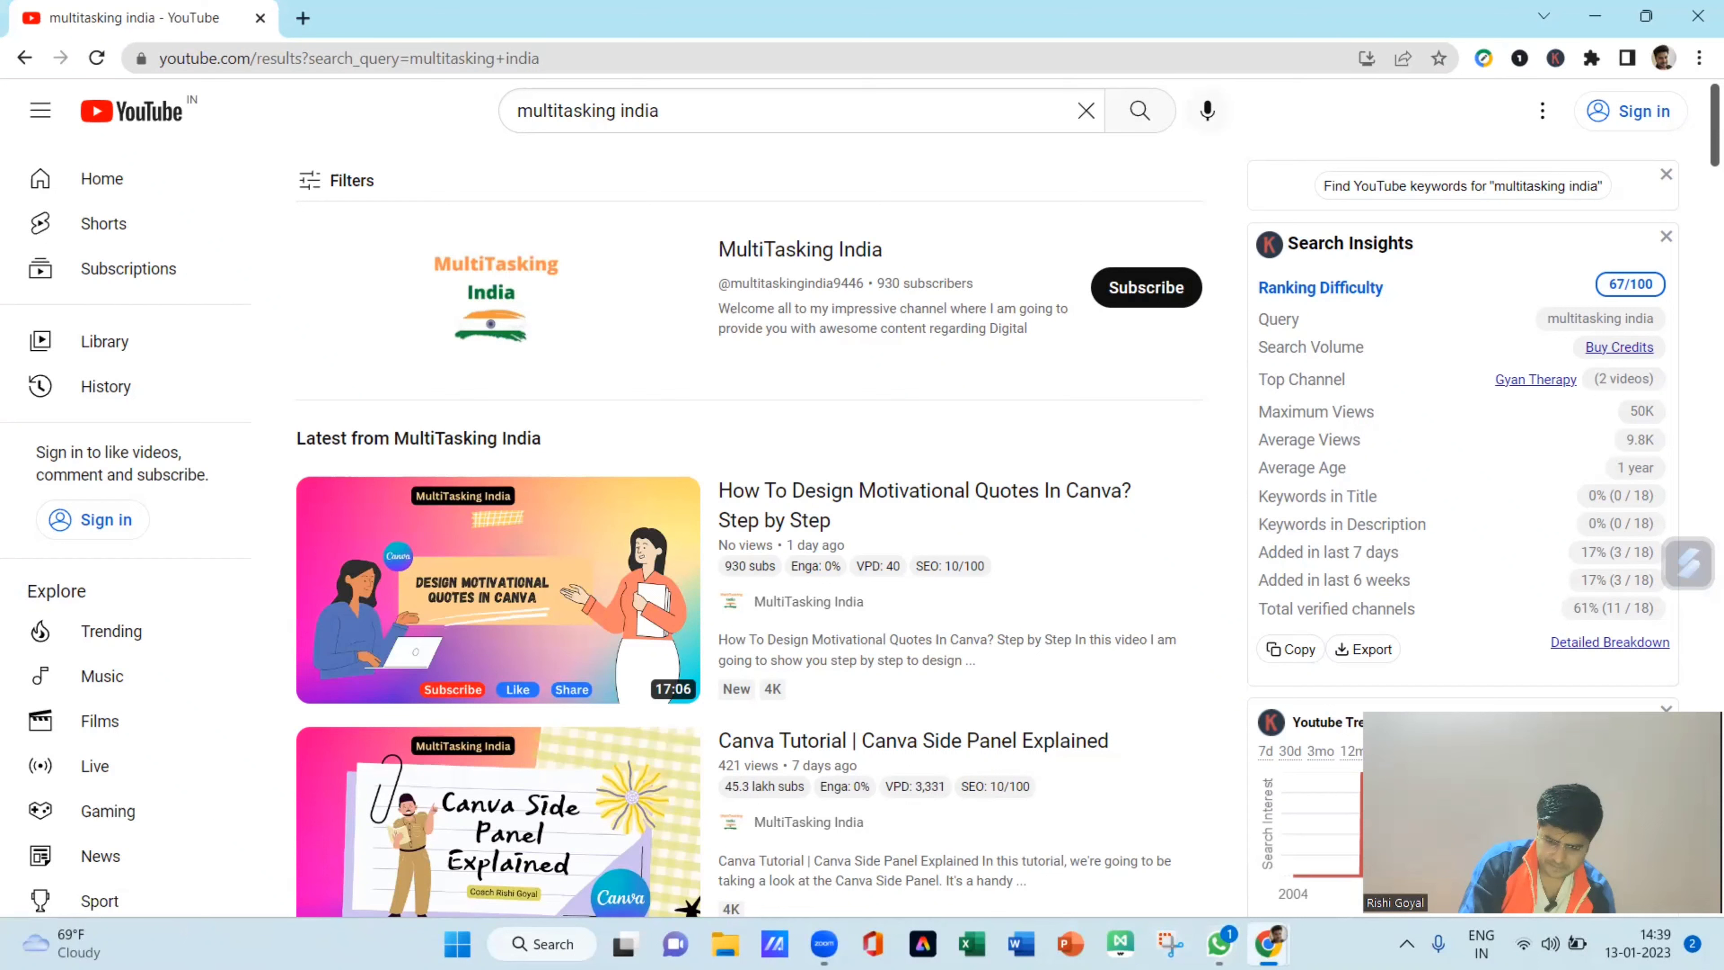
mouse_move(1267, 944)
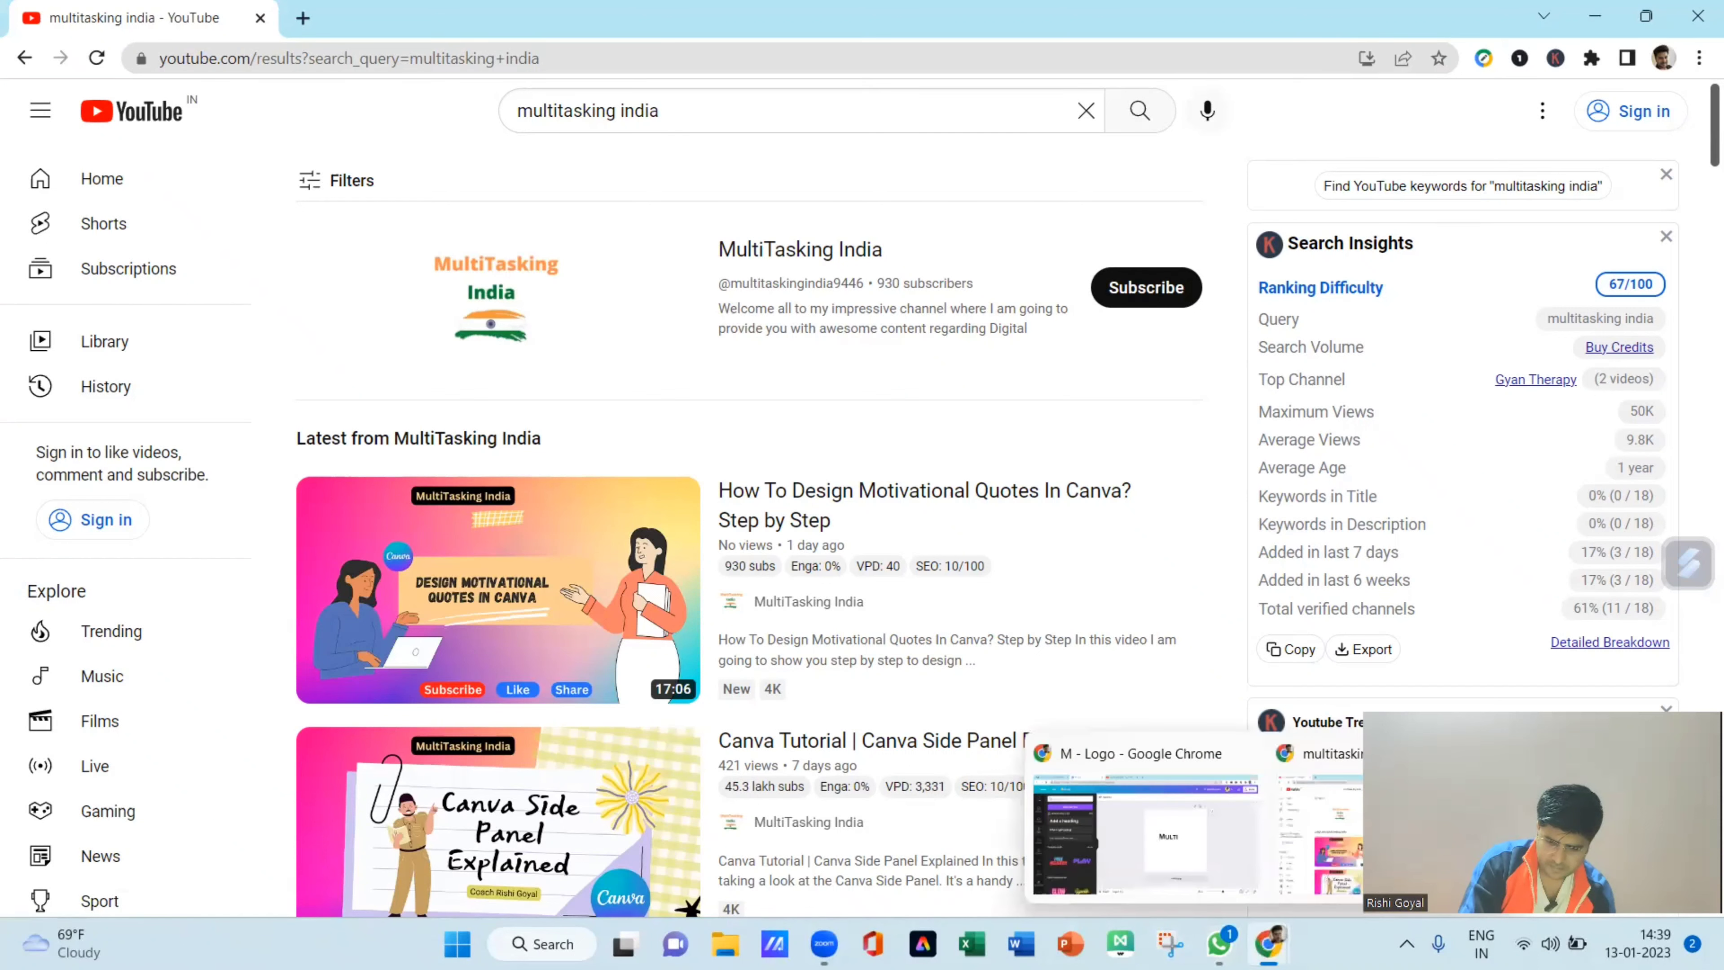
left_click(1158, 853)
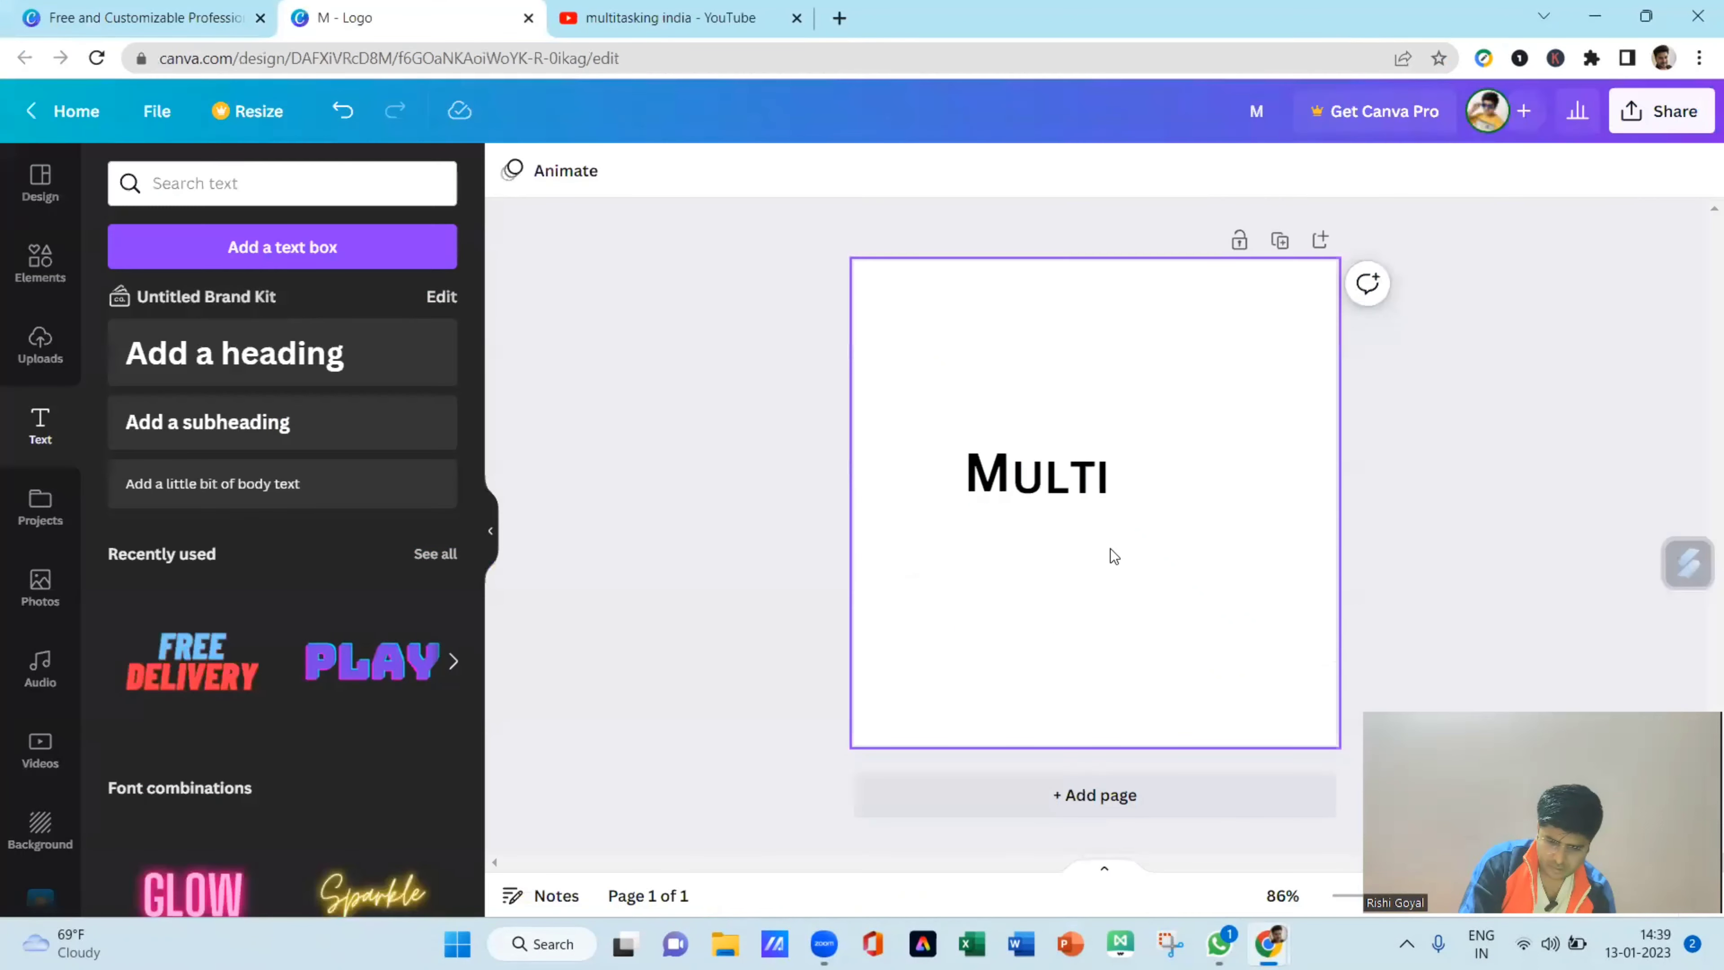
- Duplicate the large M, place the copy right after "MULTI" on the same line, and change it to "T"
left_click(1140, 483)
left_click(998, 468)
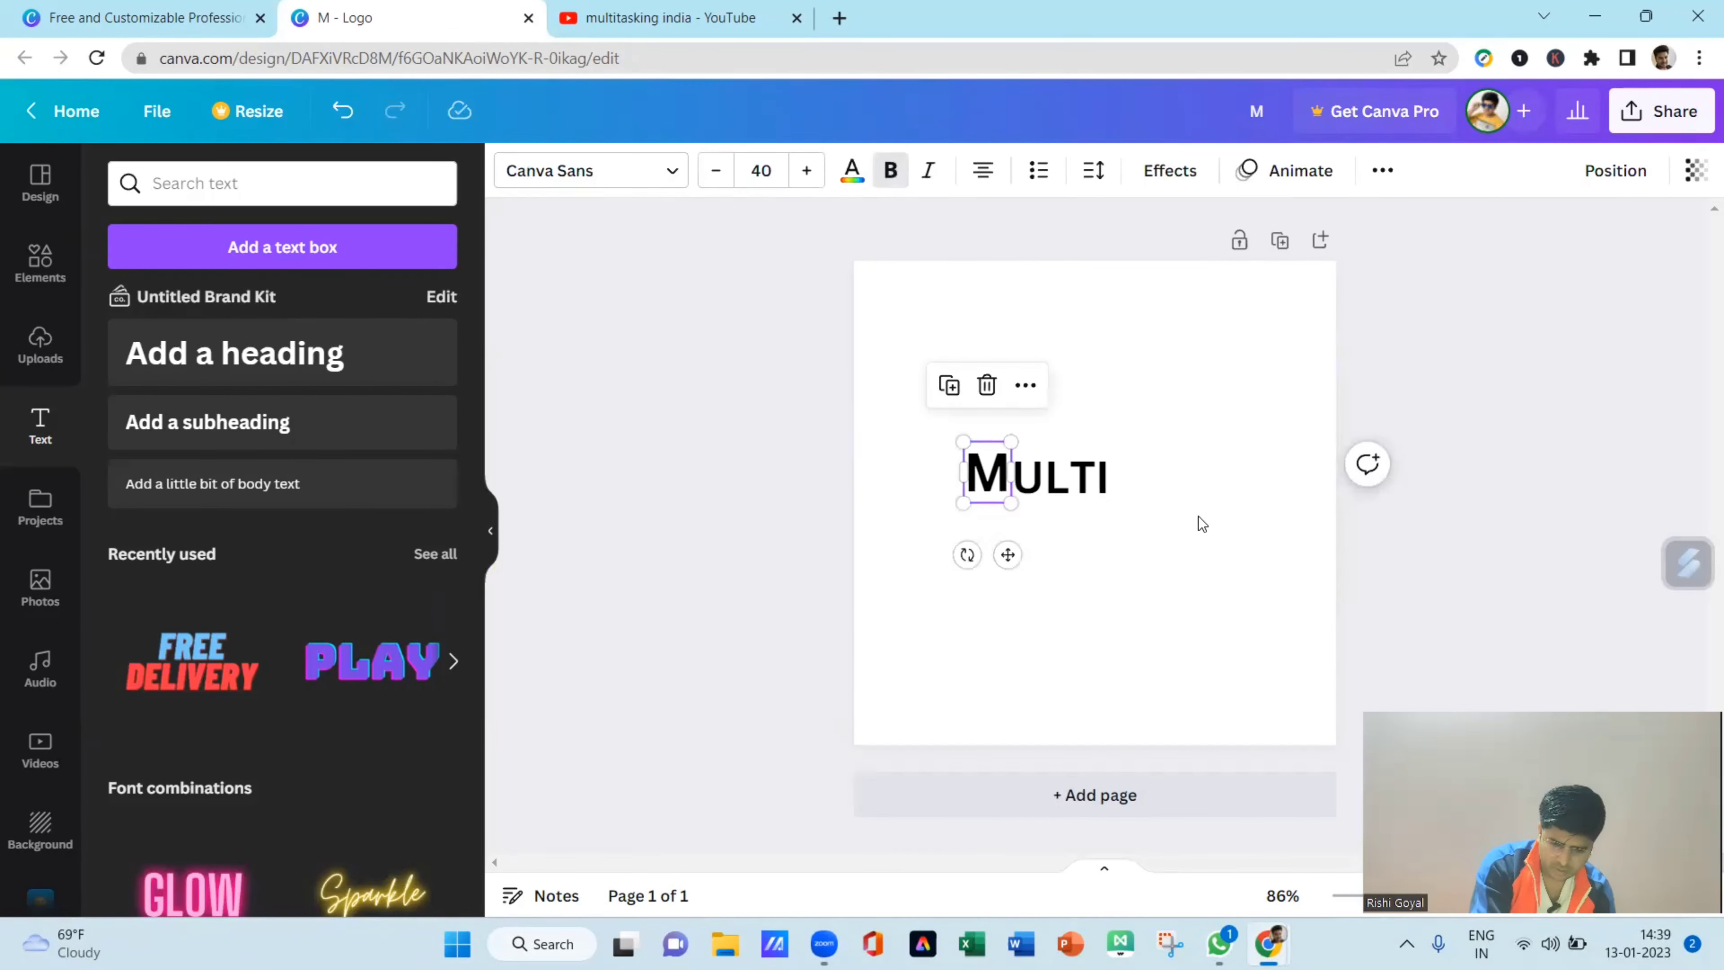
key("ctrl+v")
left_click_drag(1022, 572, 1158, 557)
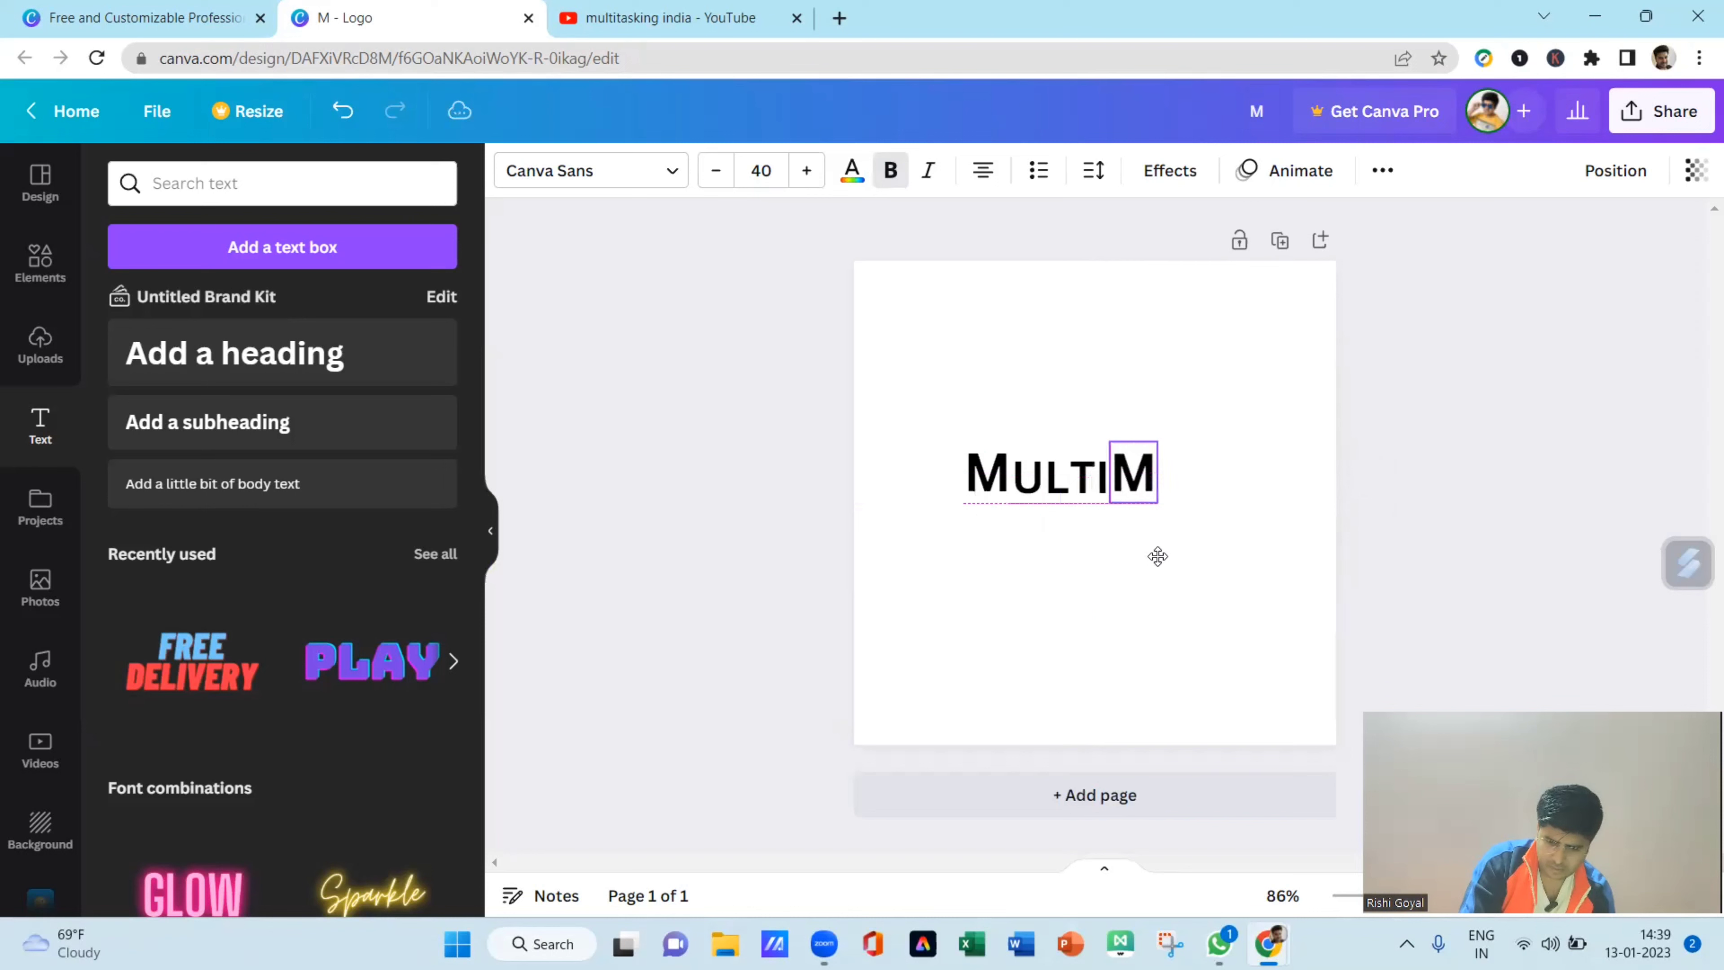
double_click(1133, 475)
type("T")
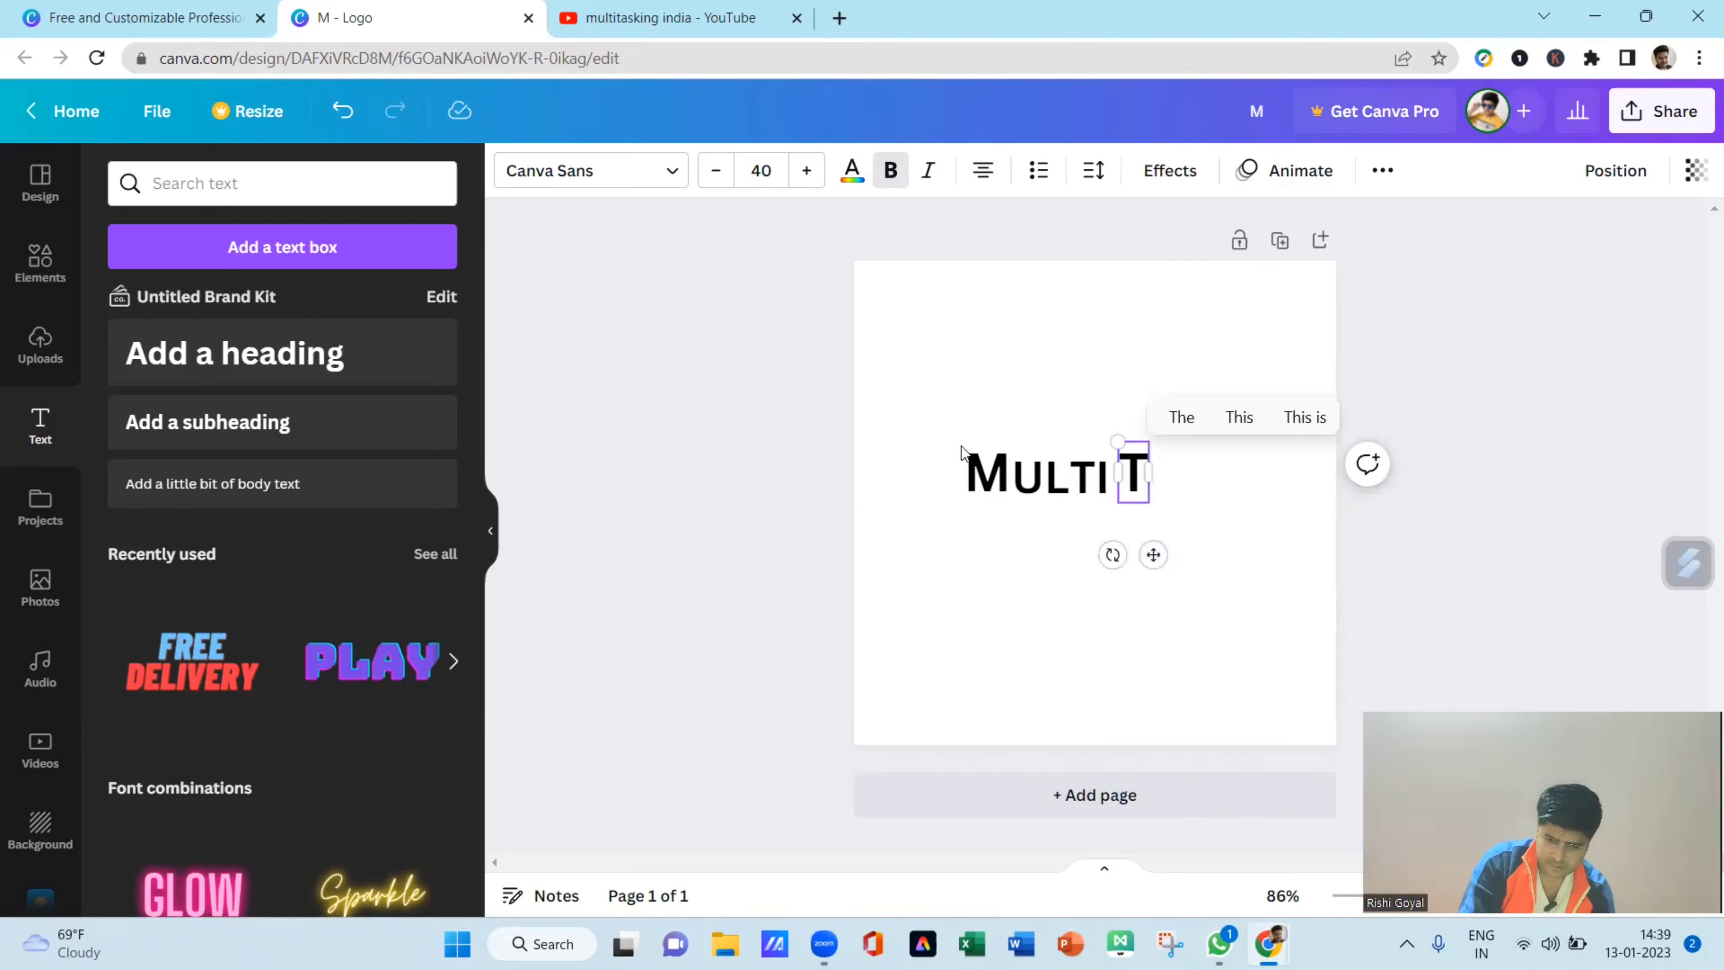
- Duplicate the "ULTI" text and place the copy directly after the T, level with the original
left_click(1033, 489)
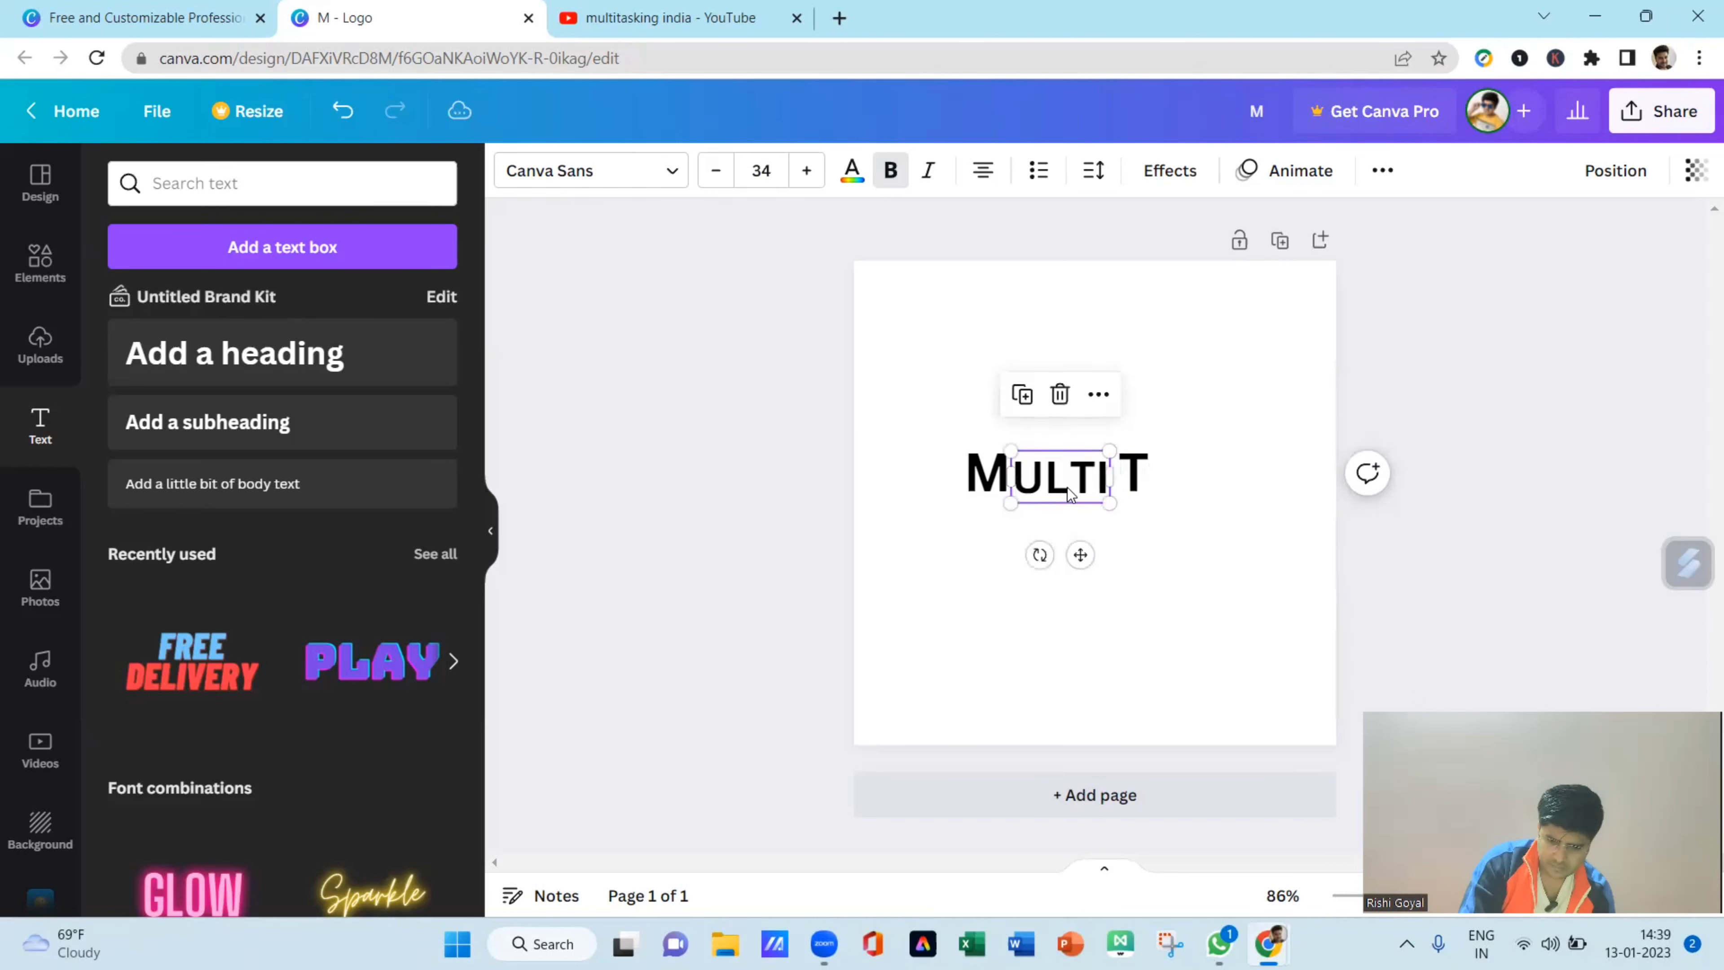
double_click(1047, 483)
left_click(924, 619)
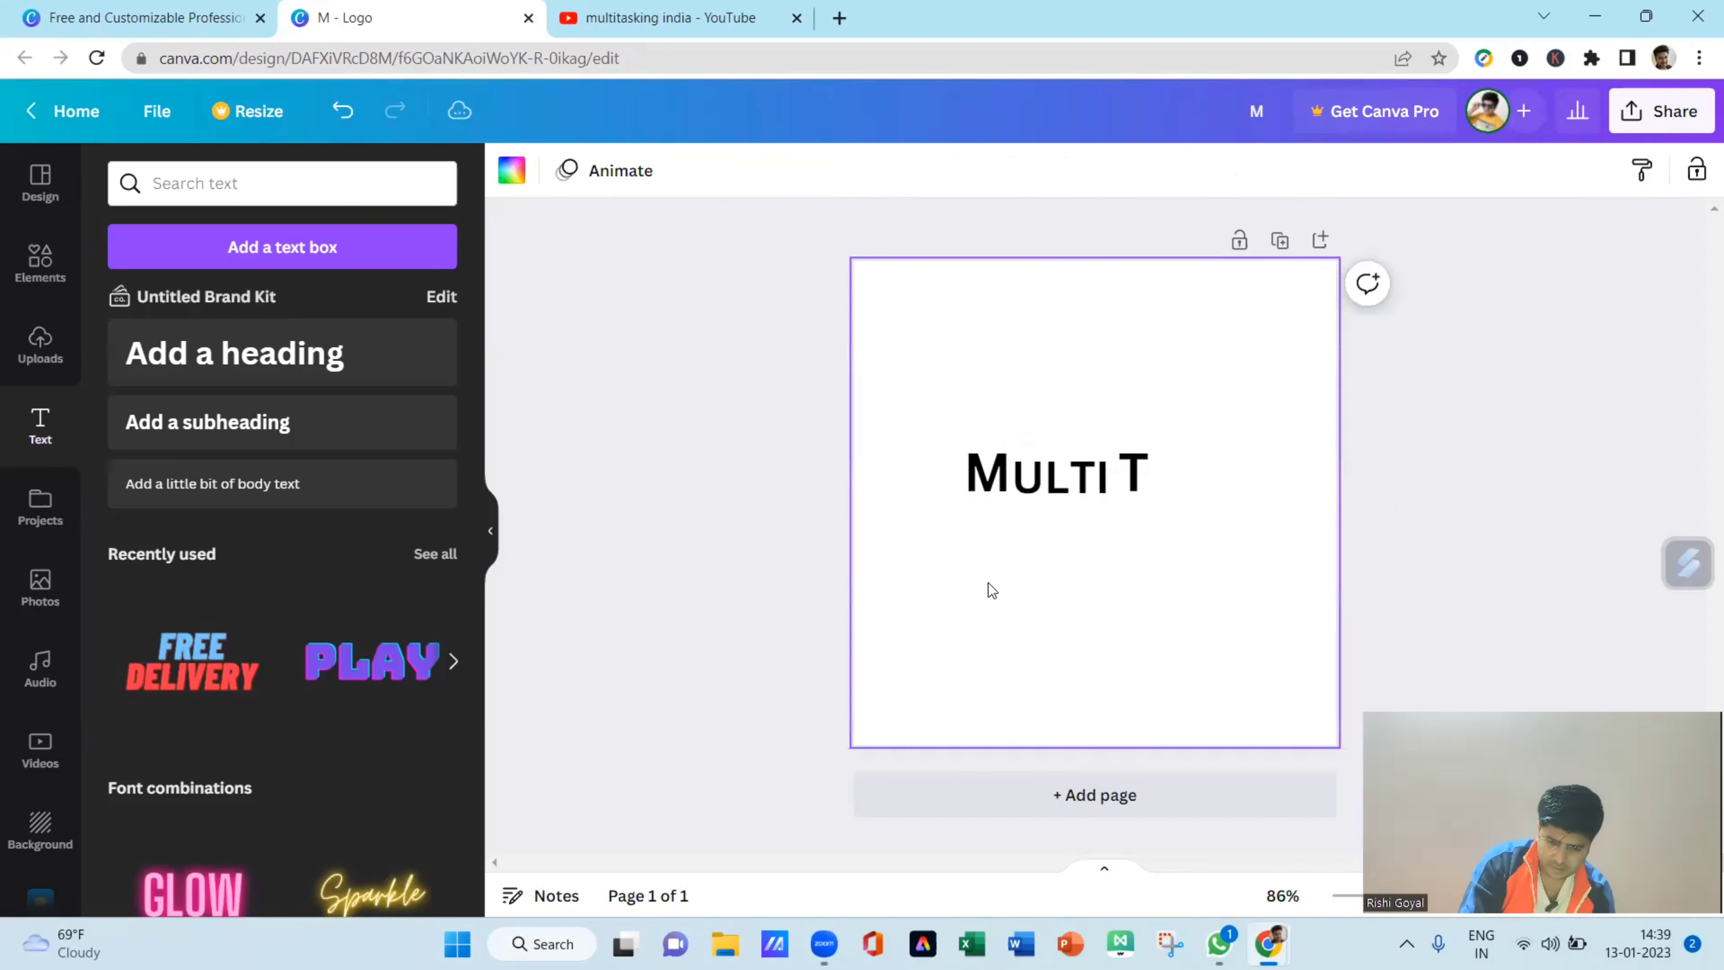
left_click(1049, 488)
left_click_drag(1080, 554, 1220, 551)
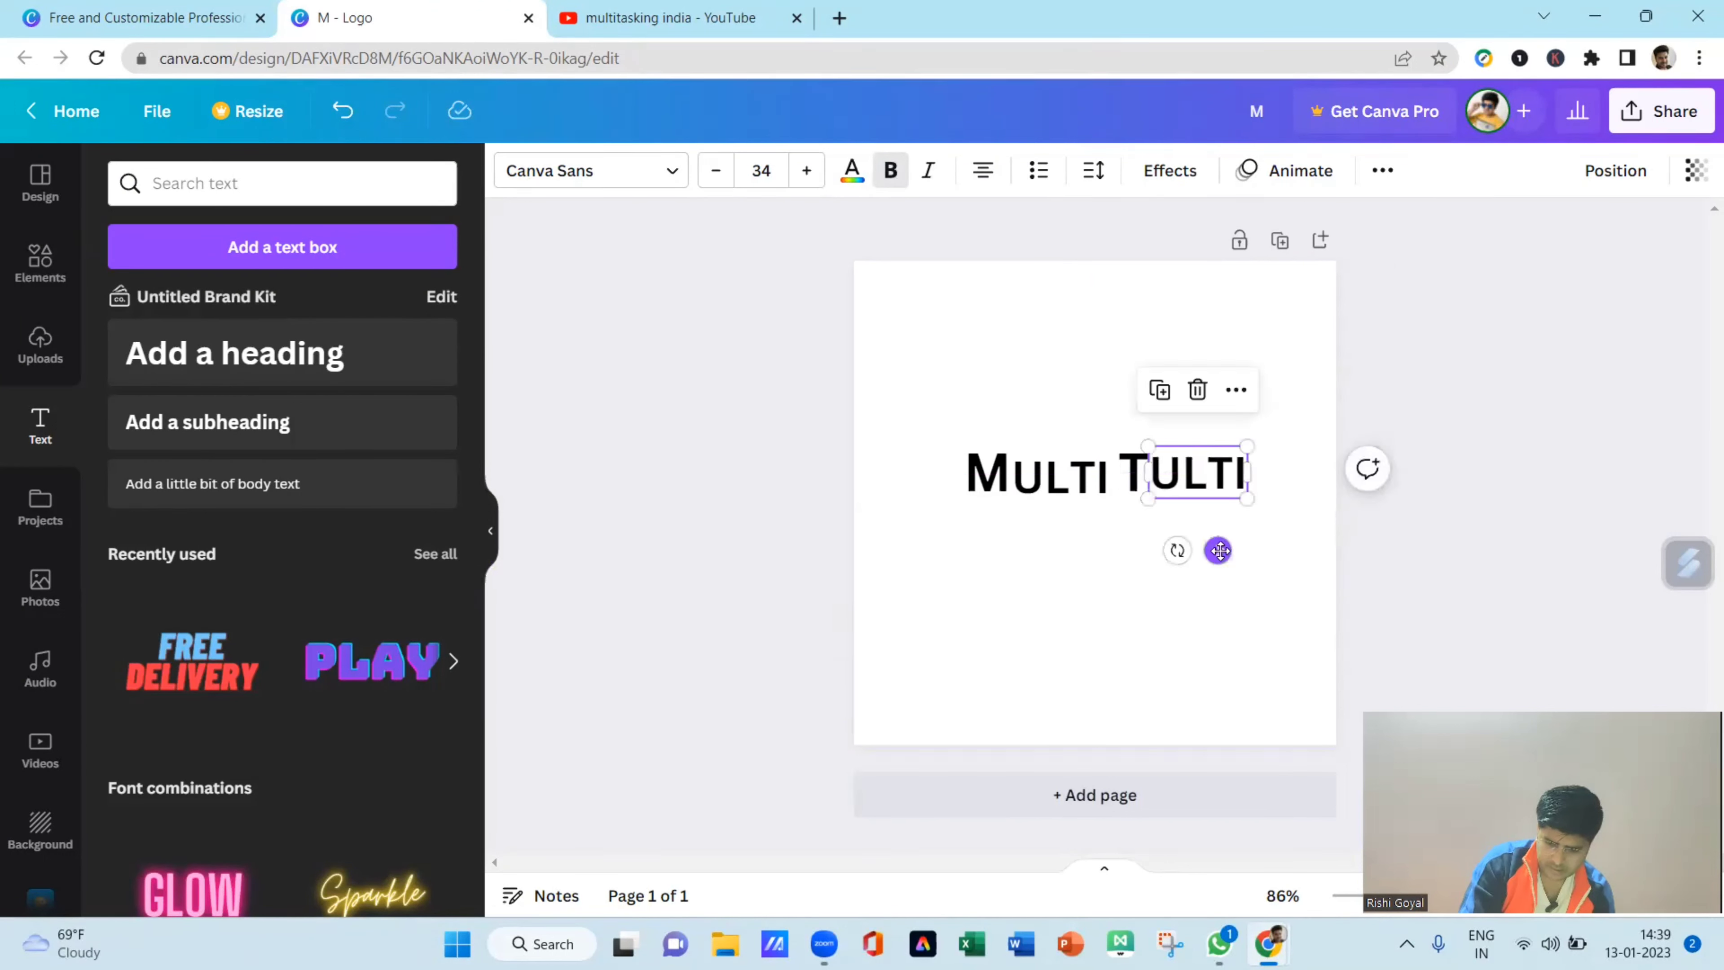
left_click(1220, 551)
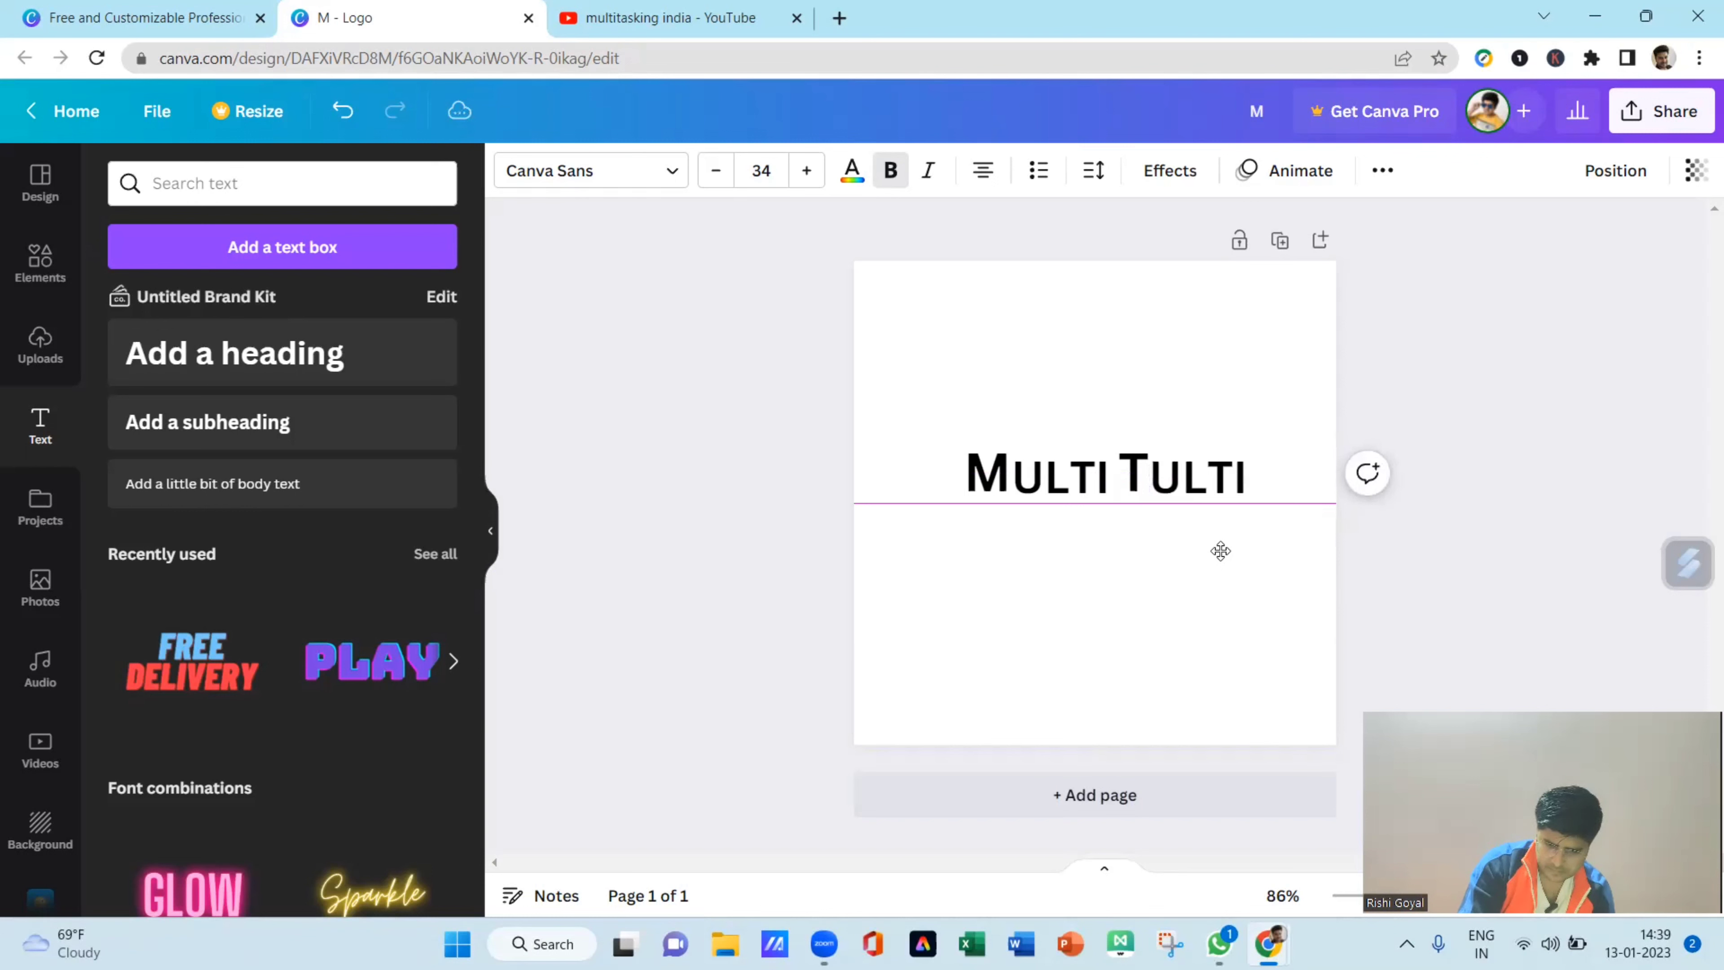
- Replace the copied "ULTI" text after the T with "ASKING"
left_click(1193, 483)
double_click(1180, 481)
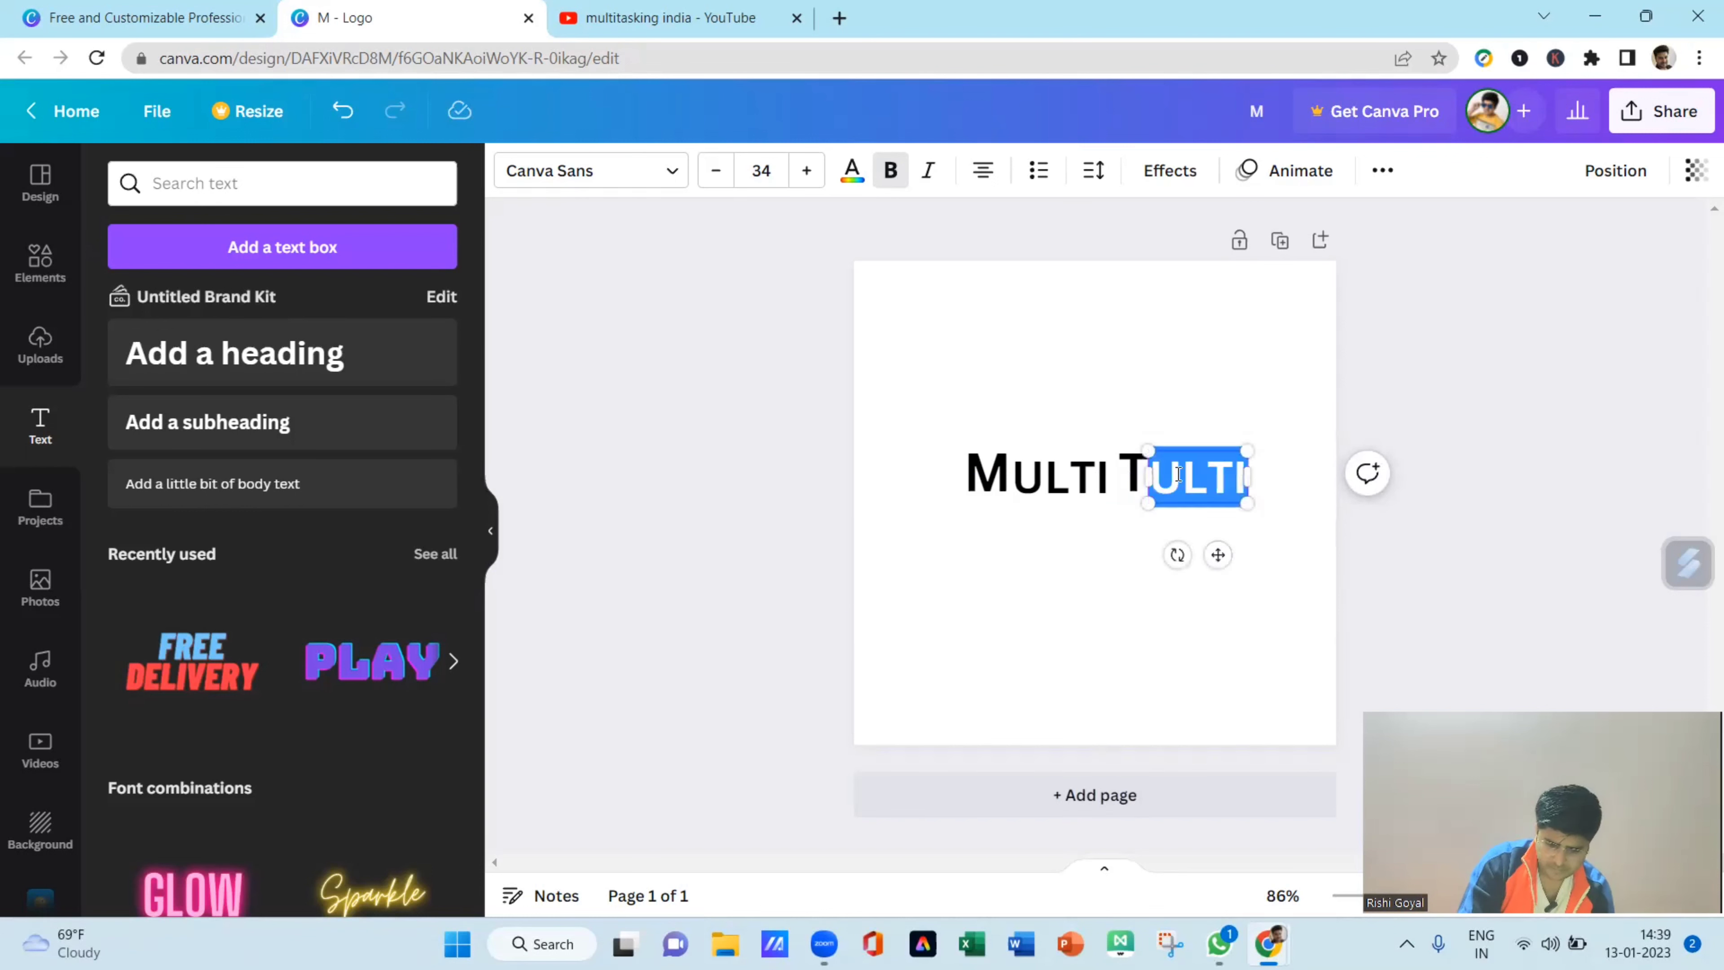
type("ASKING")
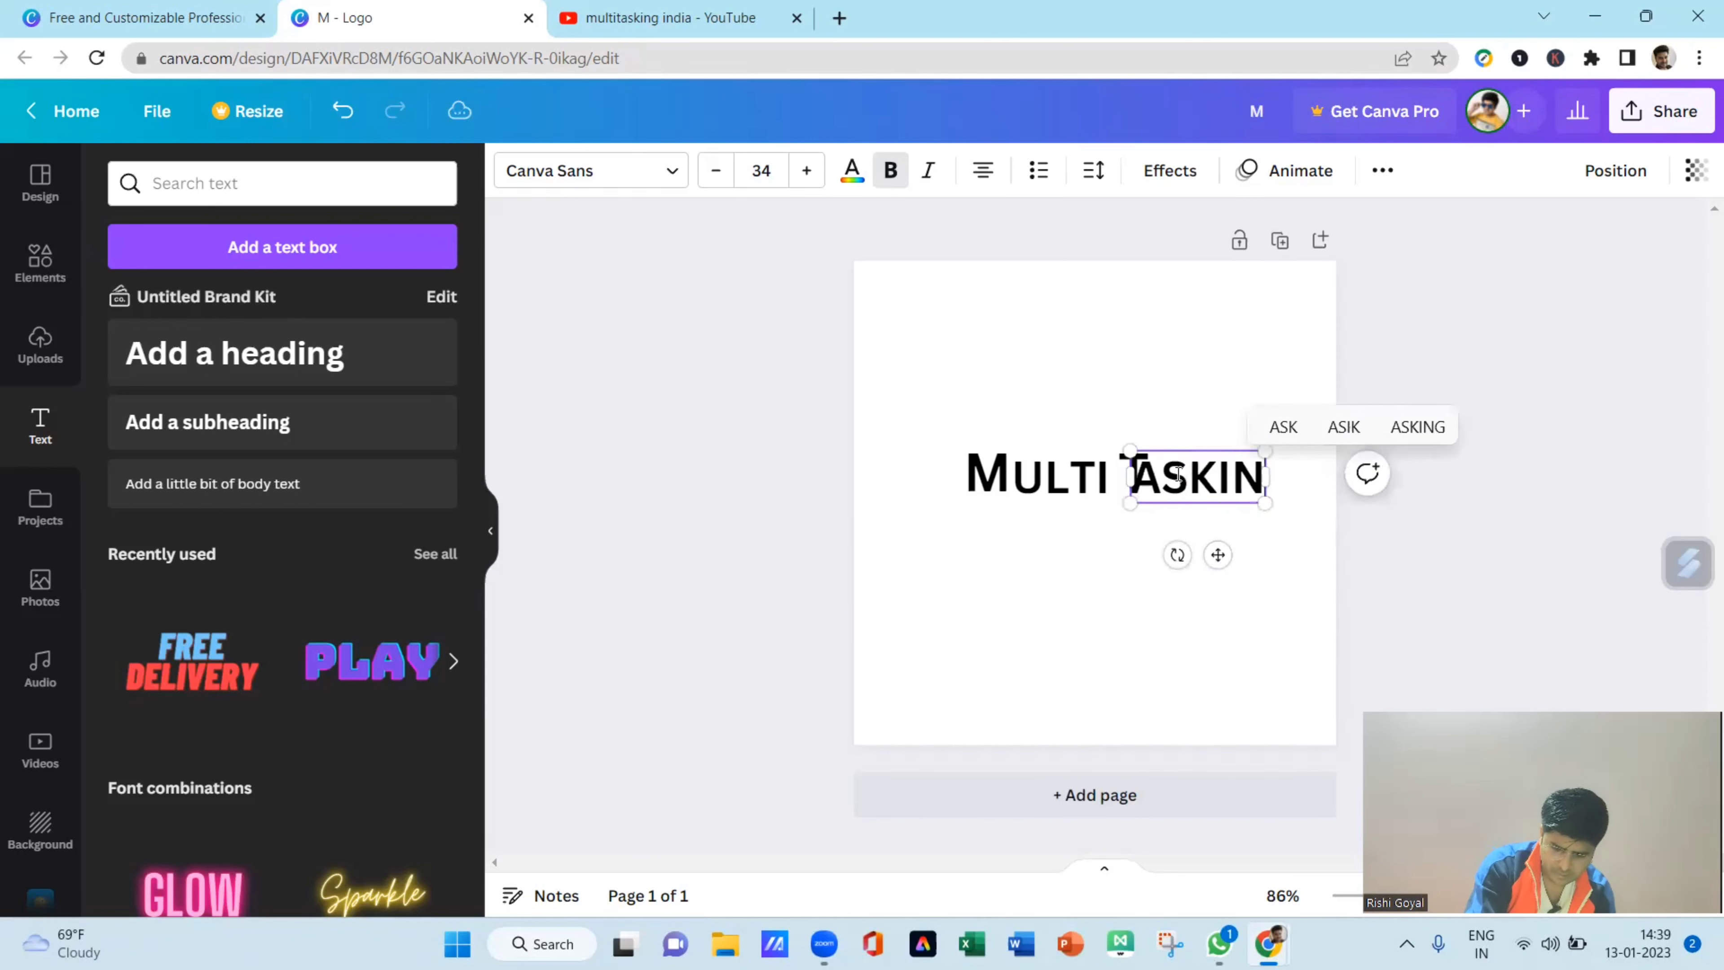
left_click(1486, 489)
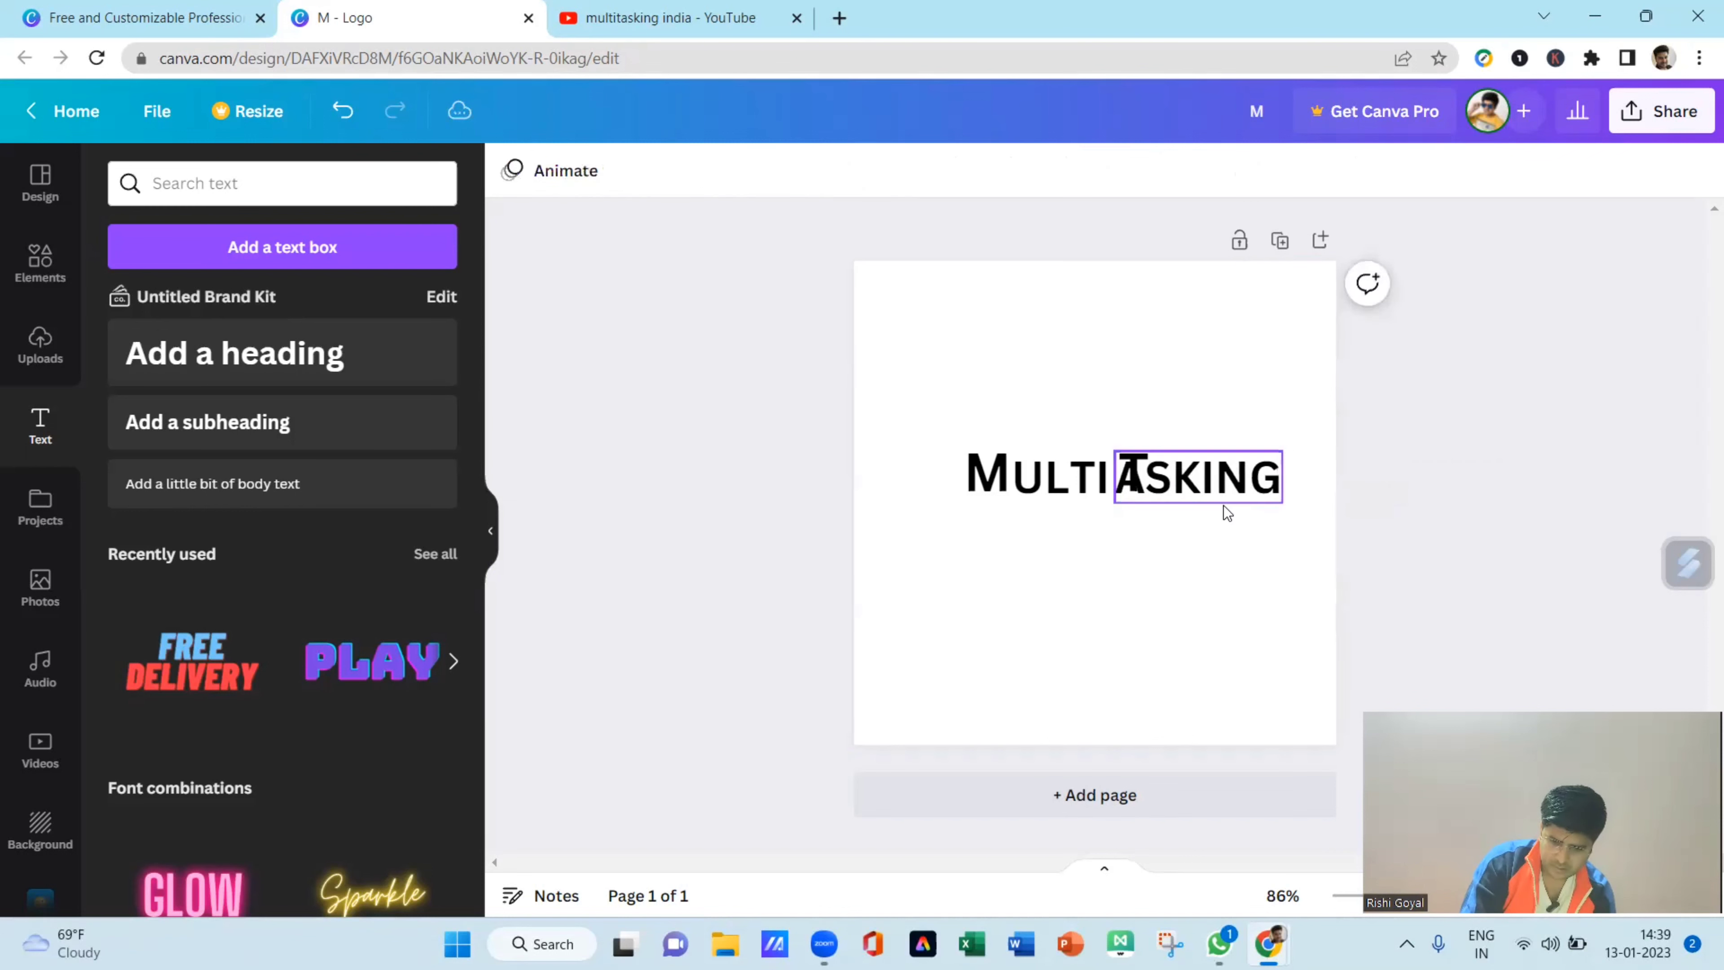
- Nudge the "ASKING" text right until it sits just after the T without overlapping it
left_click(1203, 480)
key("Right")
key("Right")
key("Right")
key("Right")
key("Right")
key("Right")
key("Right")
key("Right")
key("Right")
key("Right")
key("Right")
key("Right")
key("Right")
key("Right")
key("Right")
key("Right")
key("Right")
key("Right")
key("Right")
key("Right")
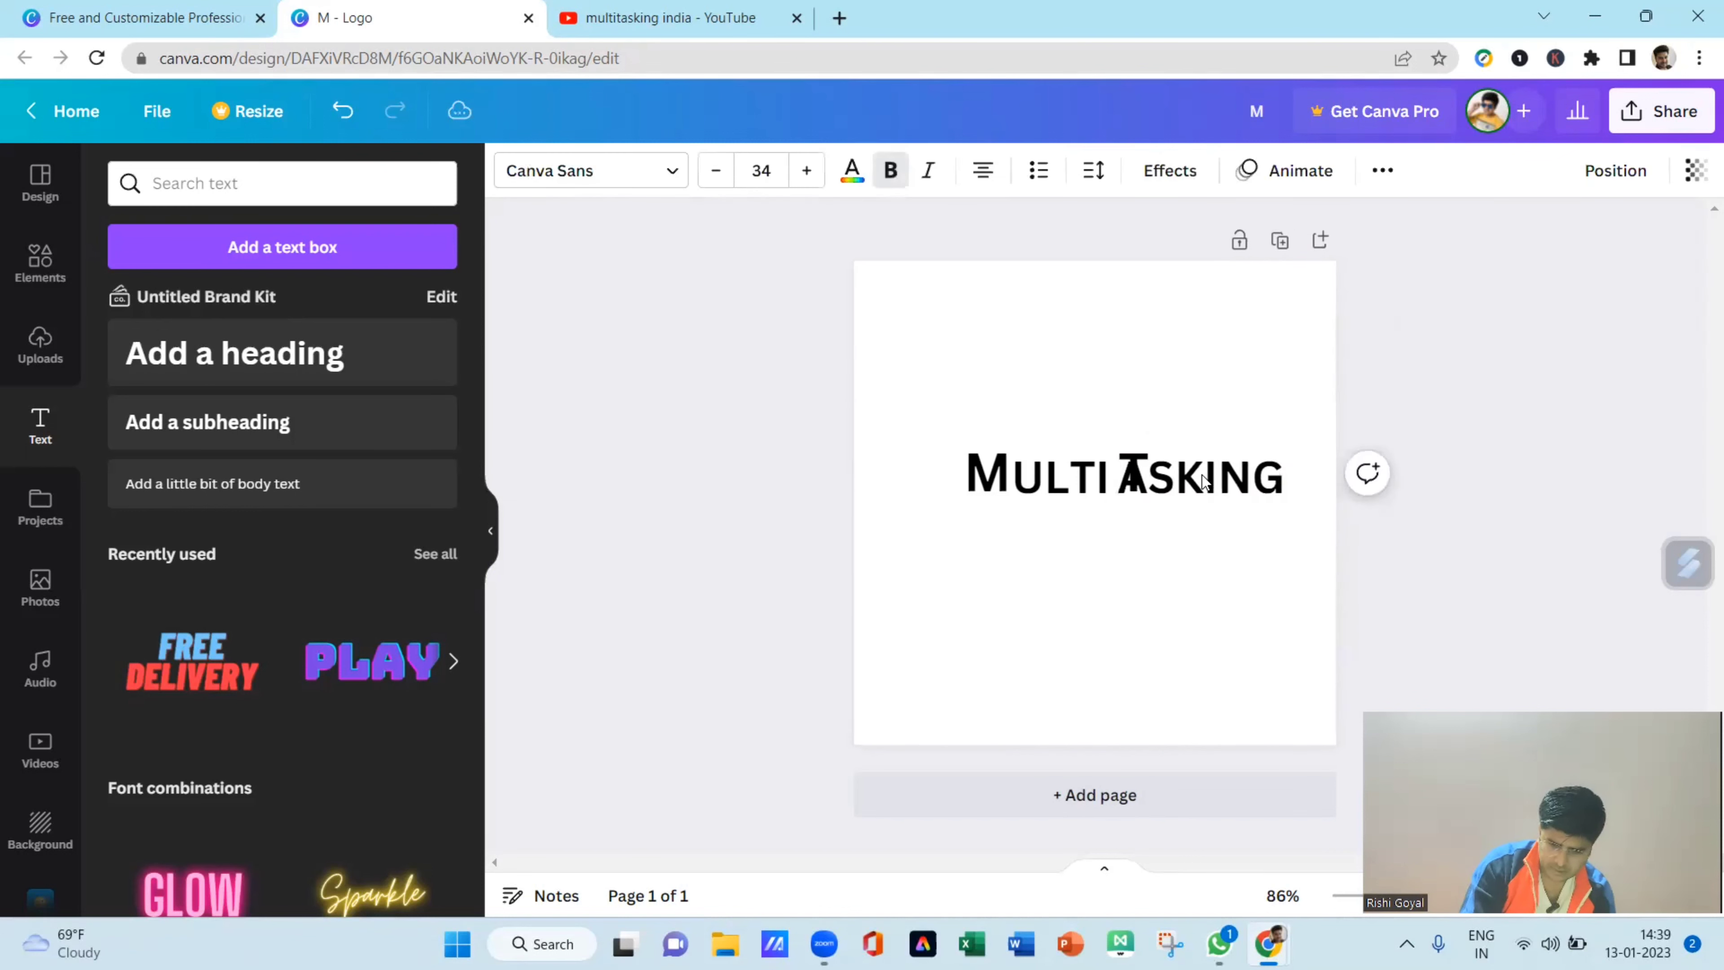
key("Right")
key("Right")
key("Right")
key("Right")
key("Right")
key("Right")
key("Right")
key("Right")
key("Right")
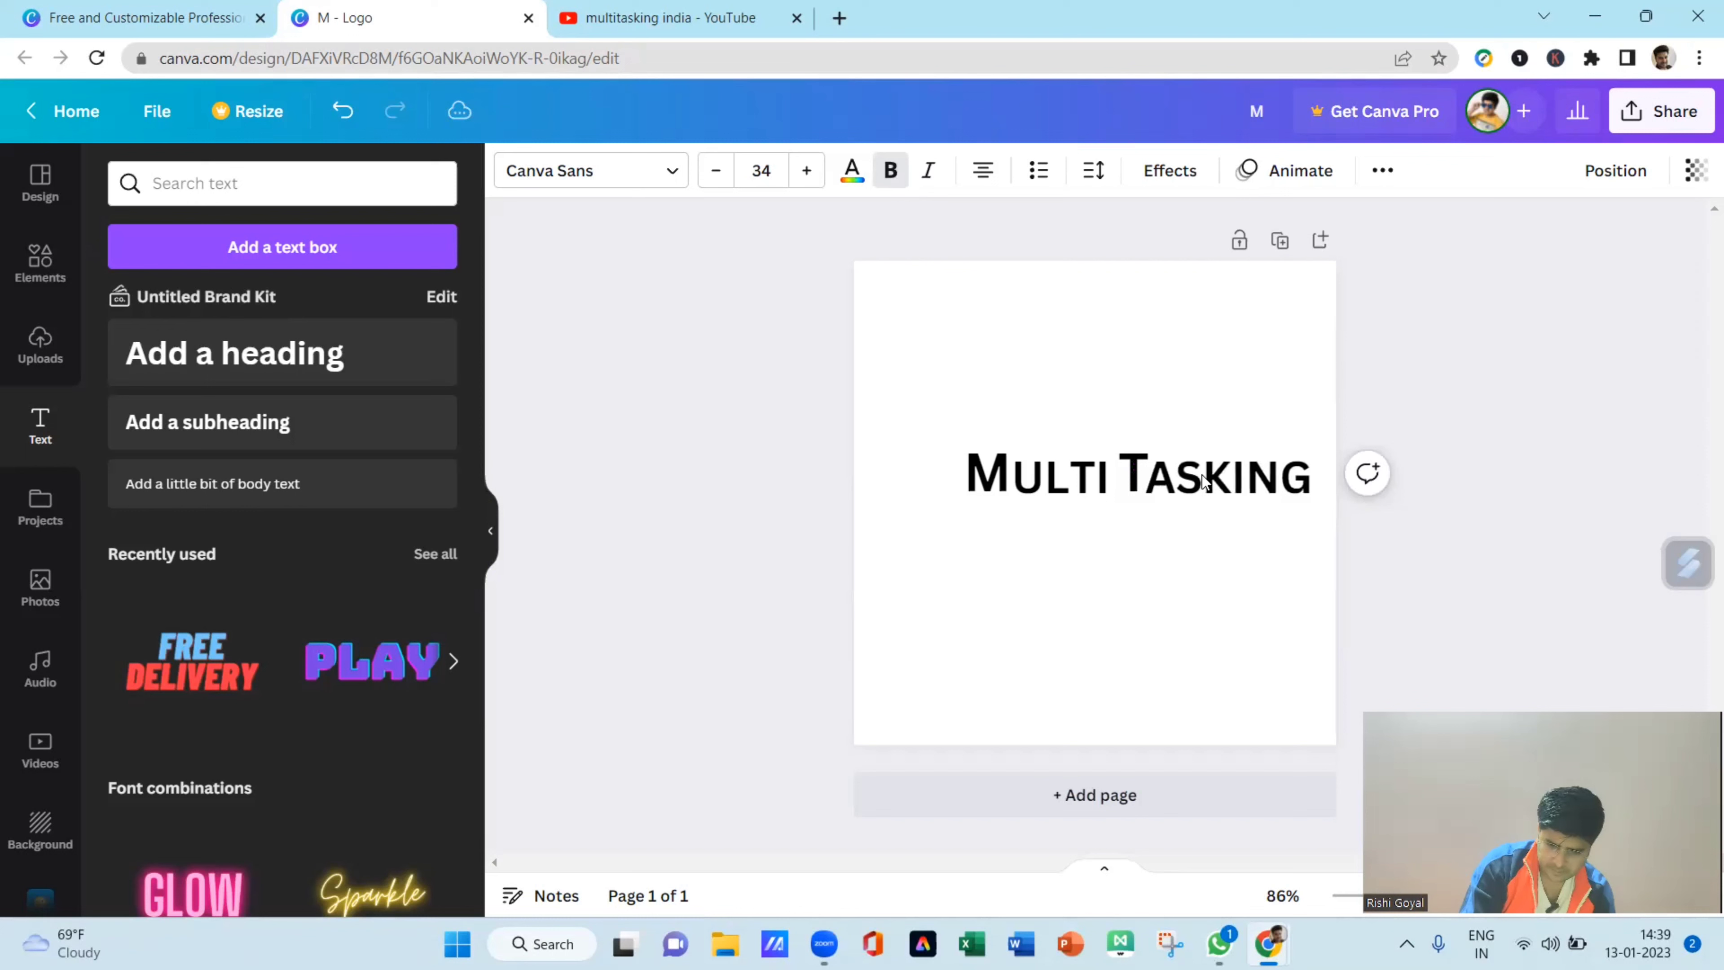
- Fine-tune the "ASKING" text slightly right of the T, and shift the M and "ULTI" texts together slightly left
key("Left")
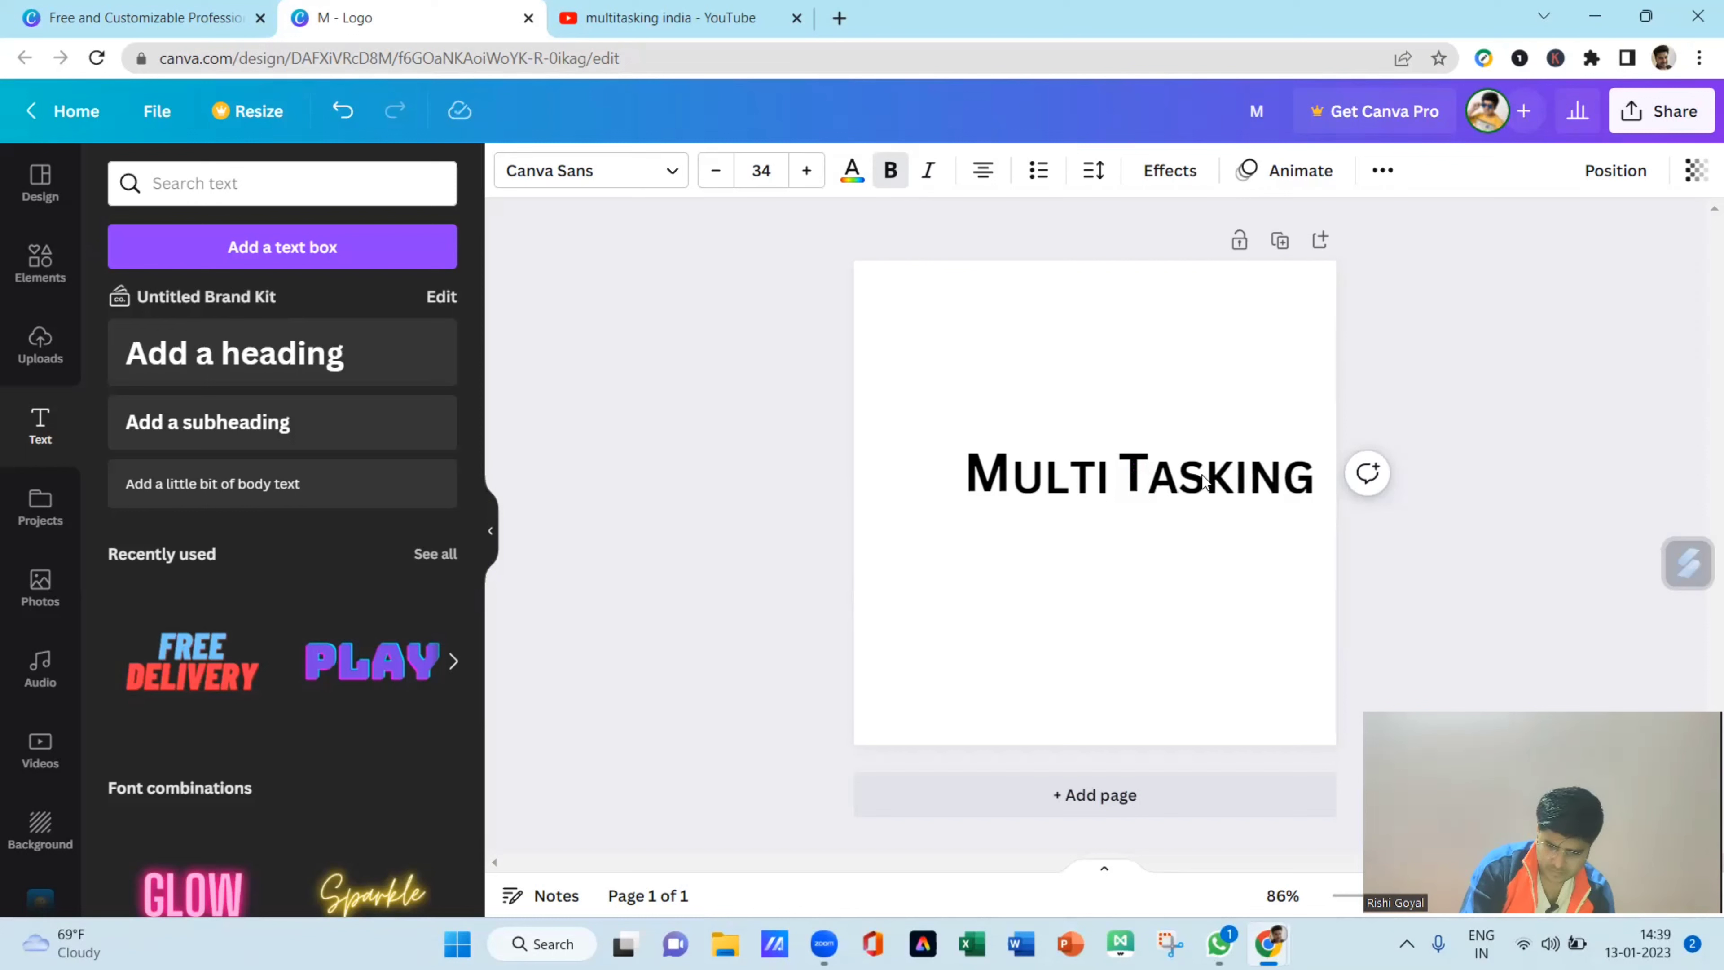
left_click(1476, 421)
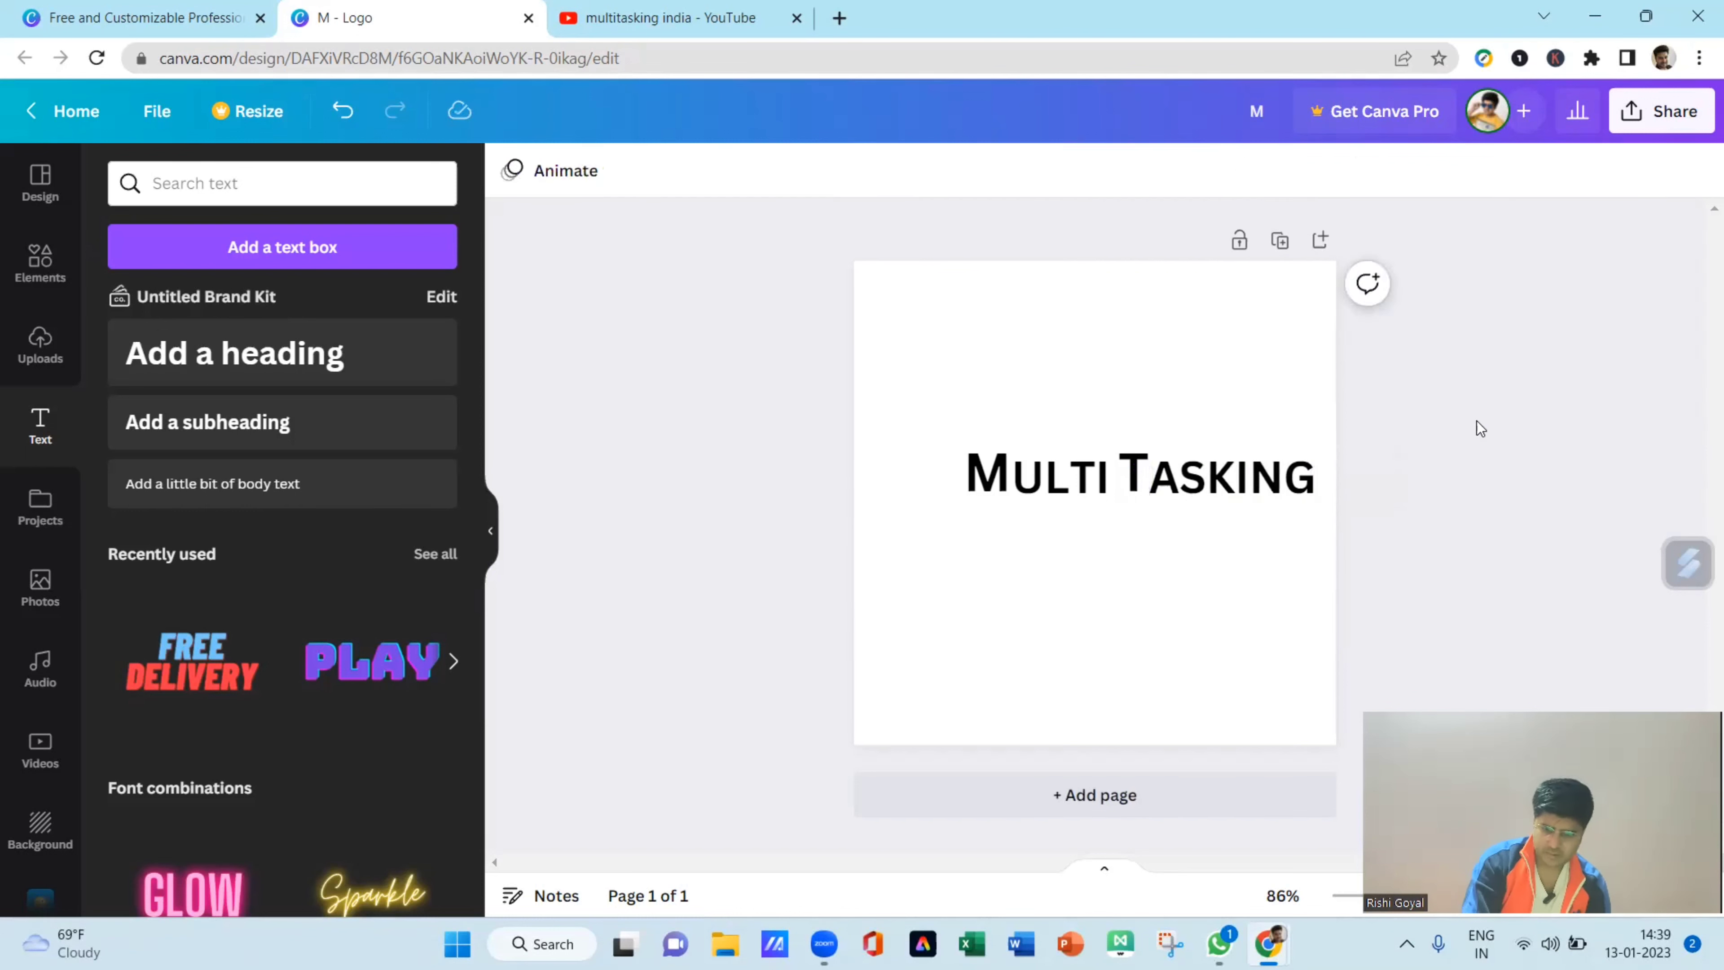
left_click(1060, 483)
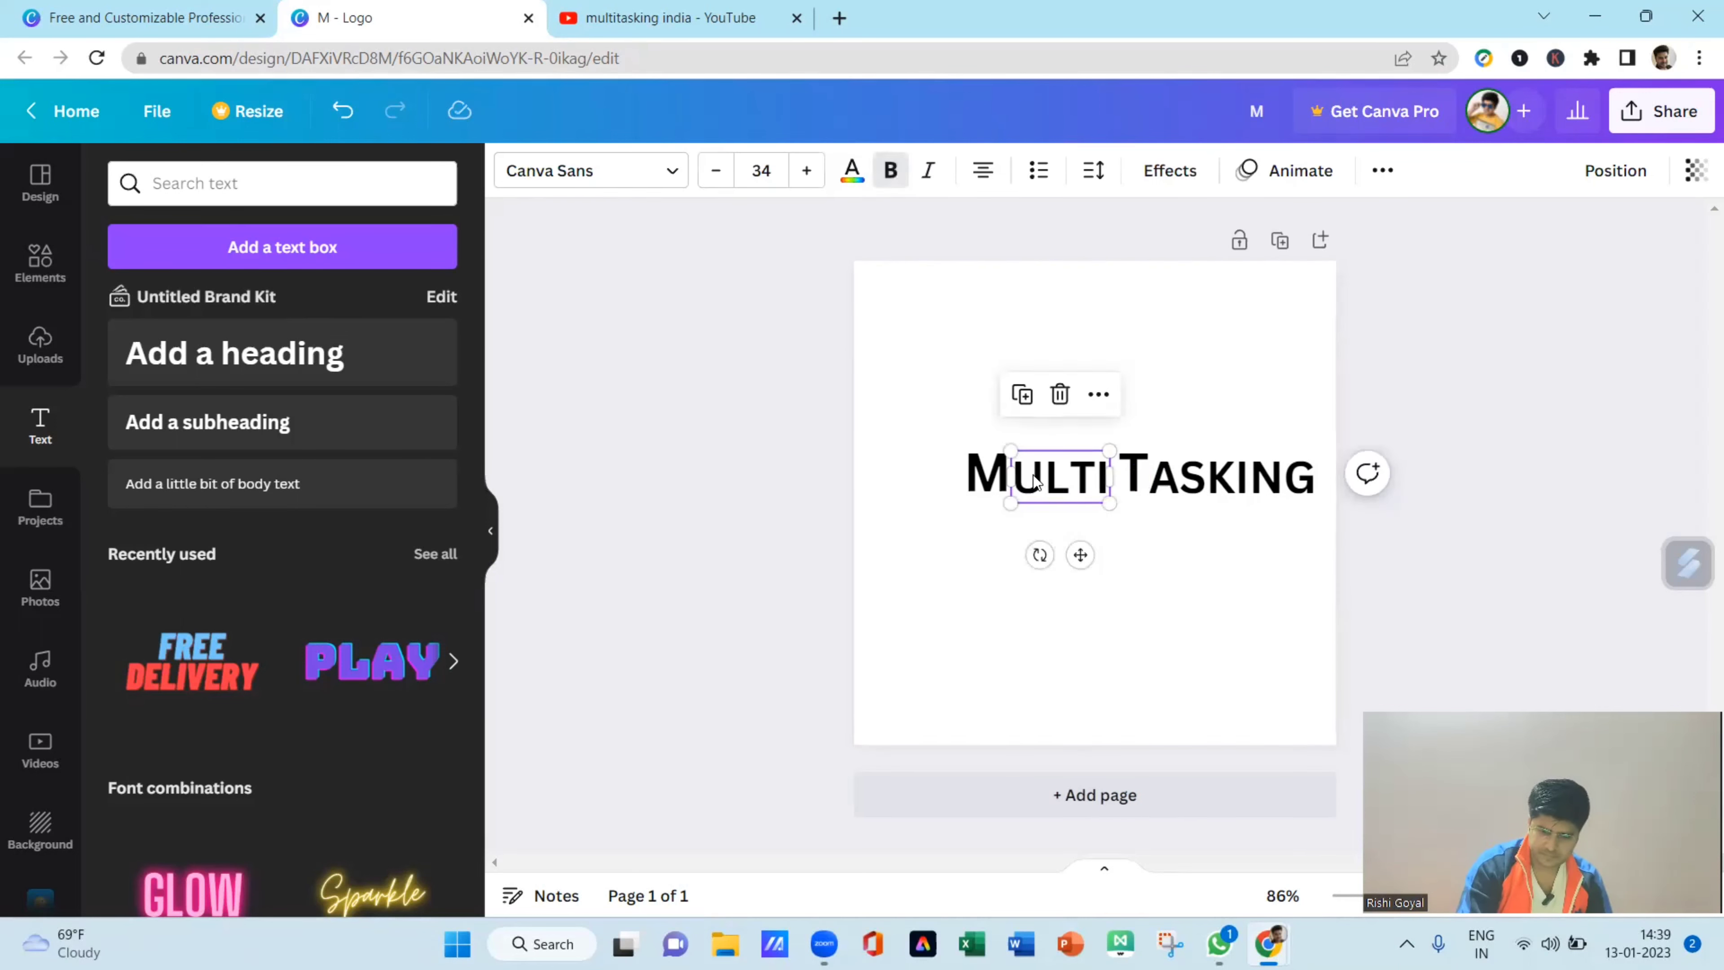
left_click(985, 475)
left_click(740, 460)
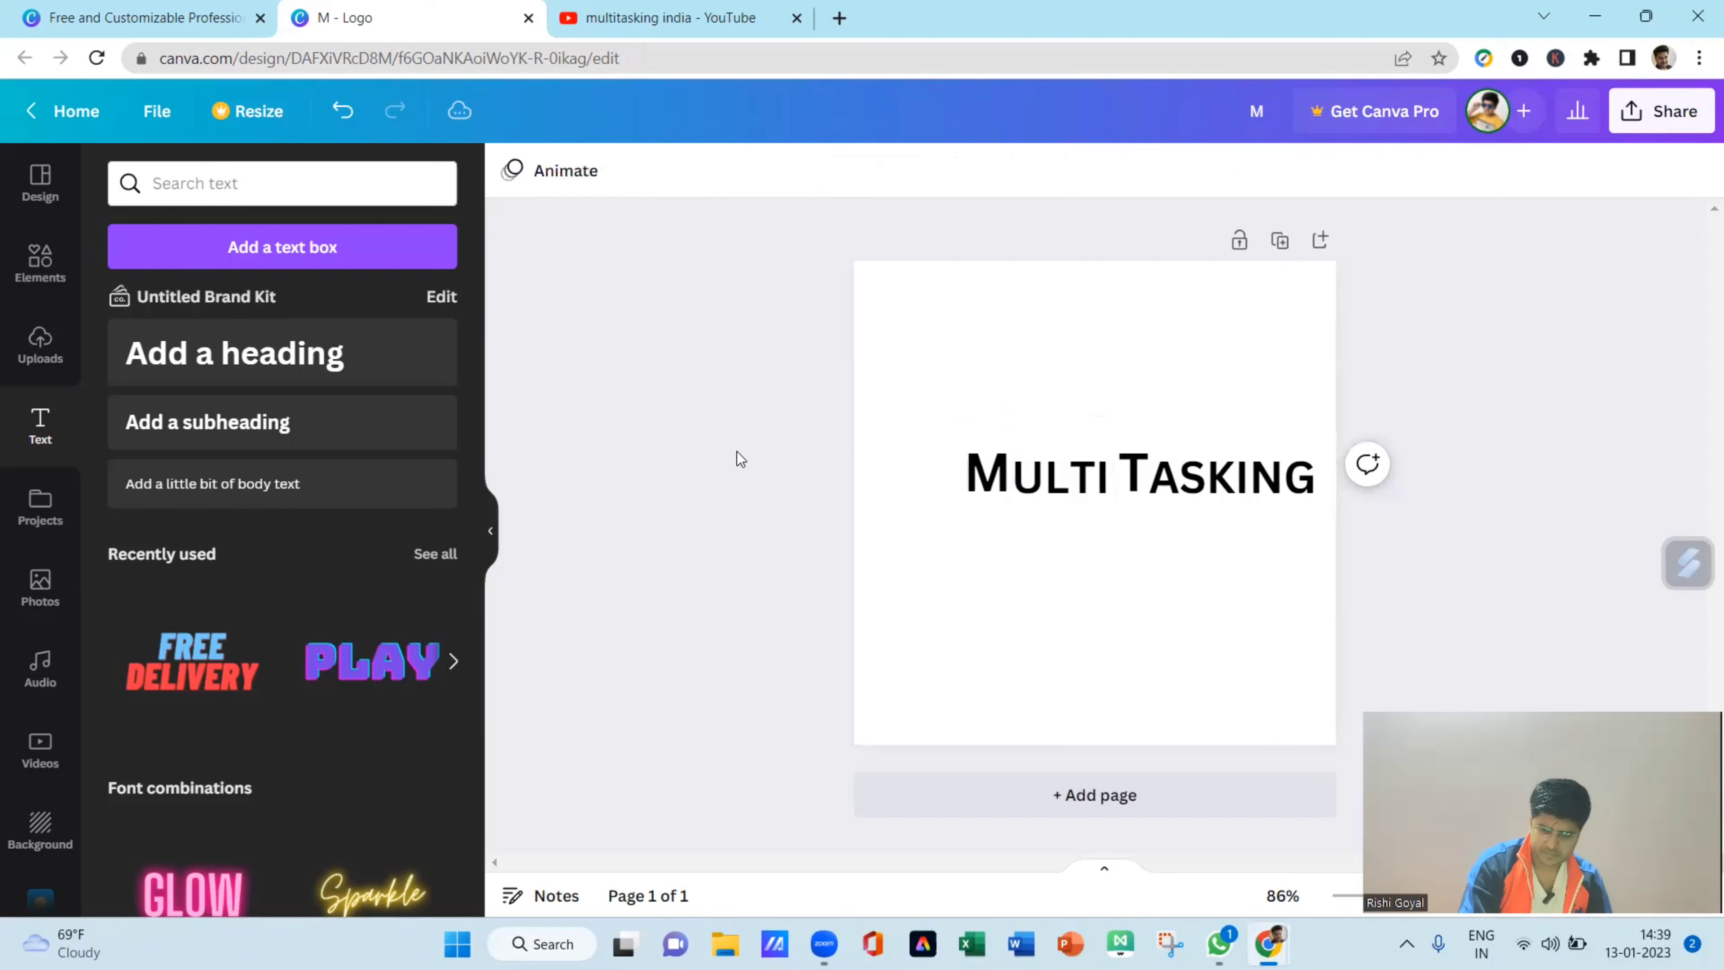
left_click_drag(969, 426, 1067, 501)
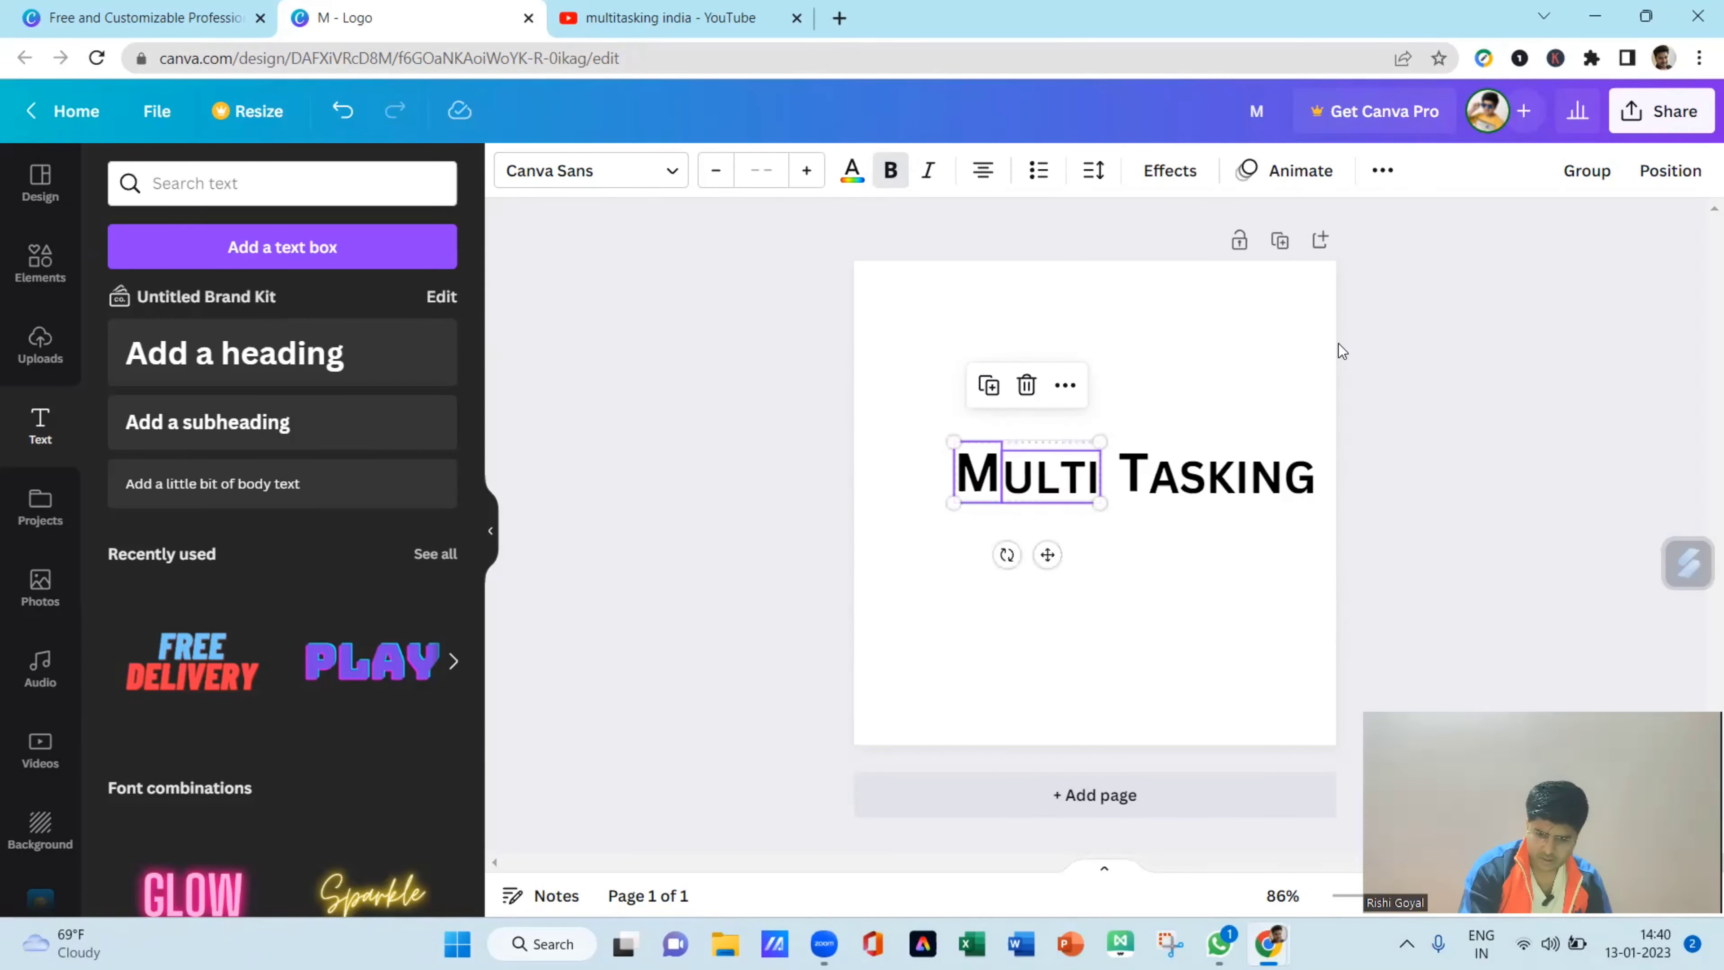
- Check the channel's existing logo on YouTube and nudge the T and "ASKING" texts together left until they directly follow "MULTI"
key("alt+Tab")
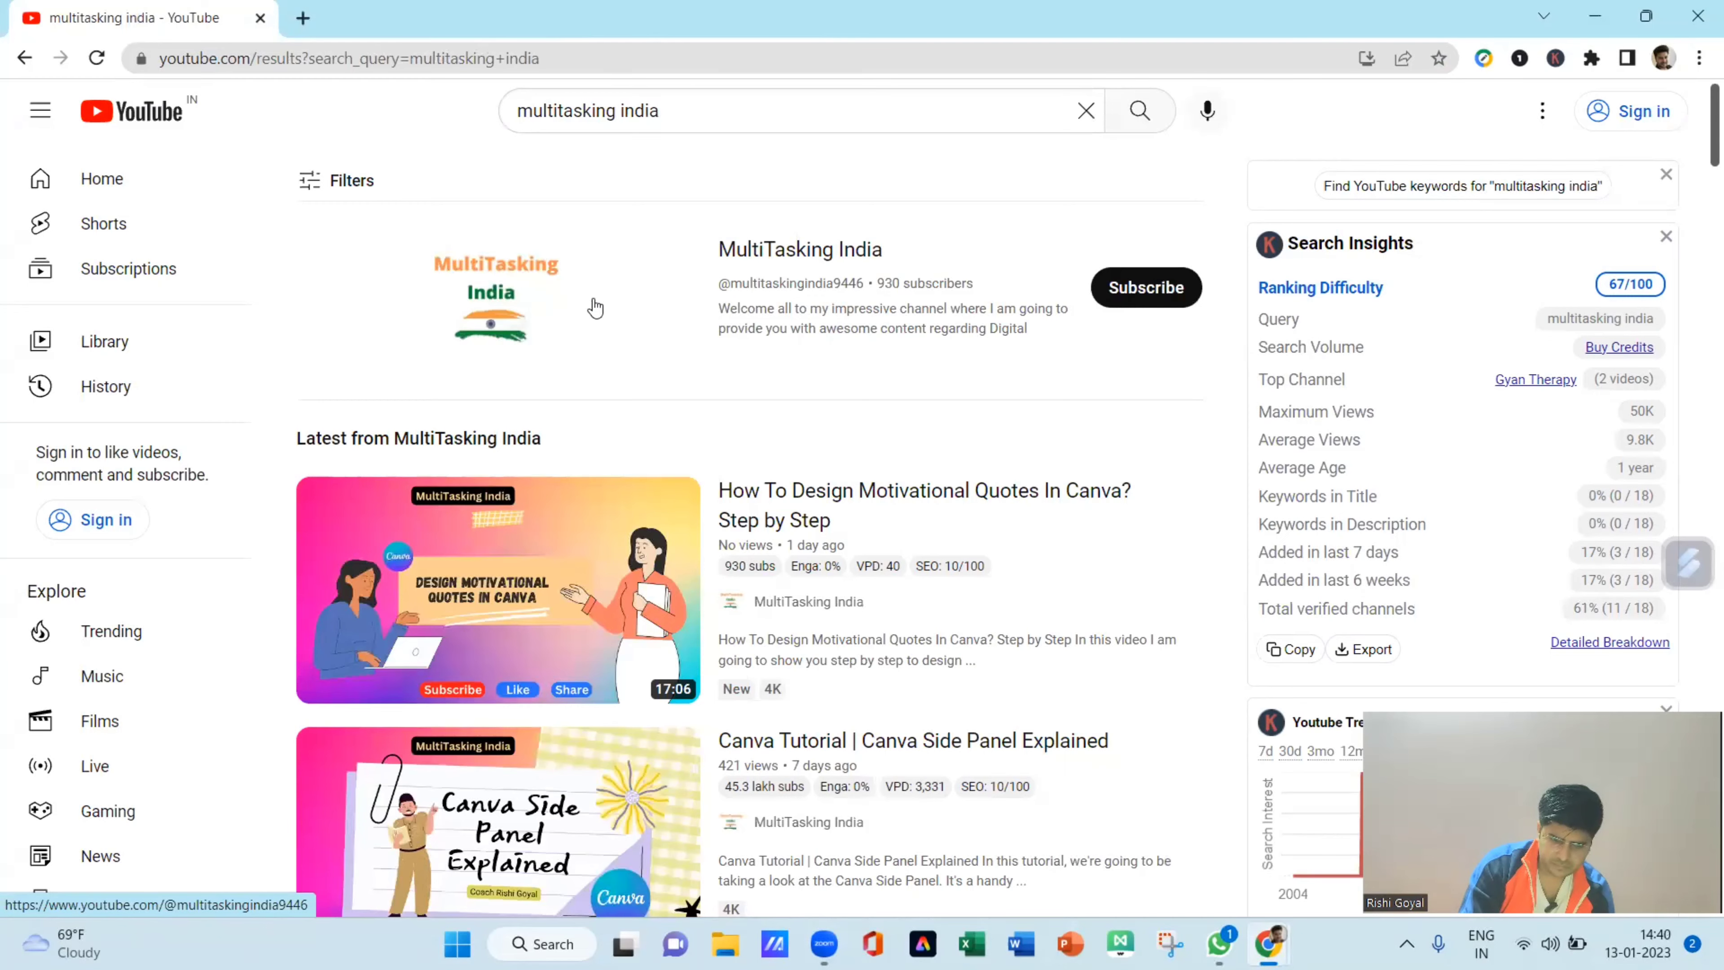
key("alt+Tab")
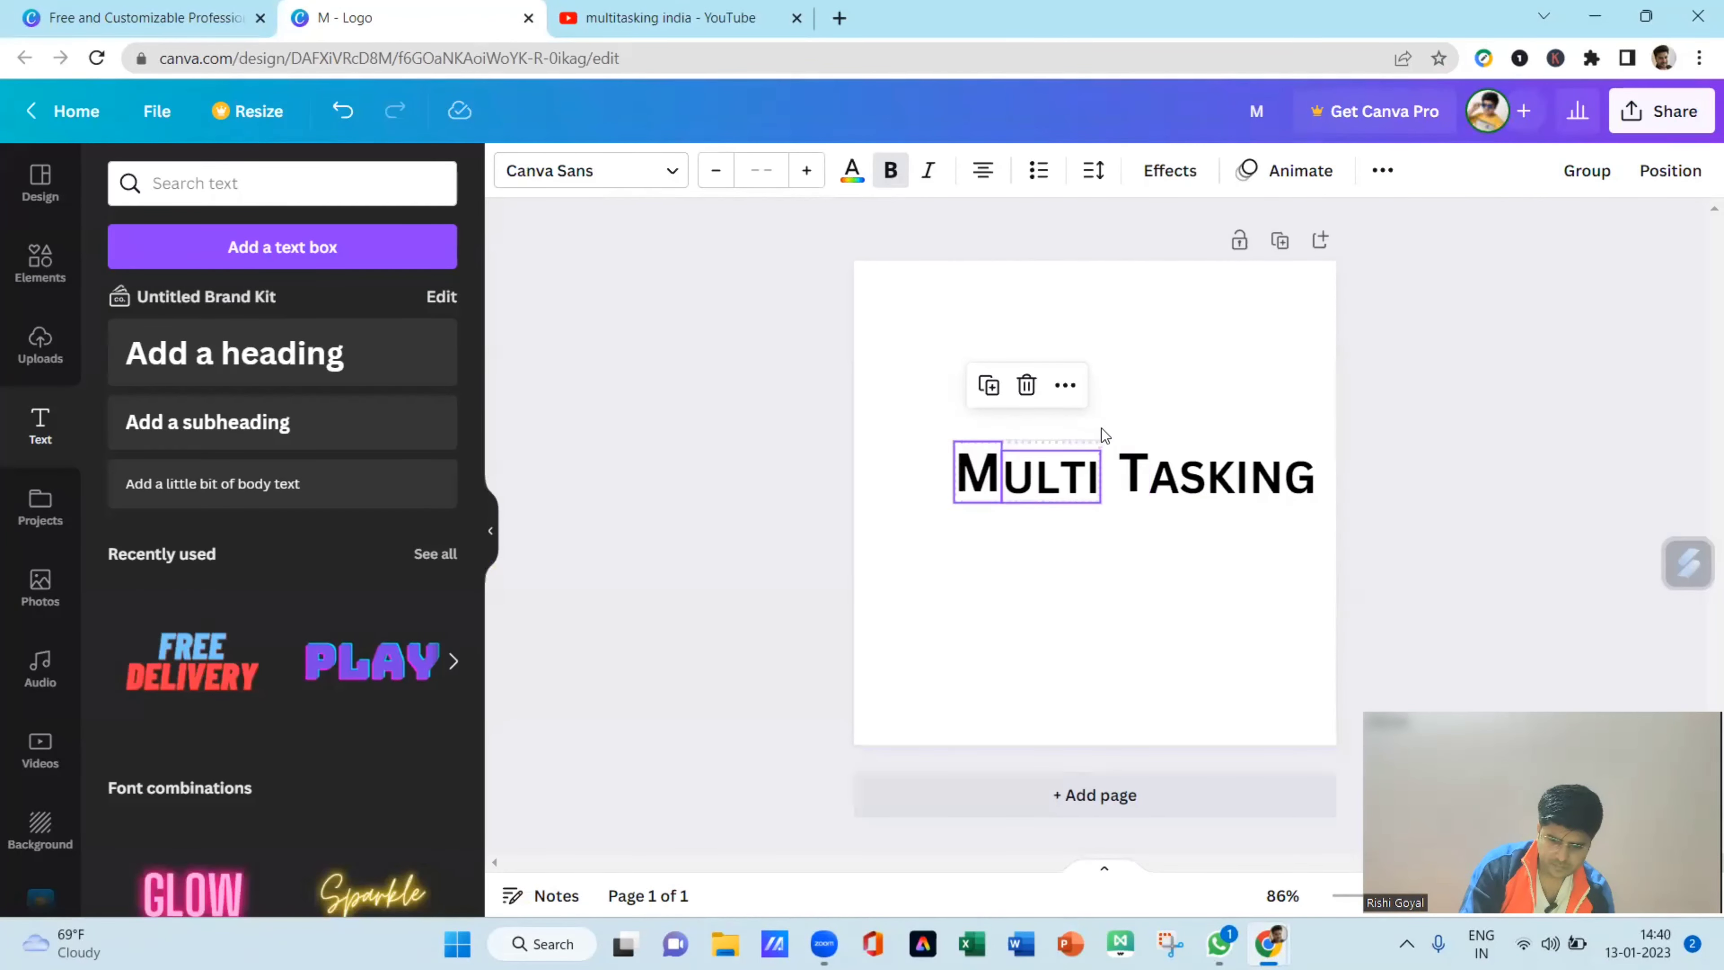
left_click(1201, 503)
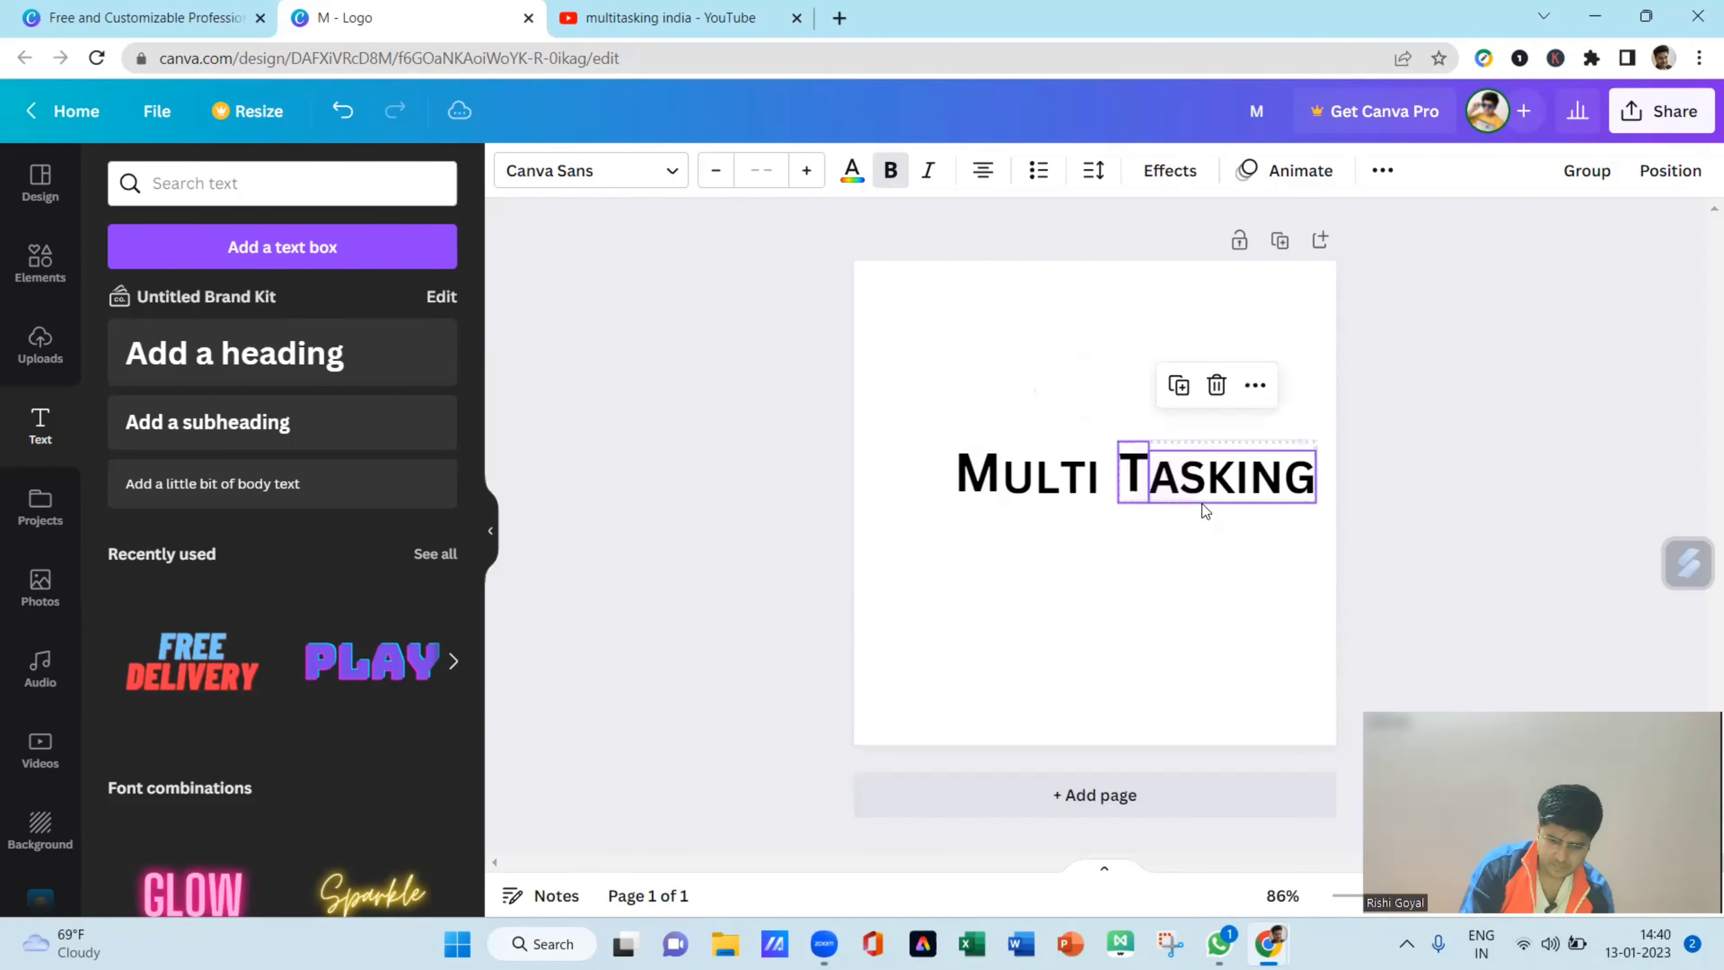
key("Left")
key("Left")
key("Left")
key("Left")
key("Left")
key("Left")
key("Left")
key("Left")
key("Left")
key("Left")
key("Left")
key("Left")
key("Left")
key("Left")
key("Left")
key("Left")
key("Left")
key("Left")
key("Left")
key("Left")
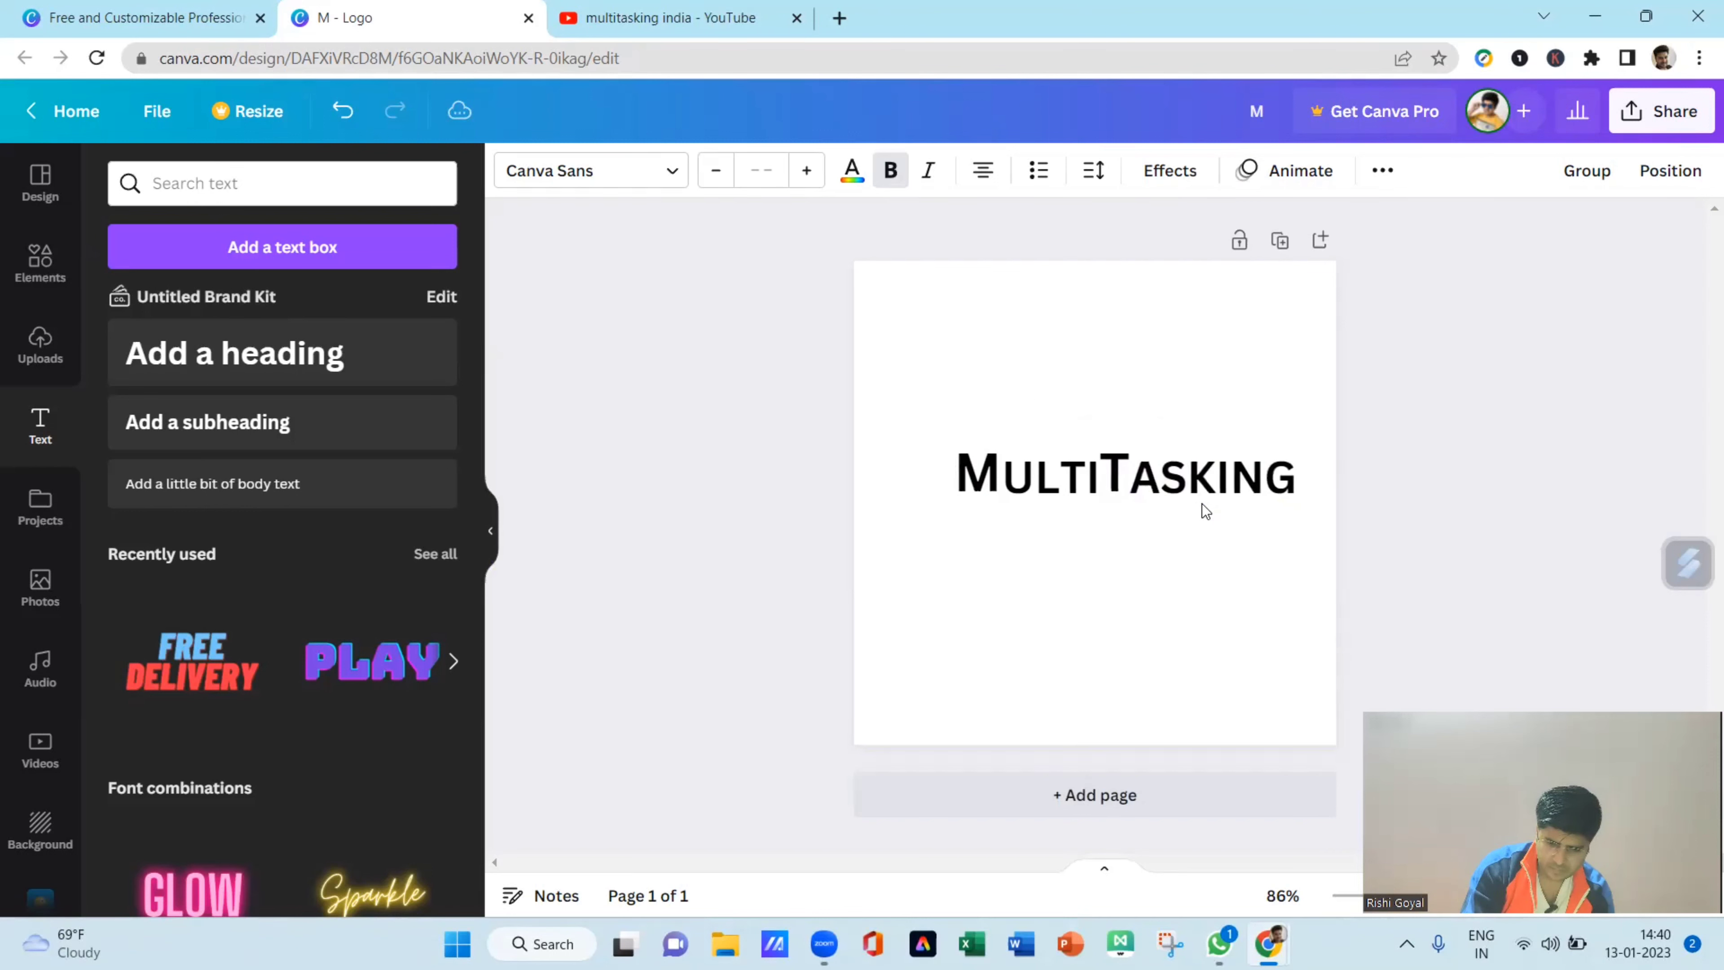
left_click(1432, 477)
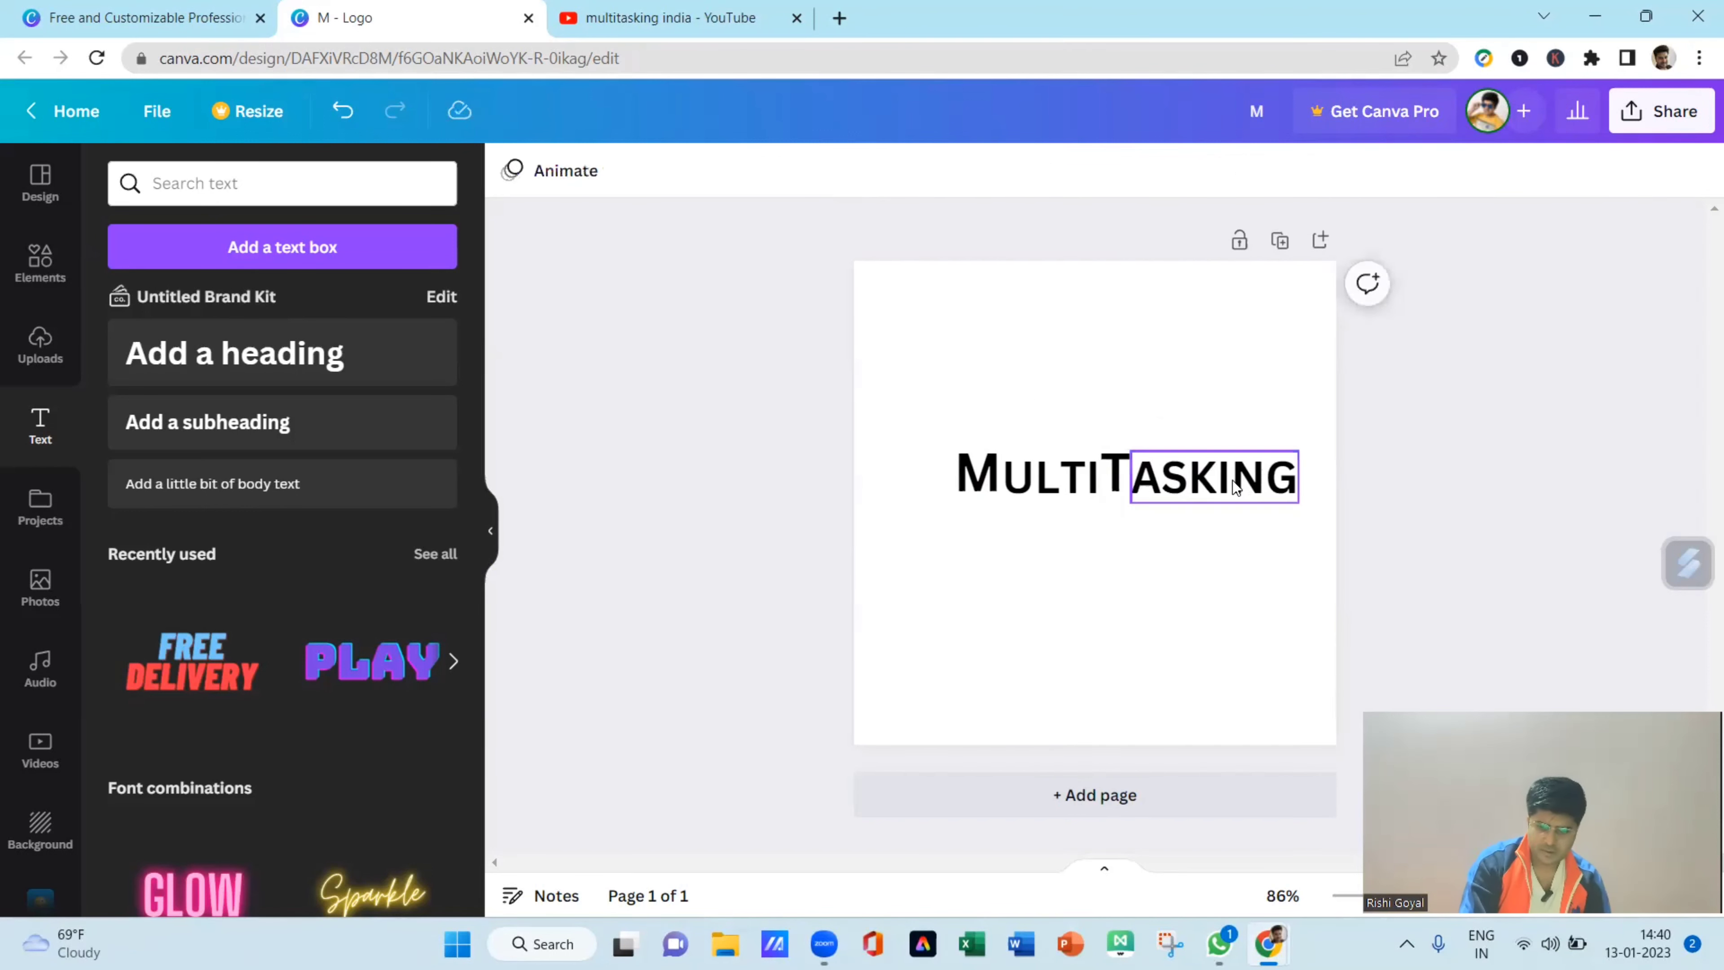
left_click(1232, 479)
left_click(711, 477)
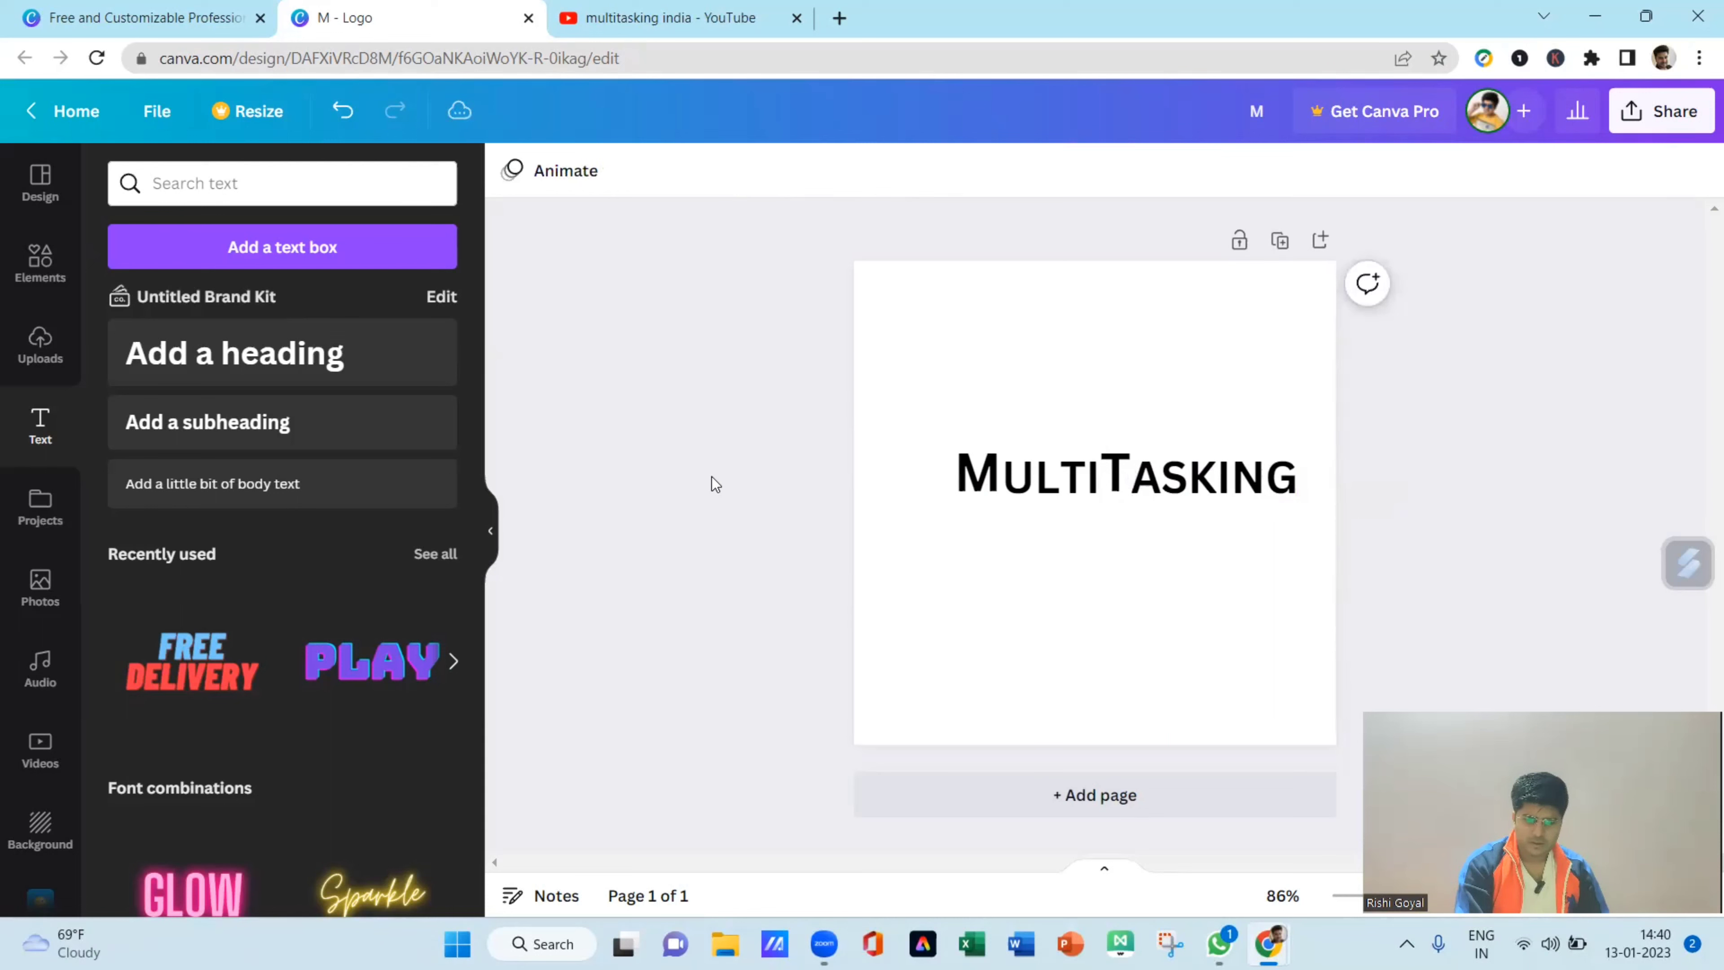
- Add a heading text below the "MULTITASKING" line and make it read "India"
left_click(255, 373)
left_click_drag(1112, 584, 1135, 636)
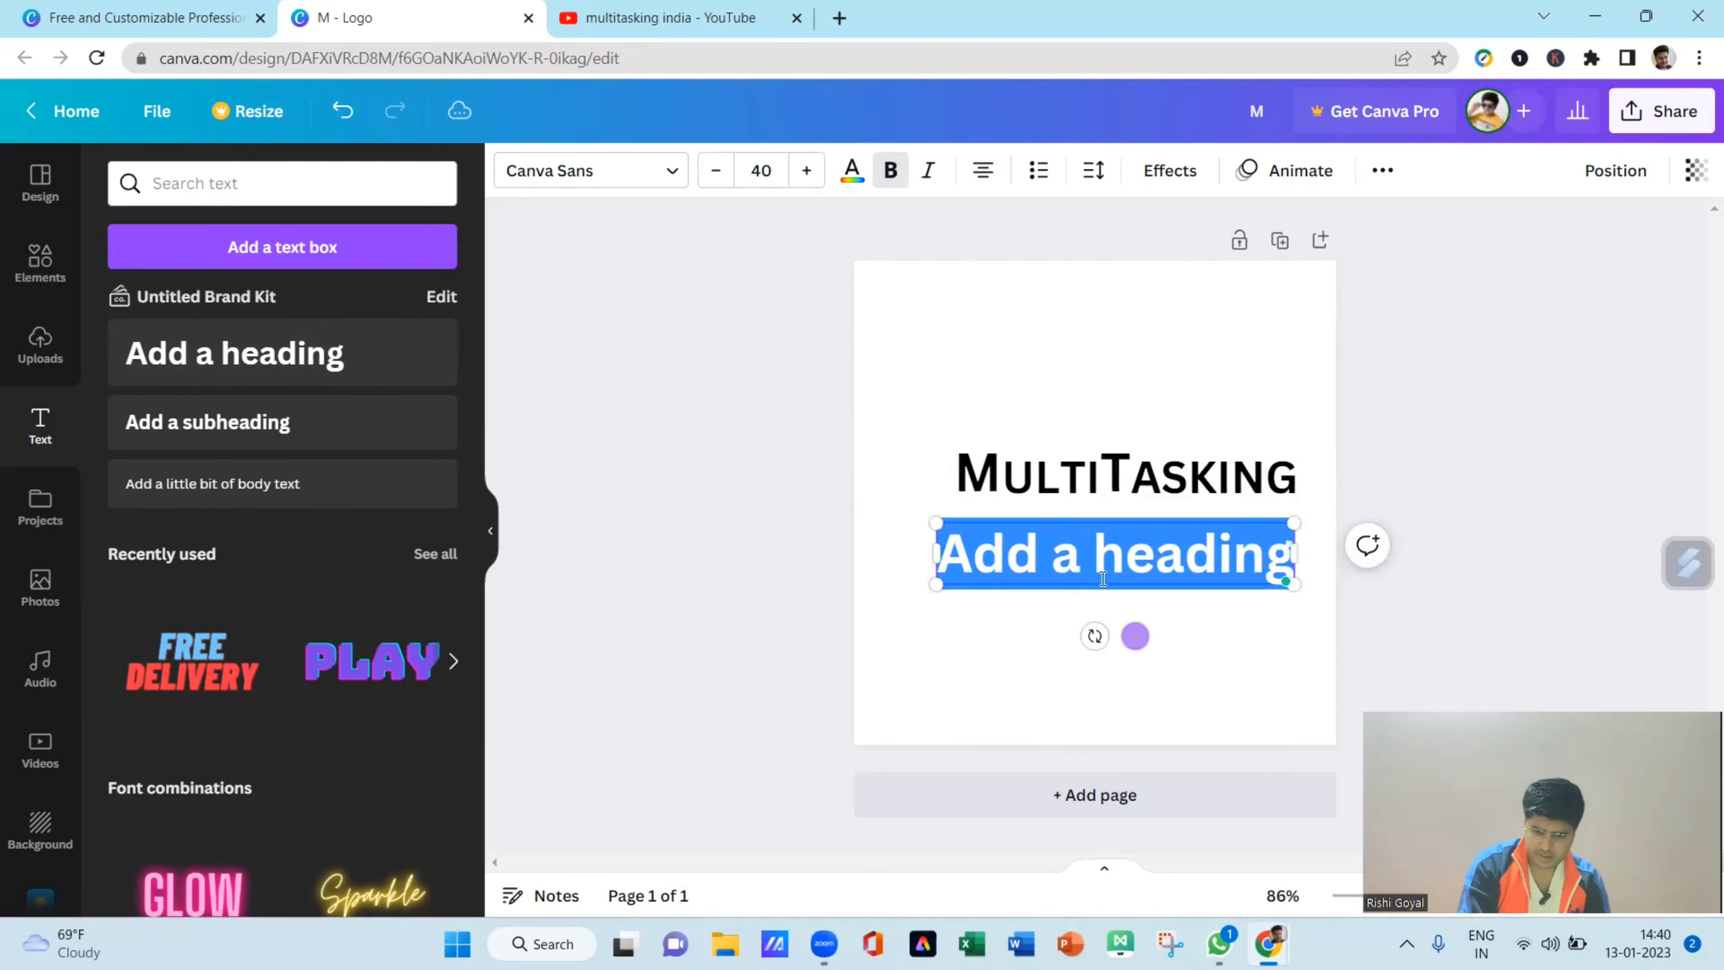
double_click(1094, 567)
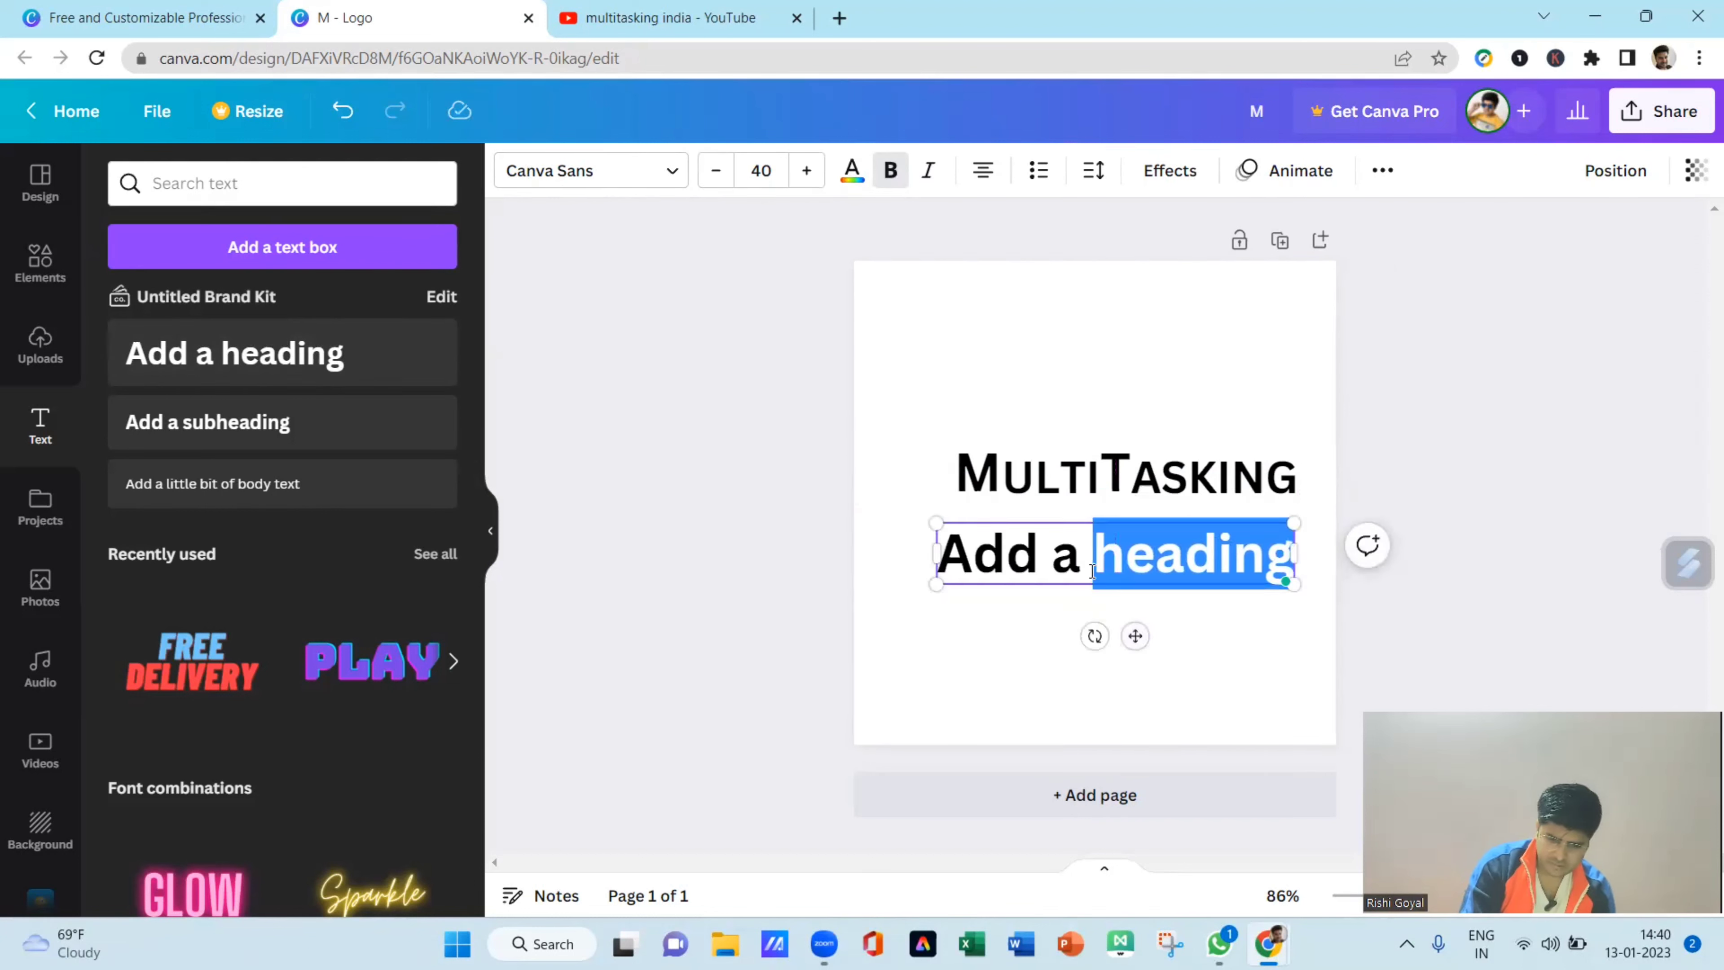
triple_click(1031, 554)
type("India")
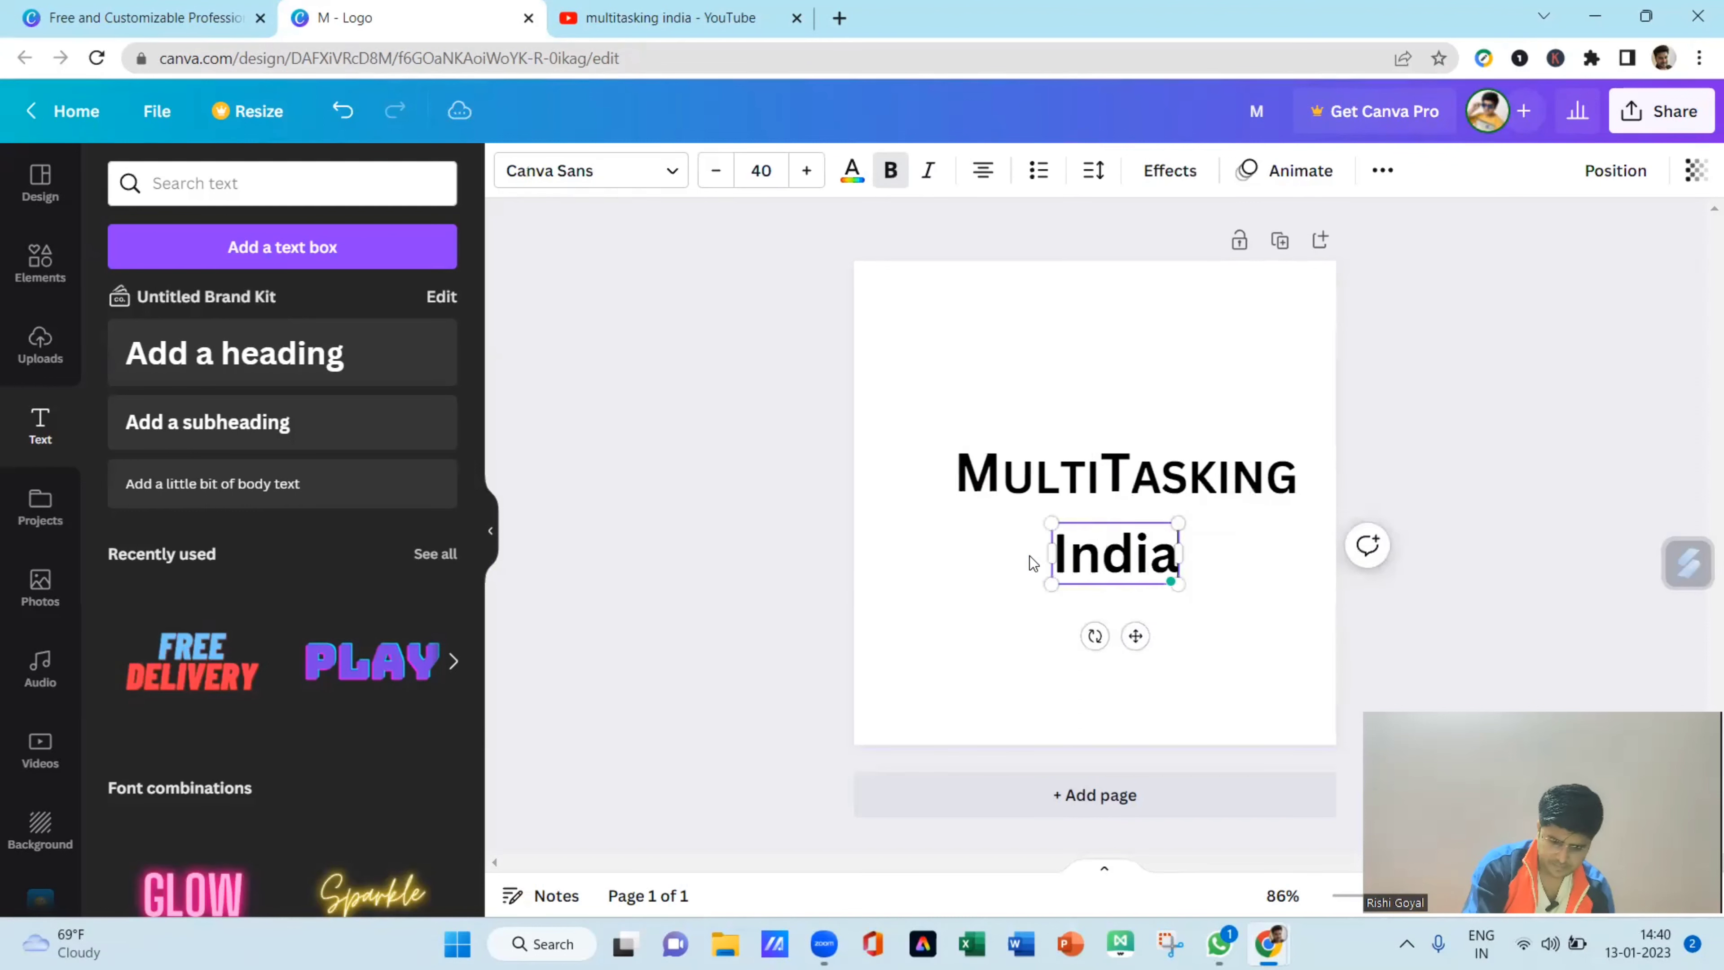
left_click(1497, 592)
- Rewrite the "India" heading in capitals as "INDIA"
left_click(1116, 563)
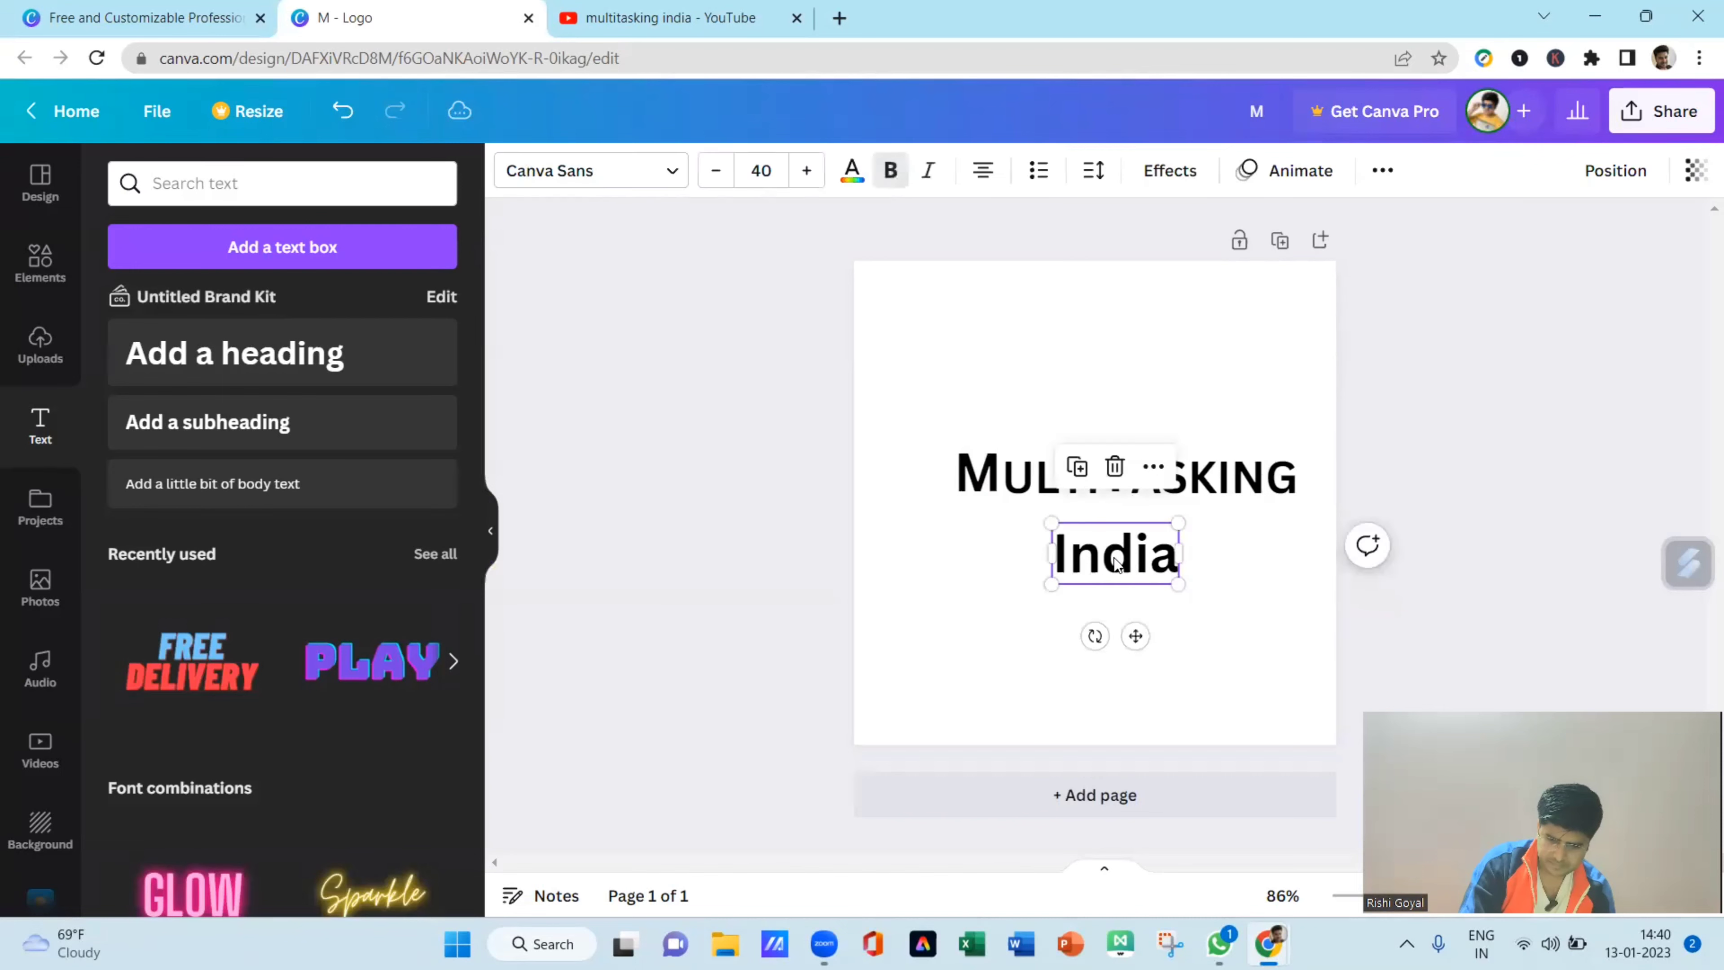
double_click(1082, 565)
key("BackSpace")
type("IN")
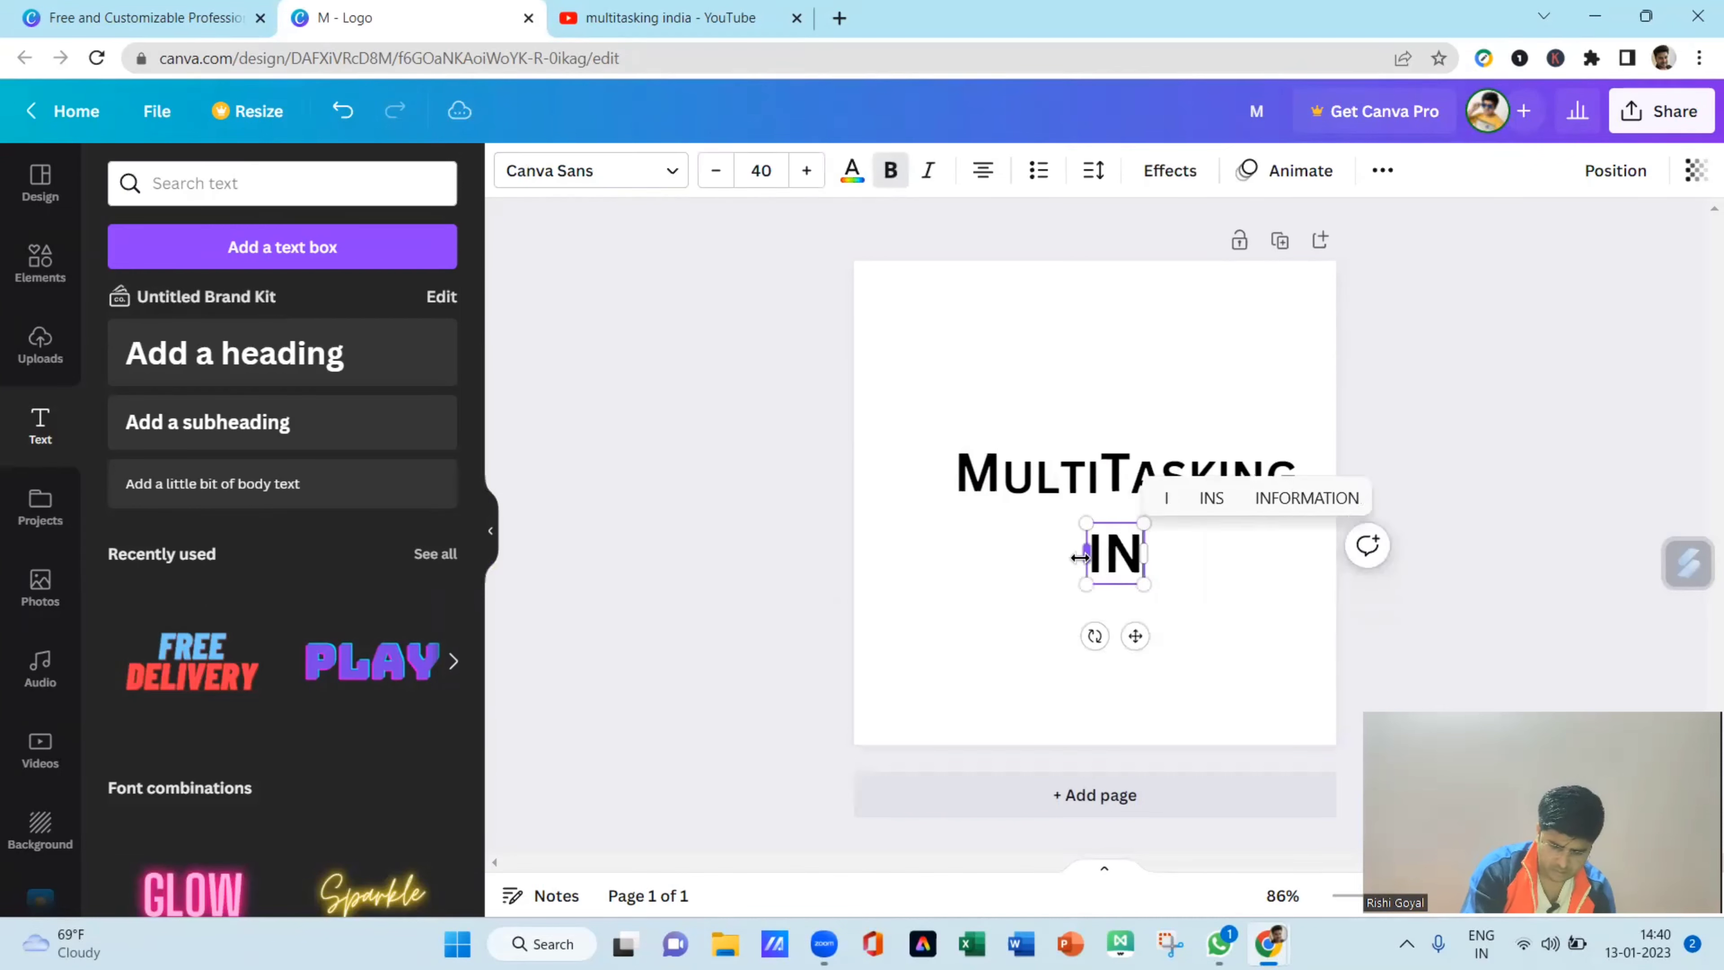
type("DIA")
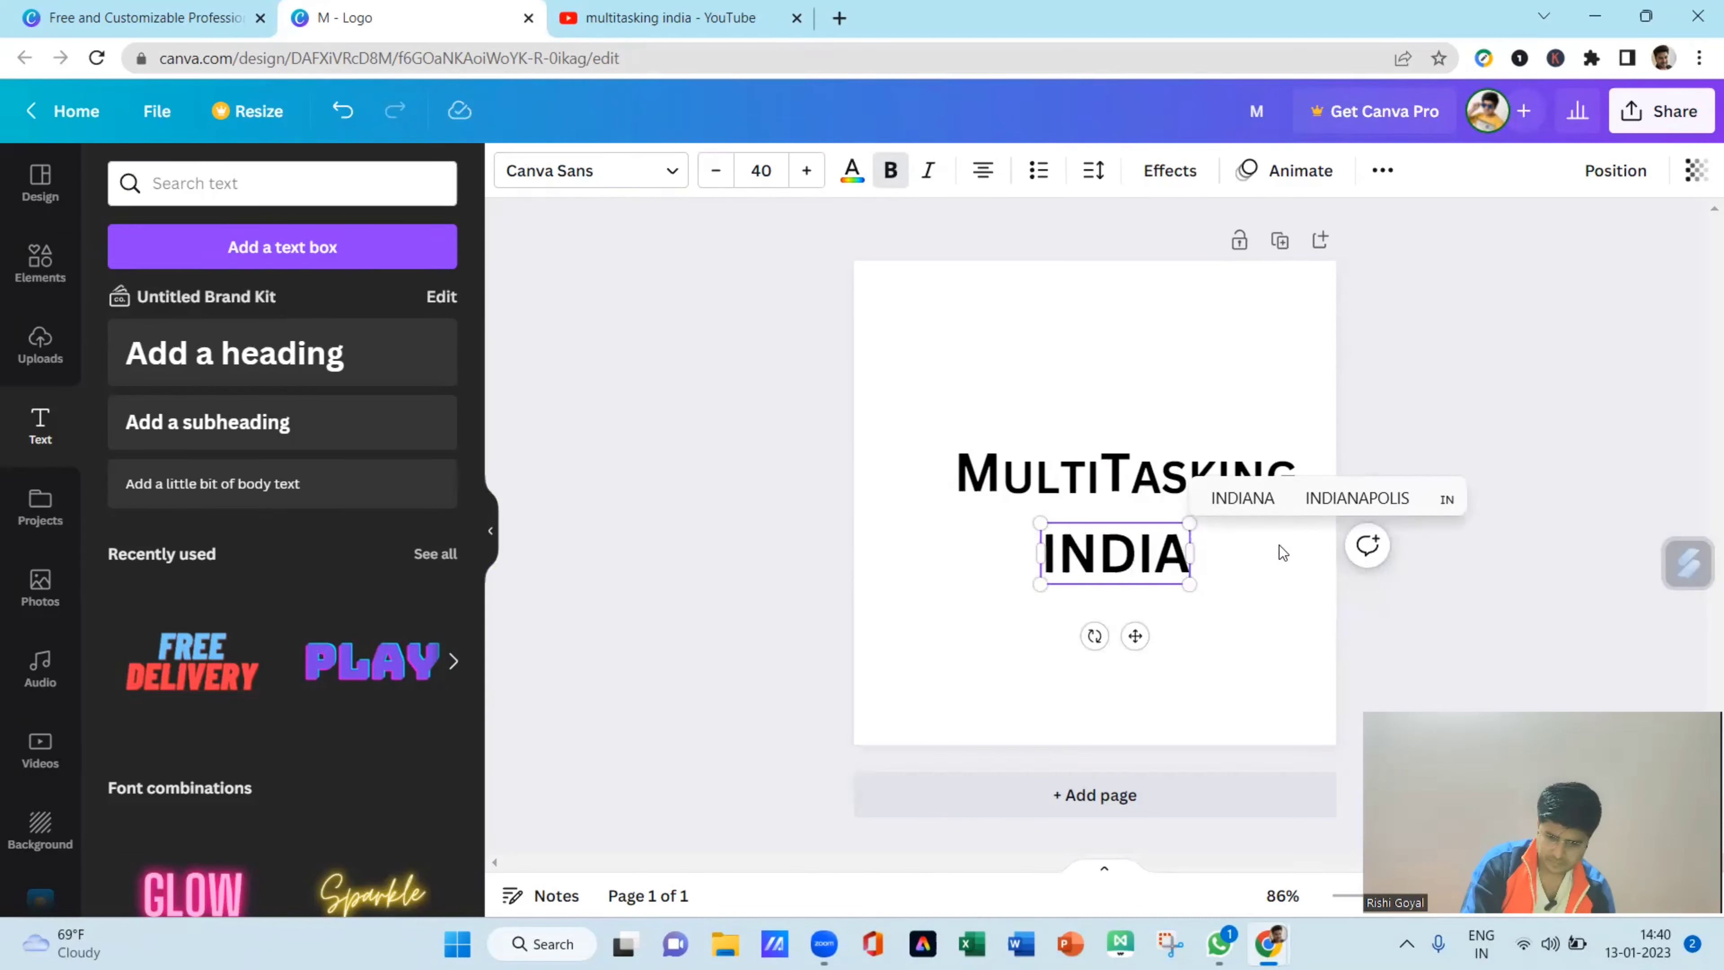
left_click(1524, 564)
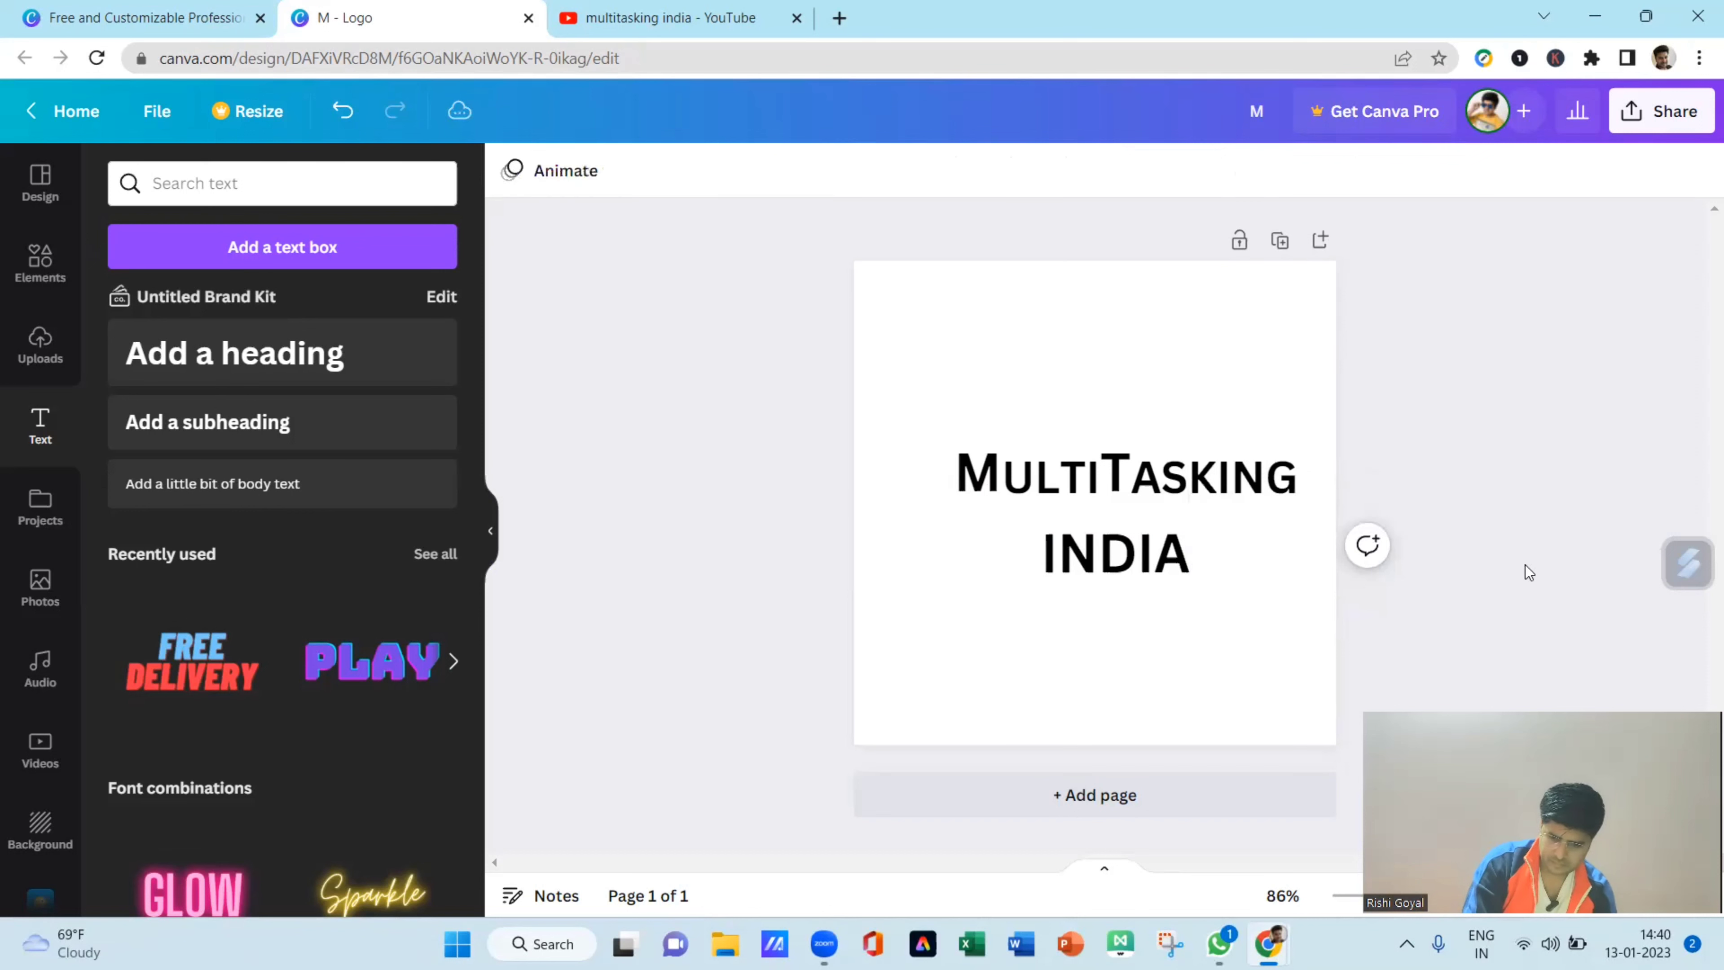
- Nudge the "INDIA" text up until it sits closely beneath "MULTITASKING" with a small gap
left_click(1140, 565)
key("Up")
key("Up")
key("Up")
key("Up")
key("Up")
key("Up")
key("Up")
key("Up")
key("Up")
key("Up")
key("Up")
key("Up")
key("Up")
key("Up")
key("Up")
key("Up")
key("Up")
key("Up")
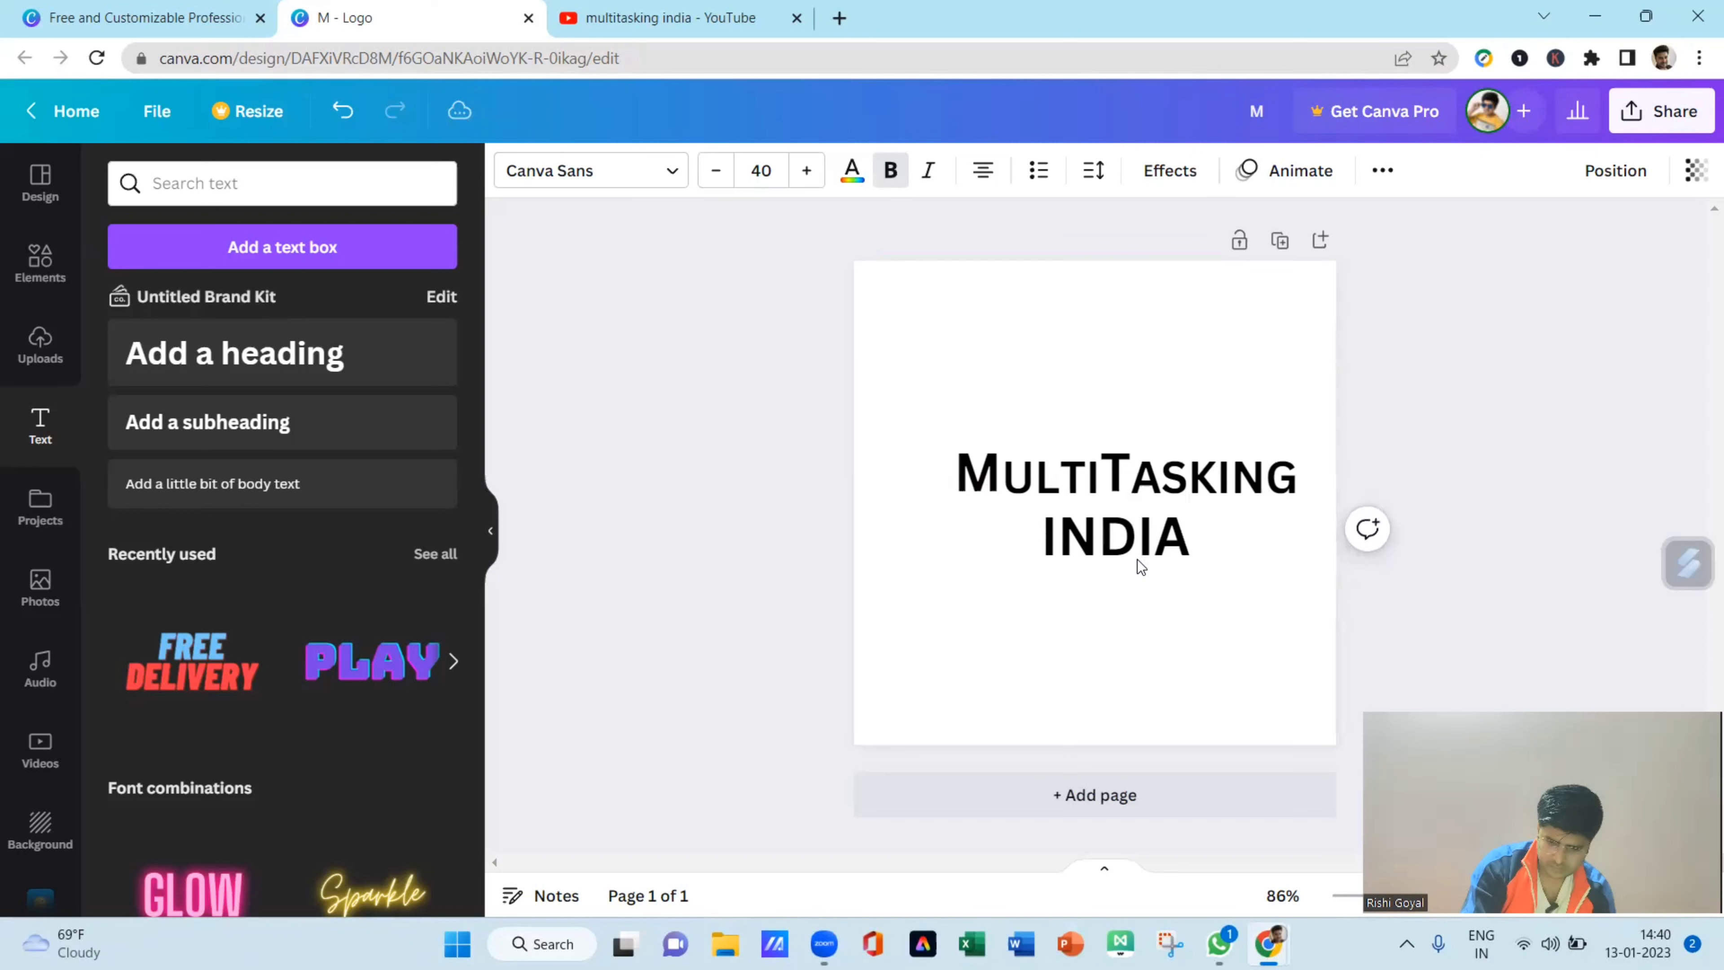
key("Up")
key("Up")
key("Up")
key("Up")
key("Up")
key("Up")
key("Up")
key("Up")
key("Up")
key("Up")
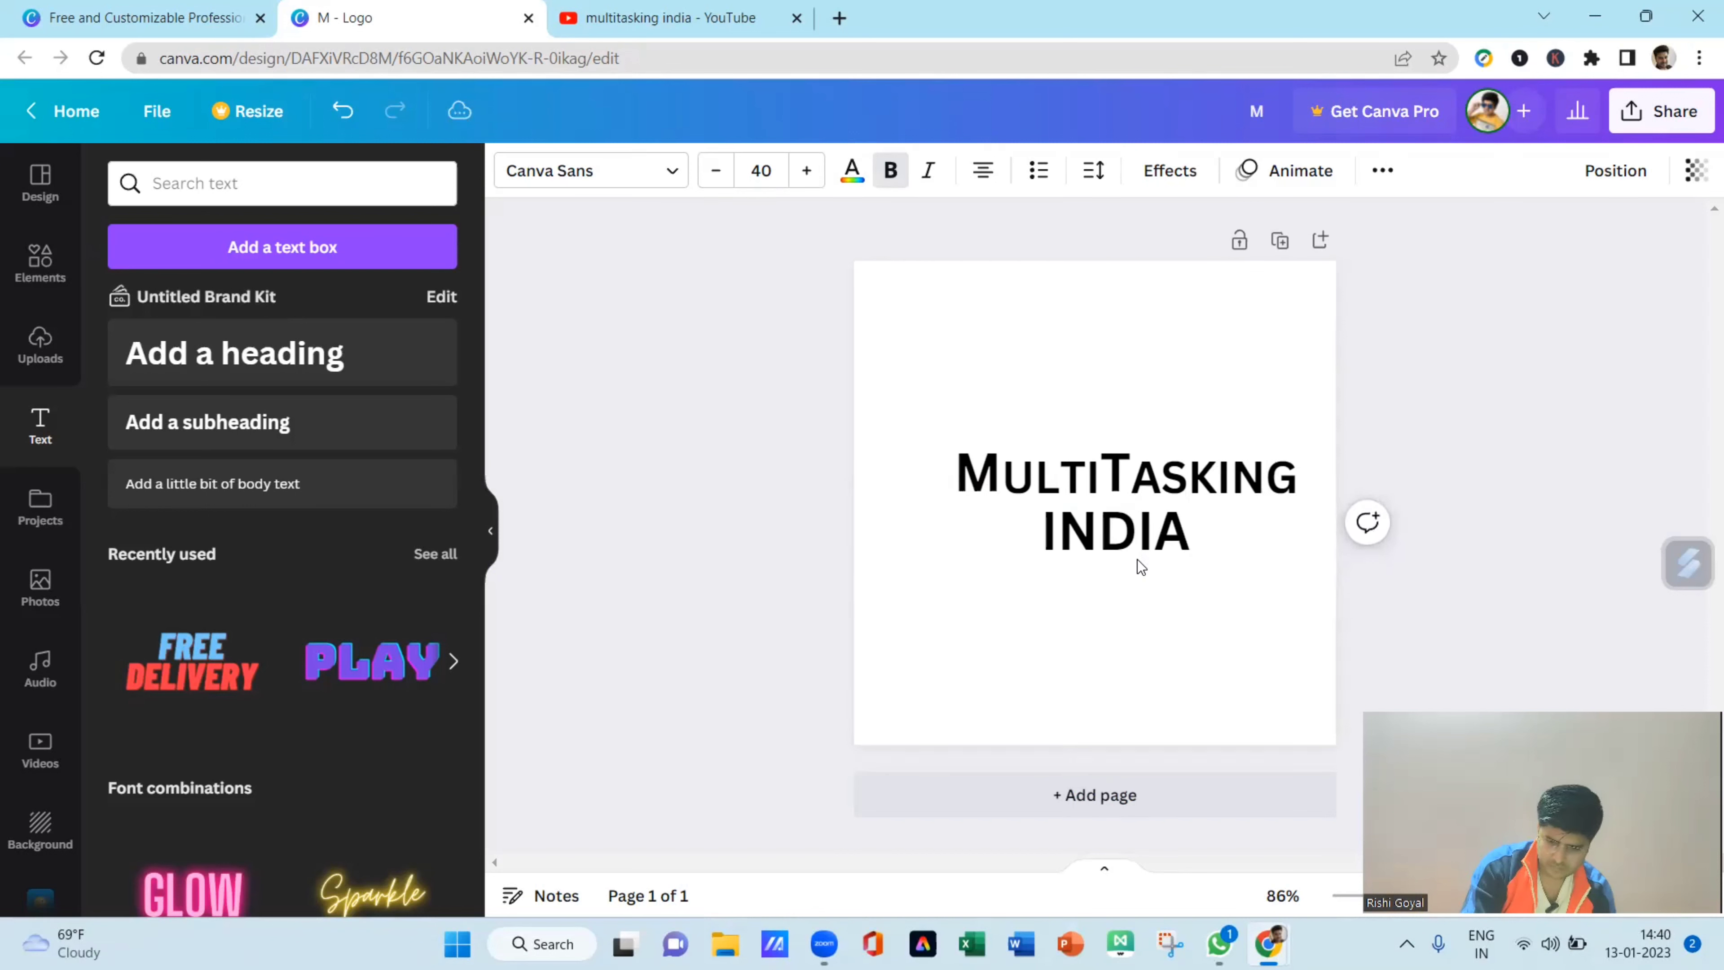
key("Up")
key("Up")
key("Up")
key("Up")
key("Up")
key("Up")
key("Up")
key("Up")
key("Up")
key("Up")
key("Up")
key("Up")
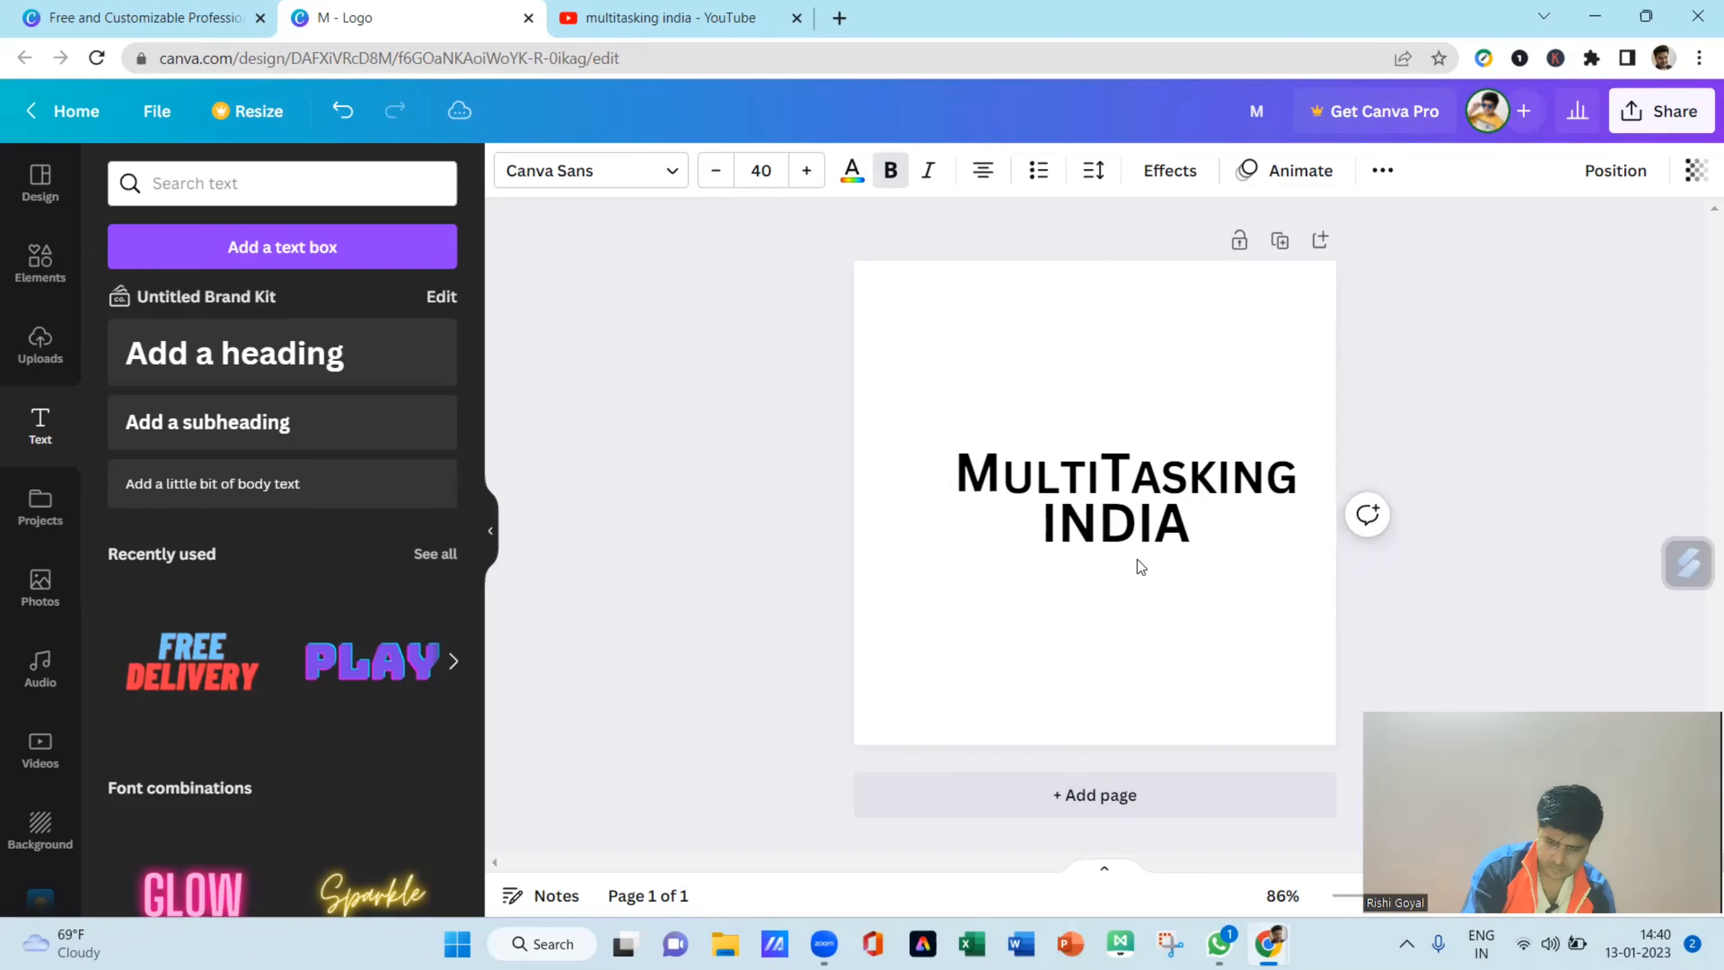
key("Down")
key("Down")
key("Down")
key("Down")
key("Down")
key("Down")
key("Down")
key("Down")
key("Down")
key("Down")
key("Down")
key("Down")
key("Down")
key("Down")
key("Down")
key("Down")
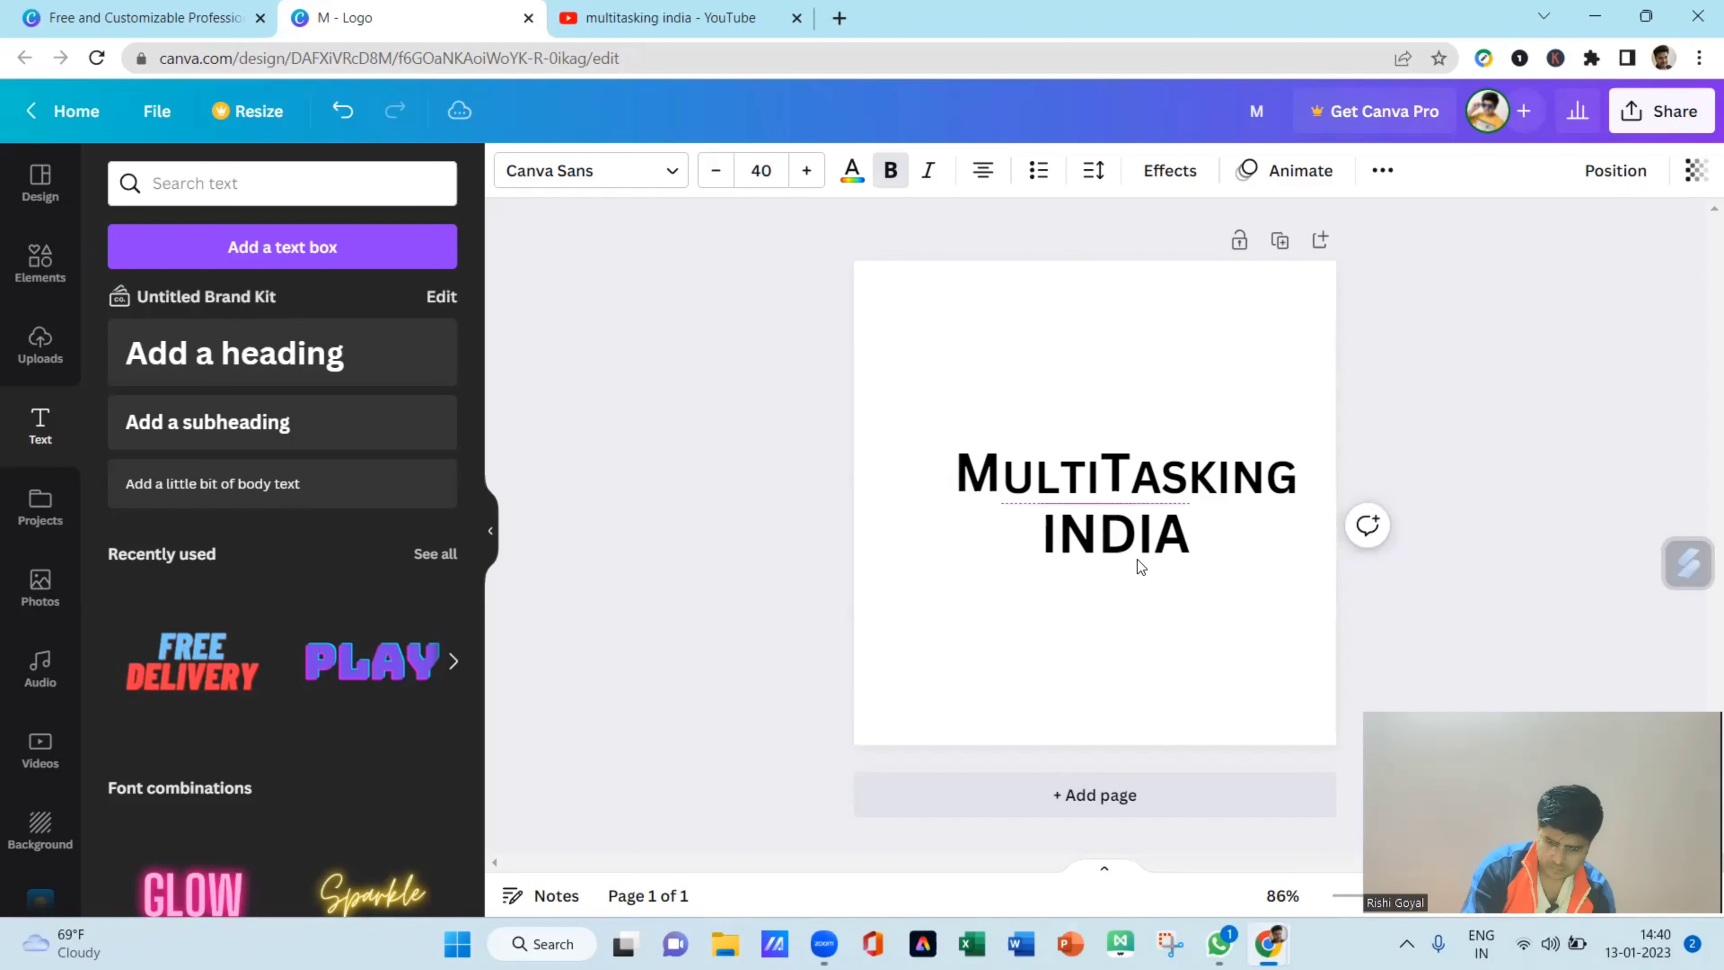
left_click(1487, 502)
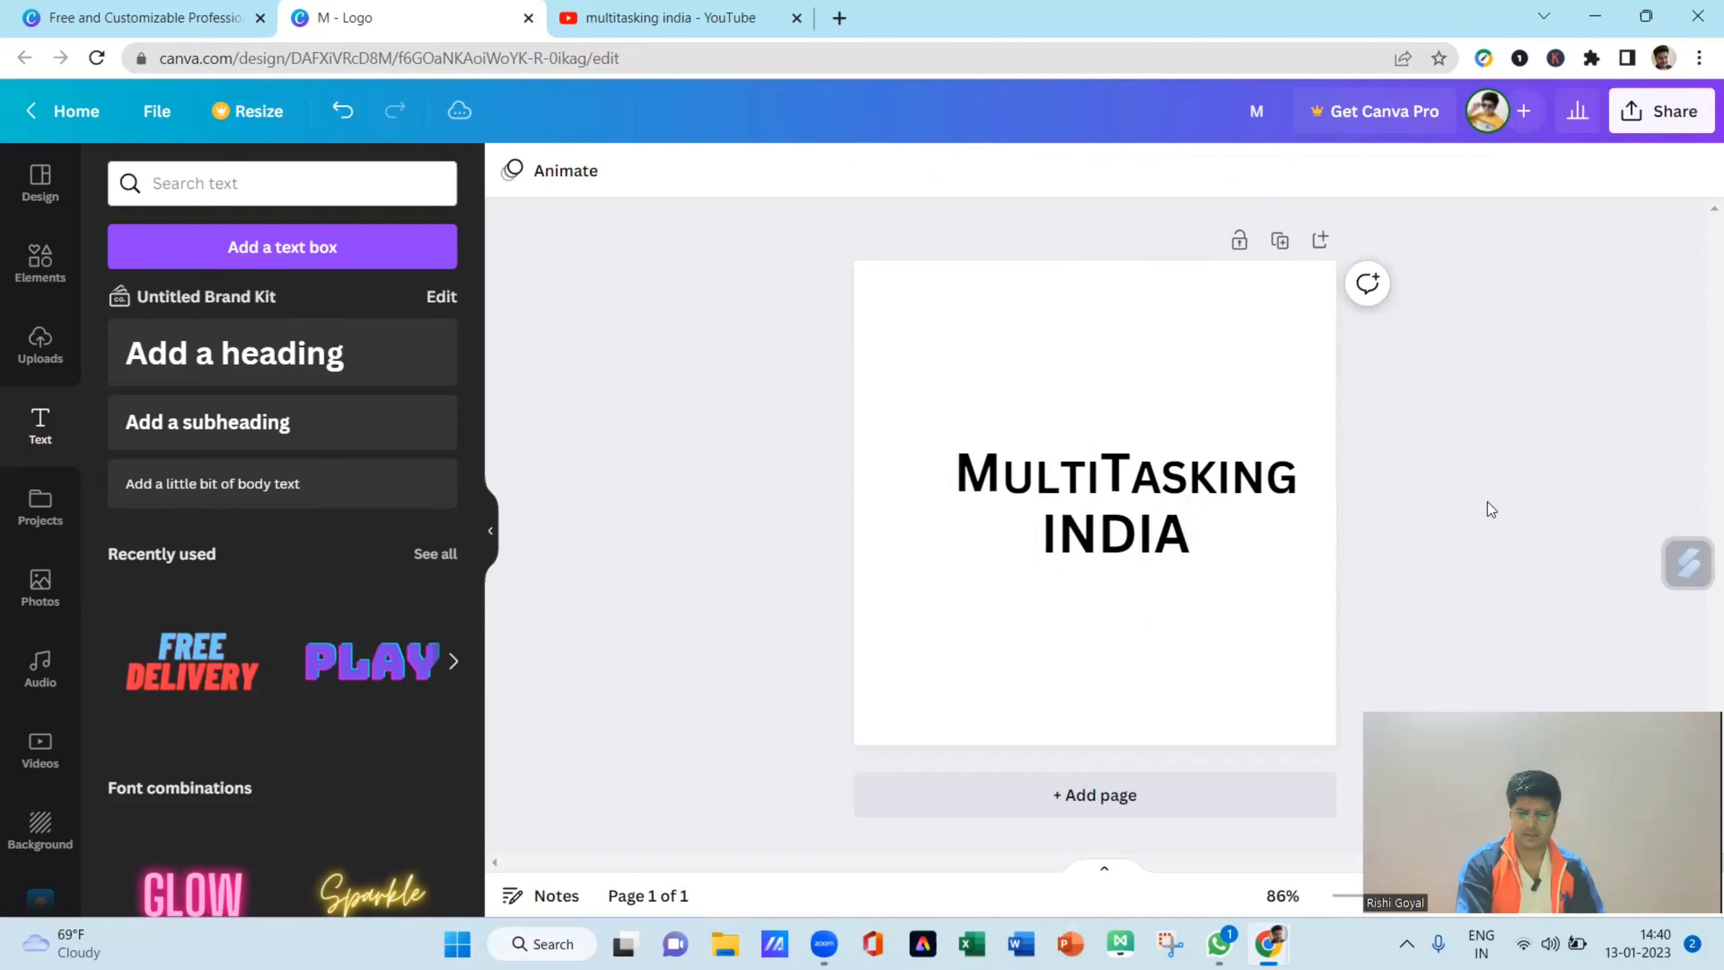
left_click(991, 477)
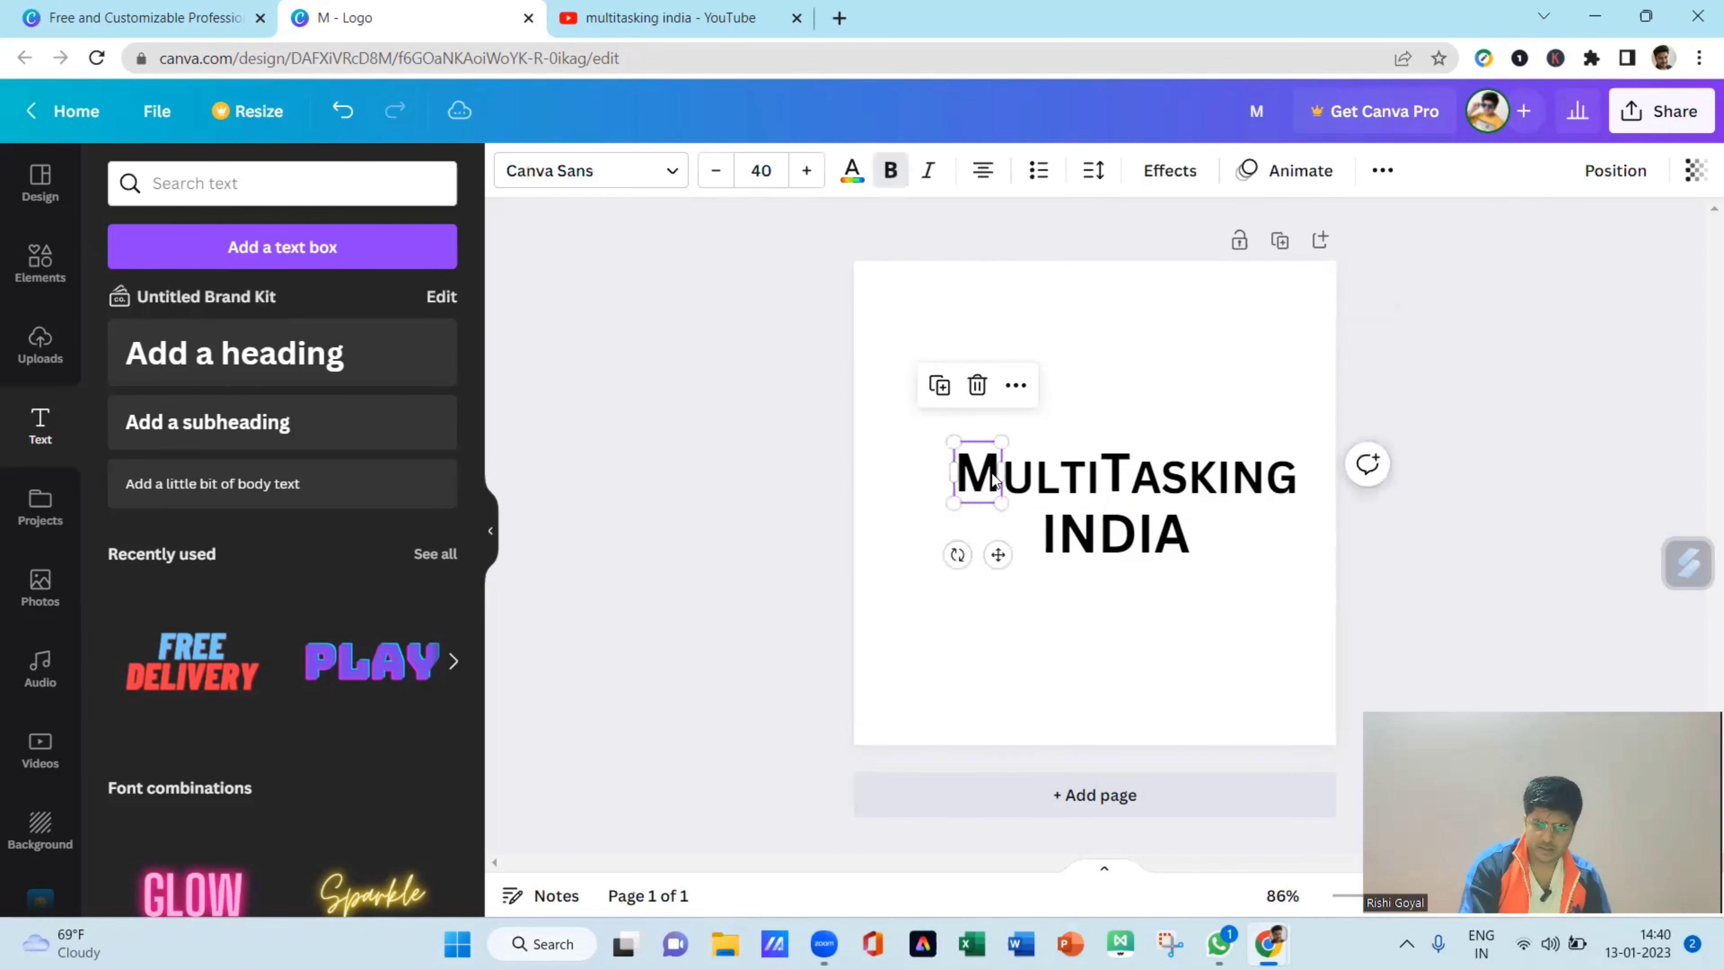
left_click(853, 178)
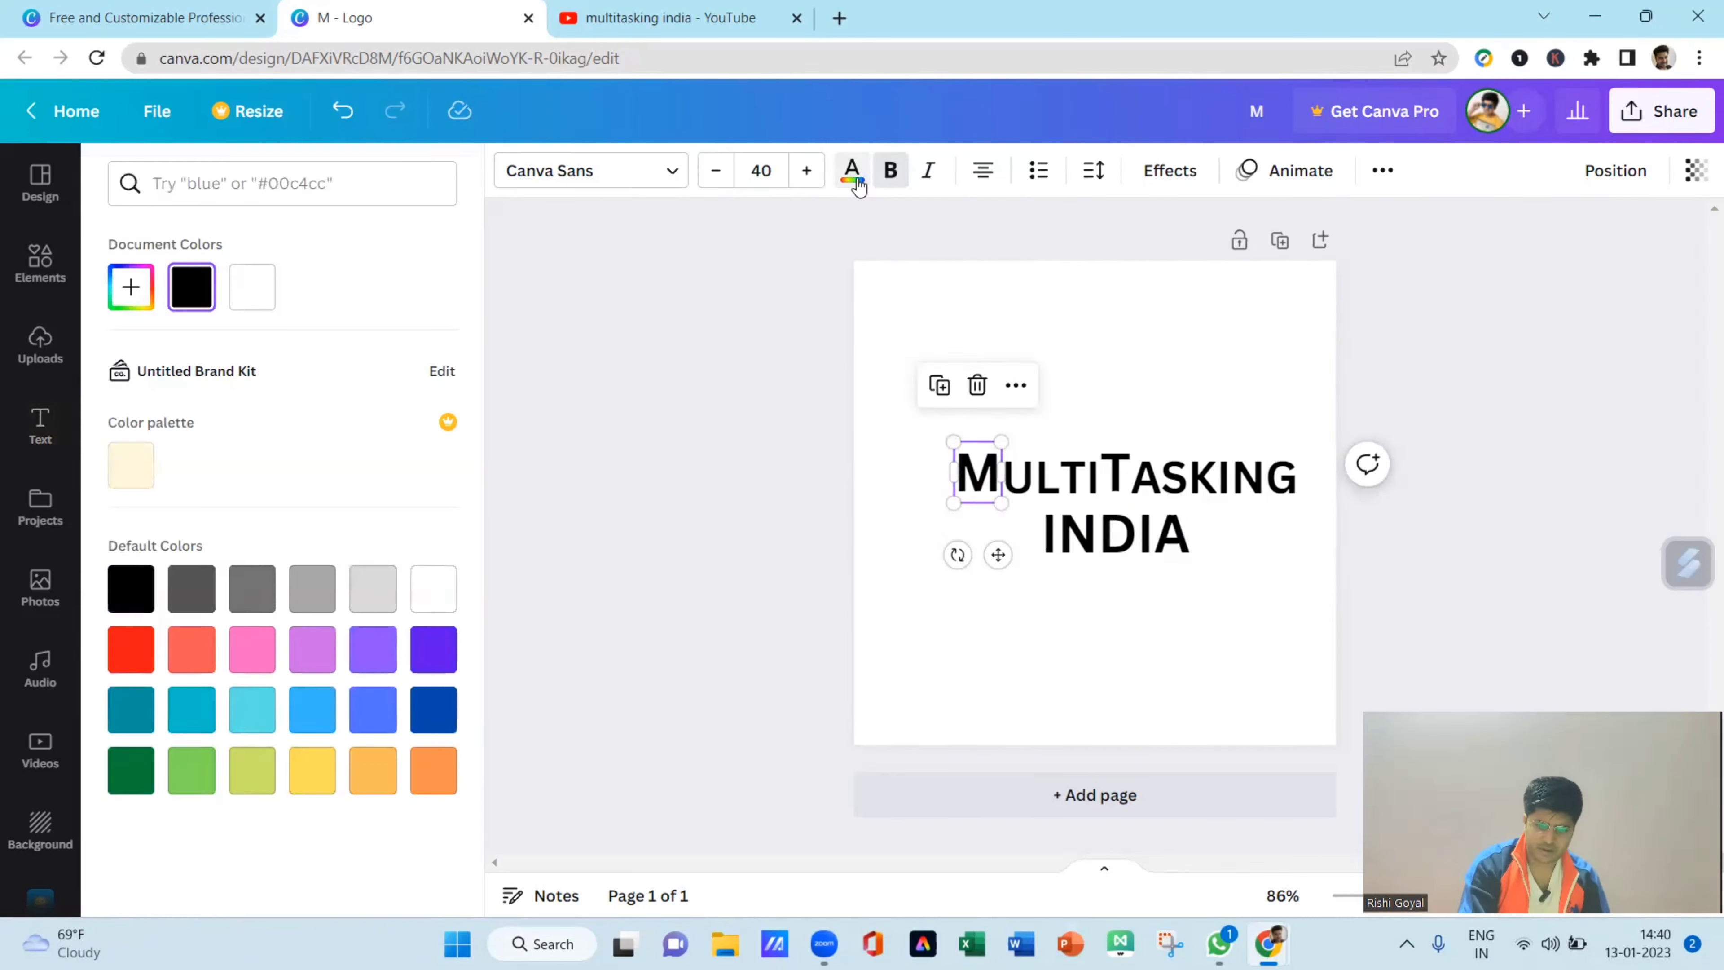
left_click(742, 469)
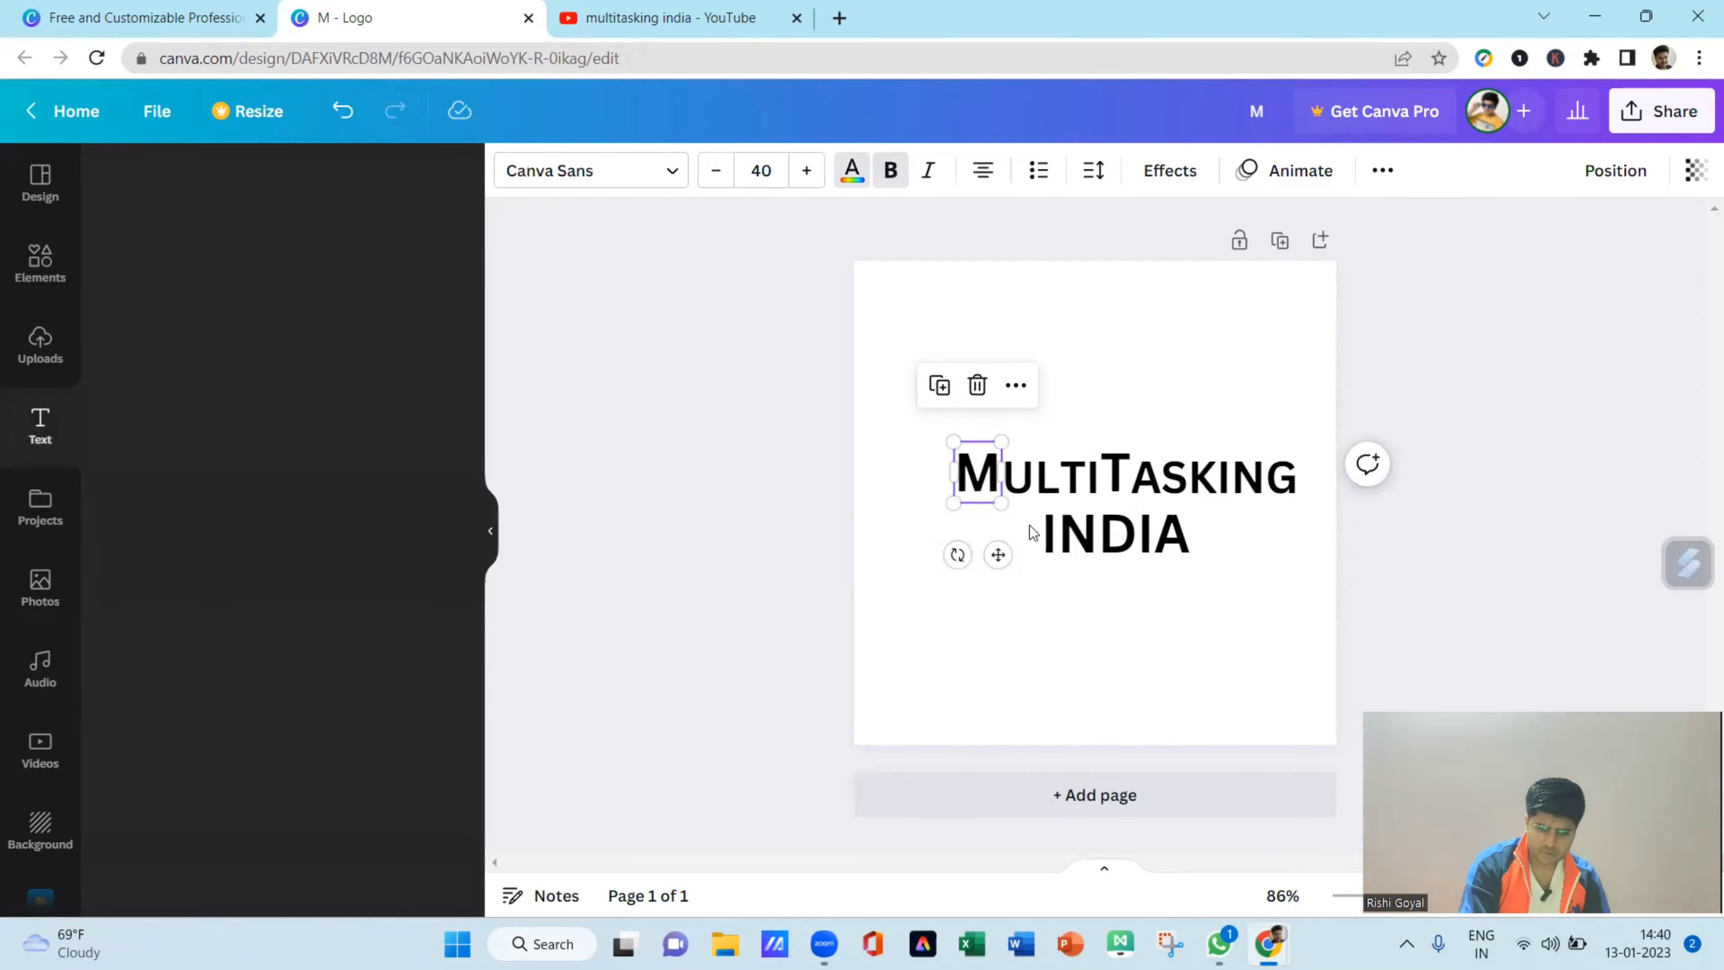
left_click(1257, 419)
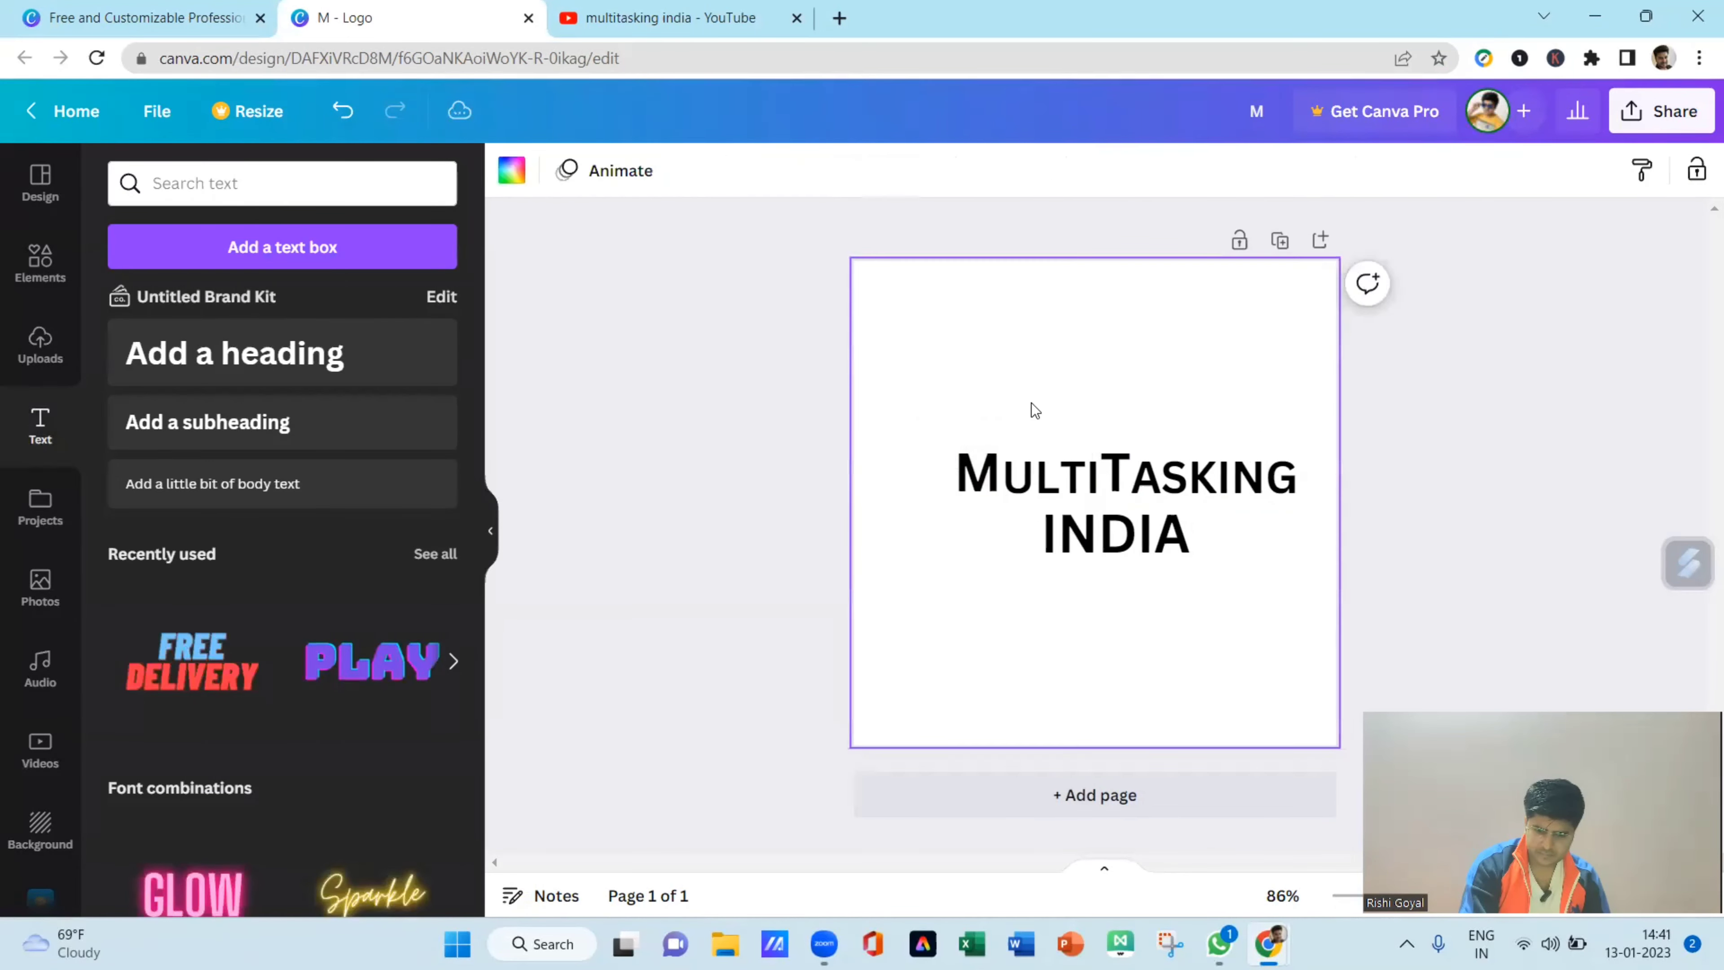
- Color all the text pieces of the "MULTITASKING" line orange
left_click_drag(935, 413, 1249, 493)
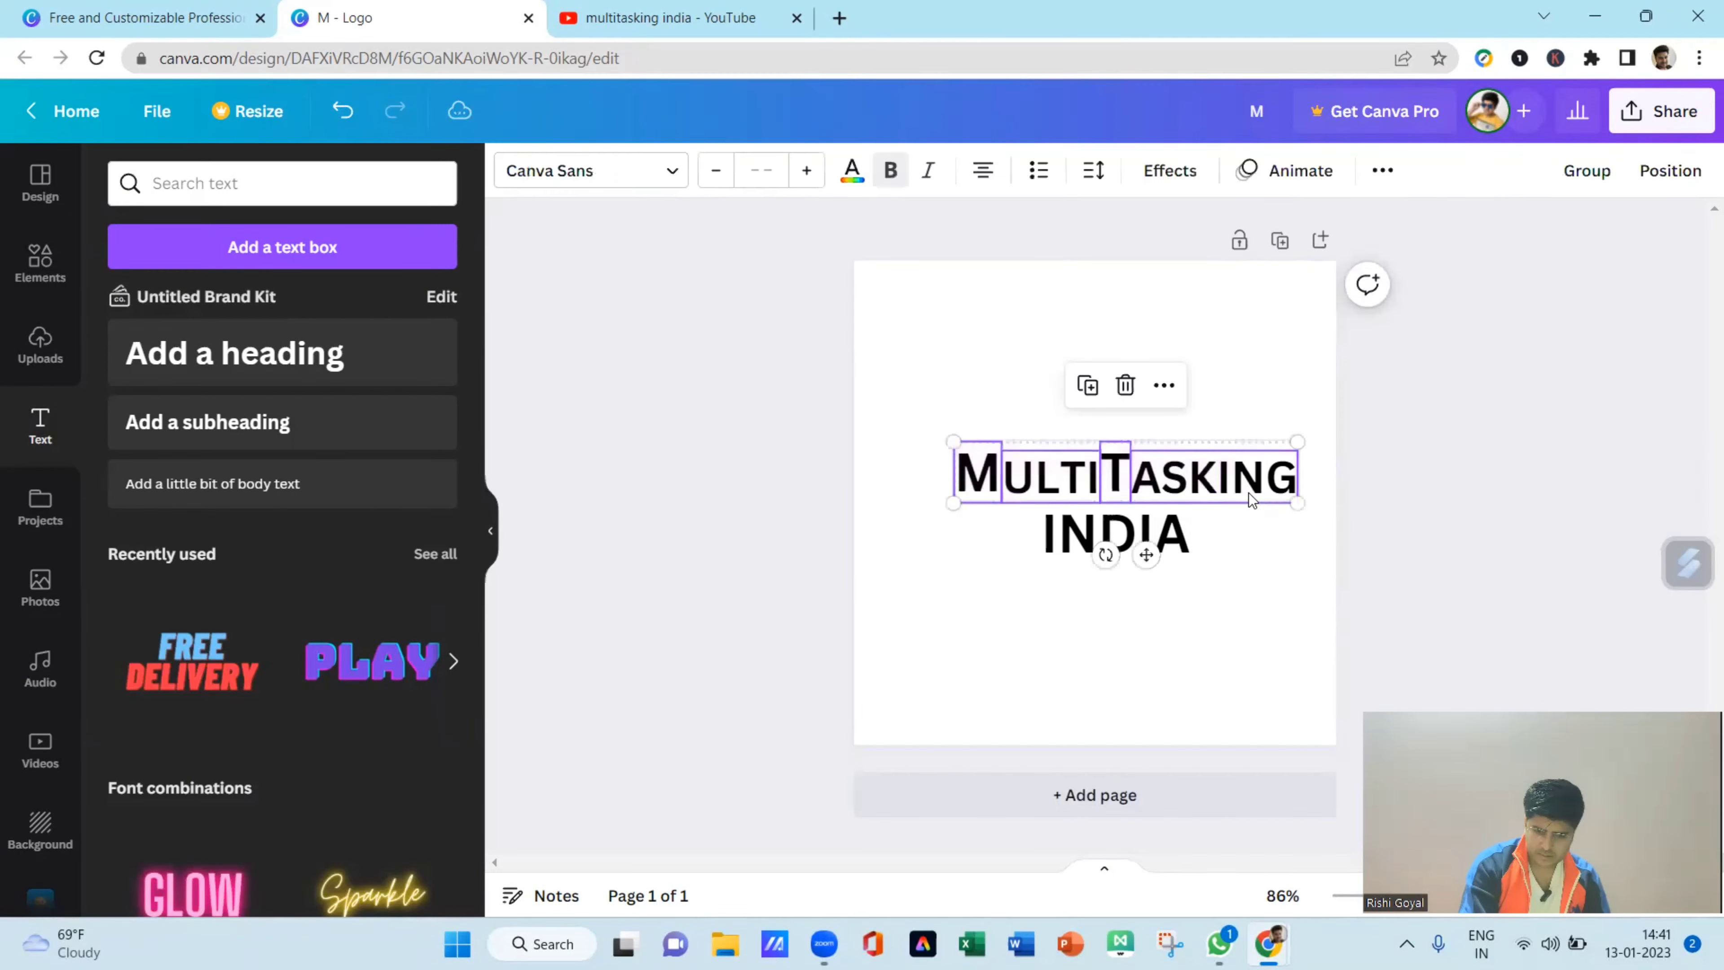
left_click(852, 185)
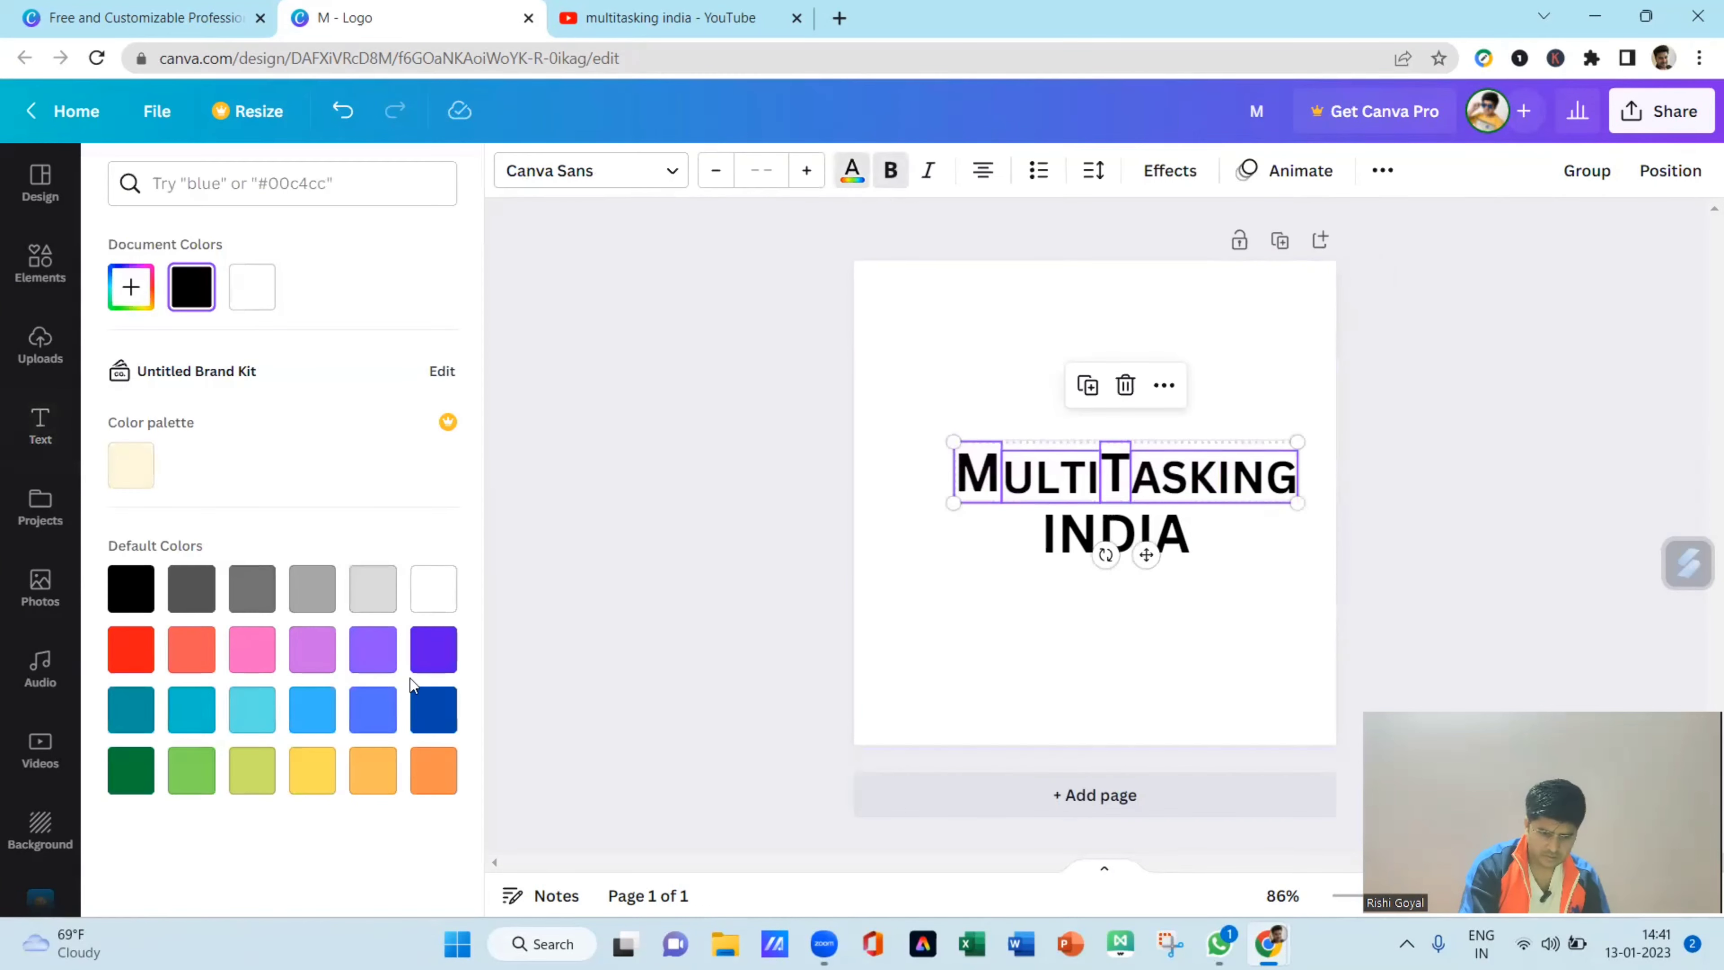
left_click(434, 770)
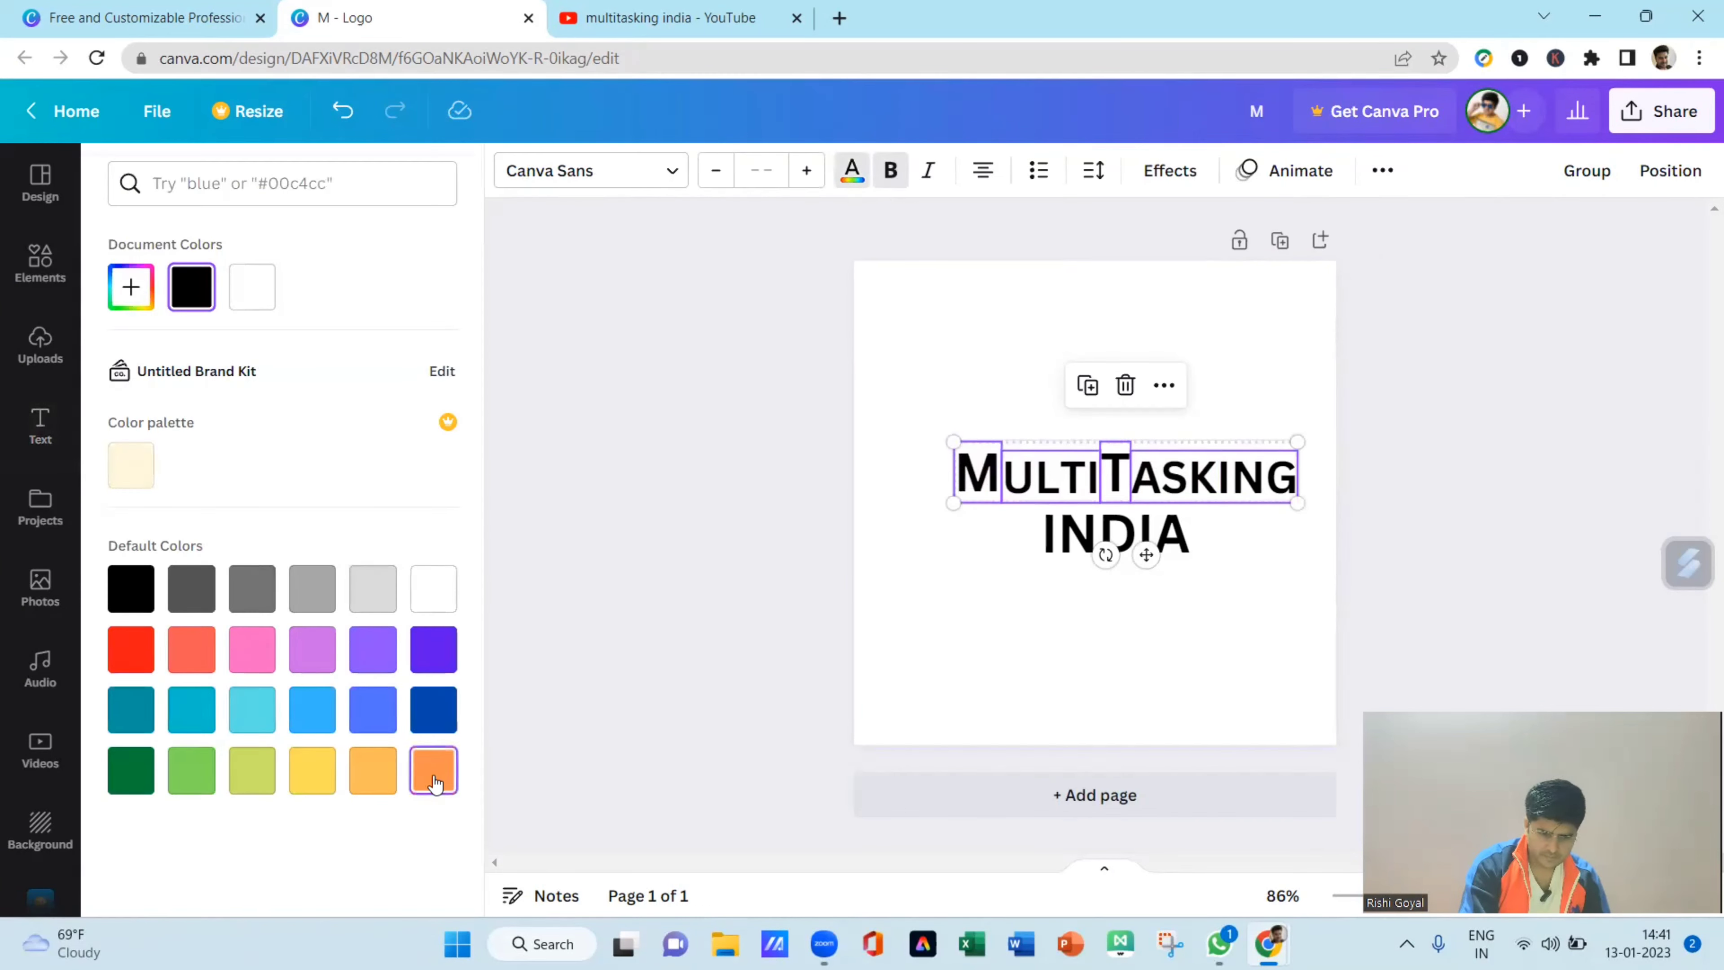
left_click(1447, 567)
- Color the "INDIA" text dark green
left_click(1084, 534)
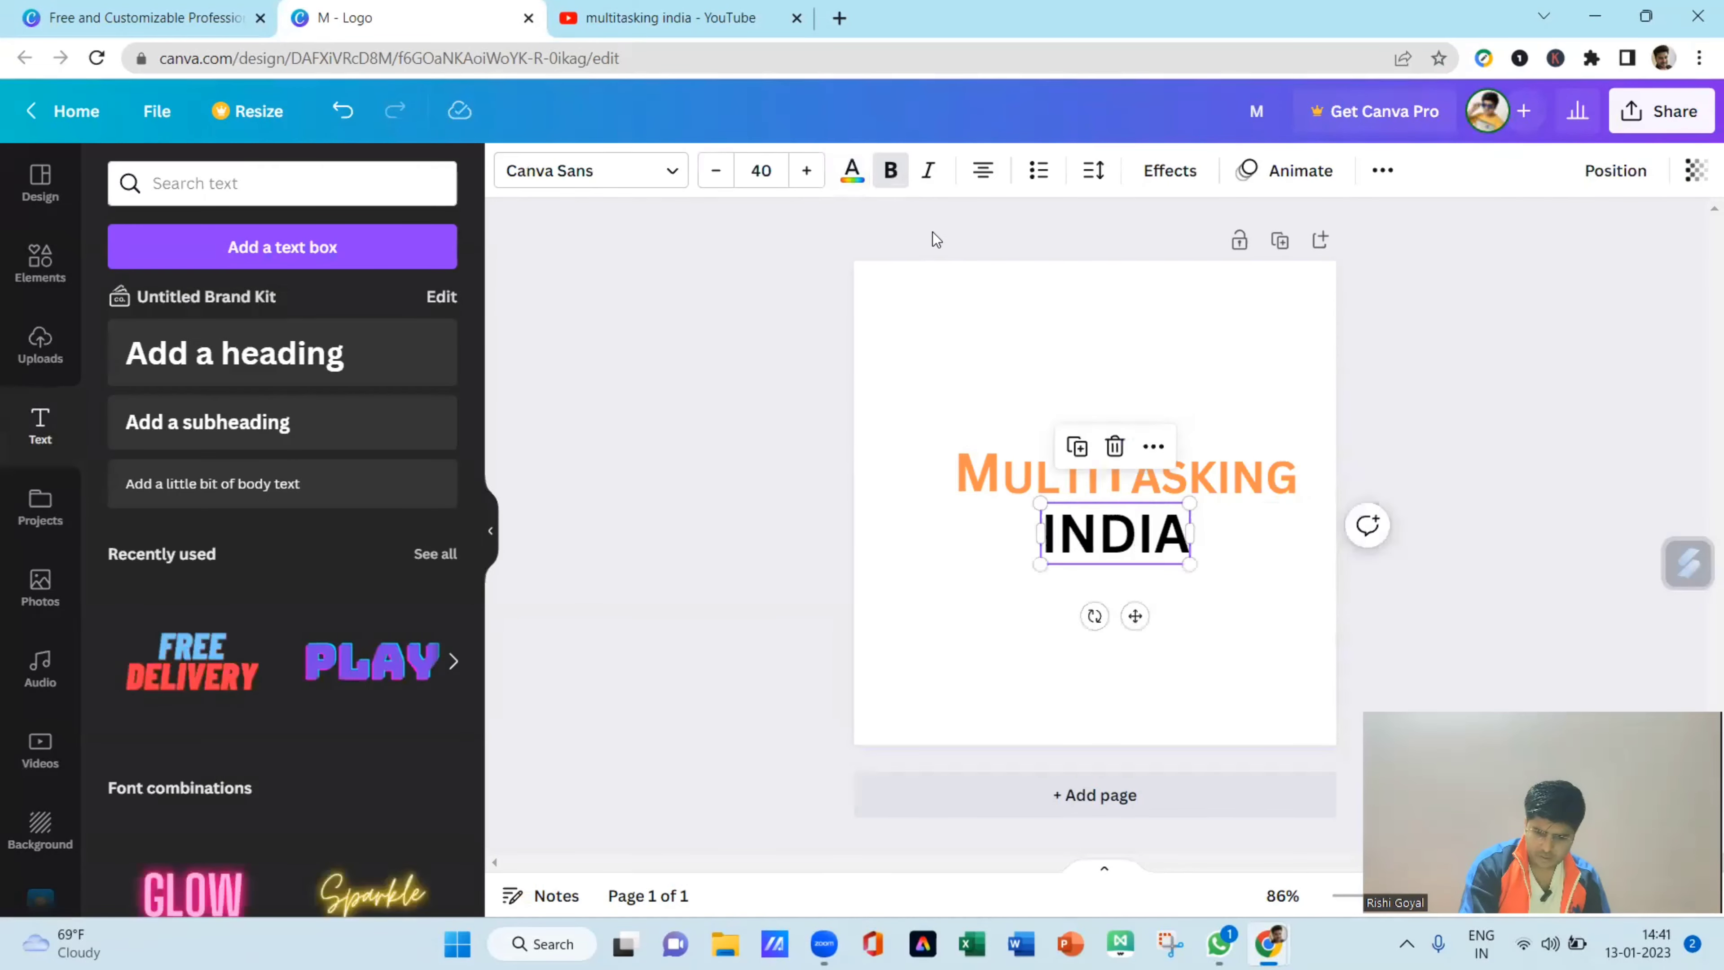
left_click(853, 174)
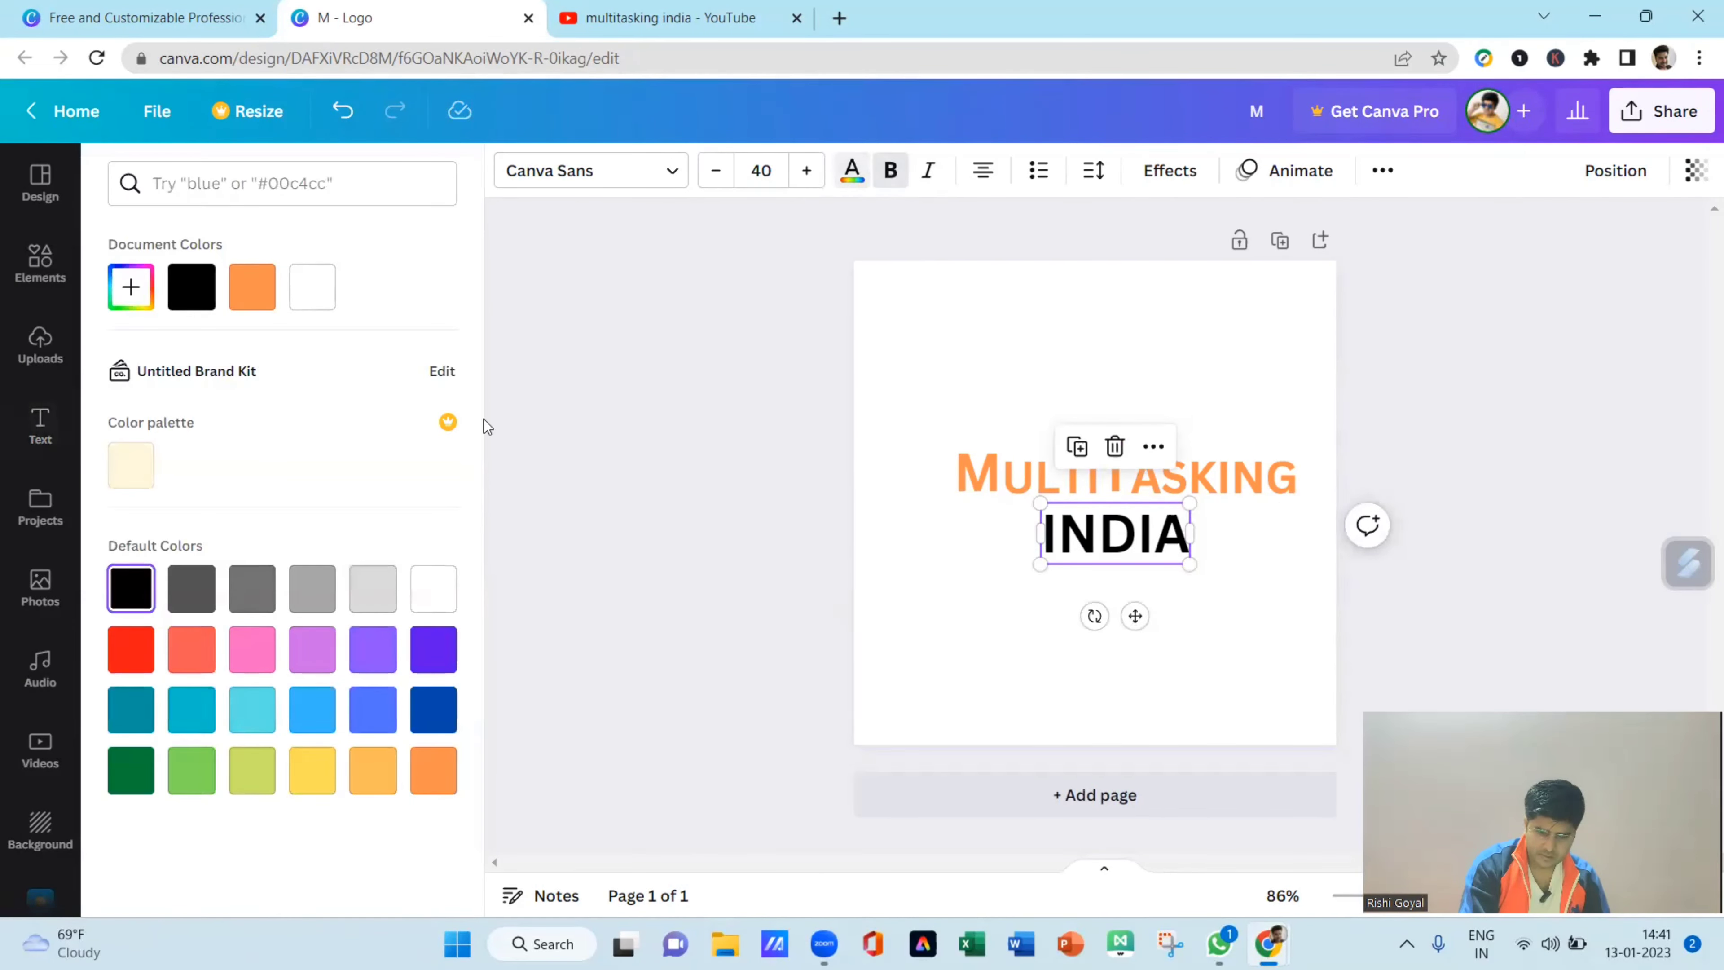
left_click(125, 775)
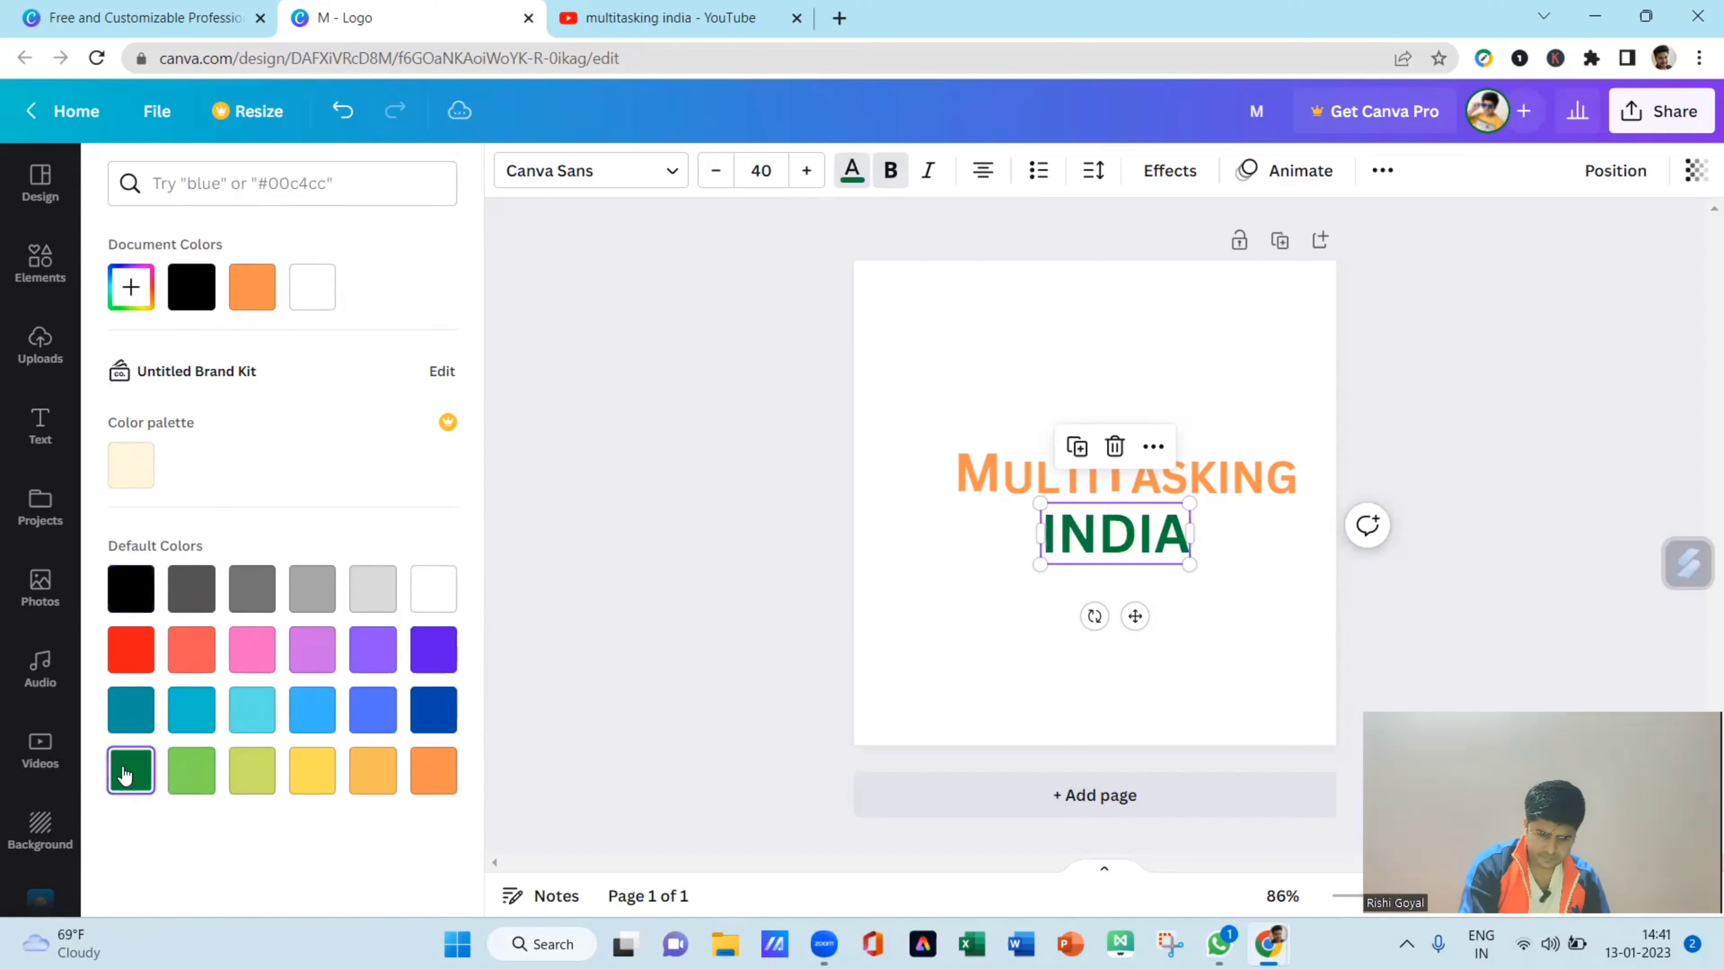
left_click(1554, 569)
- Nudge the "INDIA" text down to open a wider gap beneath the "MULTITASKING" line
left_click(1145, 539)
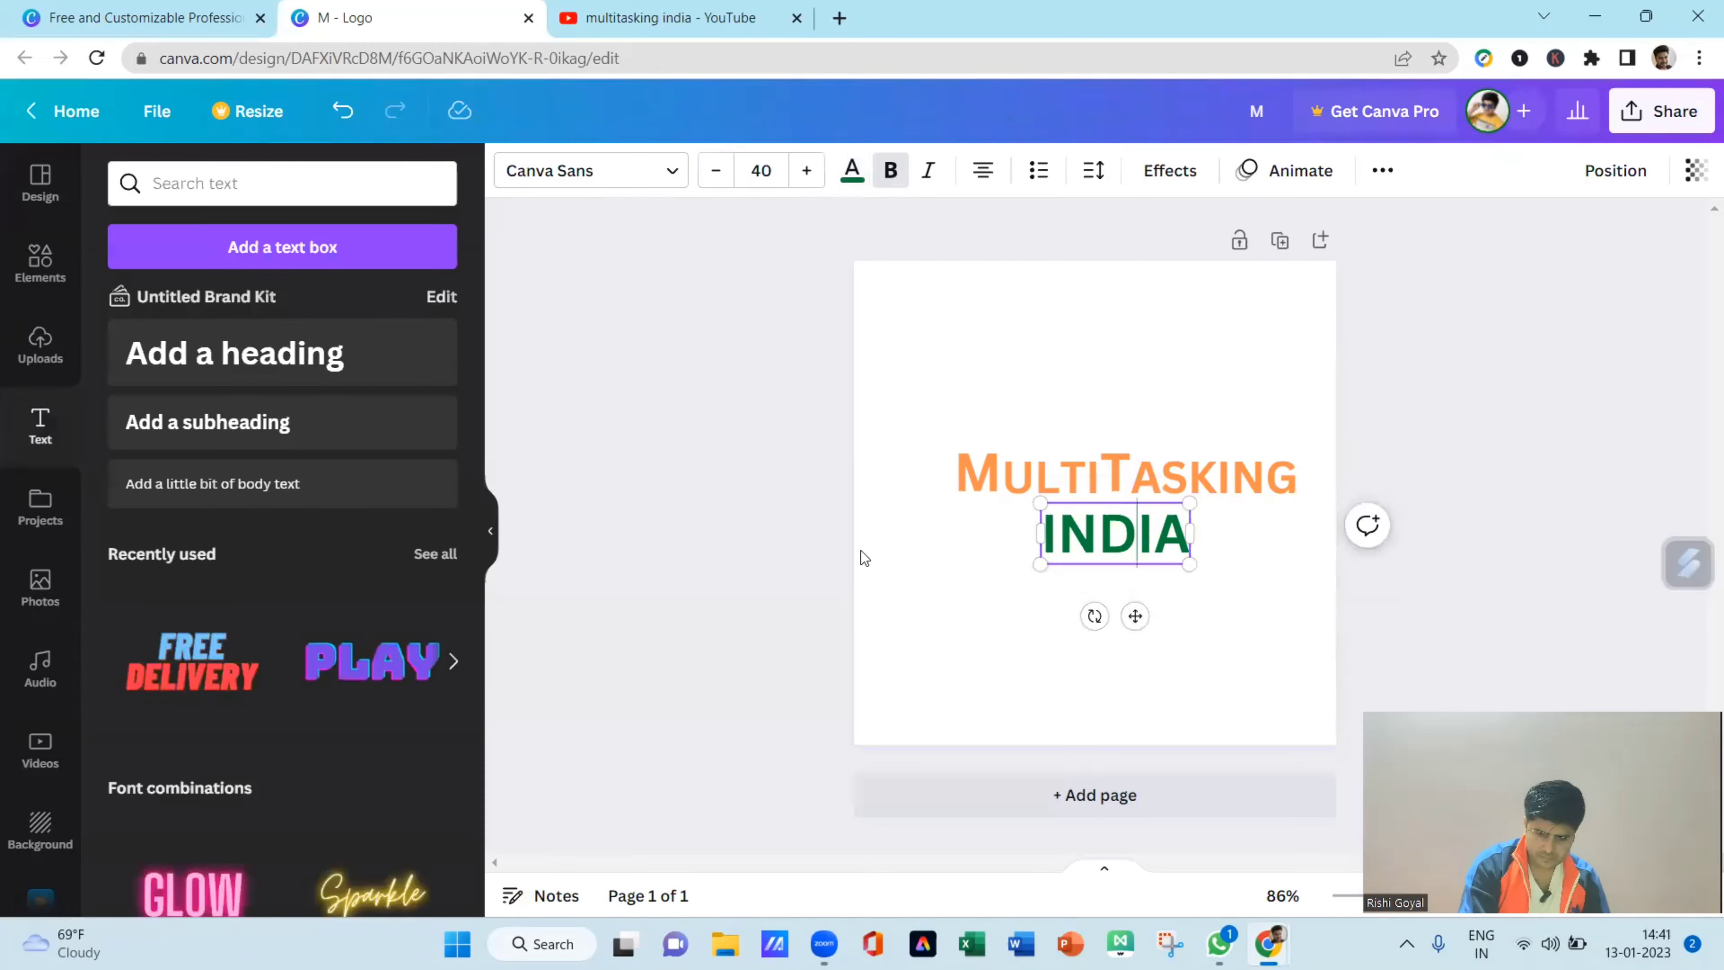
left_click(770, 555)
left_click(1125, 536)
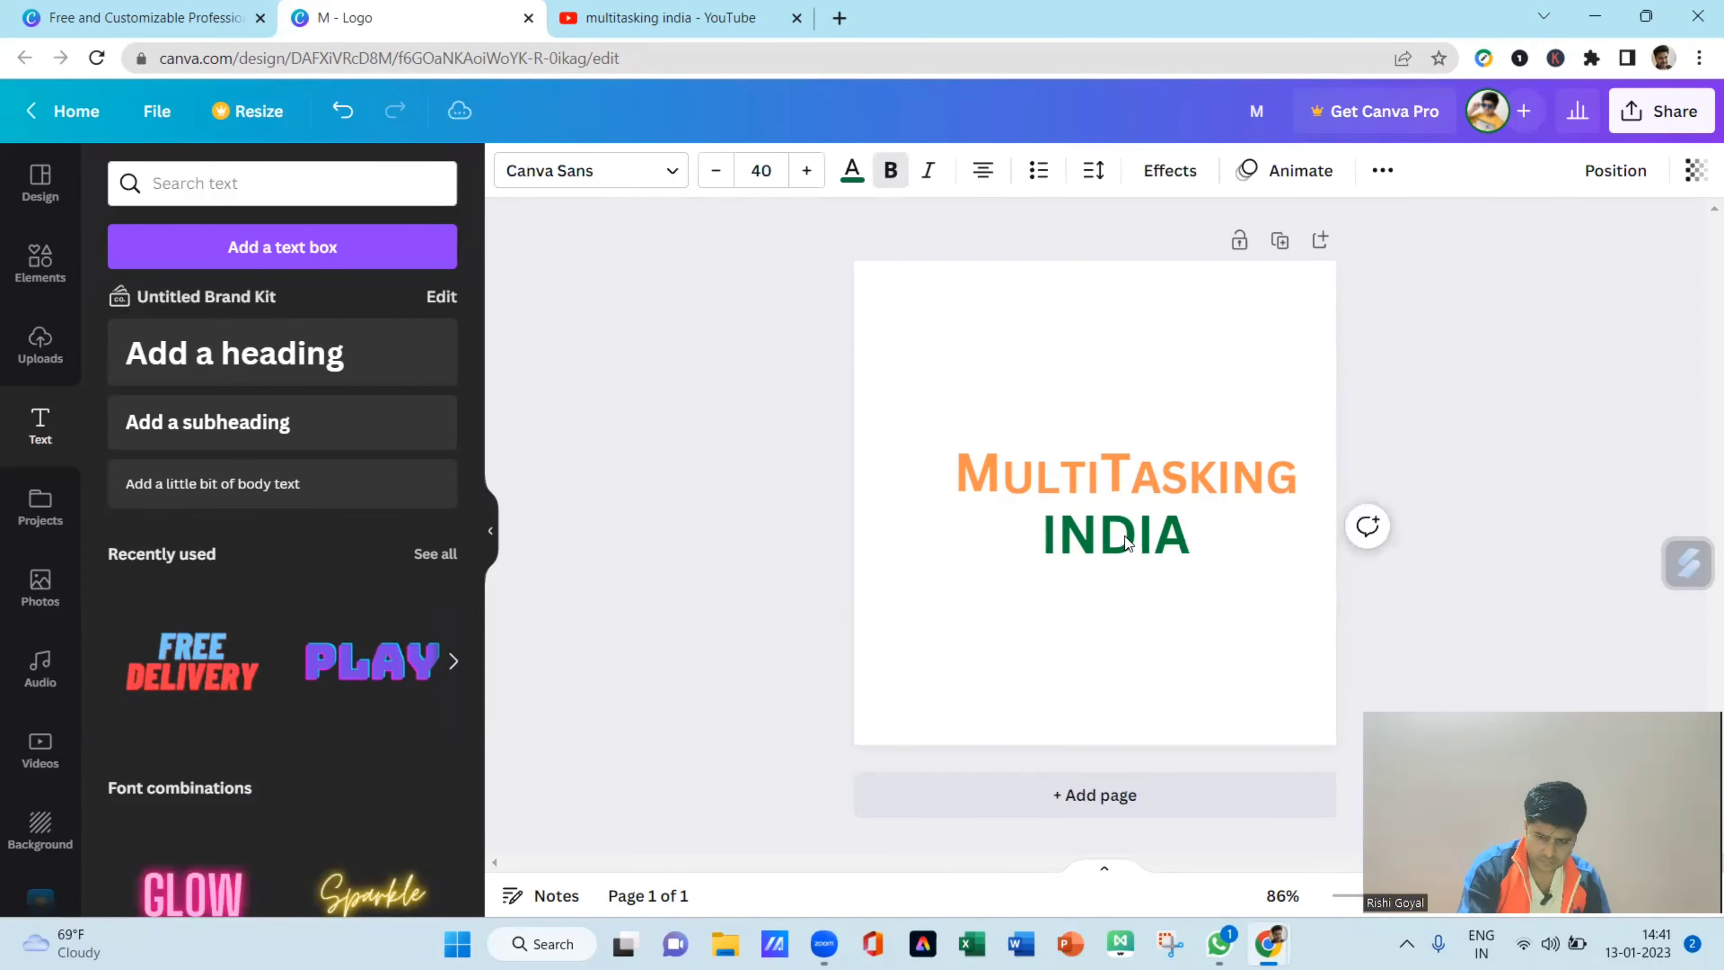
key("Down")
key("Down")
key("Down")
key("Down")
key("Down")
key("Down")
key("Down")
key("Down")
key("Down")
key("Down")
key("Down")
key("Down")
key("Down")
key("Down")
key("Down")
key("Down")
key("Down")
key("Down")
key("Down")
key("Down")
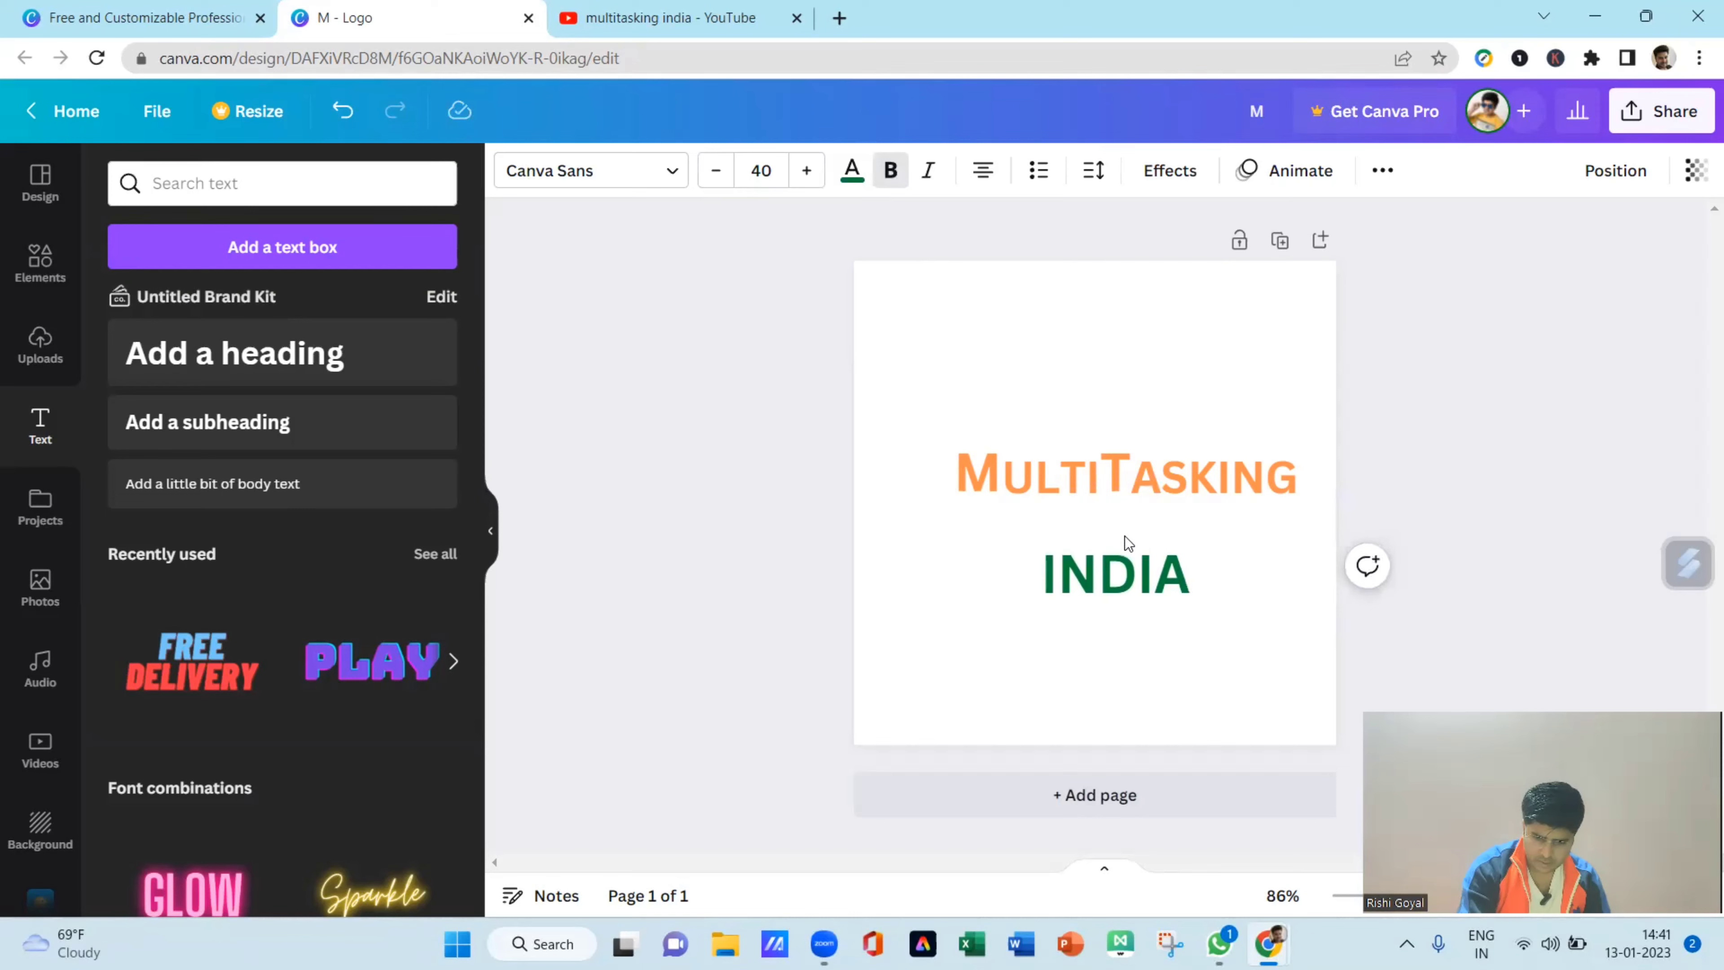
- Search the elements library for "india flag chakra" and show all graphics results
left_click(41, 262)
left_click(275, 178)
type("indian")
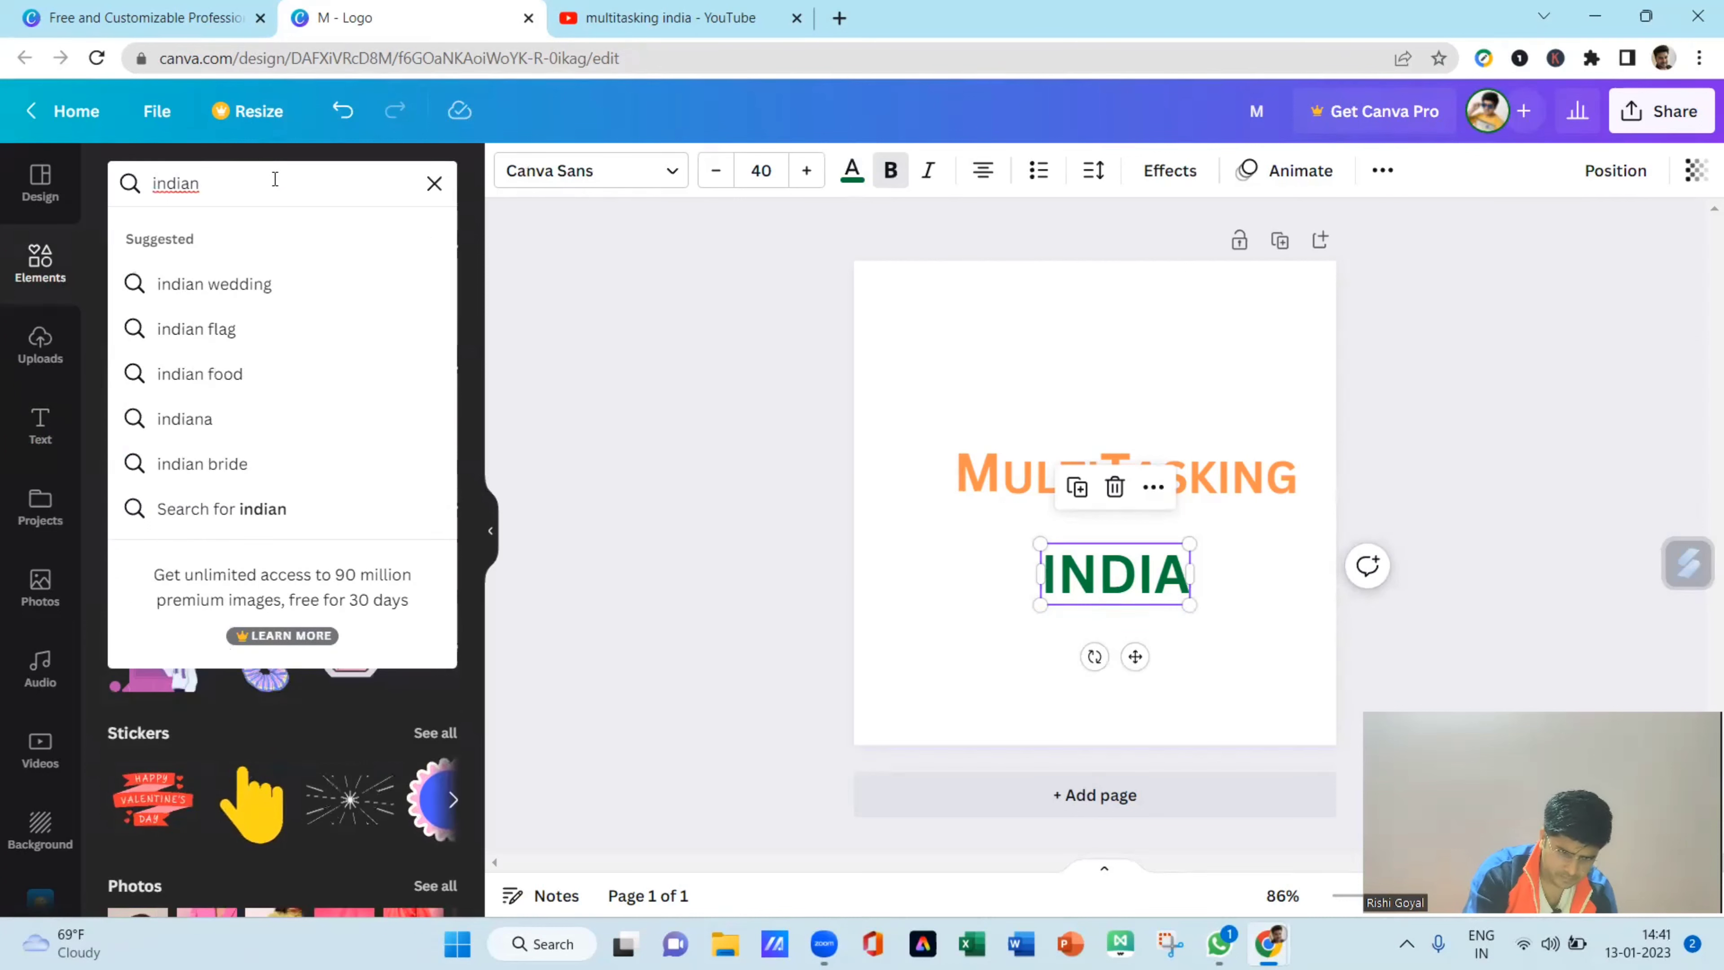
key("BackSpace")
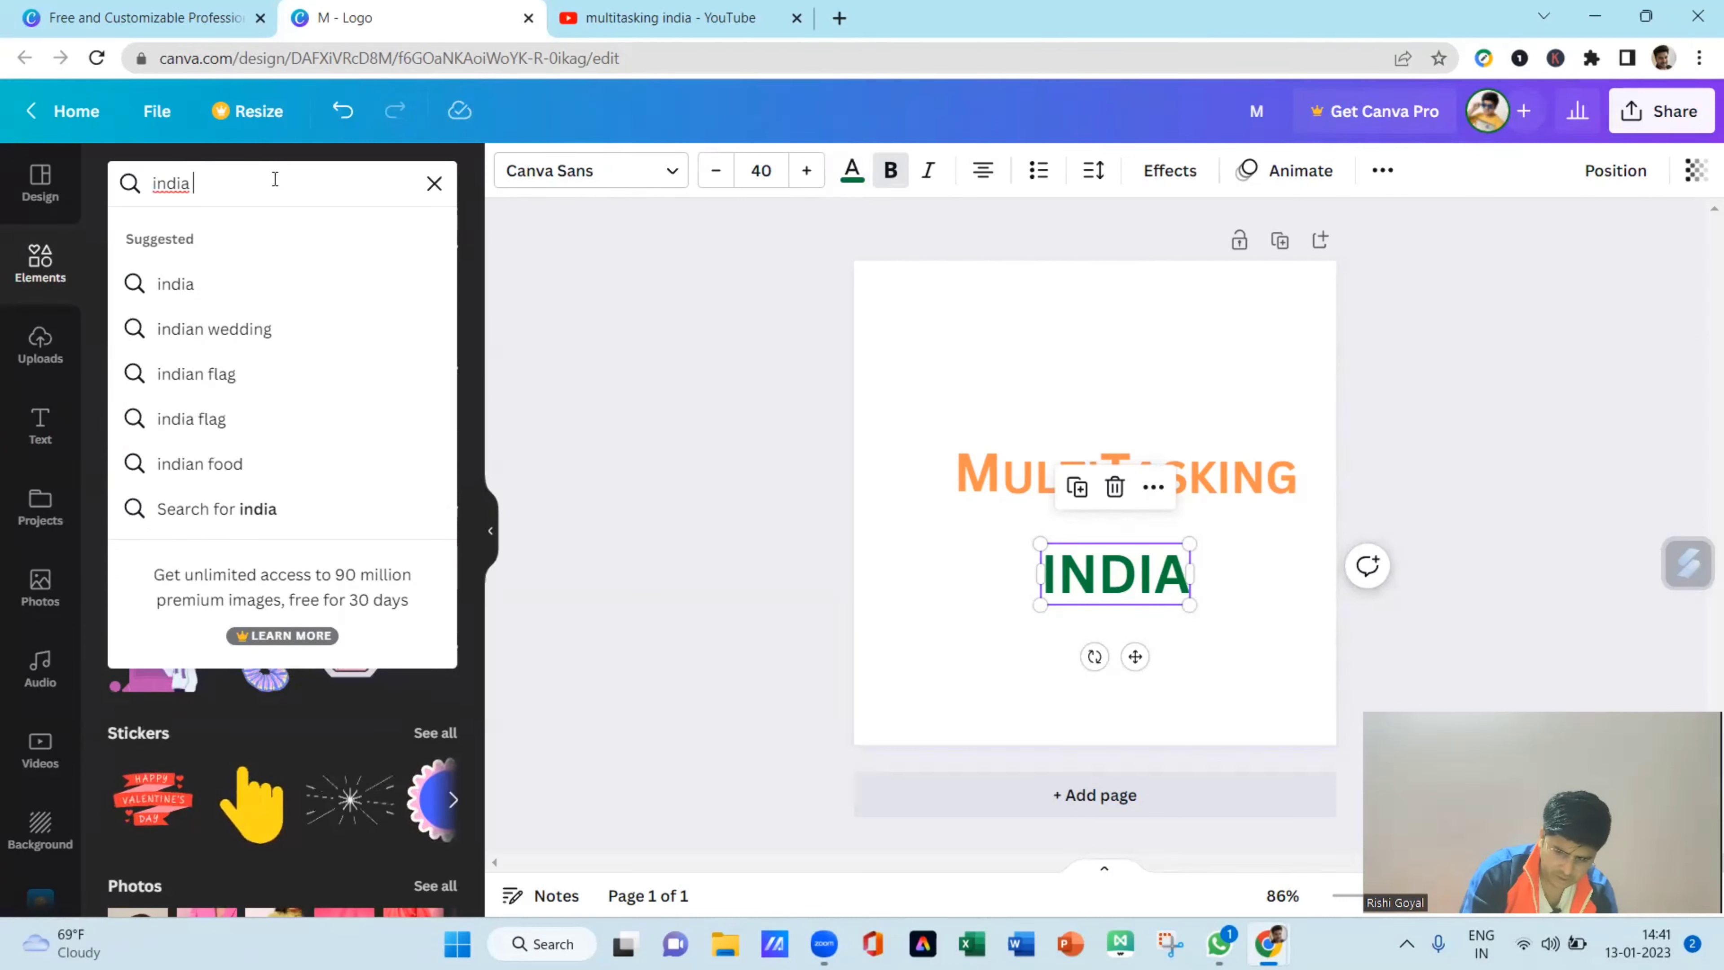
type("flag")
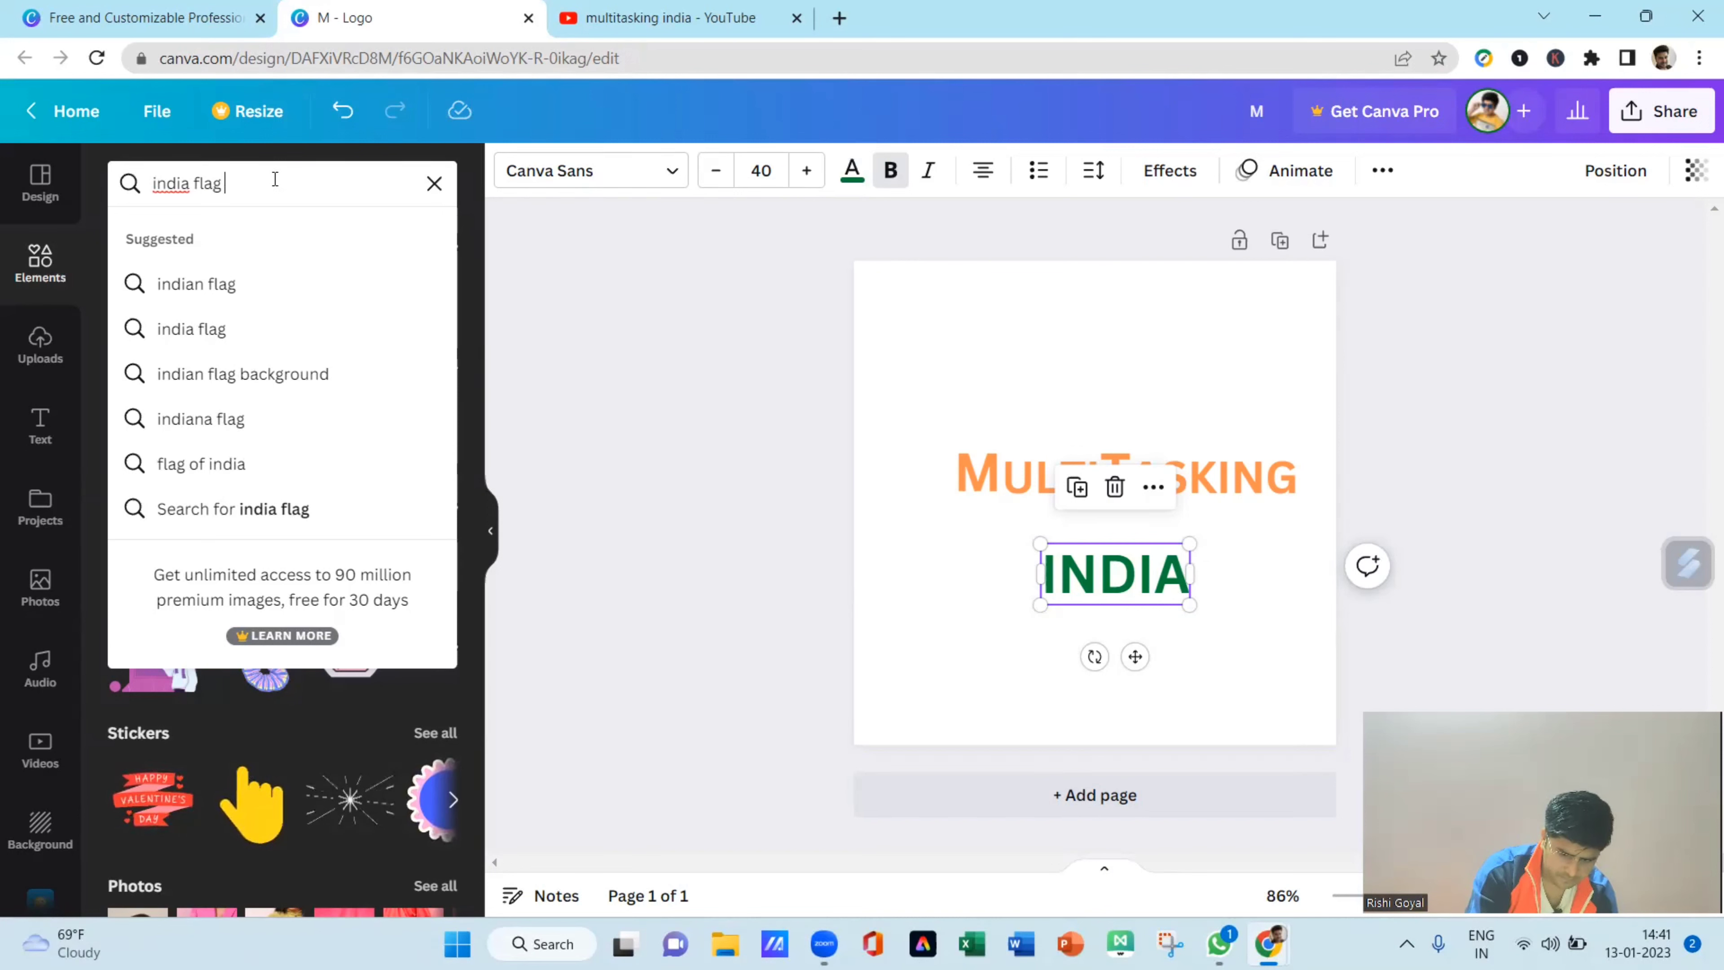
type("charka")
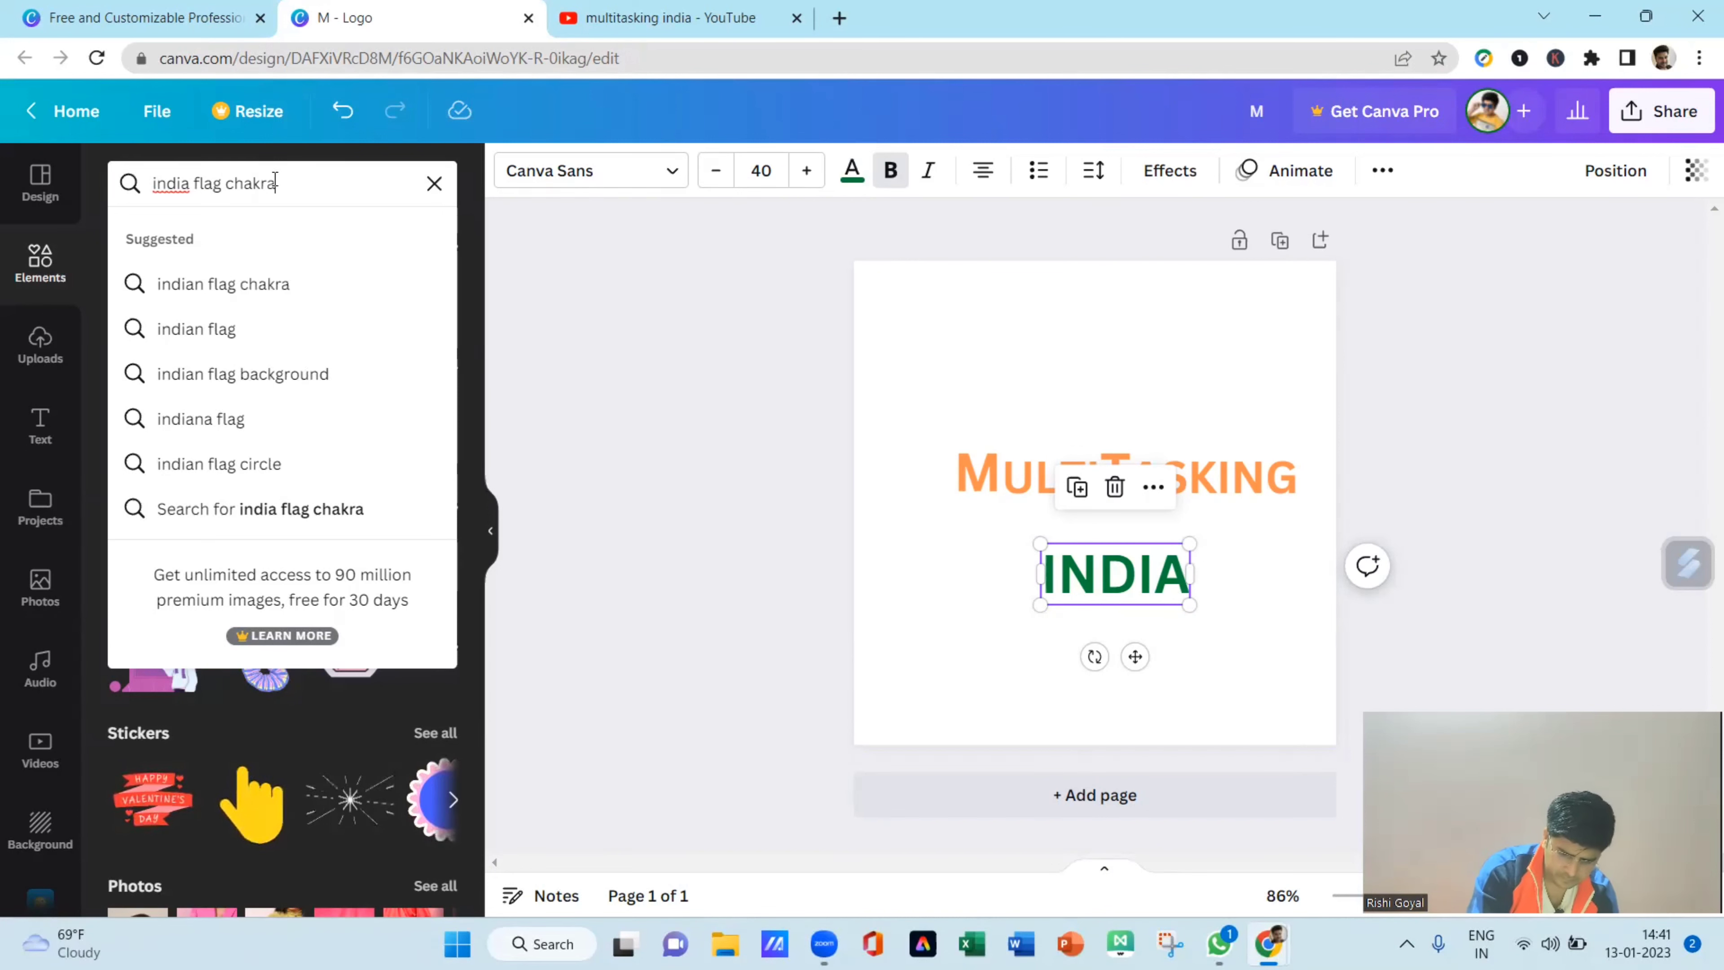
key("Return")
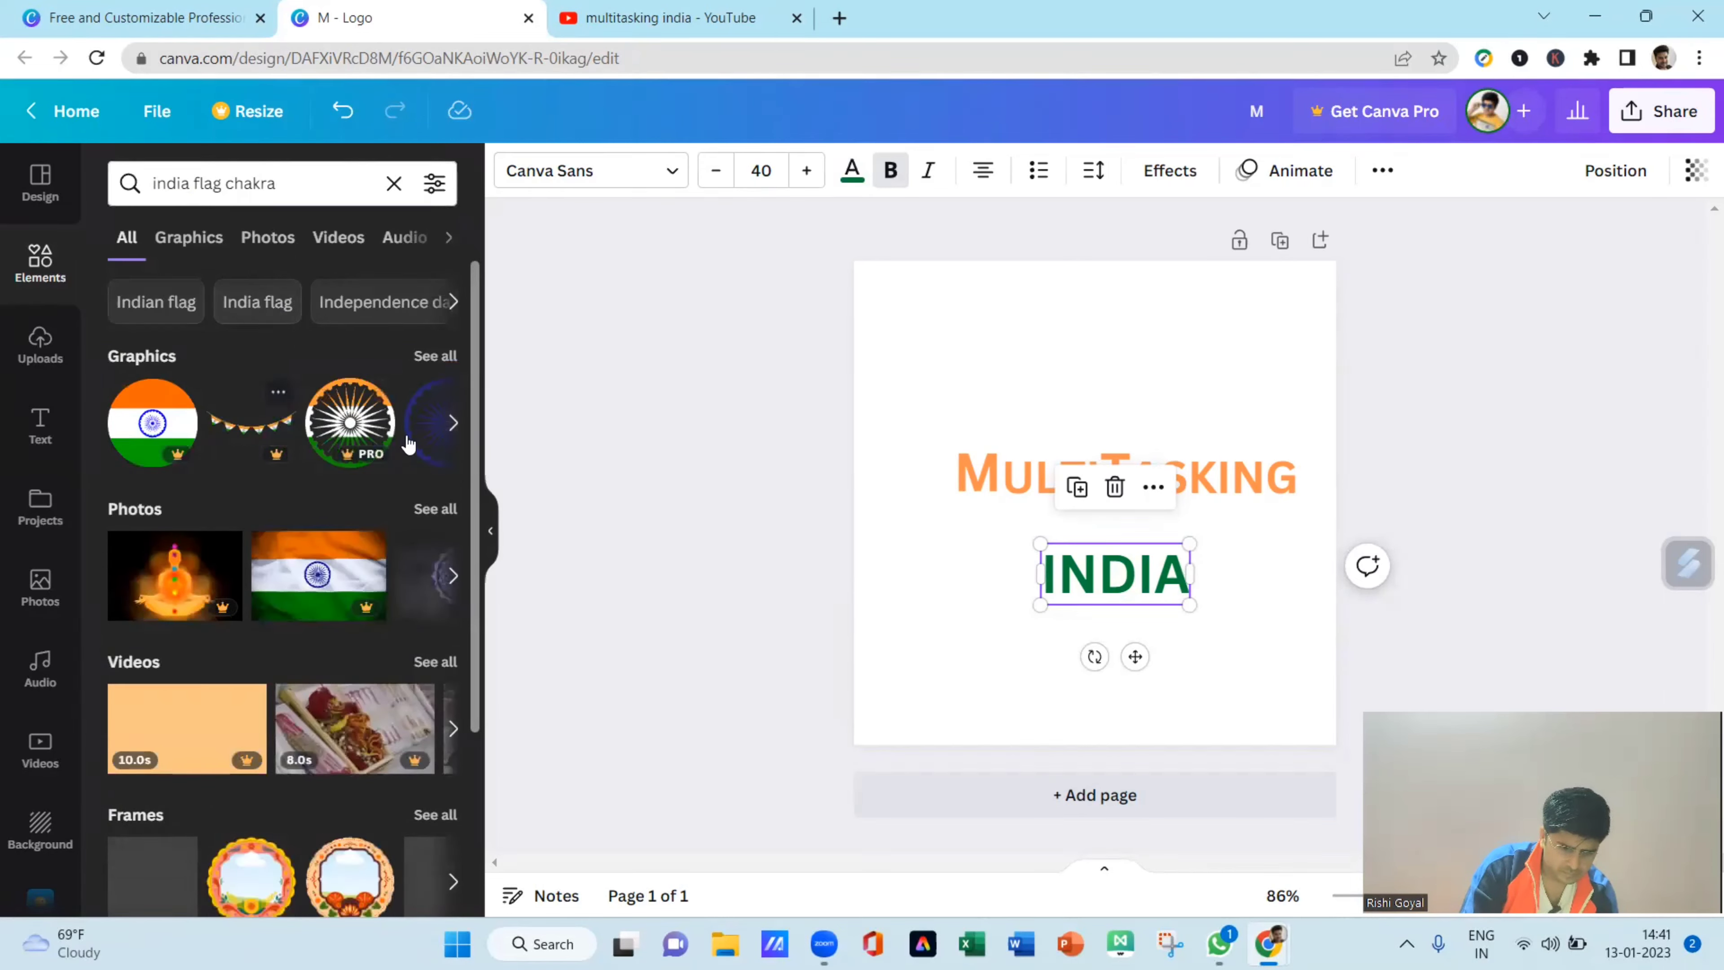
left_click(433, 357)
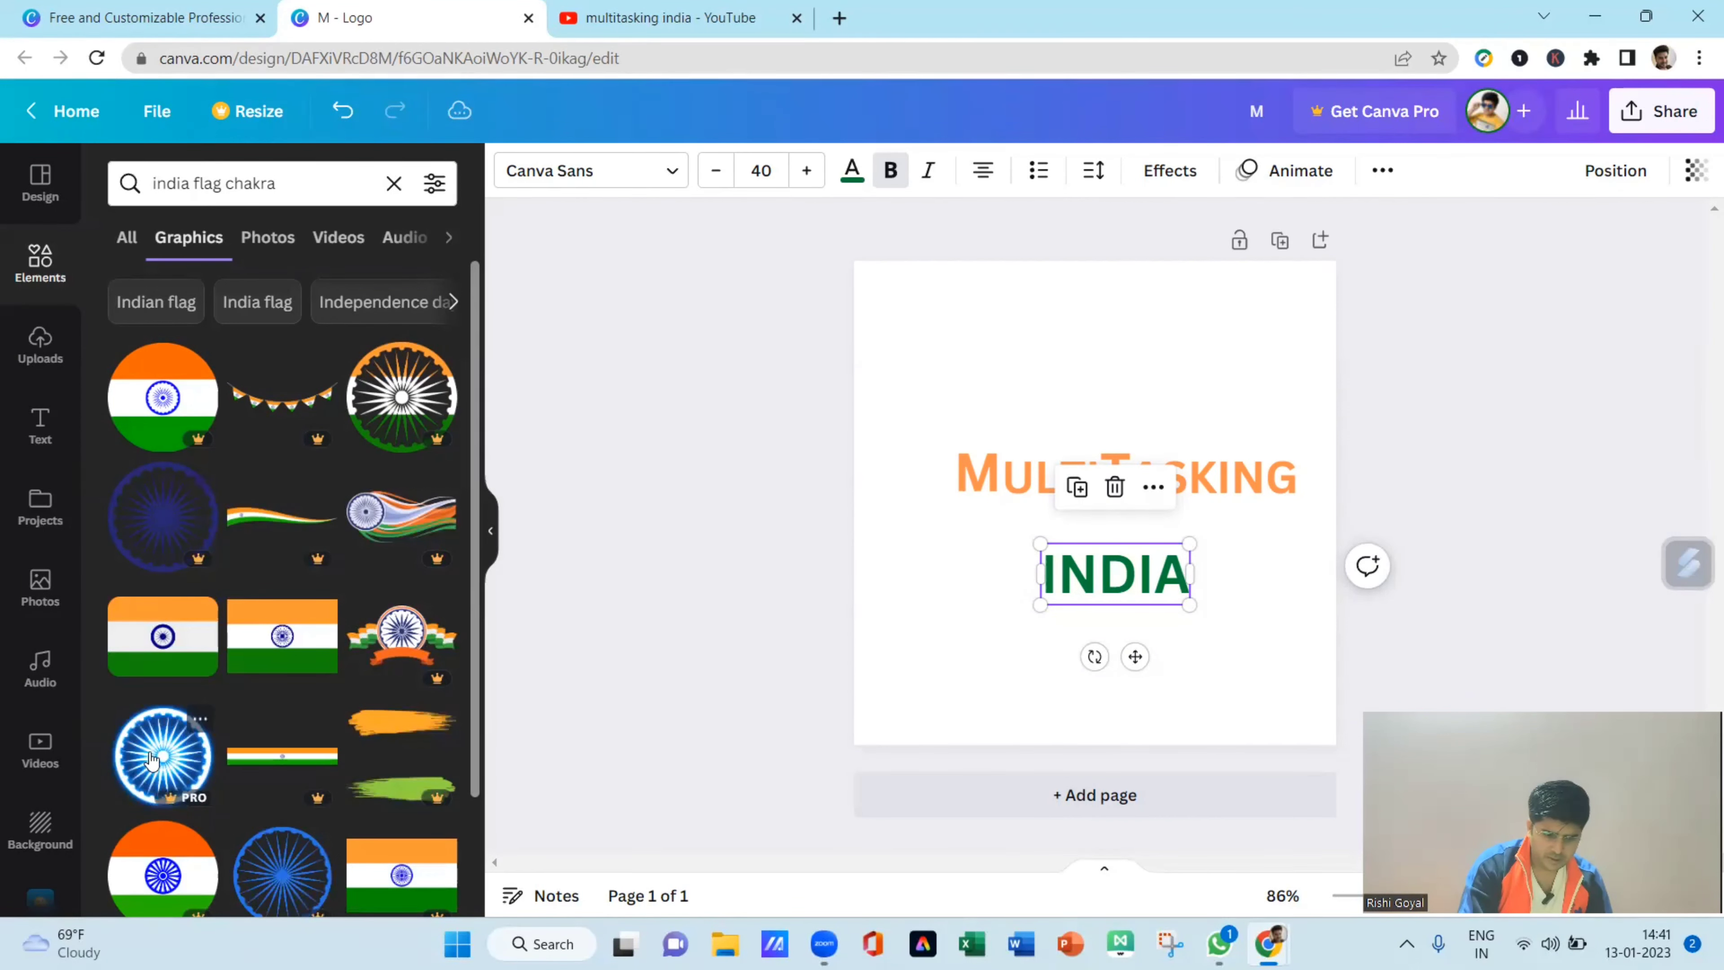
- Insert the black-and-white chakra wheel graphic, shrink it and place it between "MULTITASKING" and "INDIA"
scroll(152, 758, "down", 4)
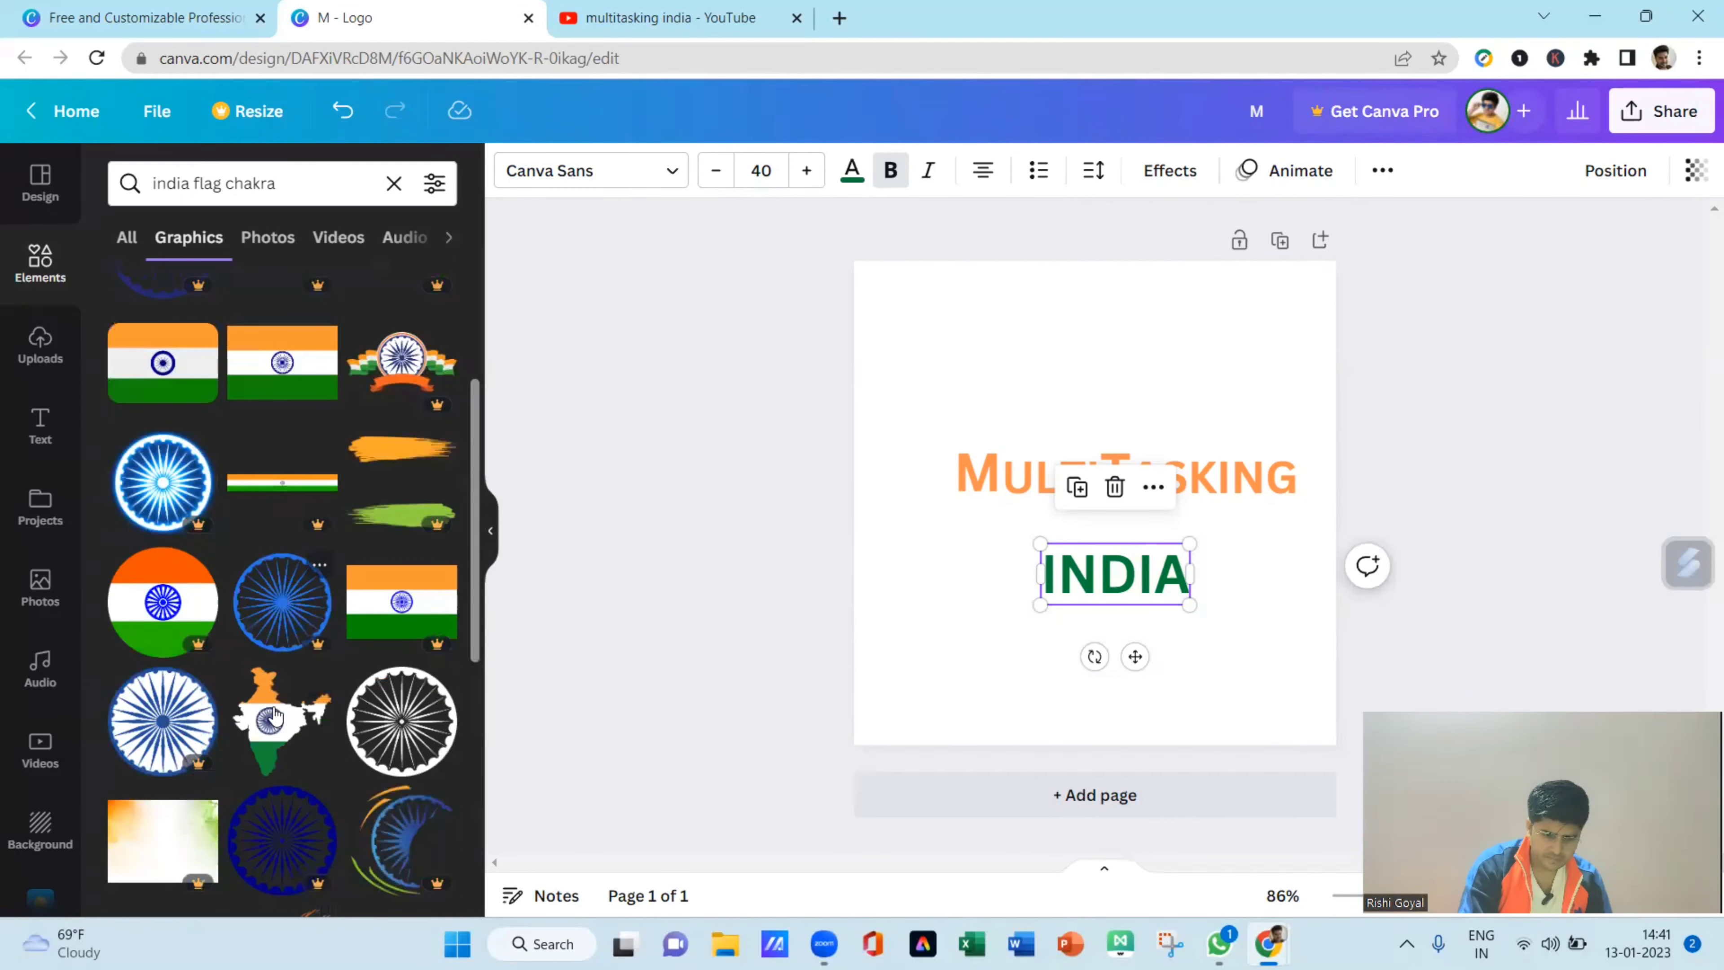
scroll(274, 715, "down", 4)
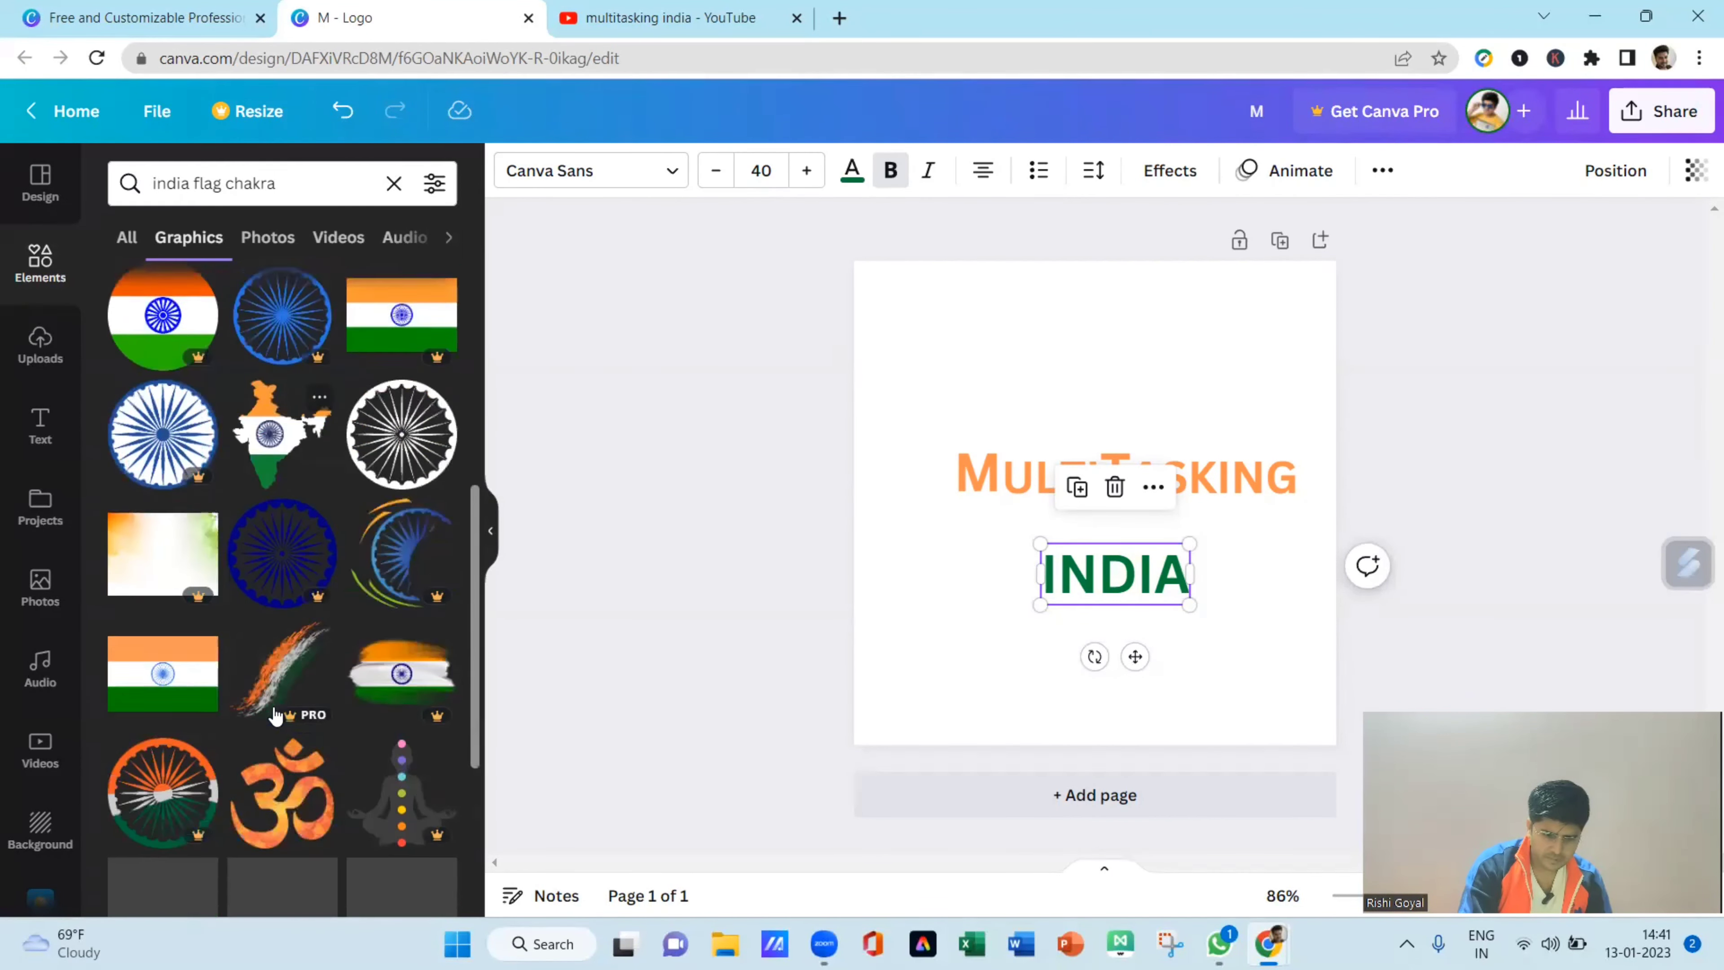
left_click(384, 443)
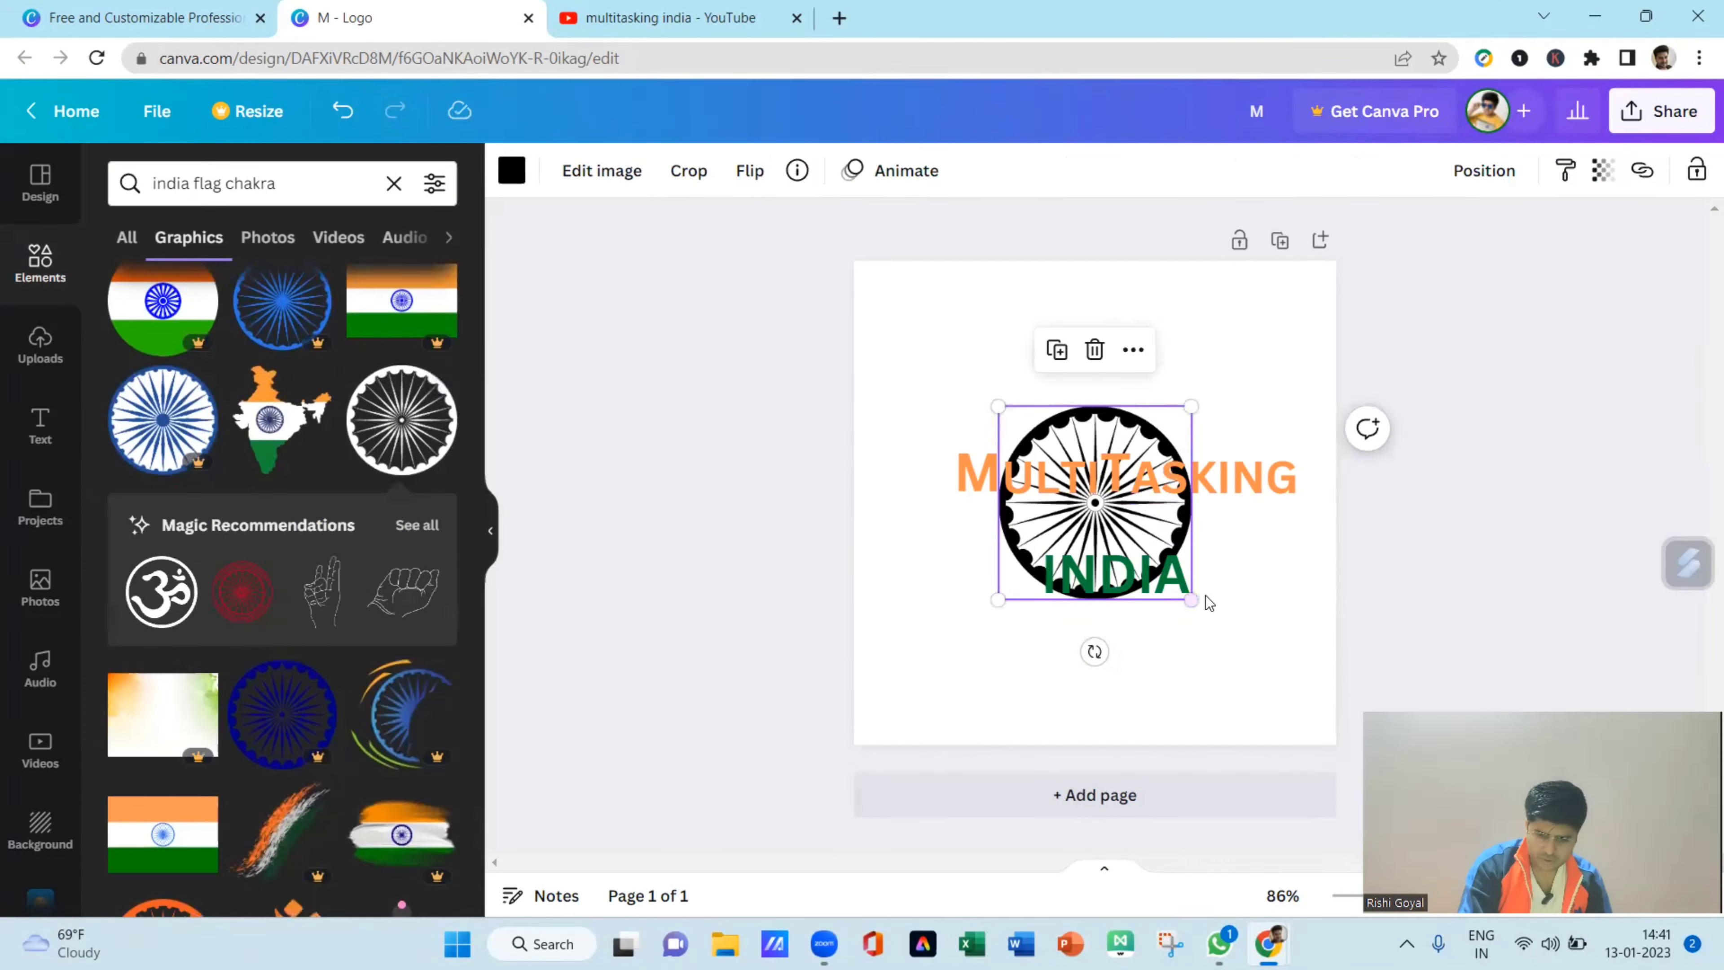
left_click_drag(1192, 600, 1135, 597)
left_click(1459, 547)
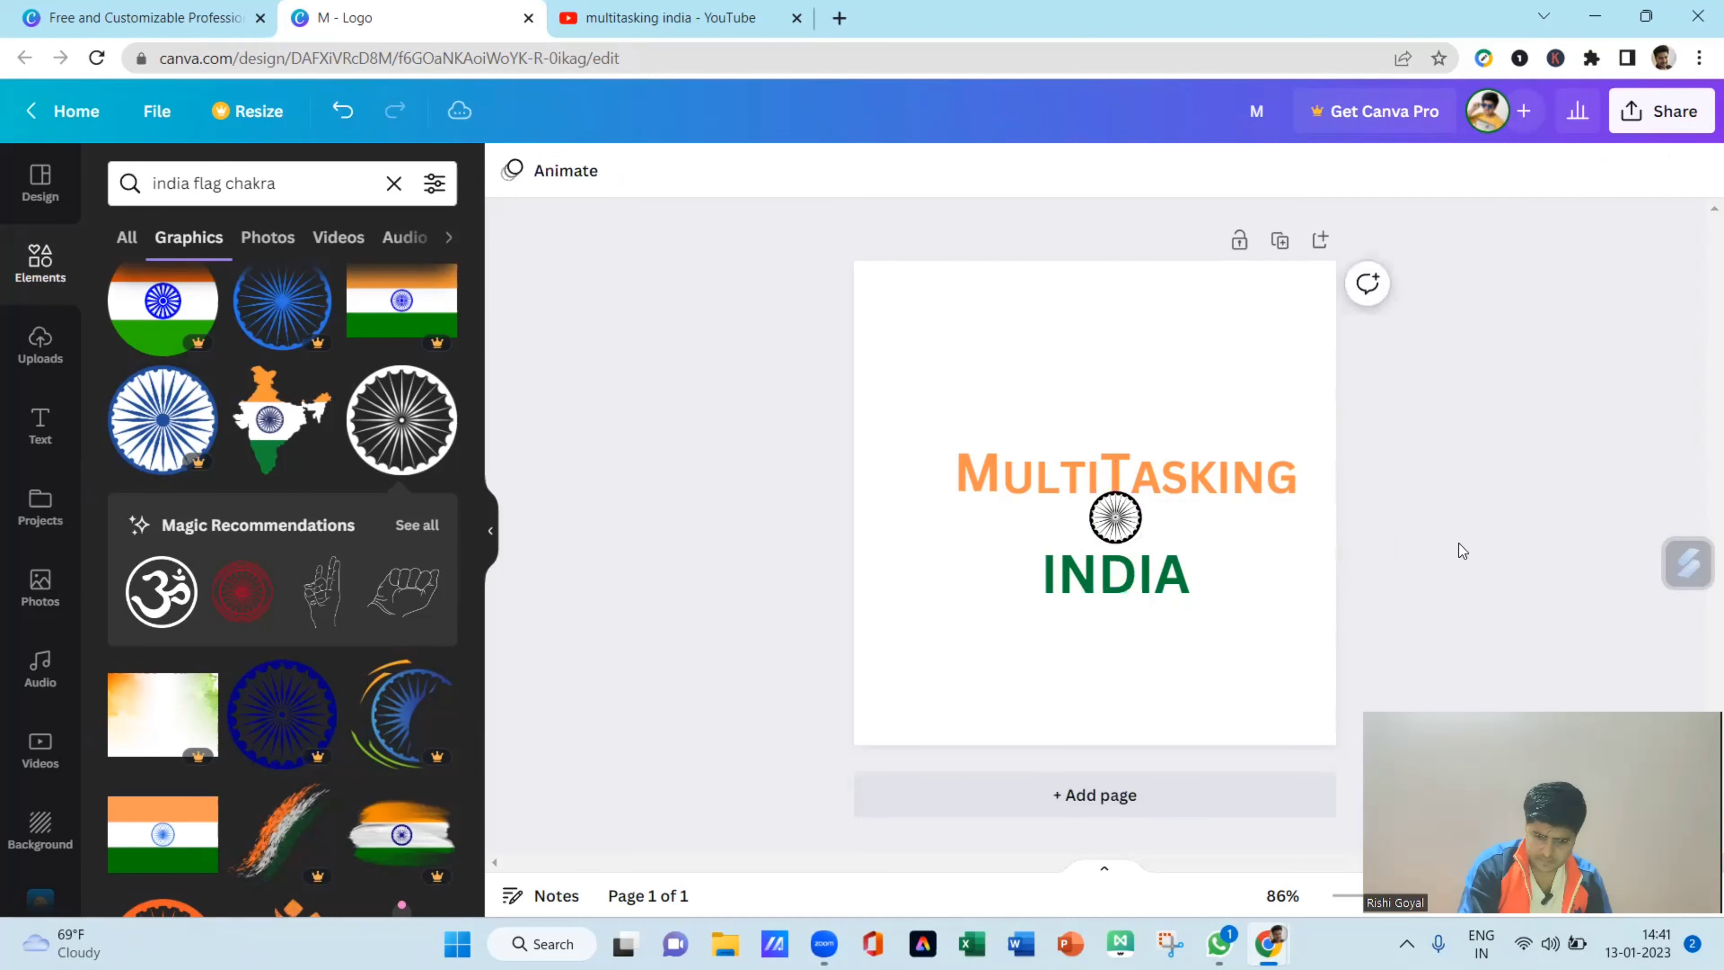
- Shift the chakra wheel slightly down and nudge it left so it sits between the two text lines
left_click(1122, 533)
left_click_drag(1121, 532, 1123, 535)
key("Left")
key("Left")
key("Left")
key("Left")
key("Left")
key("Left")
key("Left")
key("Left")
key("Left")
key("Left")
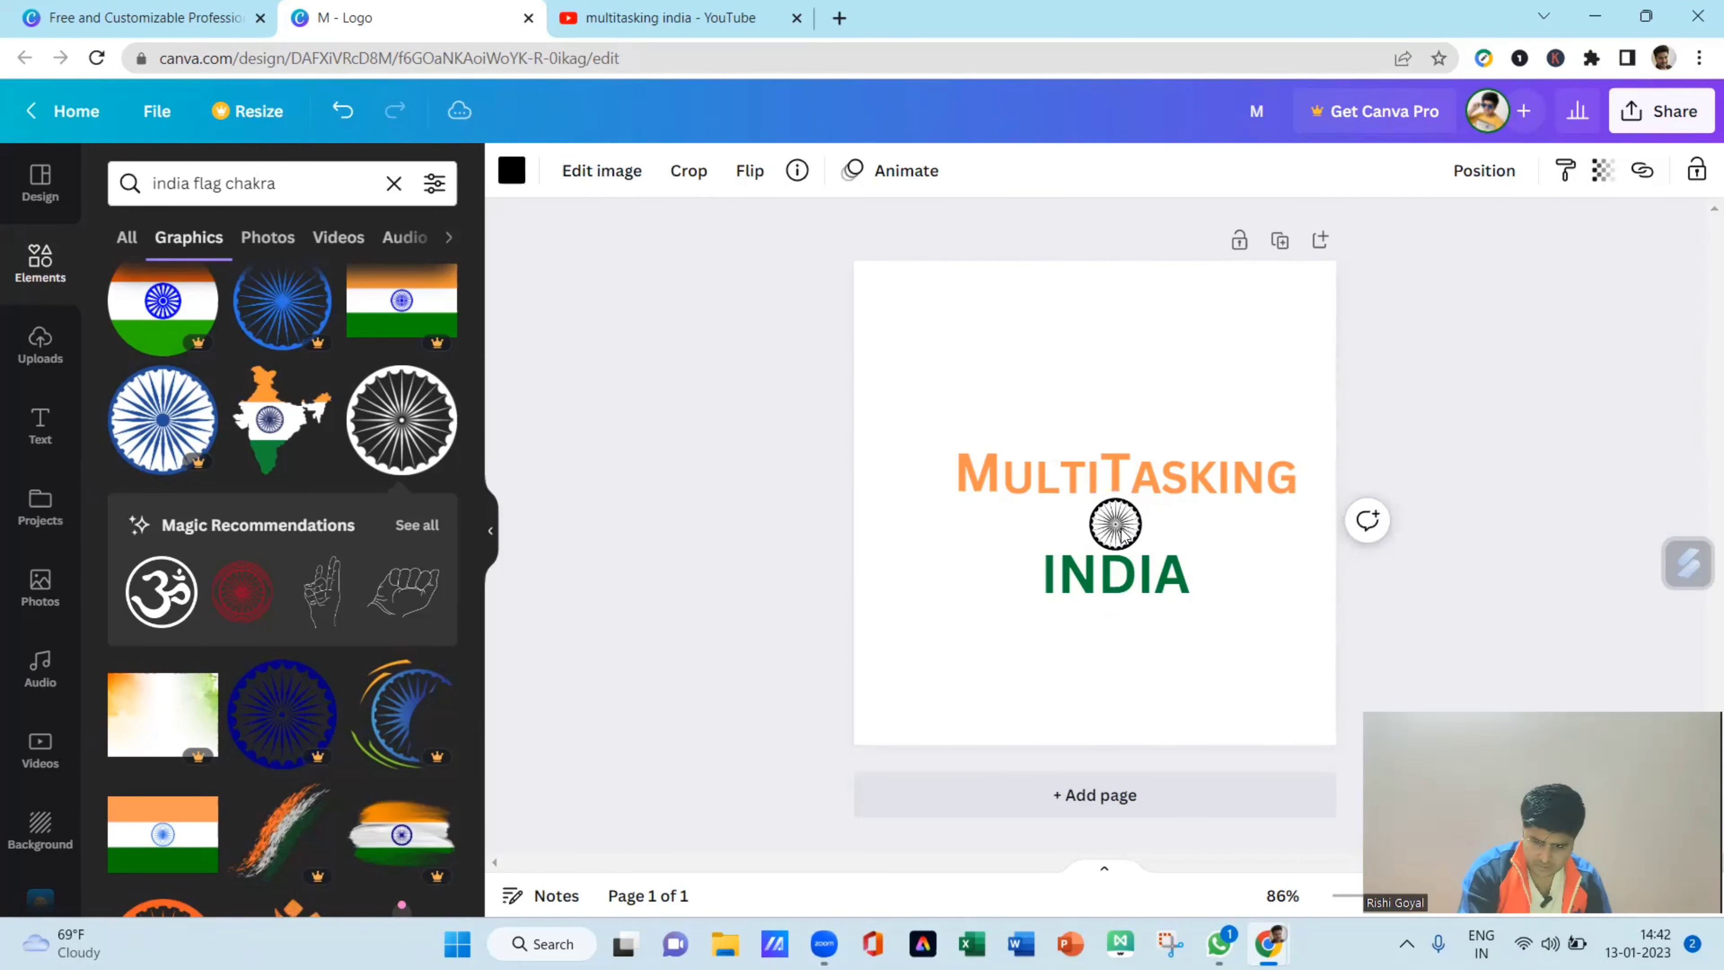
key("Right")
key("Right")
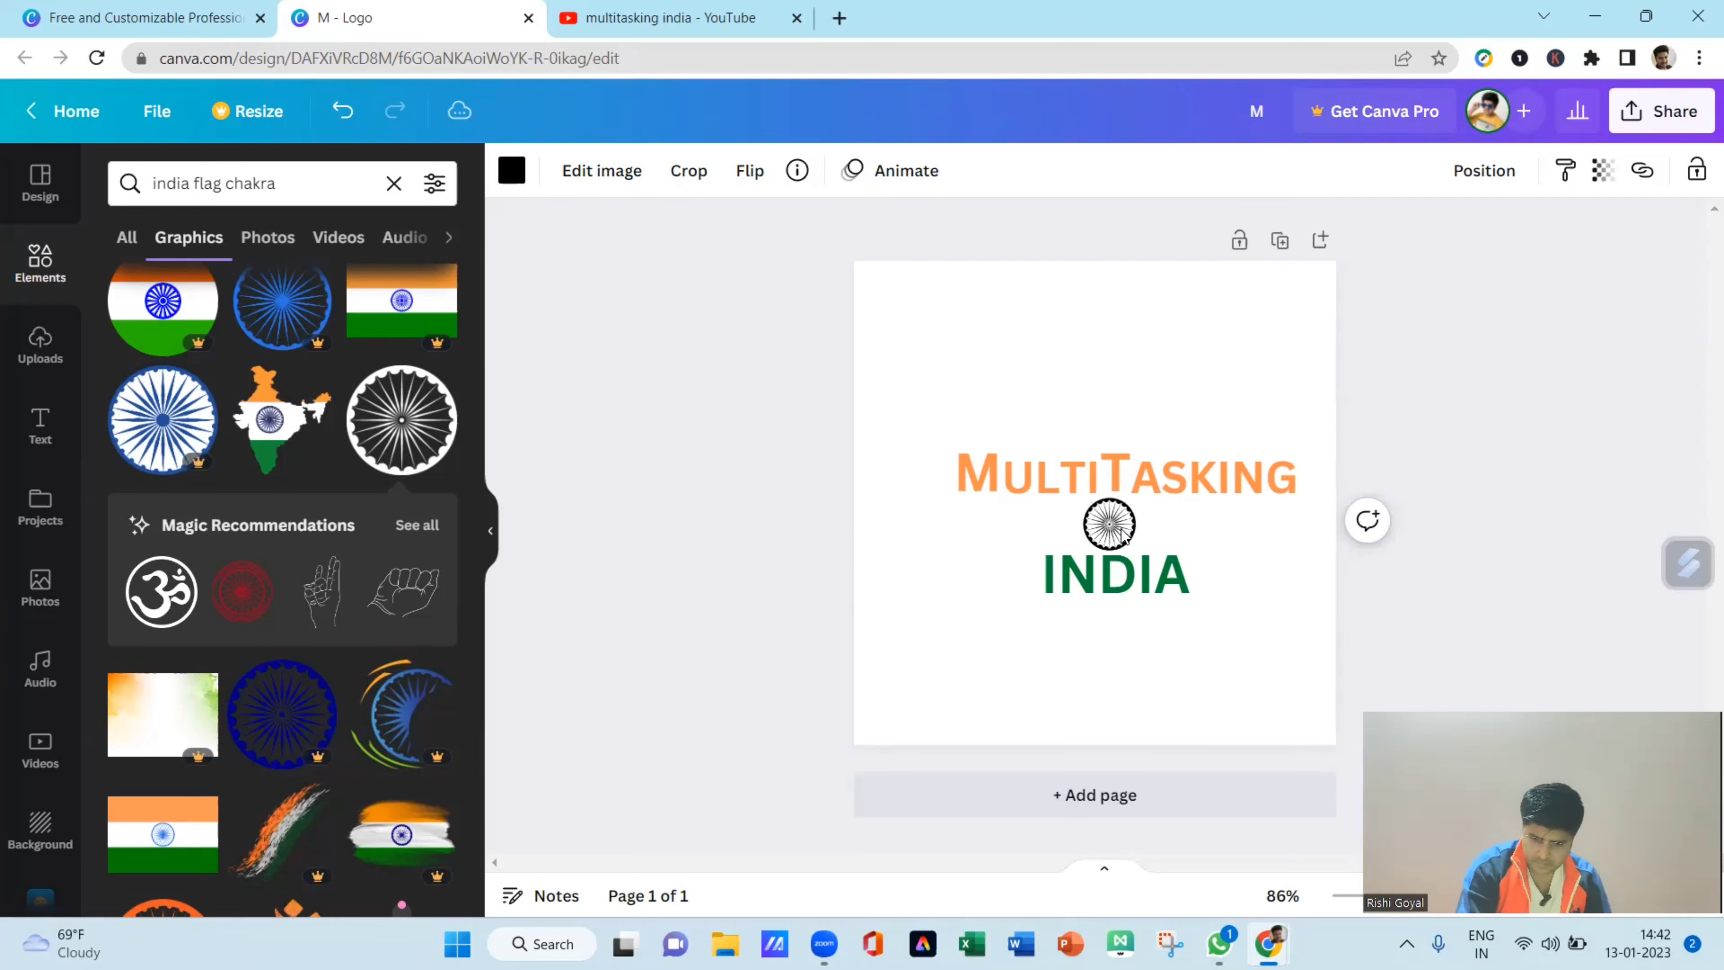
- Nudge the "INDIA" text slightly down so it clears the chakra wheel
left_click(1108, 583)
key("Down")
key("Down")
key("Down")
key("Down")
key("Down")
key("Down")
key("Down")
key("Down")
key("Down")
key("Down")
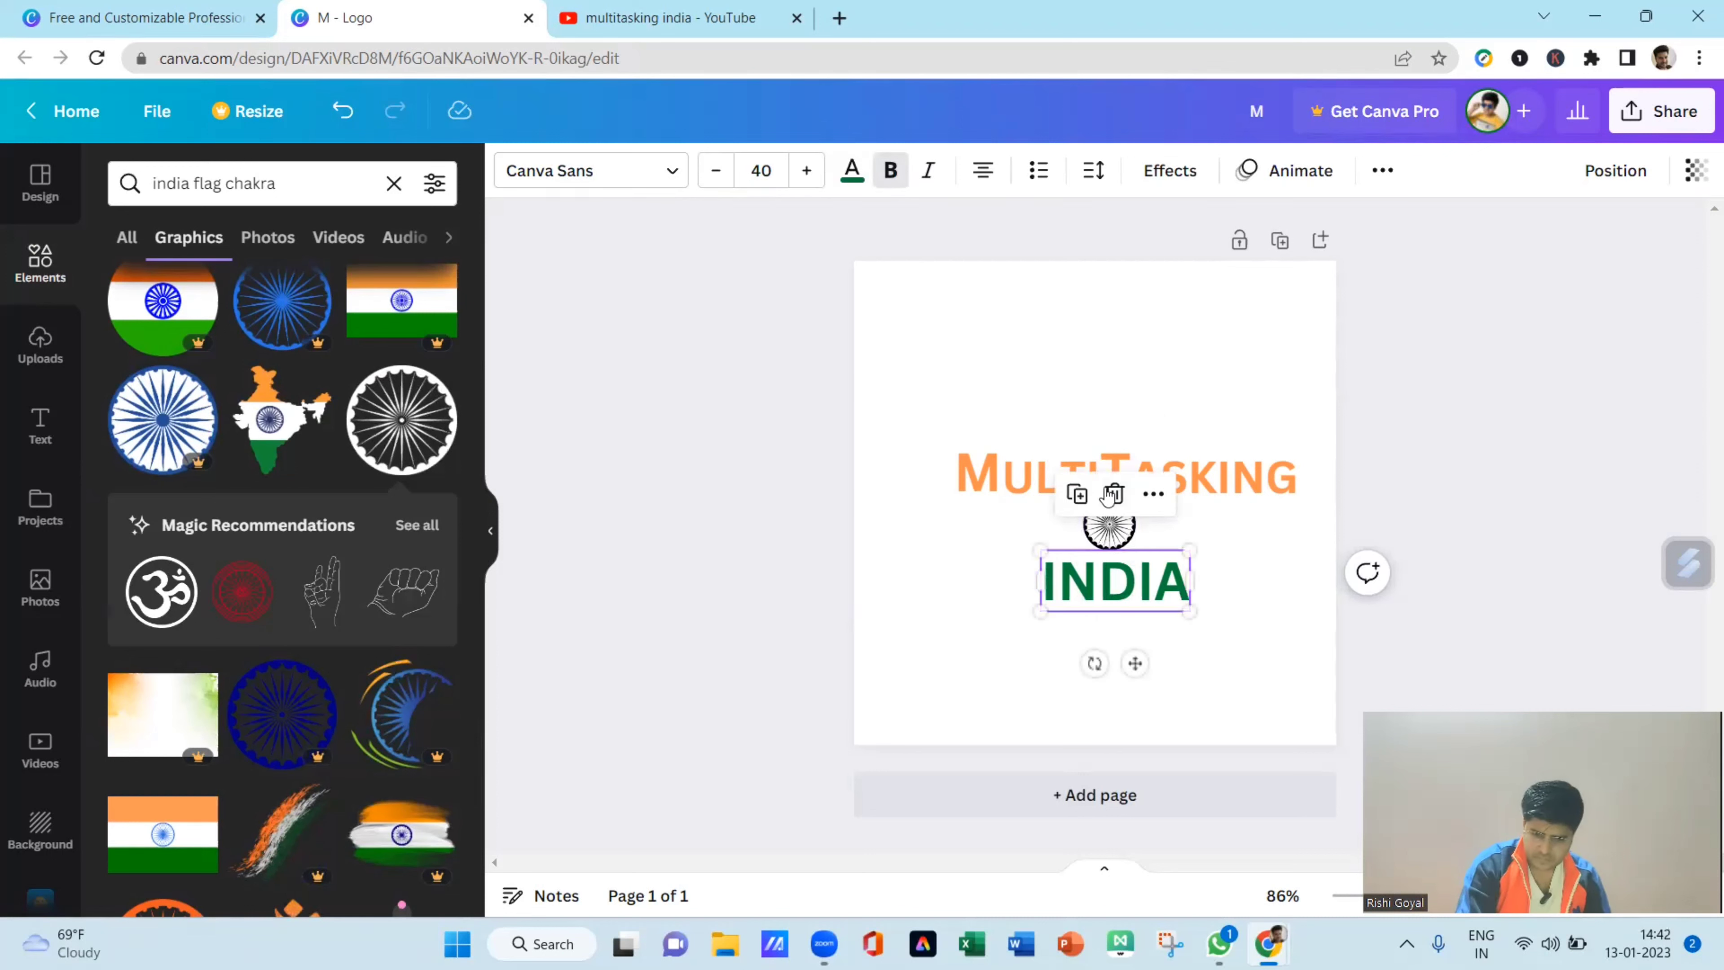
left_click(1060, 469)
left_click(779, 447)
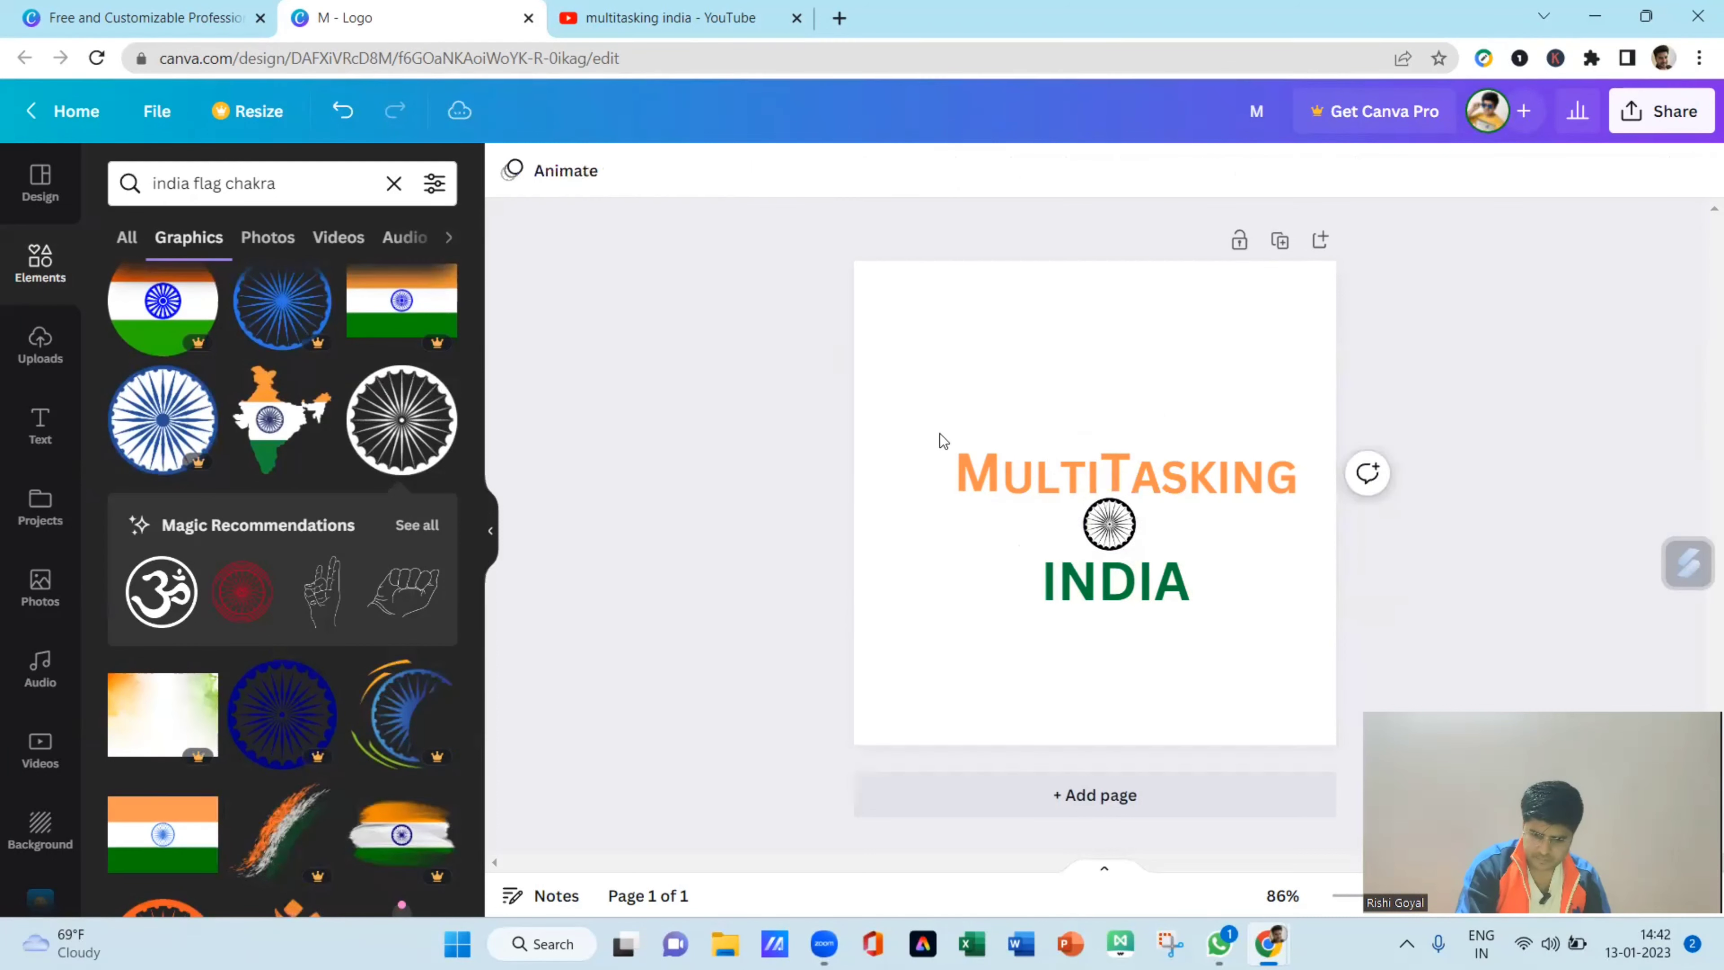
- Nudge all the text pieces of the "MULTITASKING" line slightly up so they clear the chakra wheel
left_click_drag(941, 414, 1188, 474)
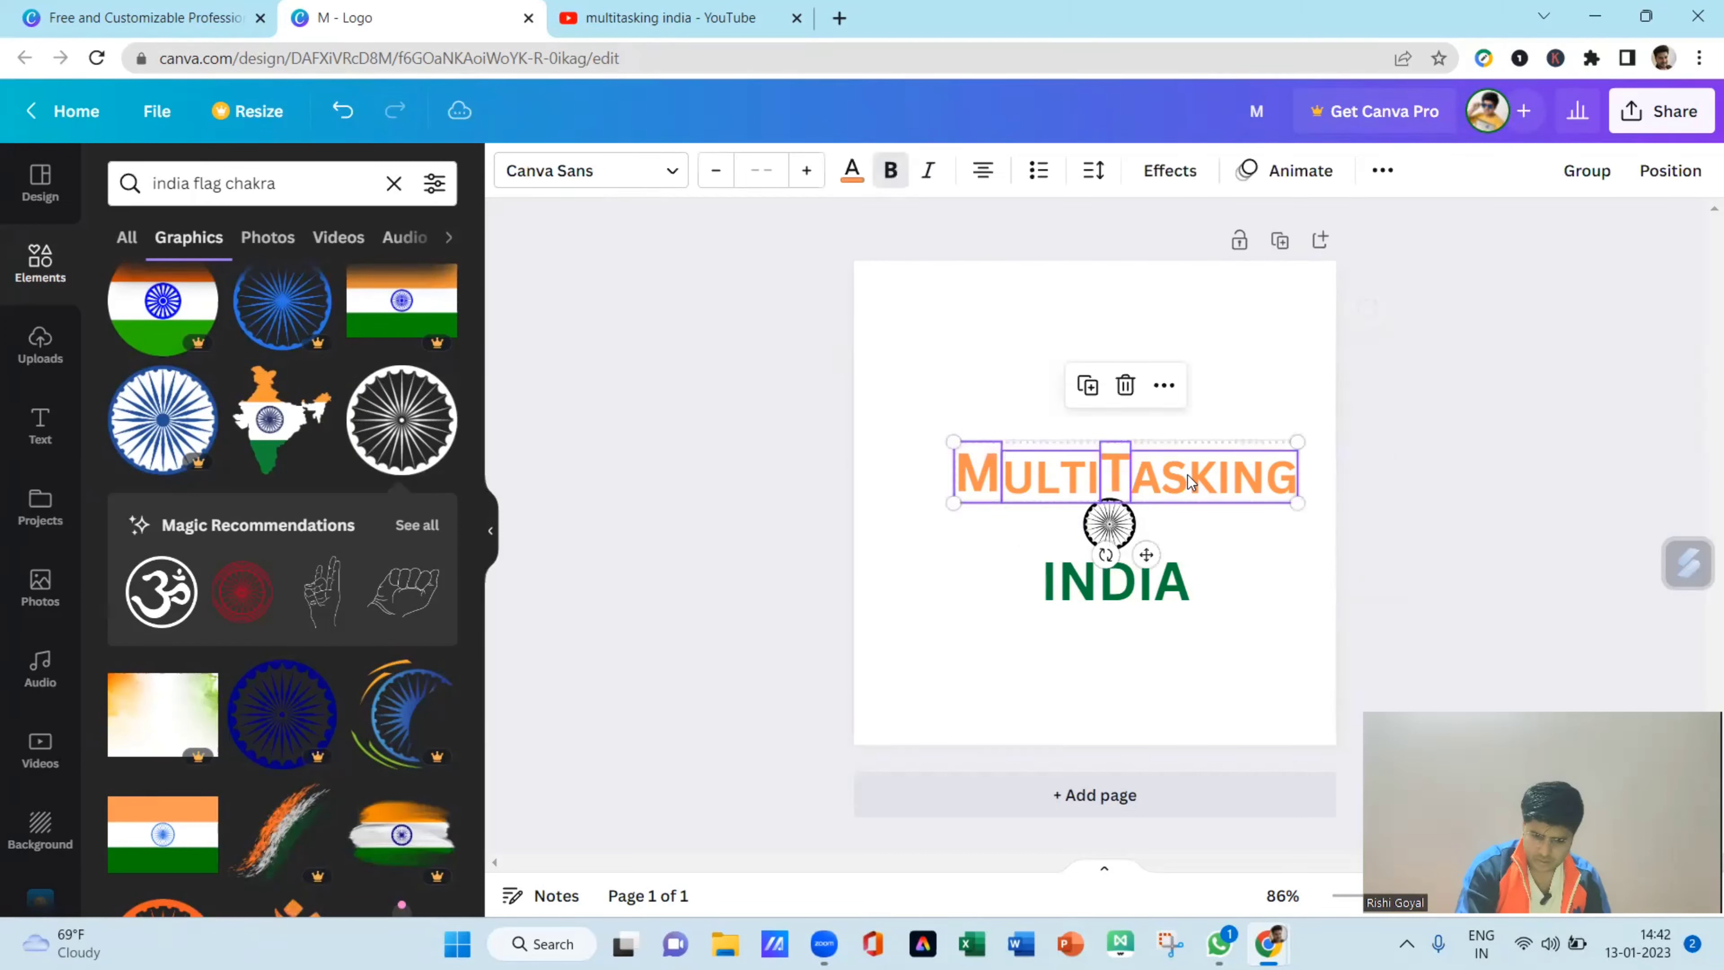
key("Up")
key("Up")
key("Up")
key("Up")
key("Up")
key("Up")
key("Up")
key("Up")
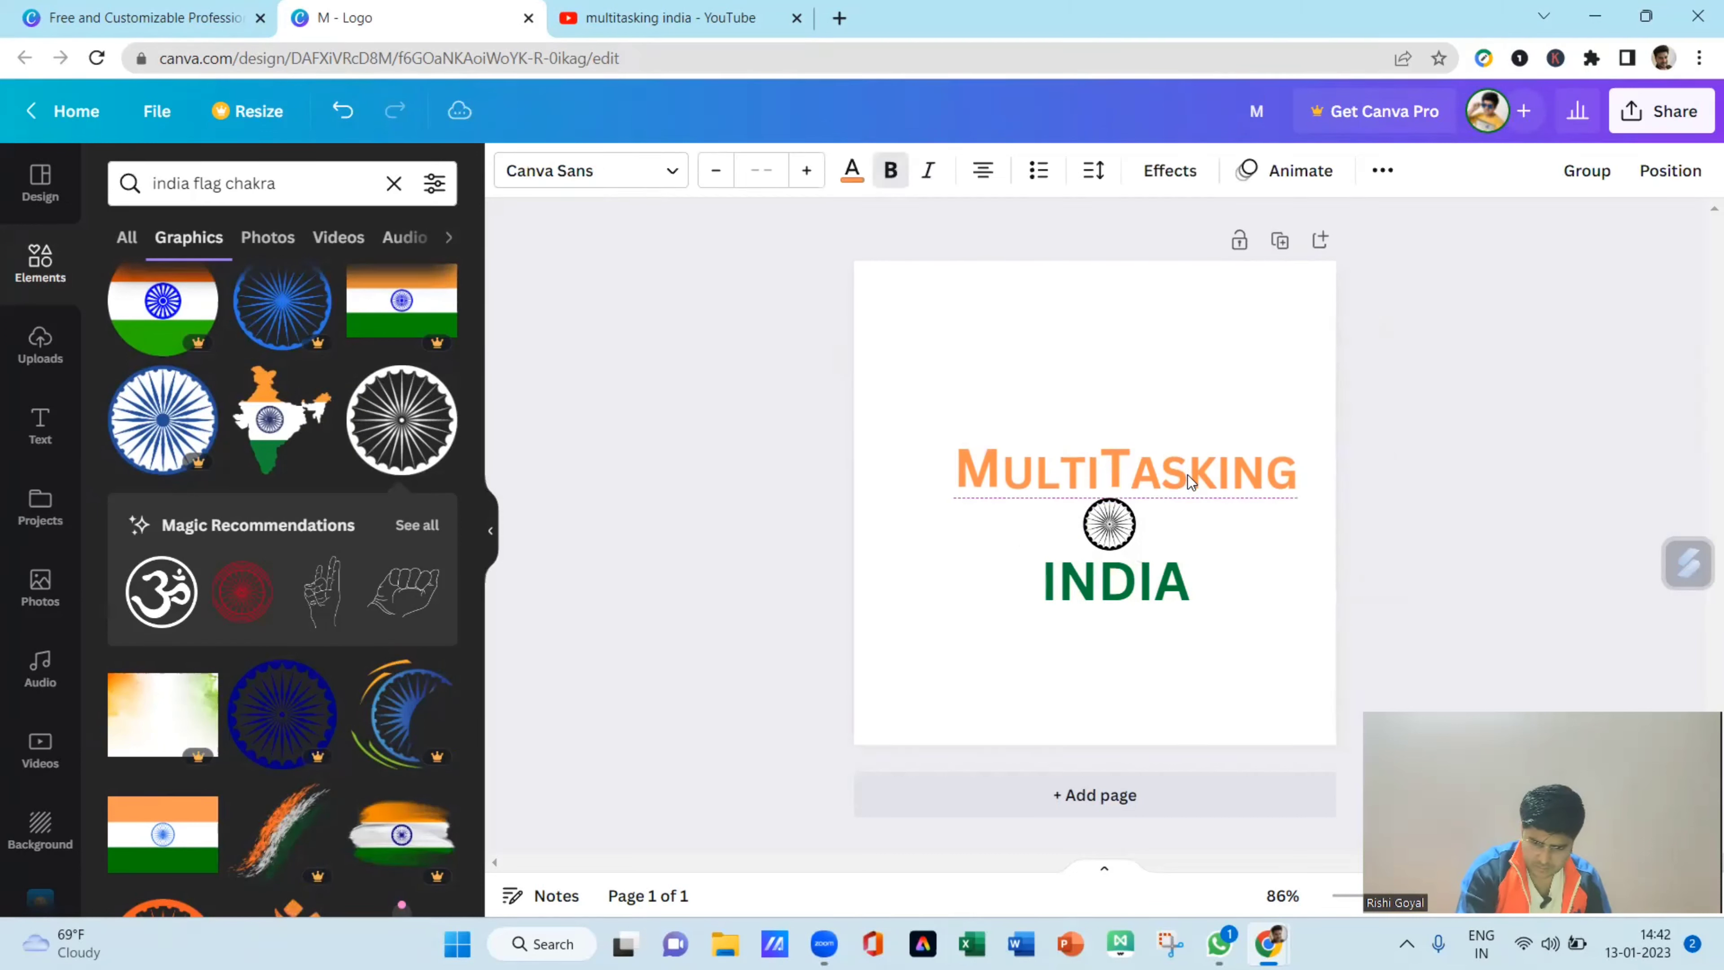
left_click(723, 487)
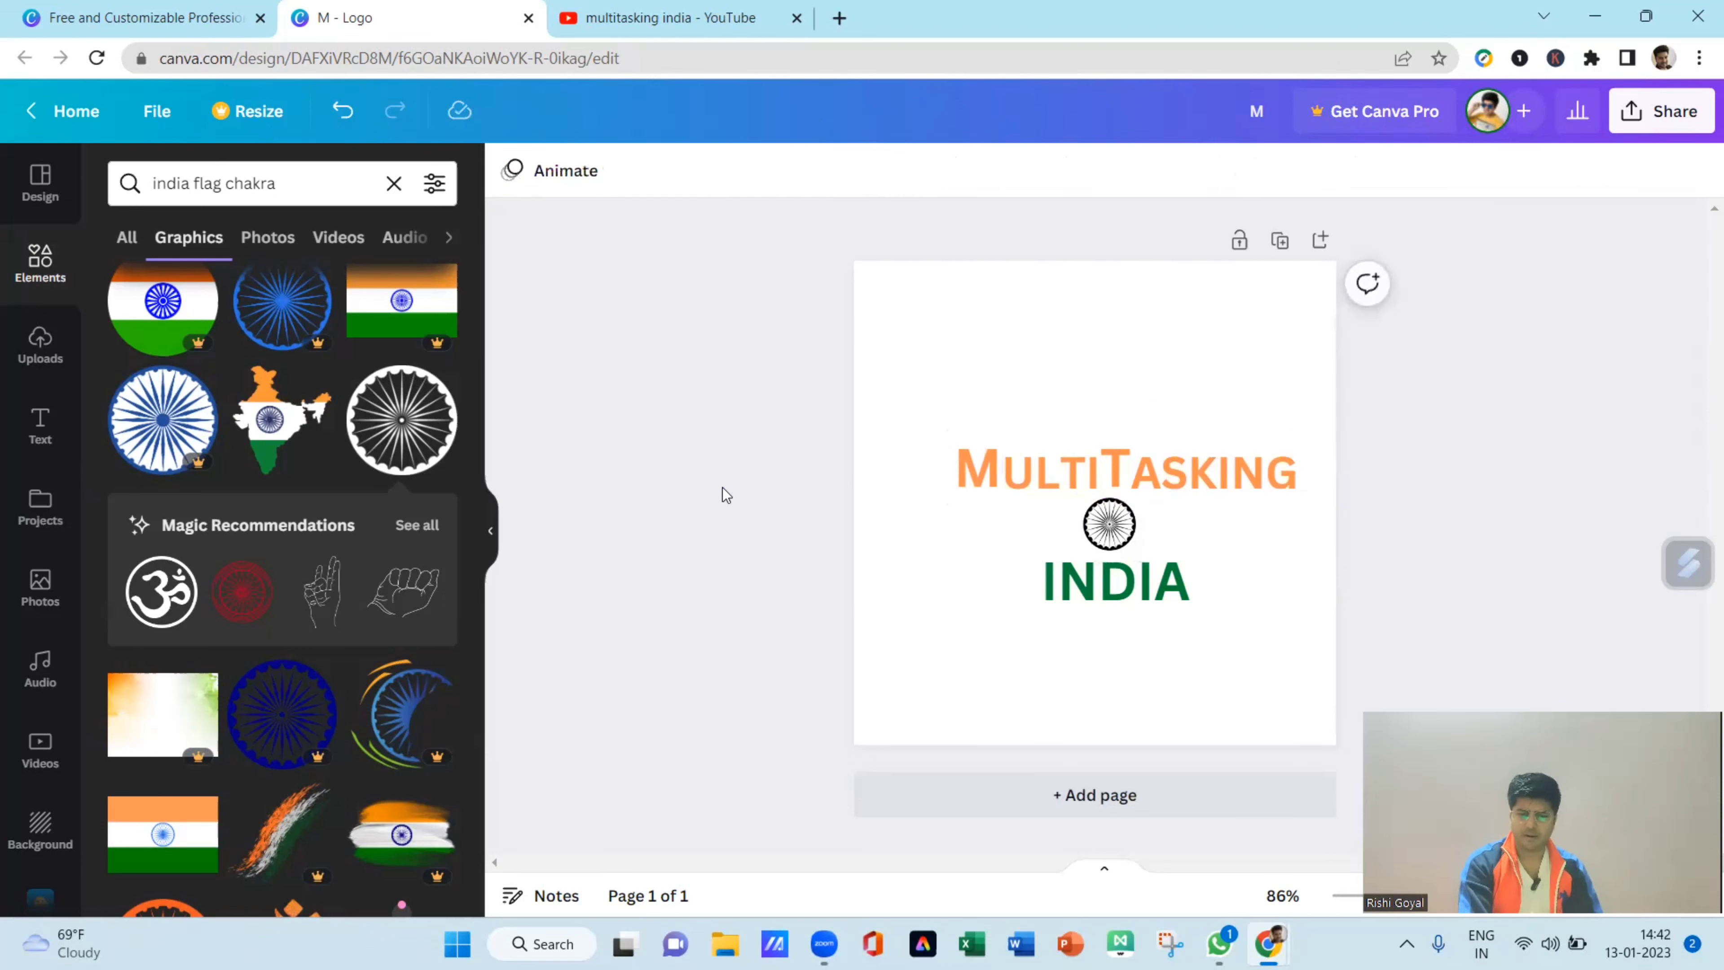
- Color the chakra wheel dark blue
left_click(1113, 527)
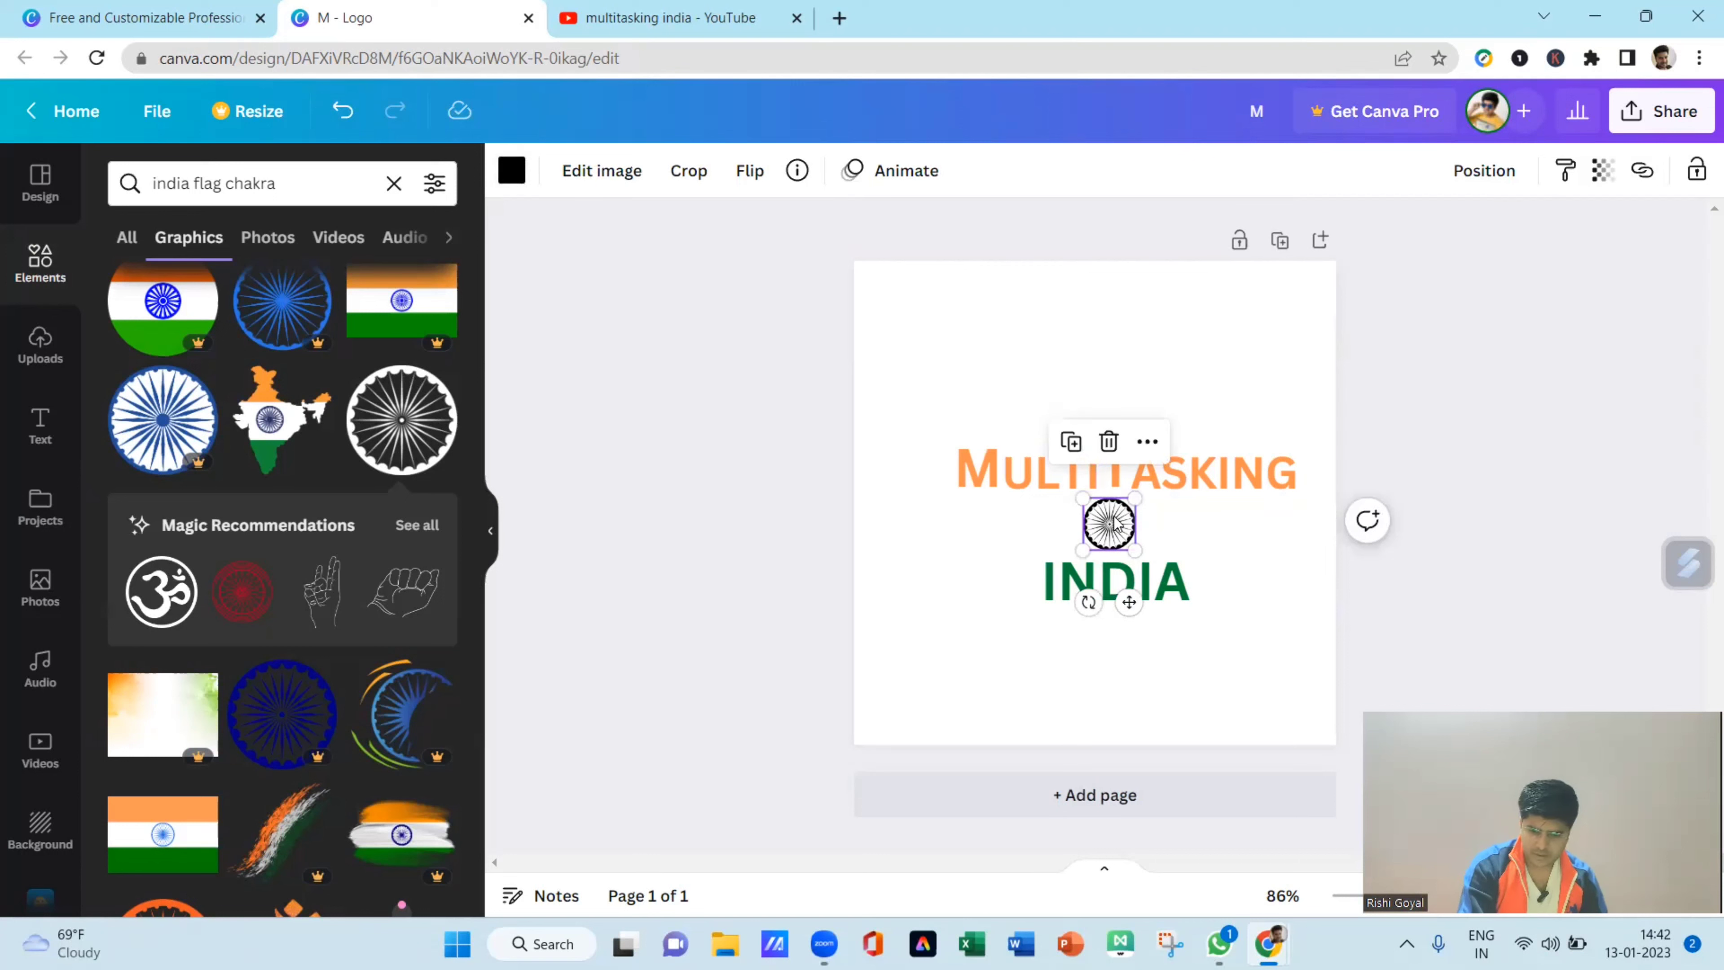
left_click(514, 176)
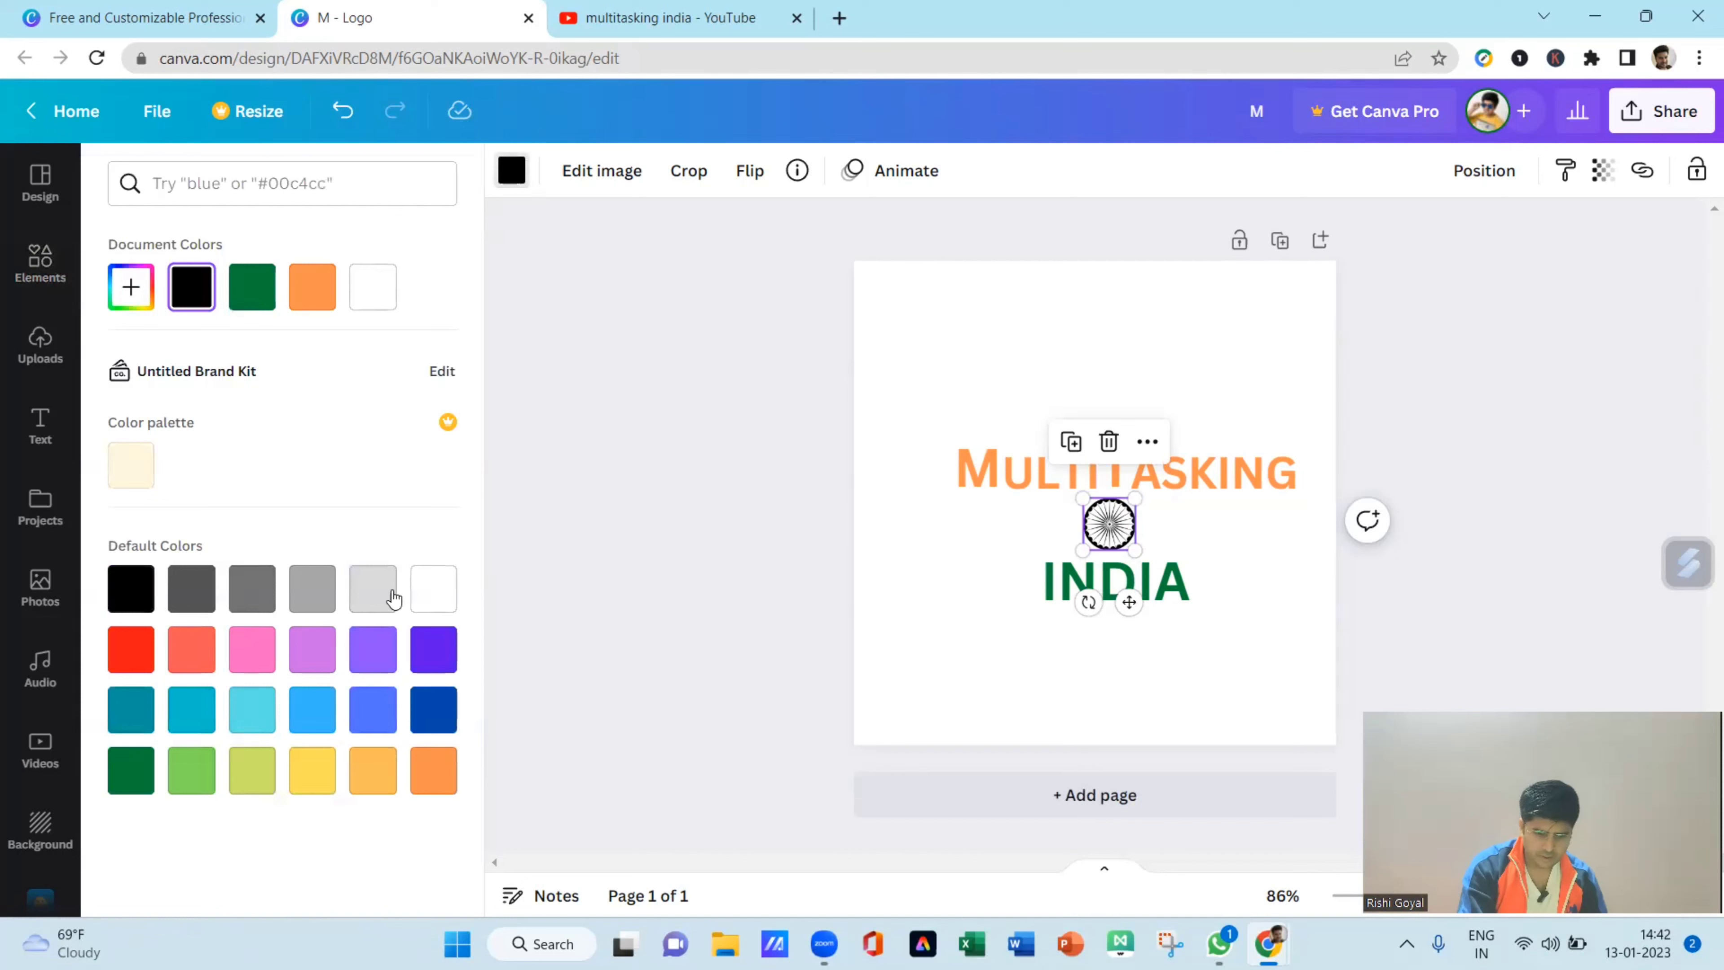
left_click(432, 707)
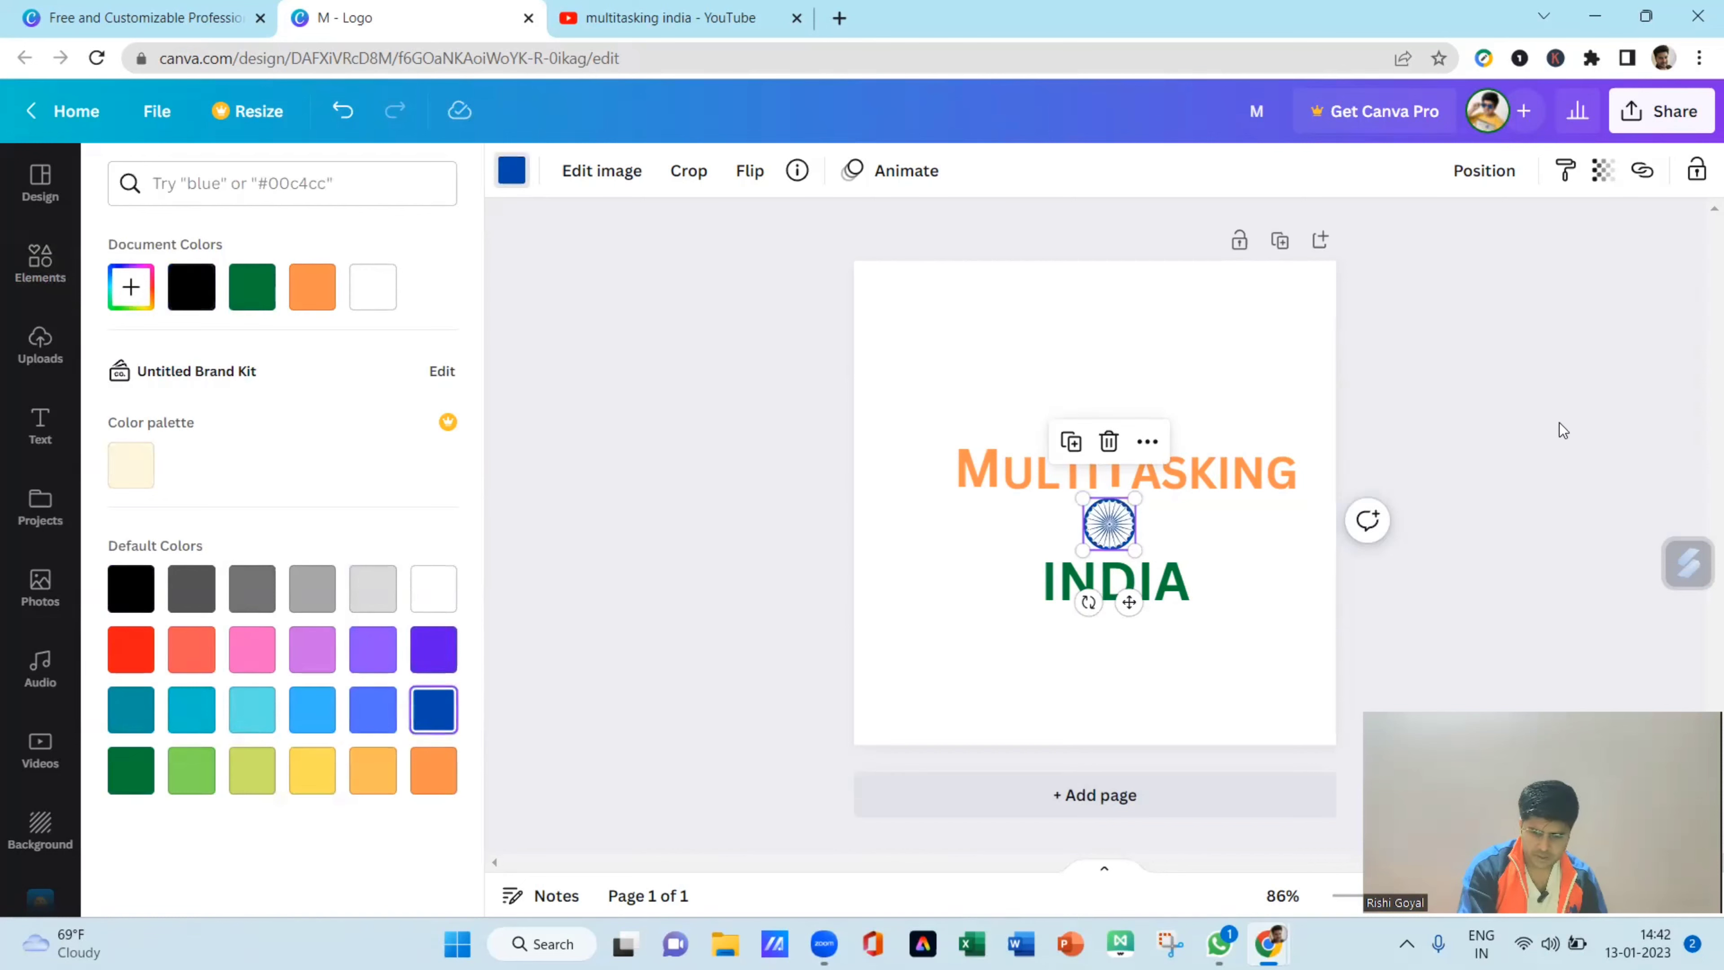
key("Escape")
left_click(715, 601)
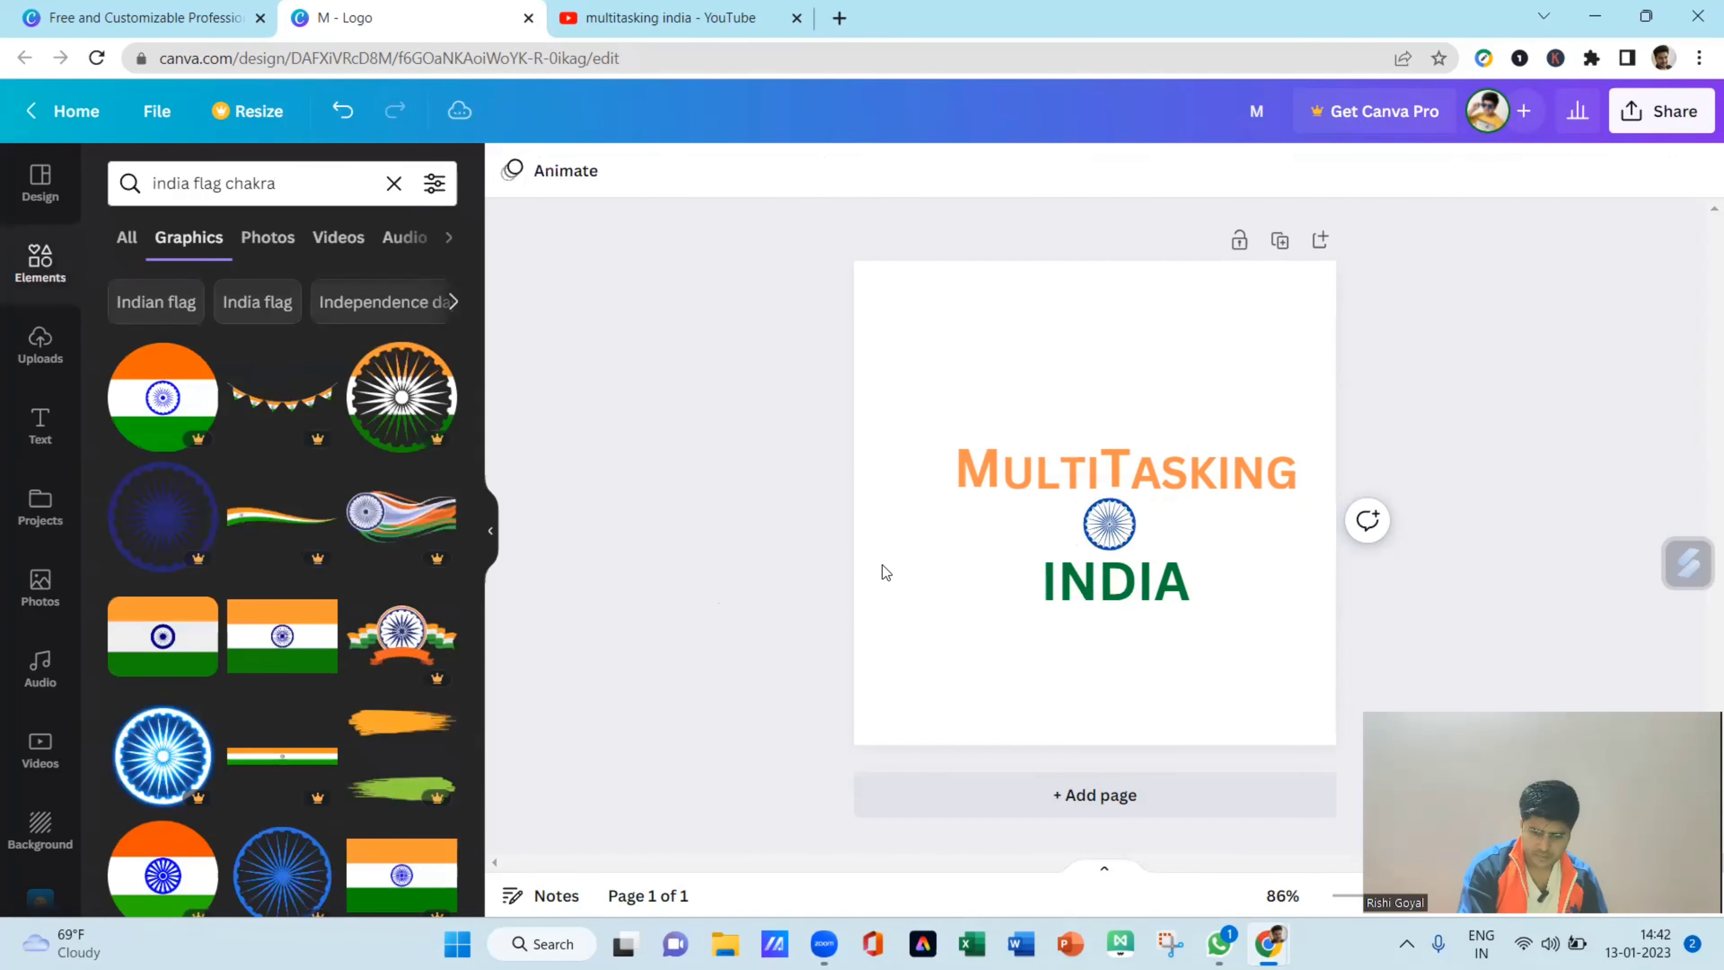
left_click_drag(931, 409, 1179, 645)
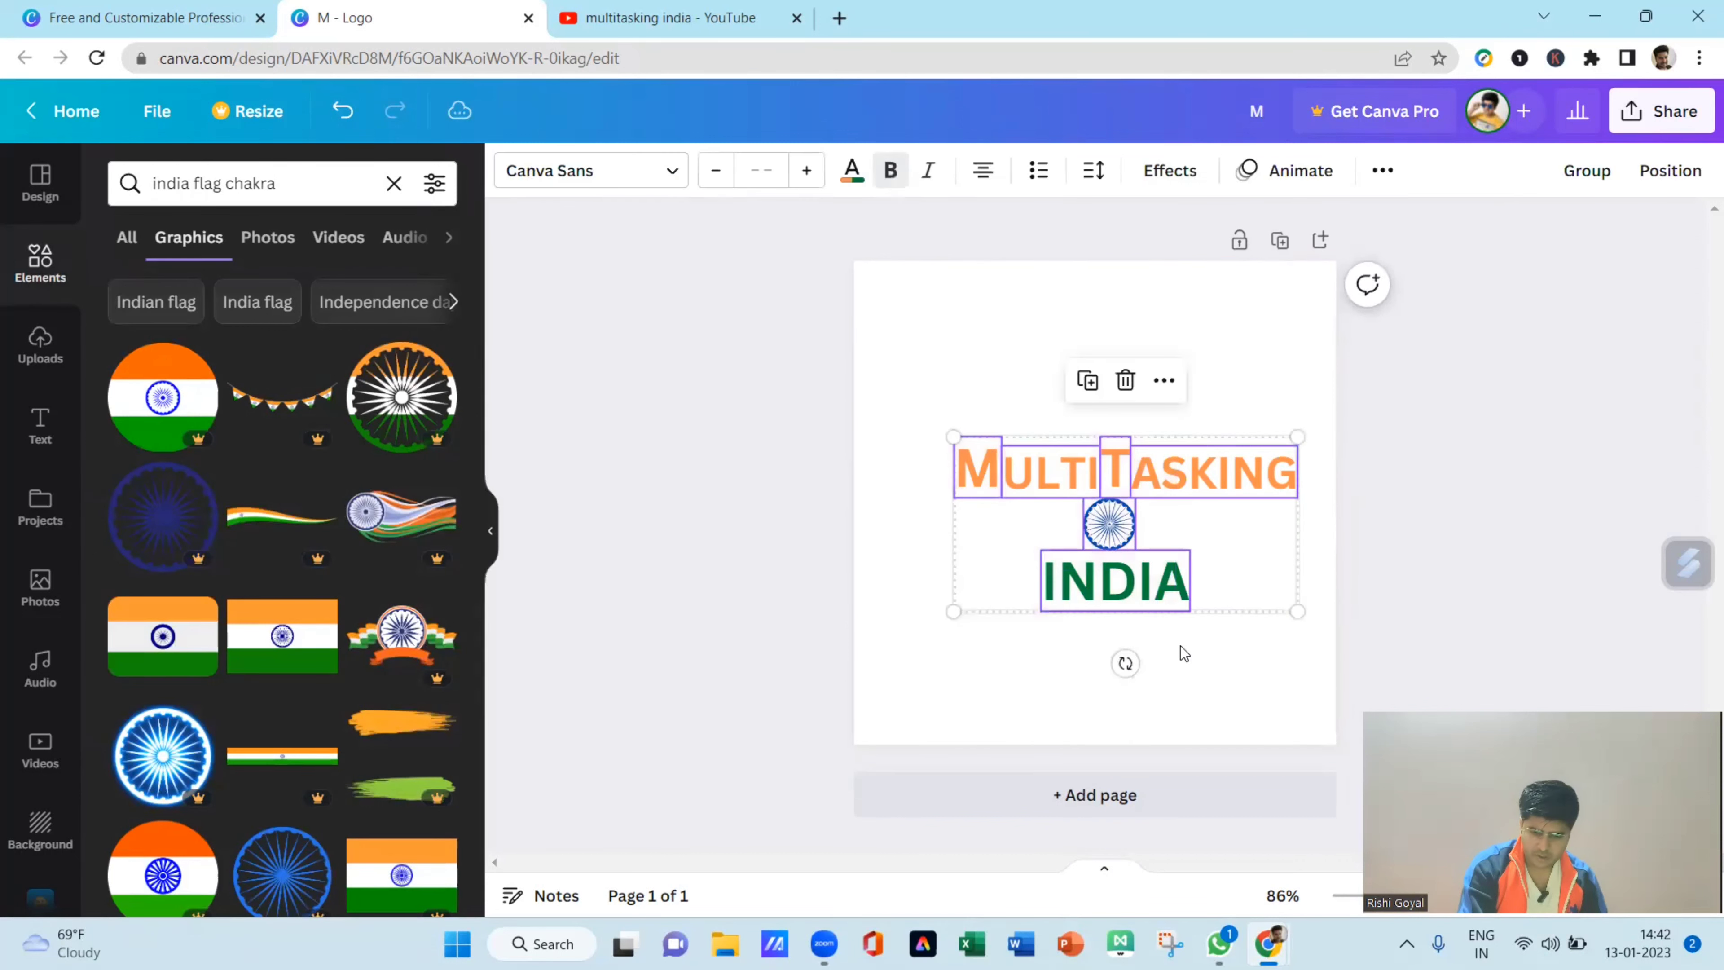
left_click(1594, 531)
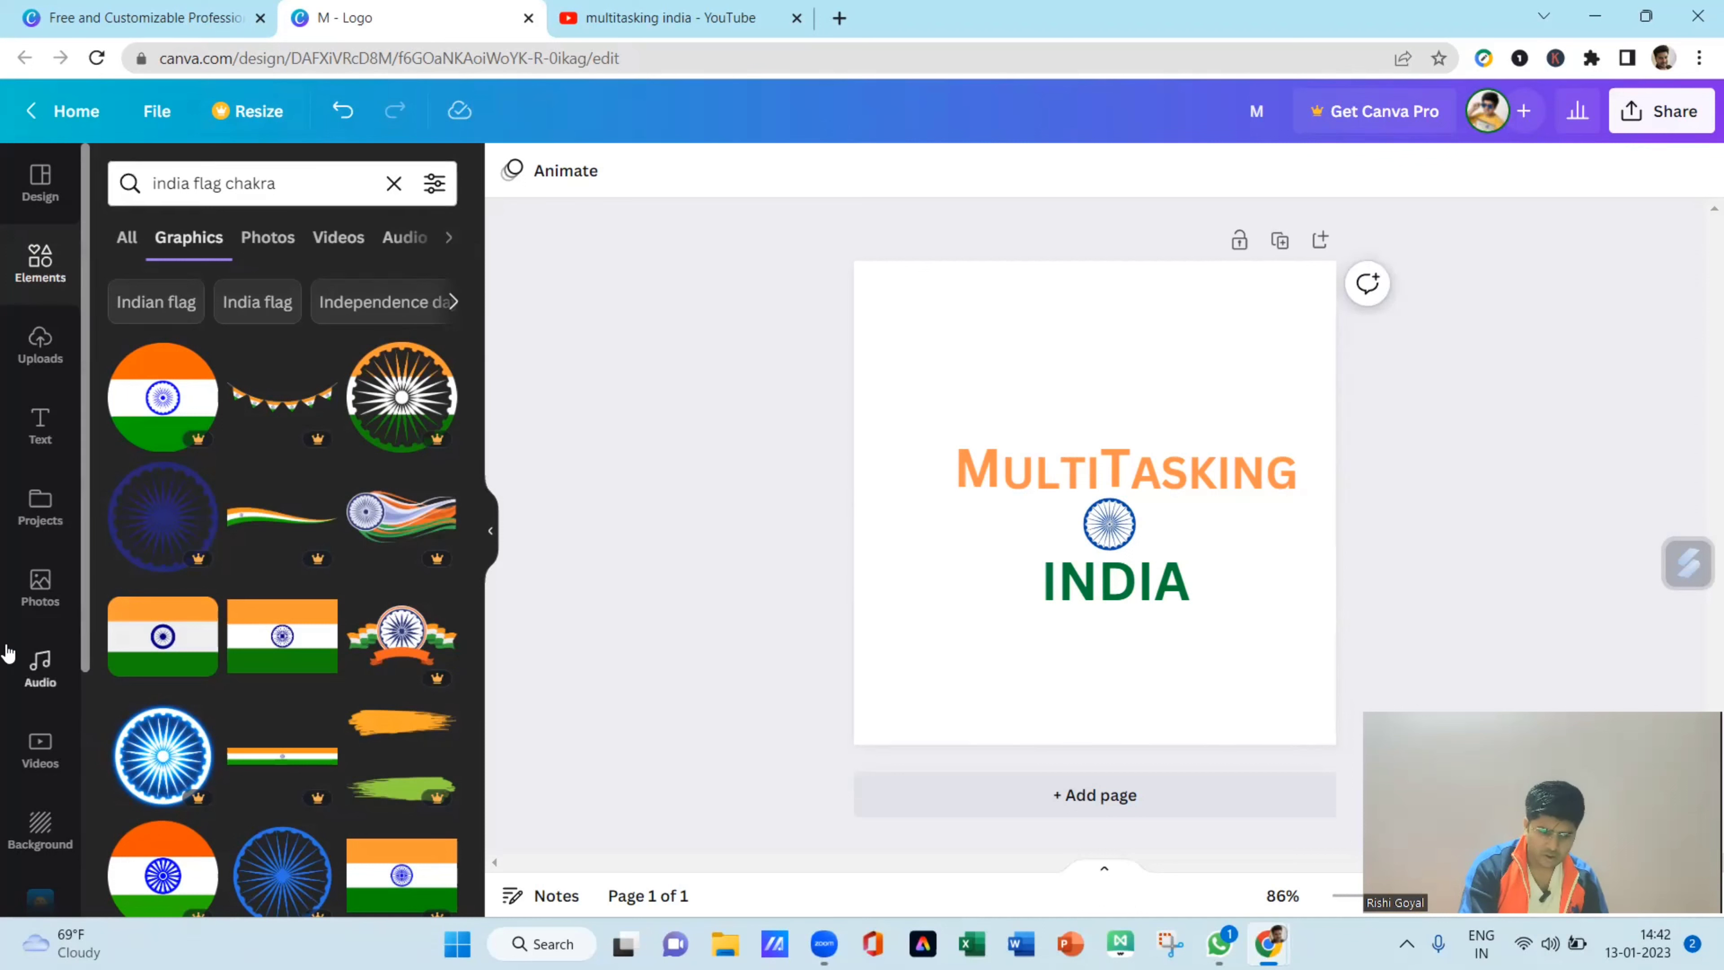
scroll(58, 730, "down", 2)
scroll(57, 730, "down", 2)
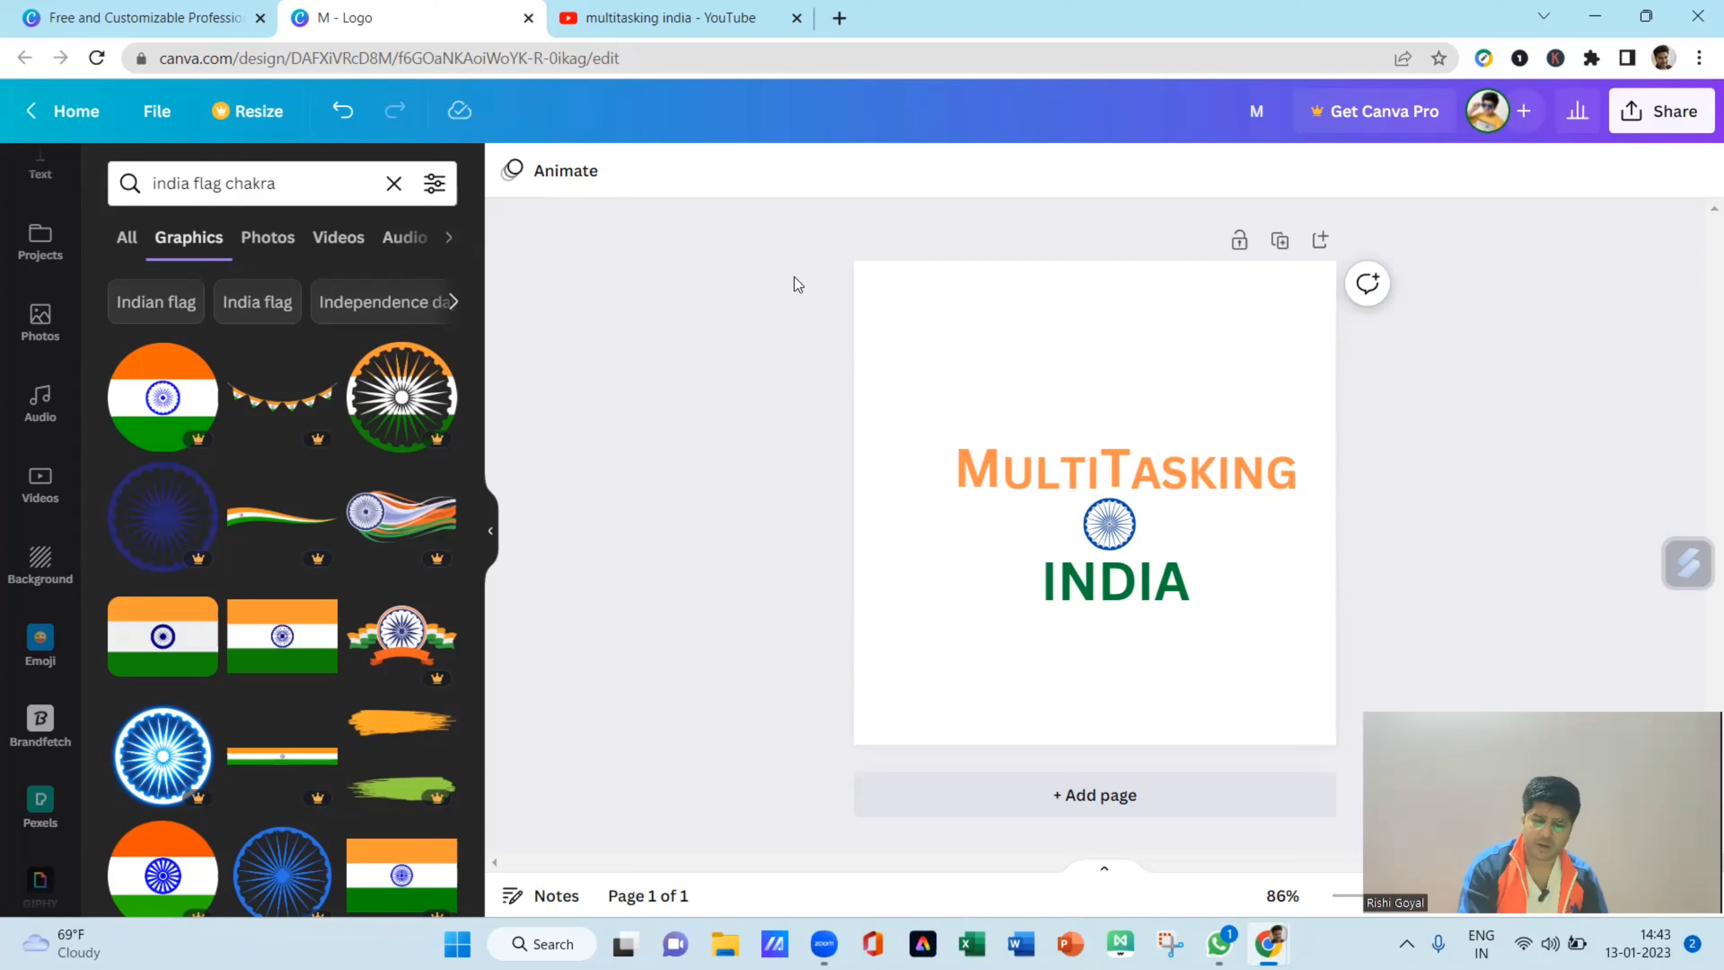
- Group the "MULTITASKING" text pieces, the chakra wheel and the "INDIA" text into one object
left_click_drag(952, 388, 1153, 634)
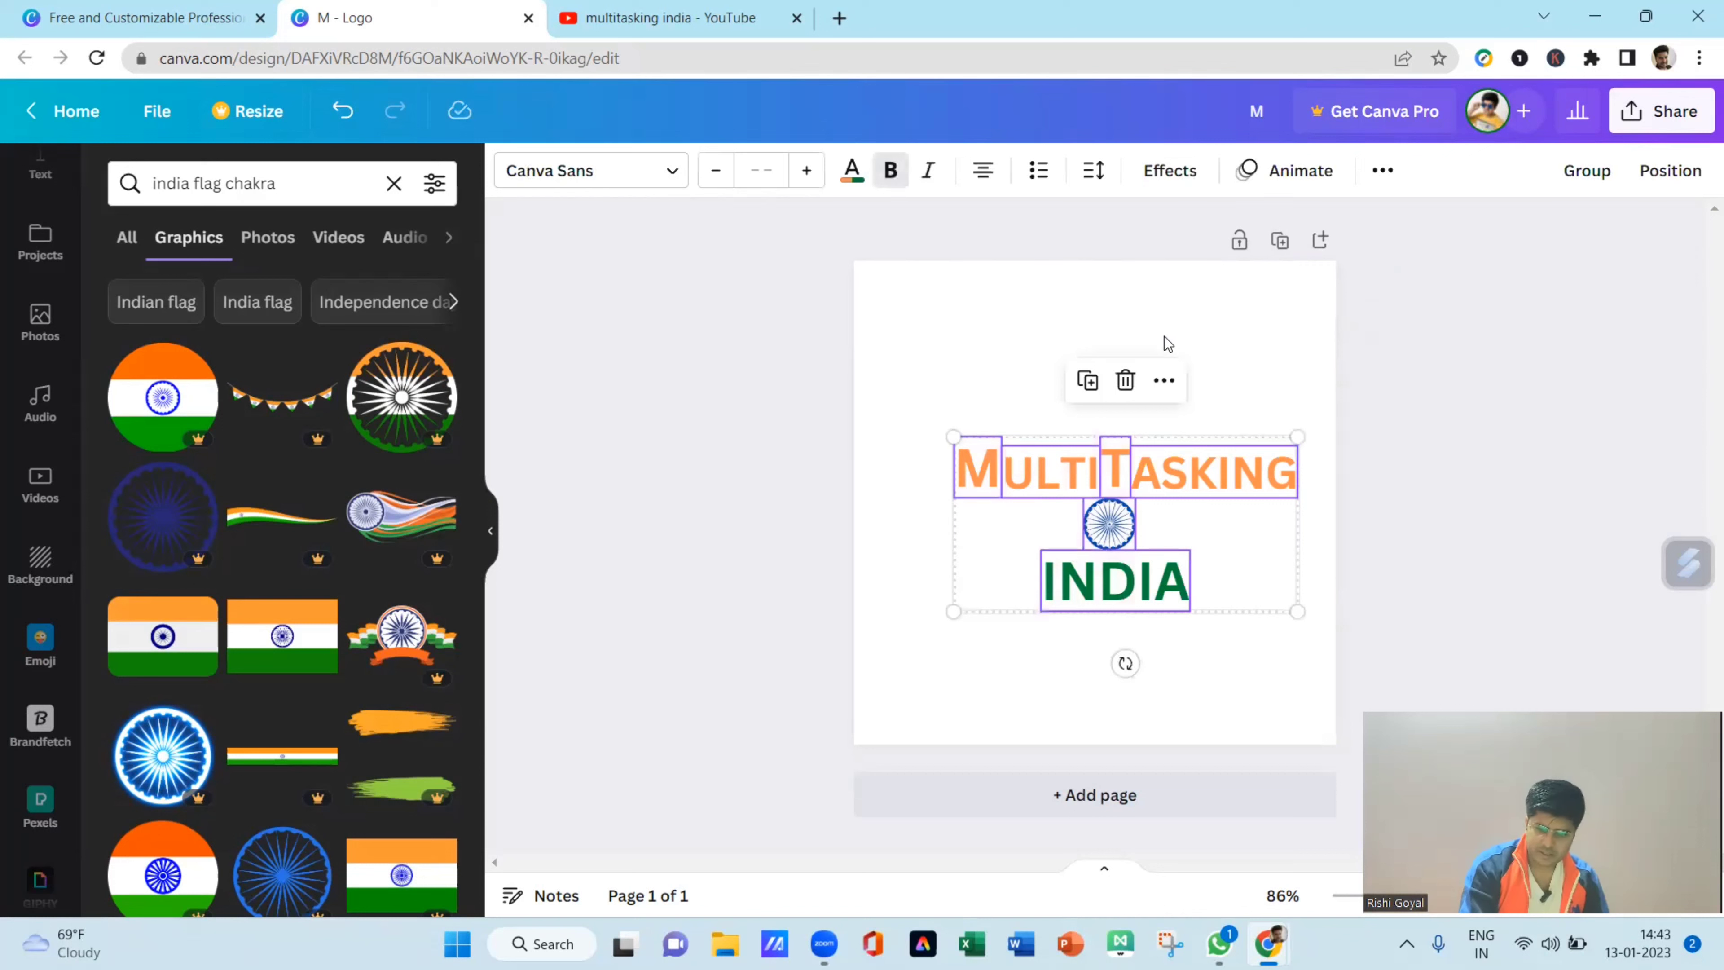
left_click(1164, 381)
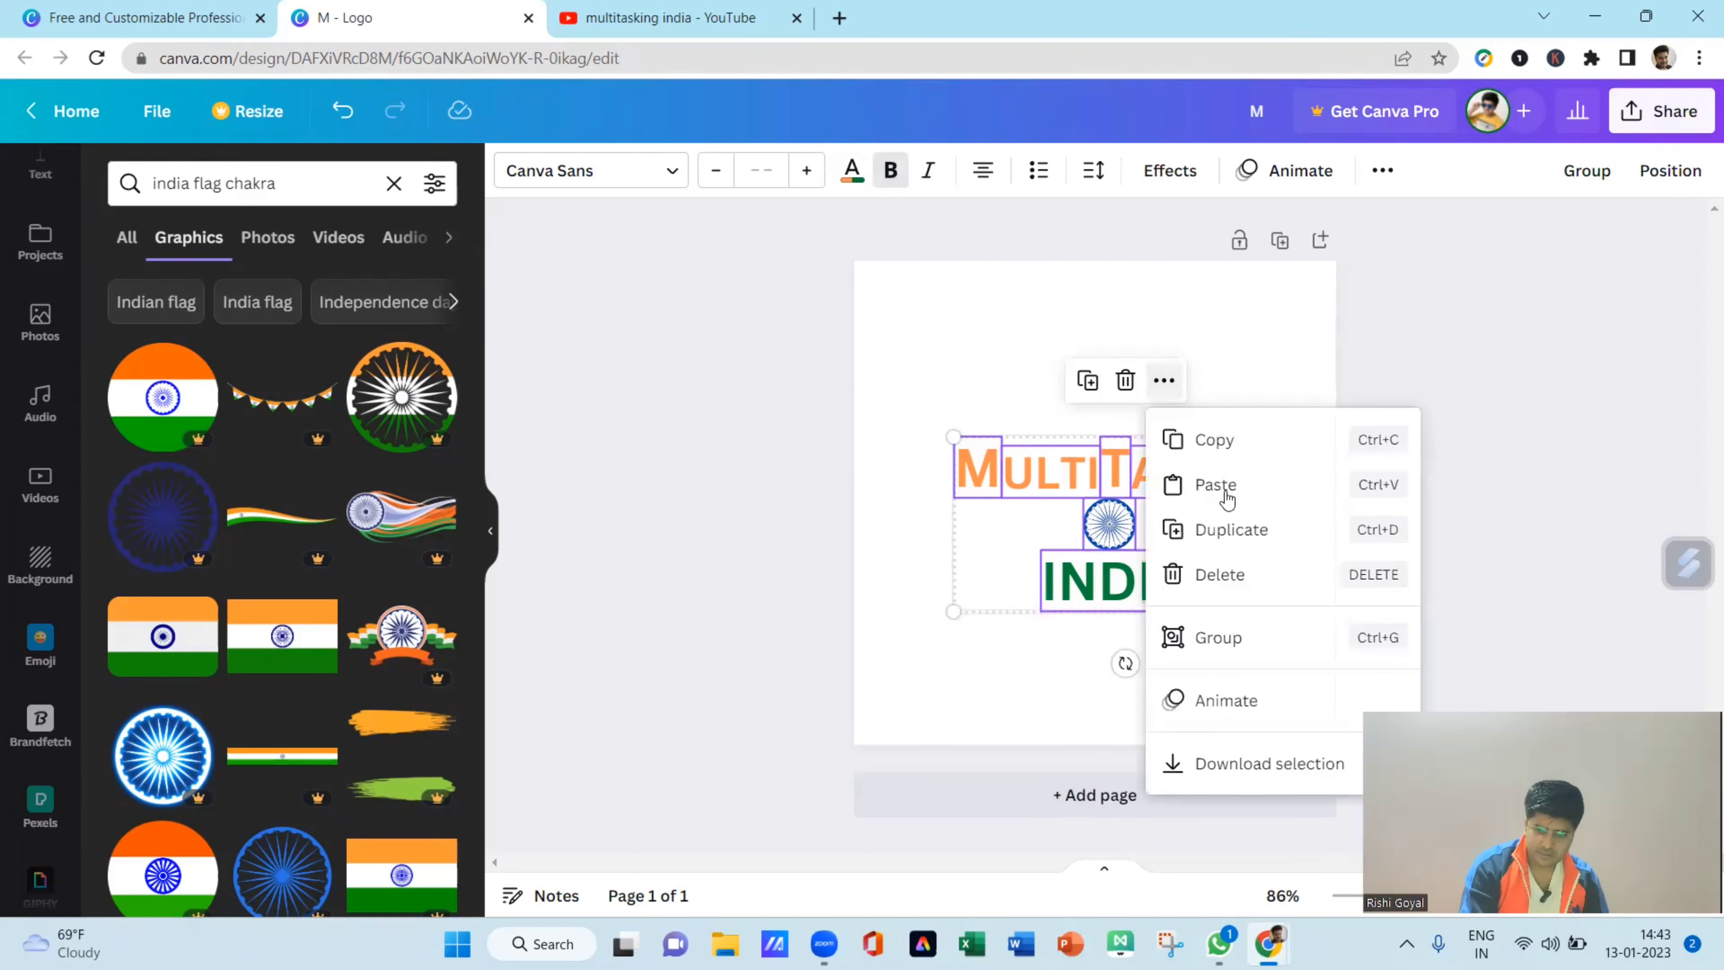
left_click(1189, 650)
left_click(789, 423)
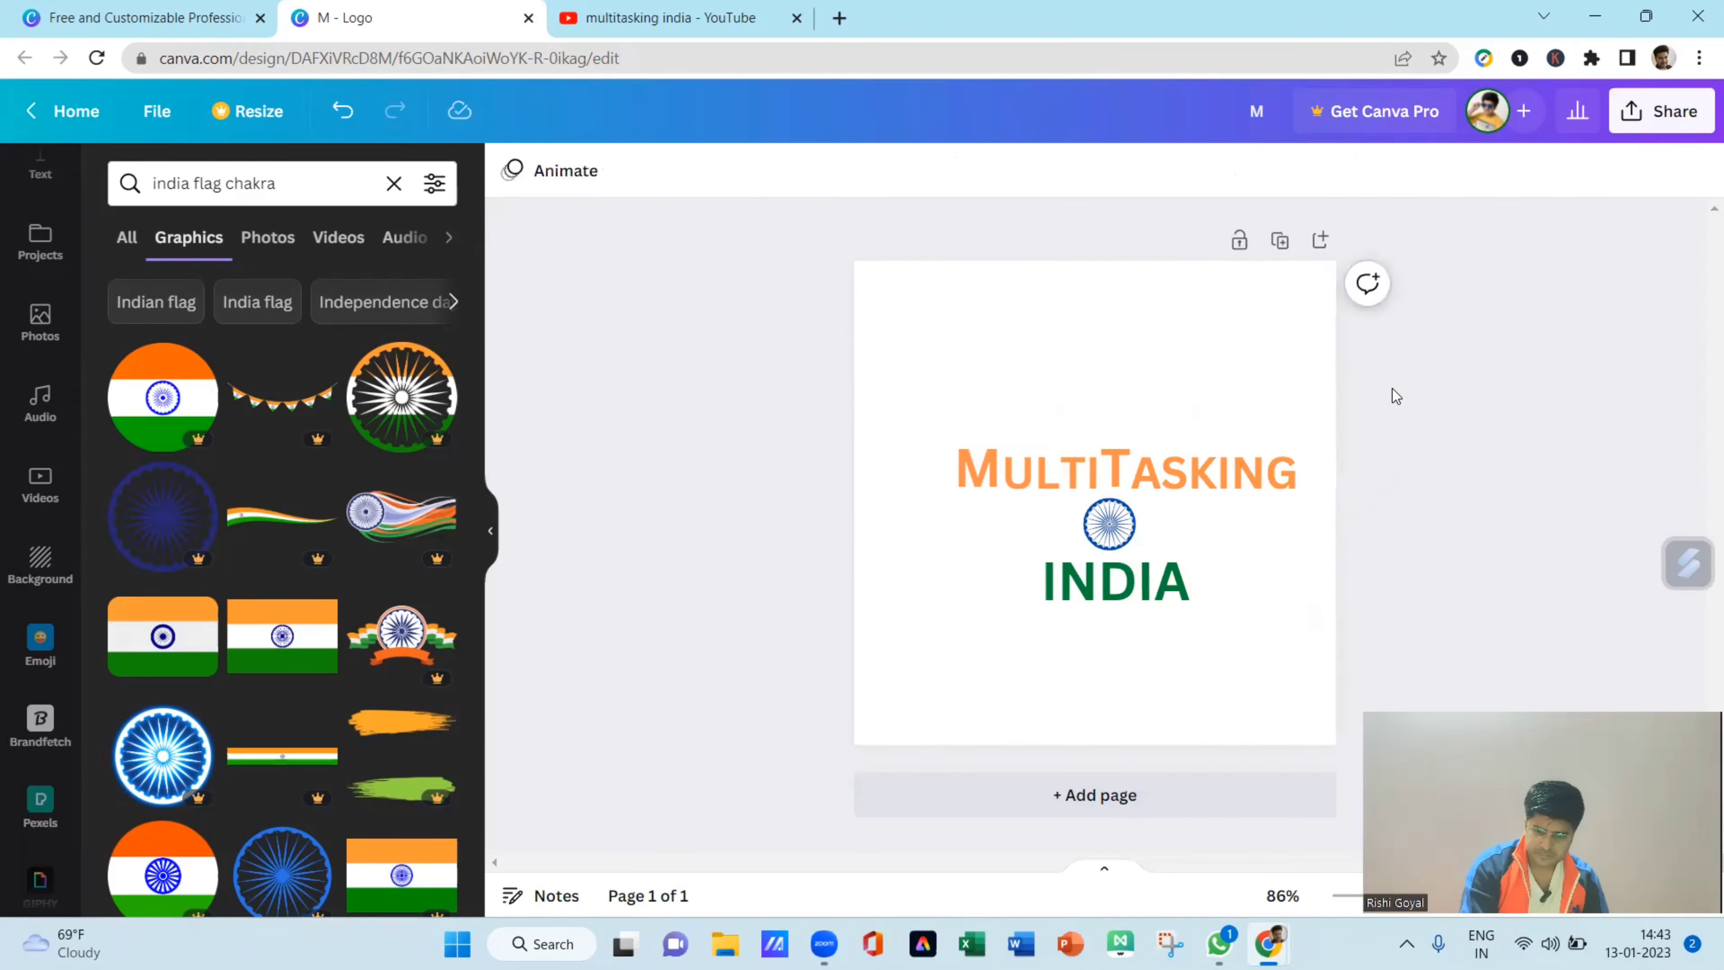
- Nudge the grouped logo left until it is horizontally centered on the page
left_click(1030, 456)
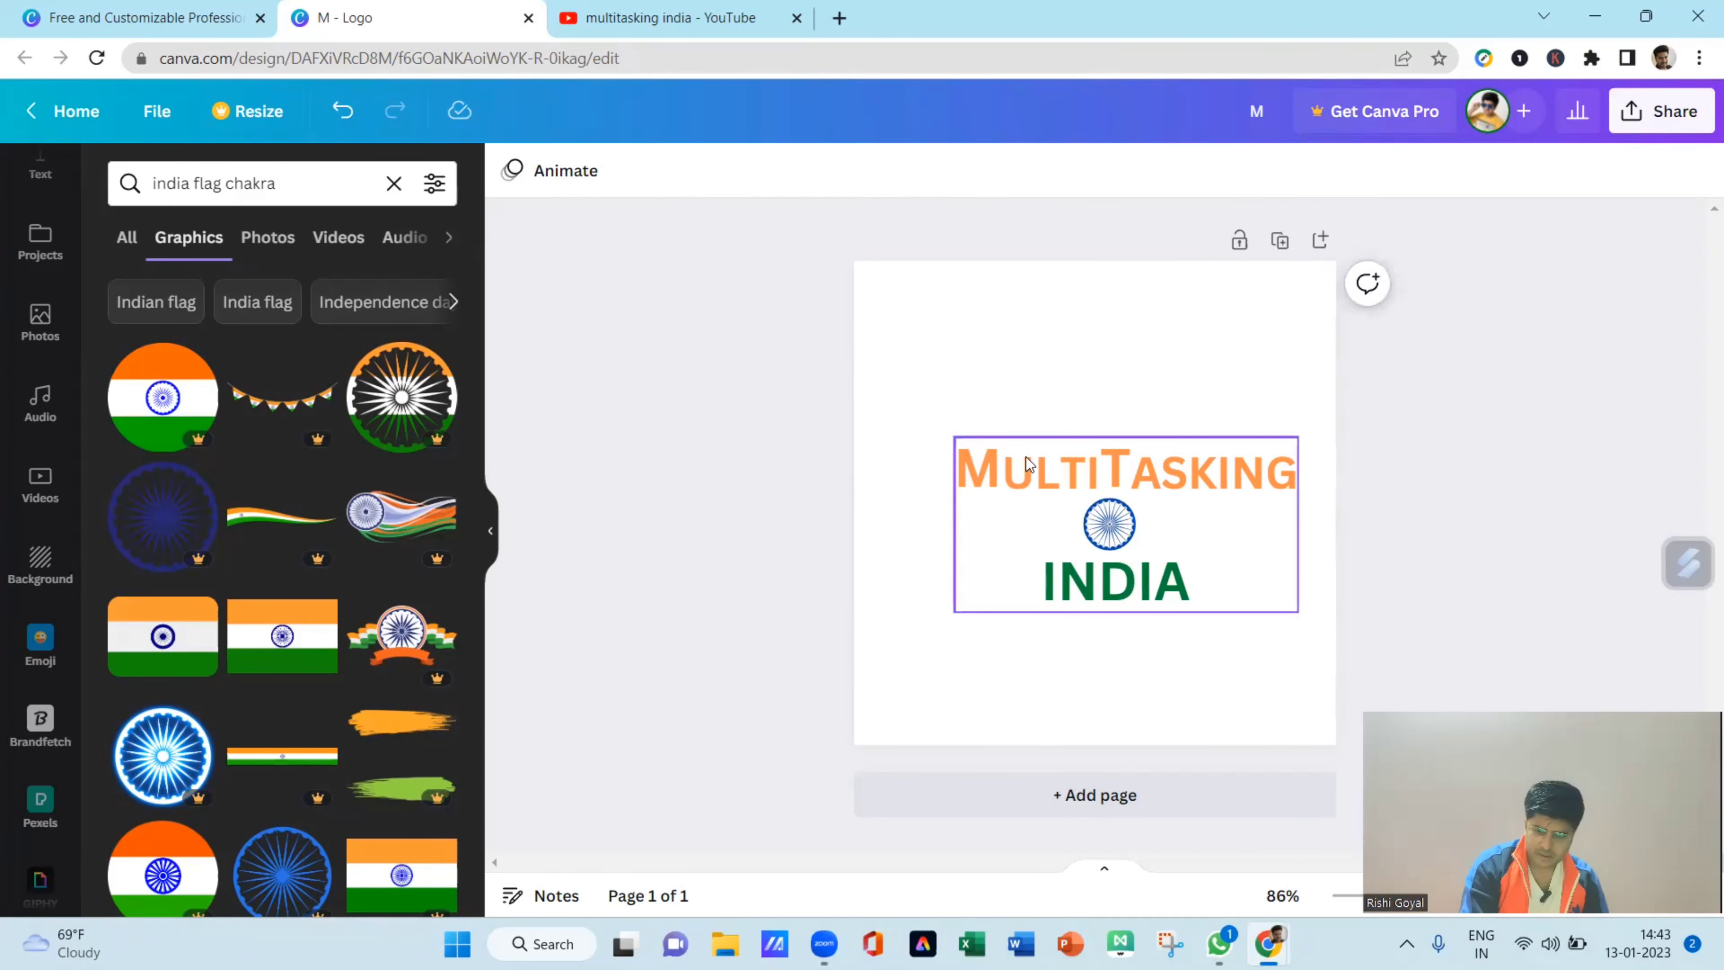
key("Left")
key("Left")
key("Left")
key("Left")
key("Left")
key("Left")
key("Left")
key("Left")
key("Left")
key("Left")
key("Left")
key("Left")
key("Left")
key("Left")
key("Left")
key("Left")
key("Left")
- Nudge the grouped logo up to about the vertical middle of the page
key("Up")
key("Up")
key("Up")
key("Up")
key("Up")
key("Up")
key("Up")
key("Up")
key("Up")
key("Up")
key("Up")
key("Up")
key("Up")
key("Up")
key("Up")
key("Up")
key("Up")
key("Up")
key("Up")
key("Up")
key("Up")
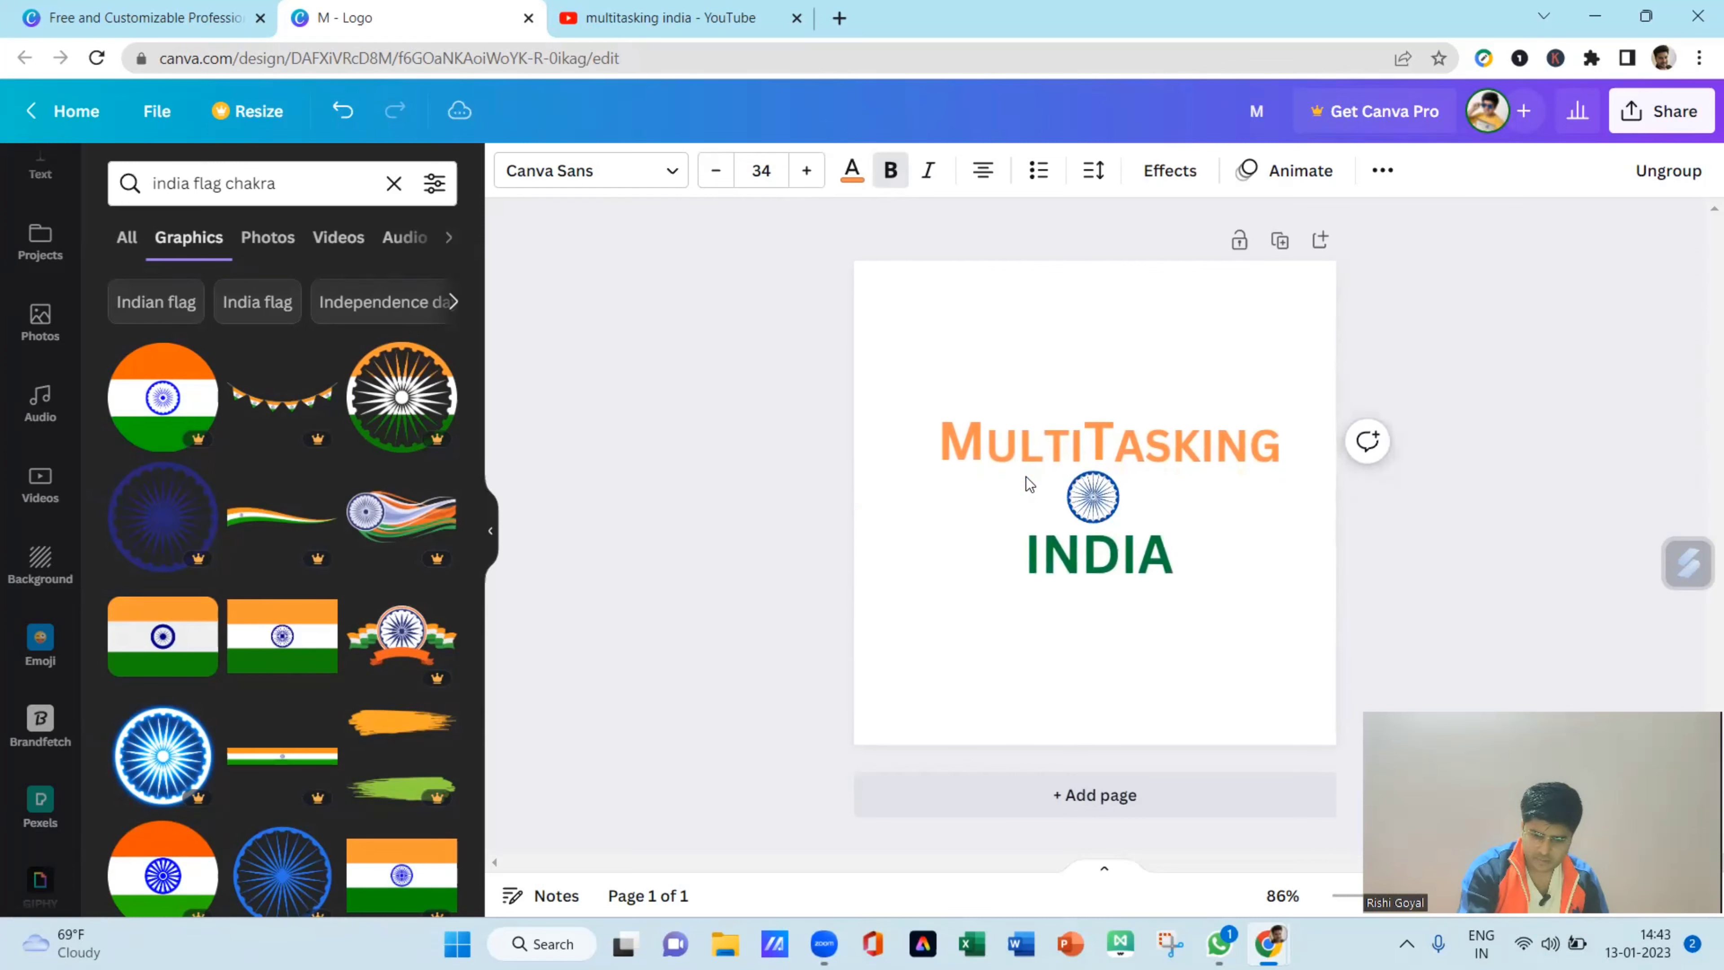
- Nudge the grouped logo back down to its earlier height on the page
key("Down")
key("Down")
key("Down")
key("Down")
key("Down")
key("Down")
key("Down")
key("Down")
key("Down")
key("Down")
key("Down")
key("Down")
key("Down")
key("Down")
key("Down")
key("Down")
key("Down")
key("Down")
key("Down")
key("Down")
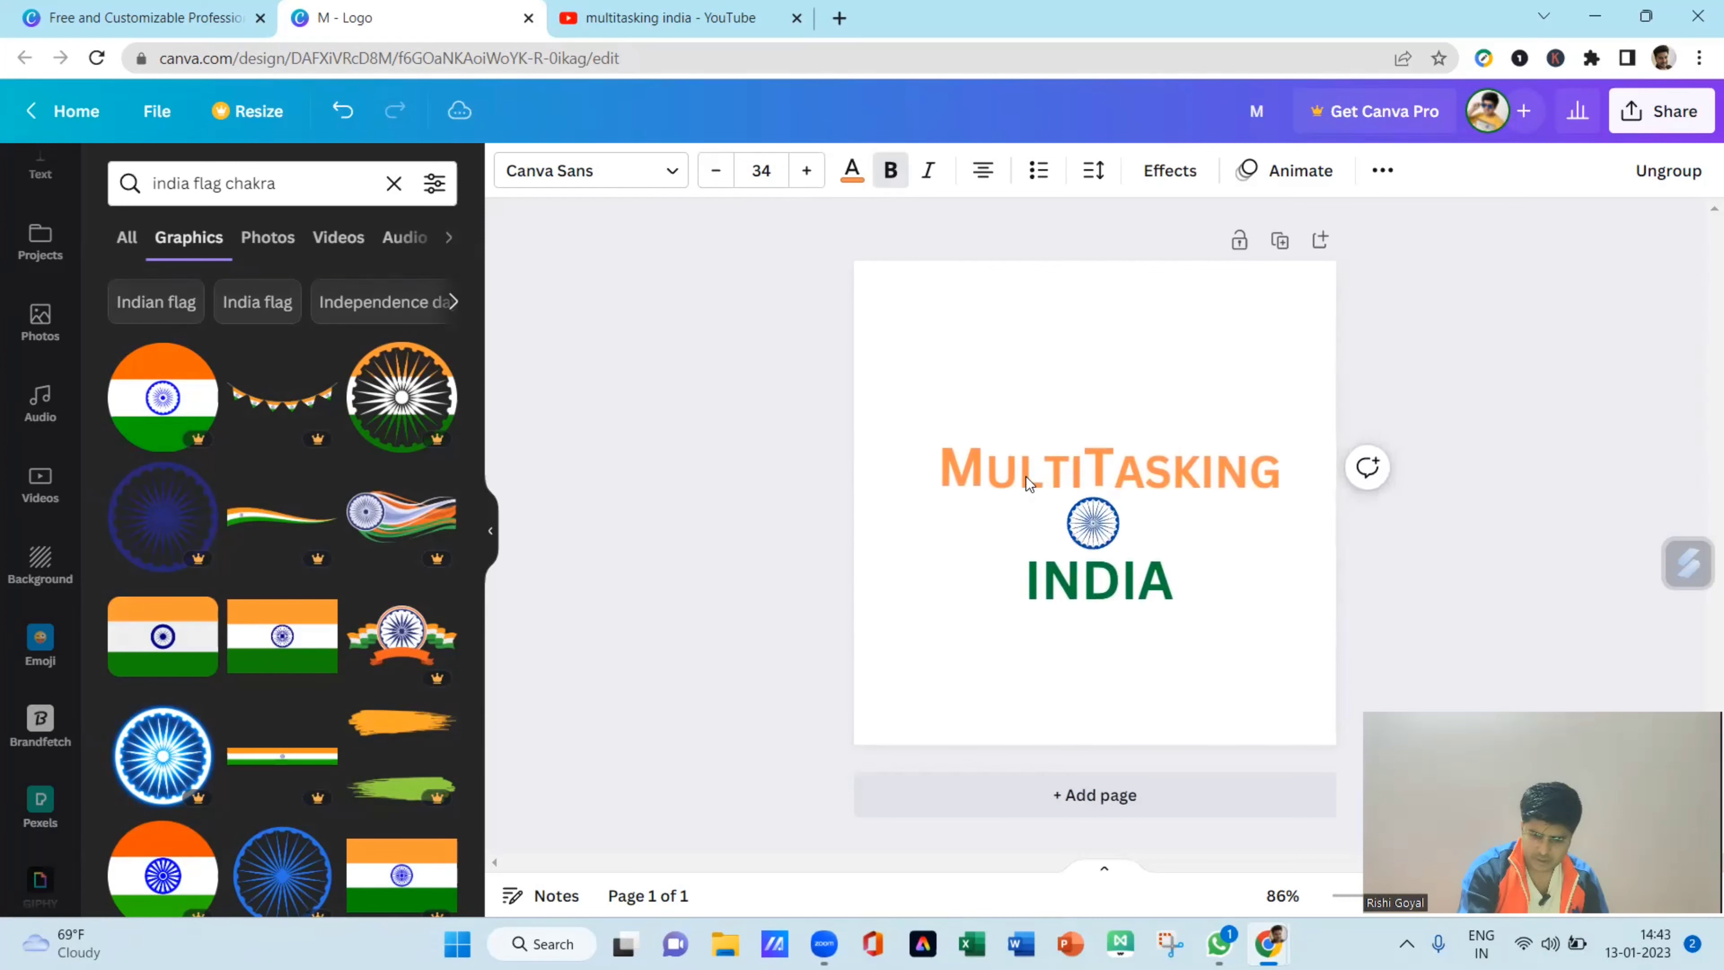
- Nudge the grouped logo up so it sits around the vertical middle of the page
key("Up")
key("Up")
key("Up")
key("Up")
key("Up")
key("Up")
key("Up")
key("Up")
key("Up")
key("Up")
key("Up")
key("Up")
key("Up")
key("Up")
key("Up")
key("Up")
key("Up")
key("Up")
key("Up")
key("Up")
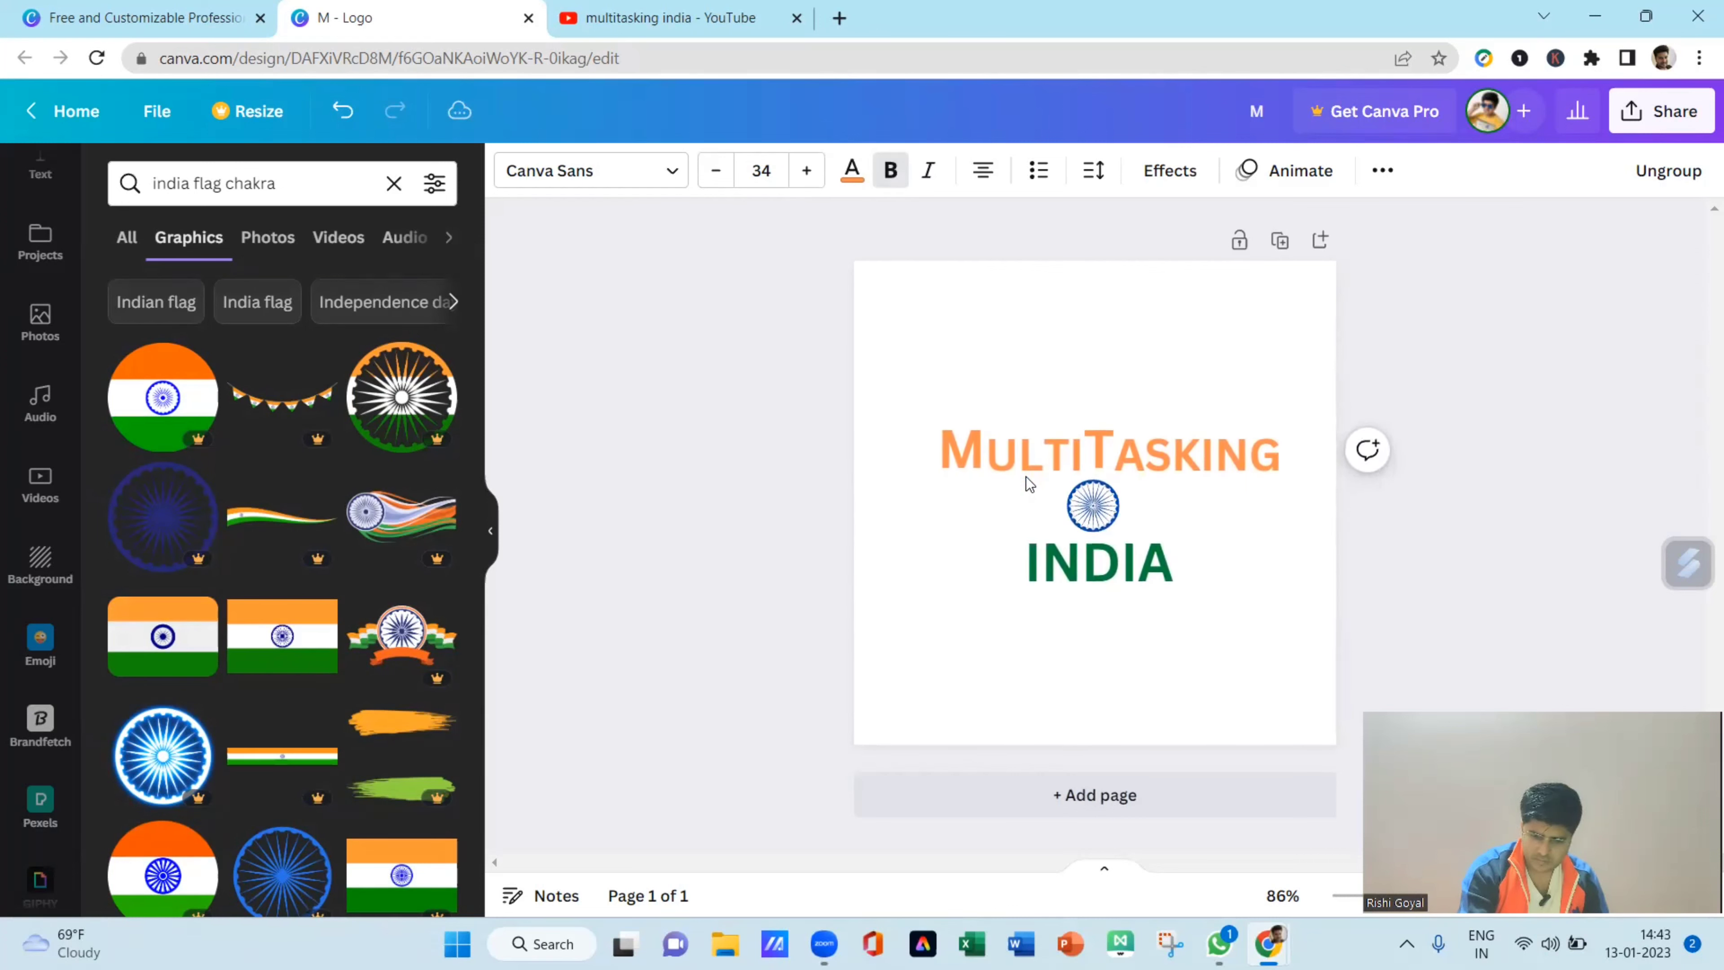
- Move the grouped logo slightly left so it is horizontally centered on the page
left_click(1089, 502)
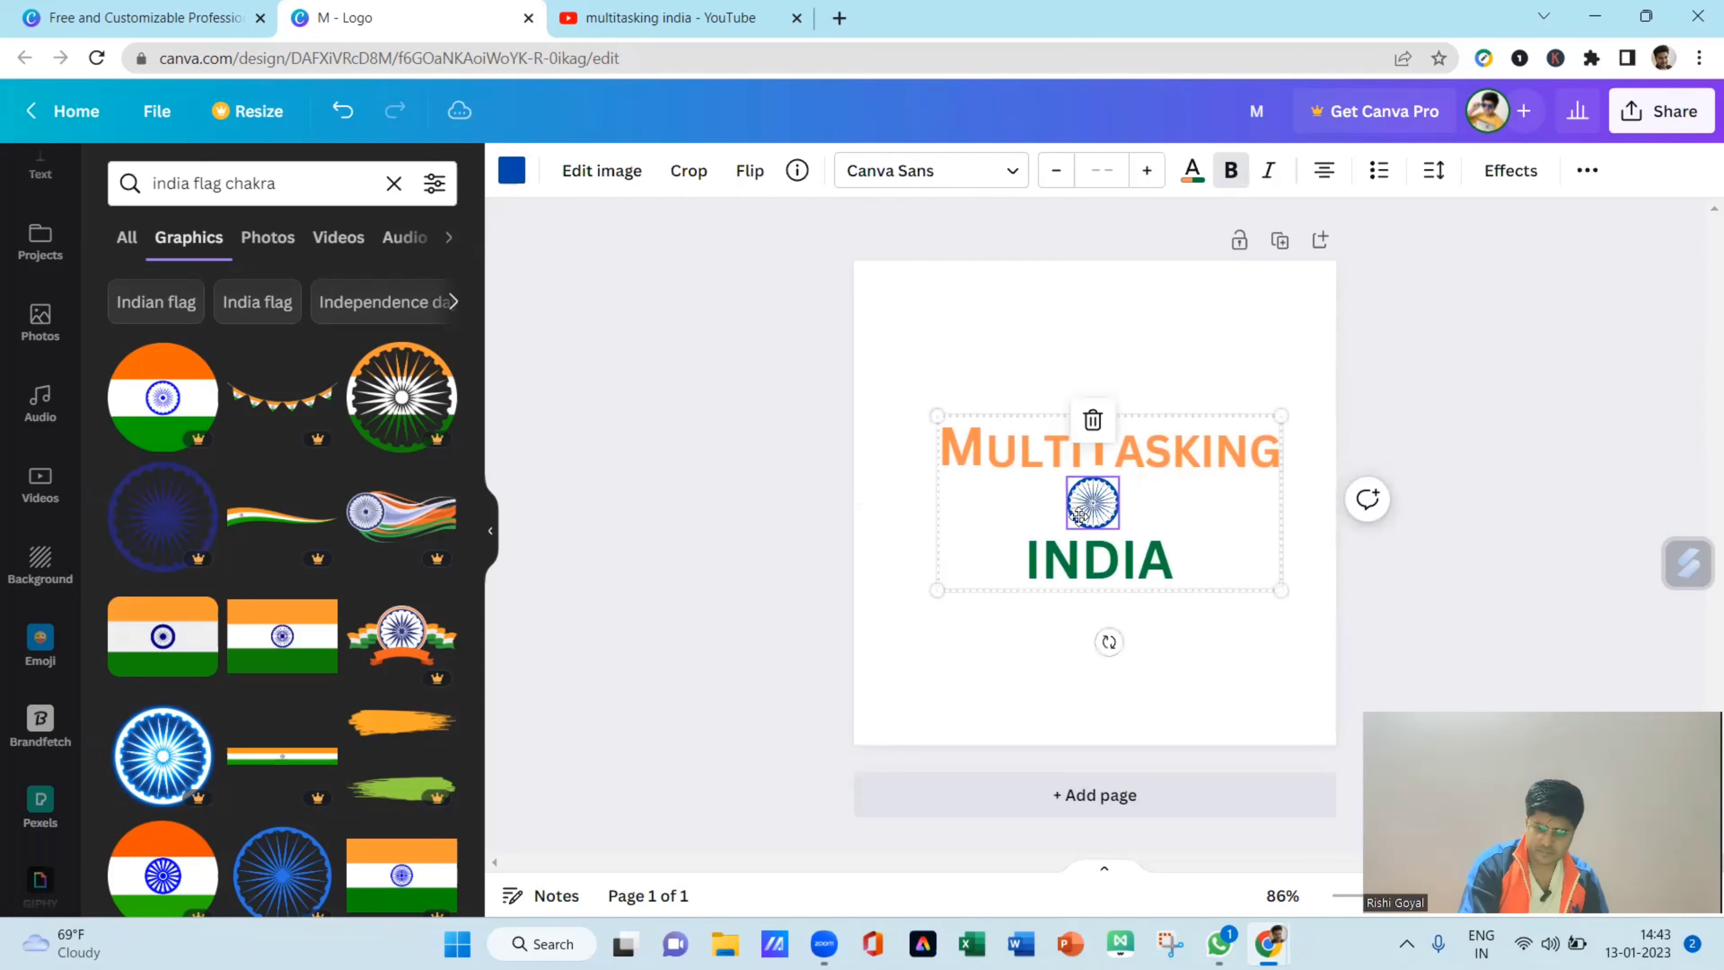
mouse_move(1085, 501)
left_mouse_down()
mouse_move(1083, 553)
mouse_move(1085, 454)
mouse_move(1065, 473)
mouse_move(1081, 499)
left_mouse_up()
left_click(1450, 420)
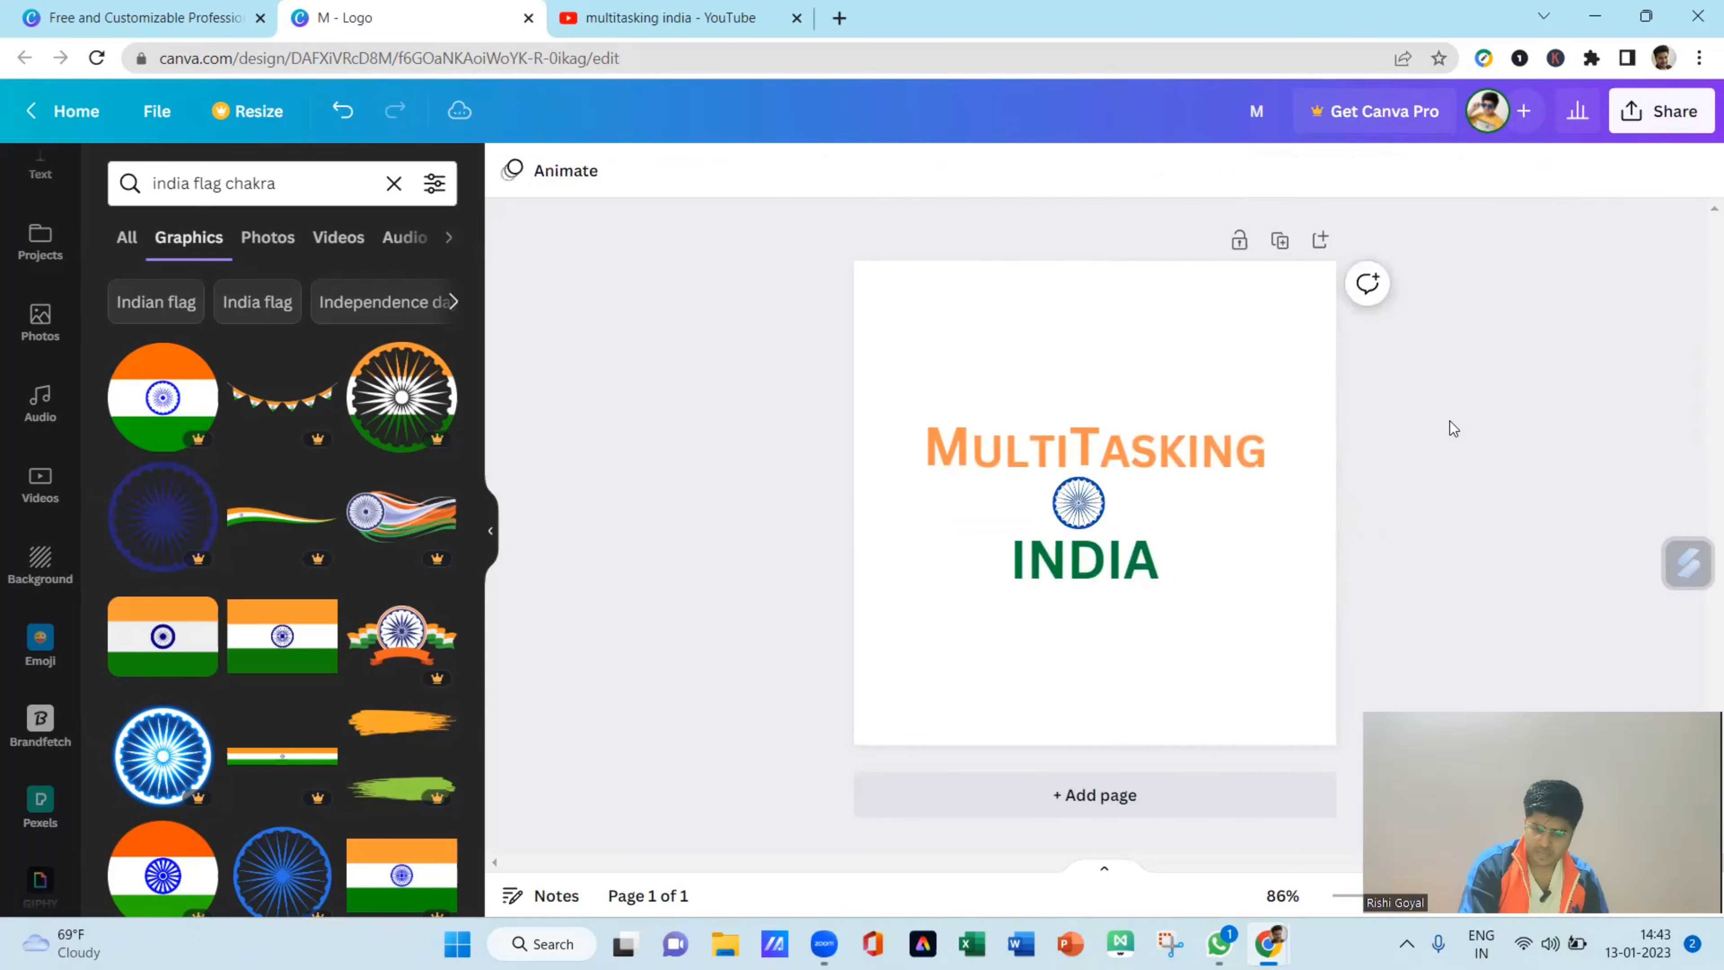
left_click(1116, 457)
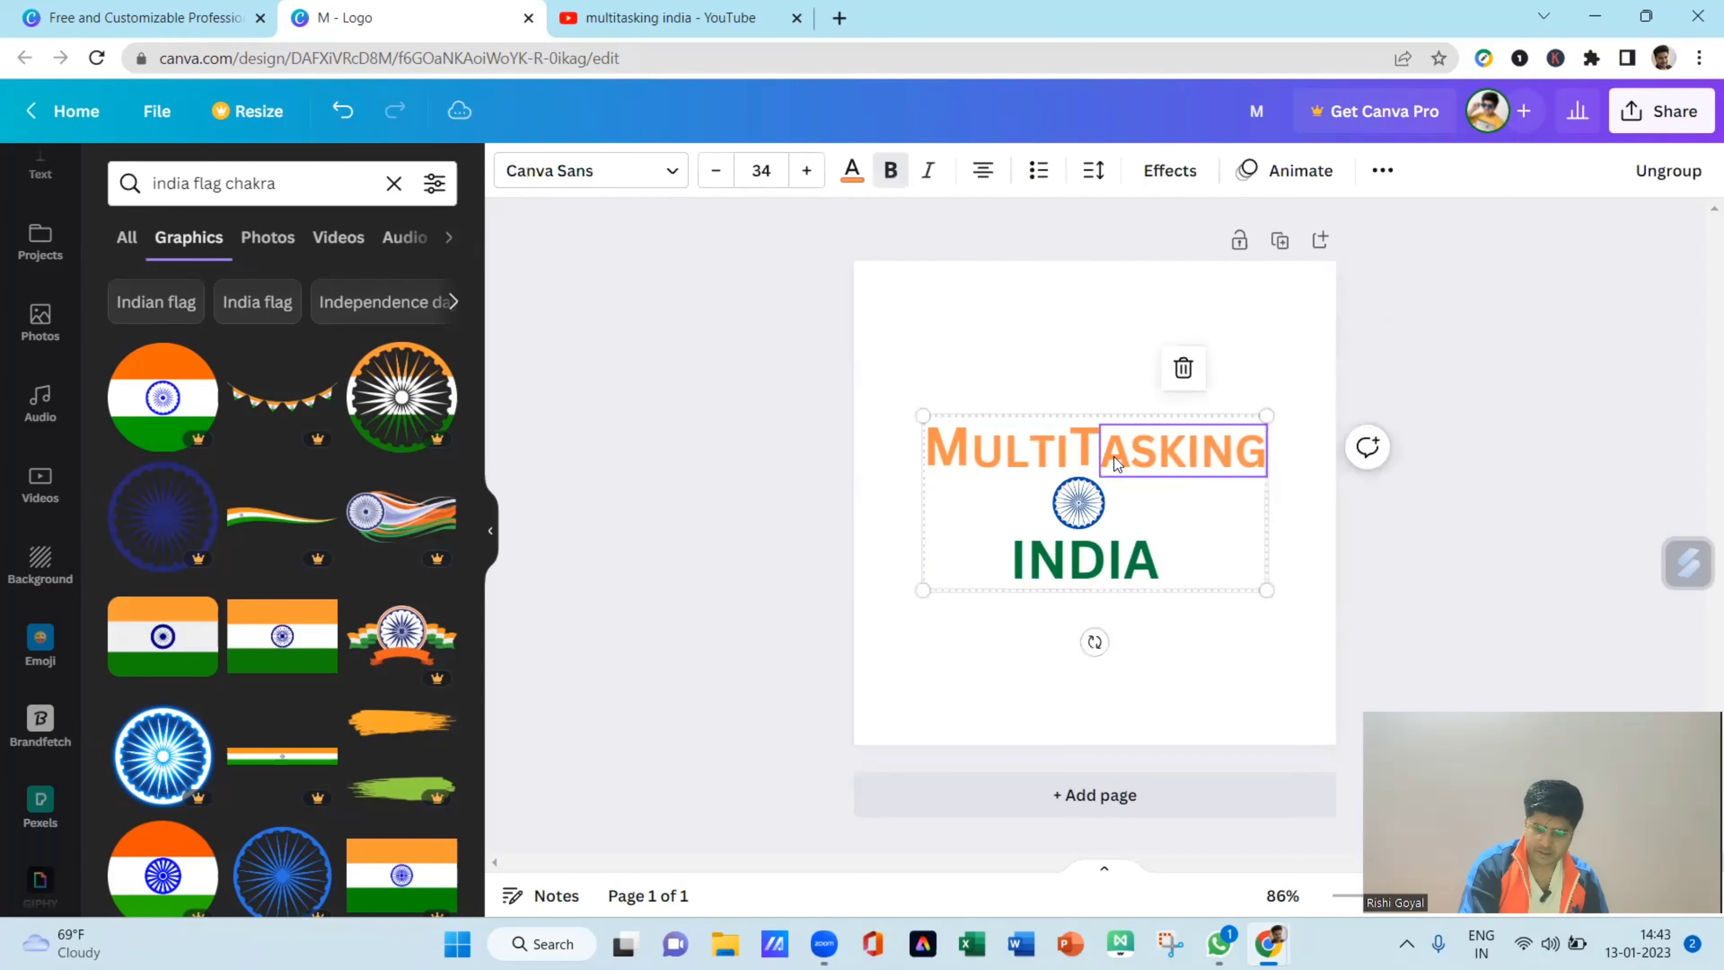
left_click(1593, 417)
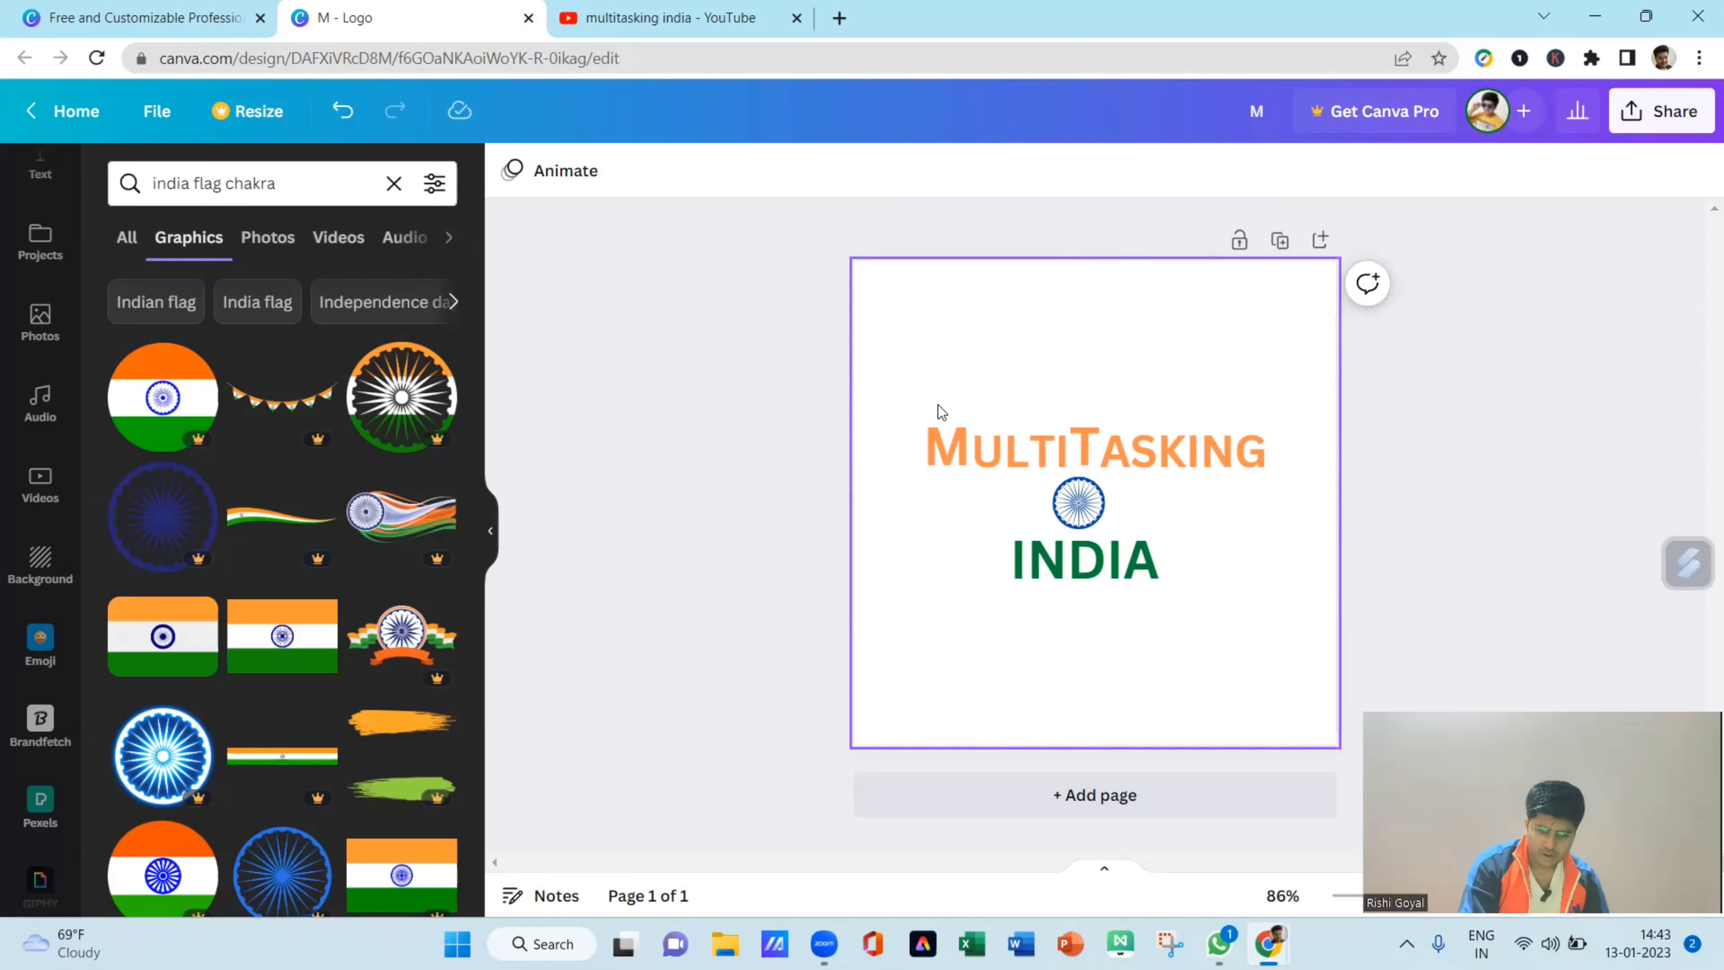
- Try a small rounded Indian flag graphic beside the "INDIA" text and delete it
scroll(292, 609, "down", 2)
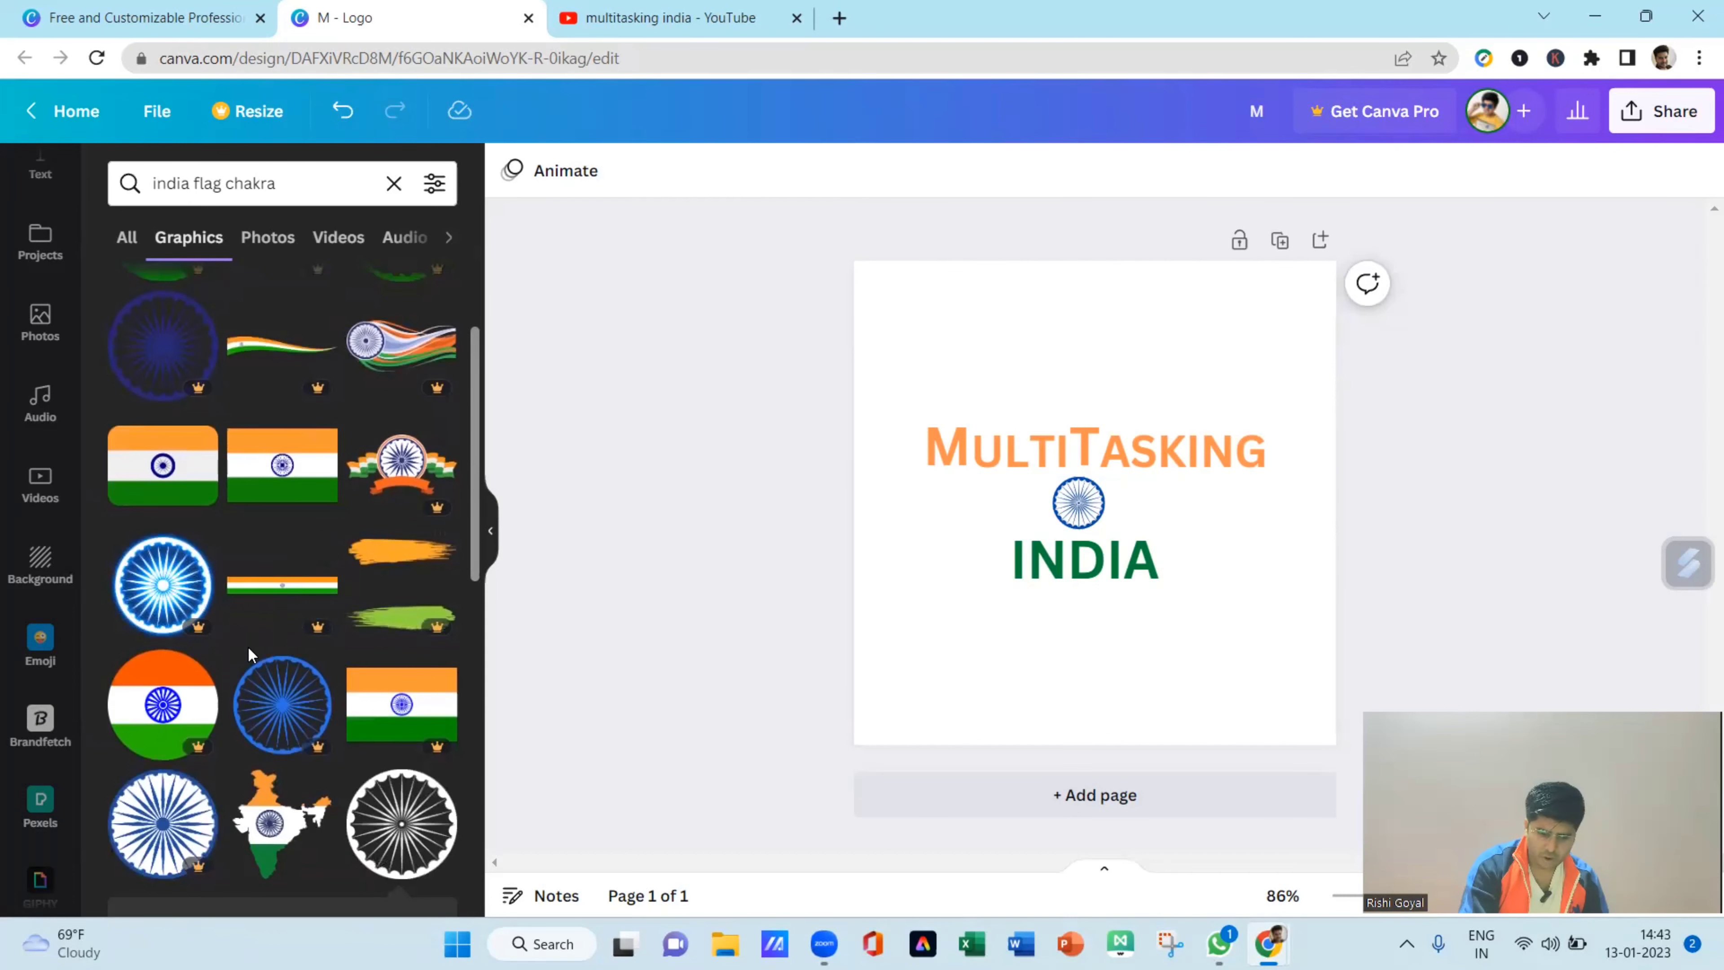
scroll(262, 718, "down", 2)
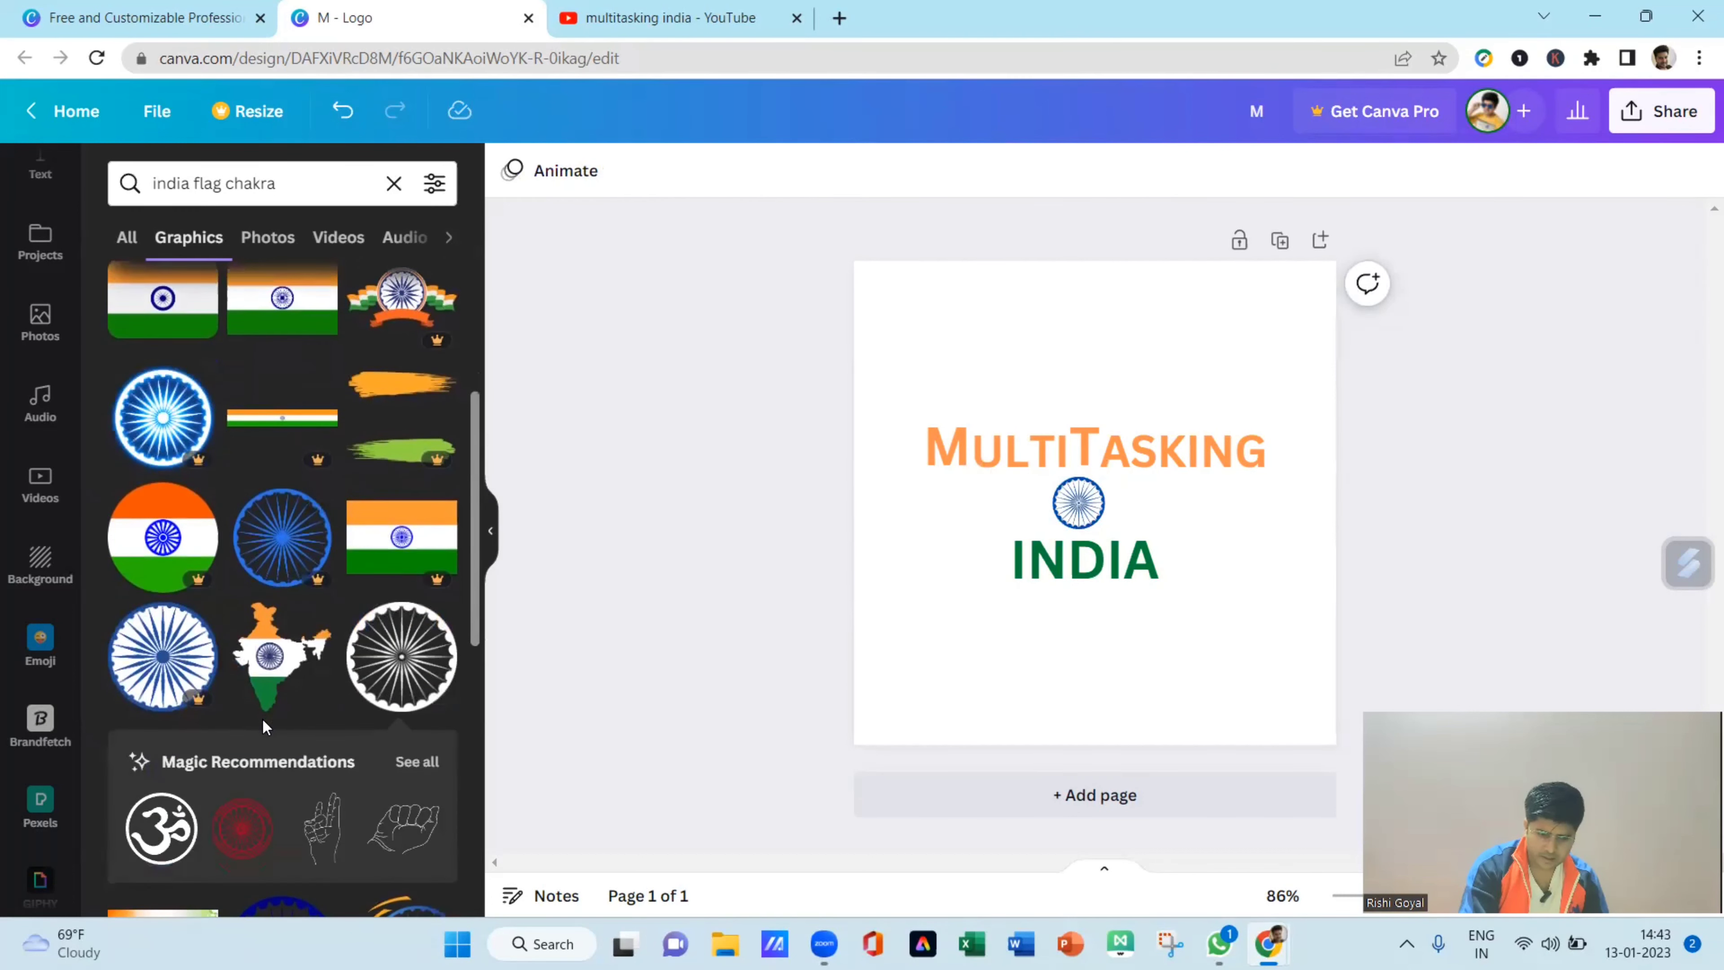
scroll(264, 725, "up", 1)
scroll(265, 726, "down", 1)
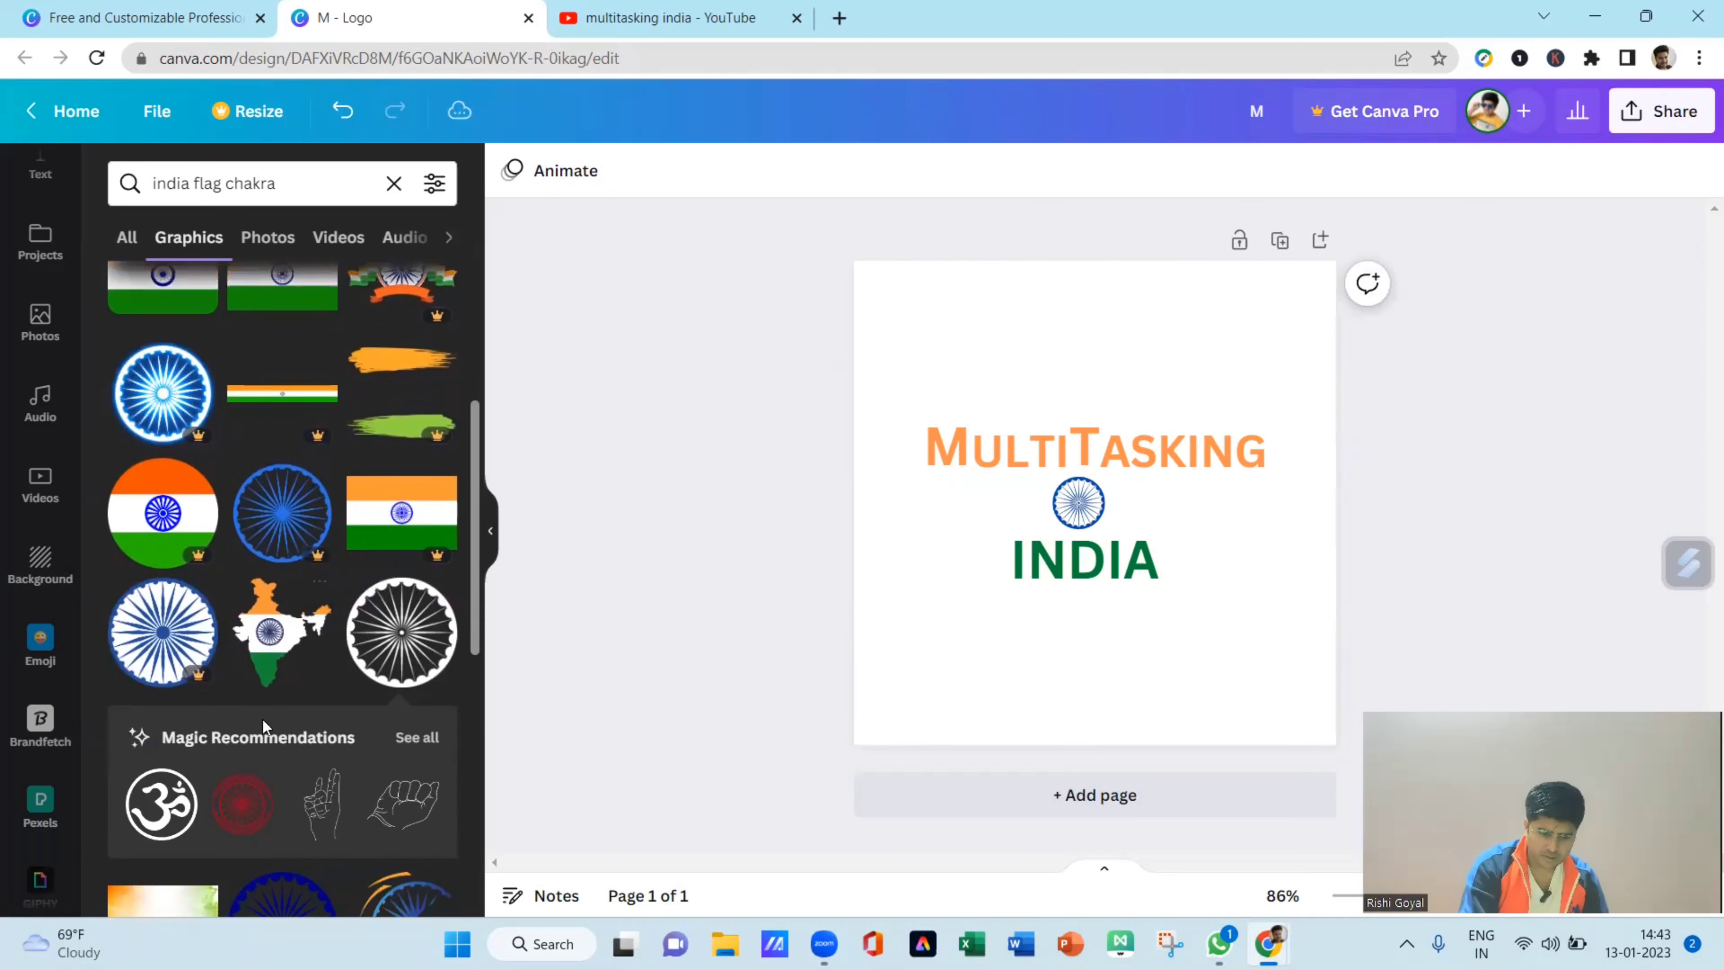
scroll(270, 642, "up", 3)
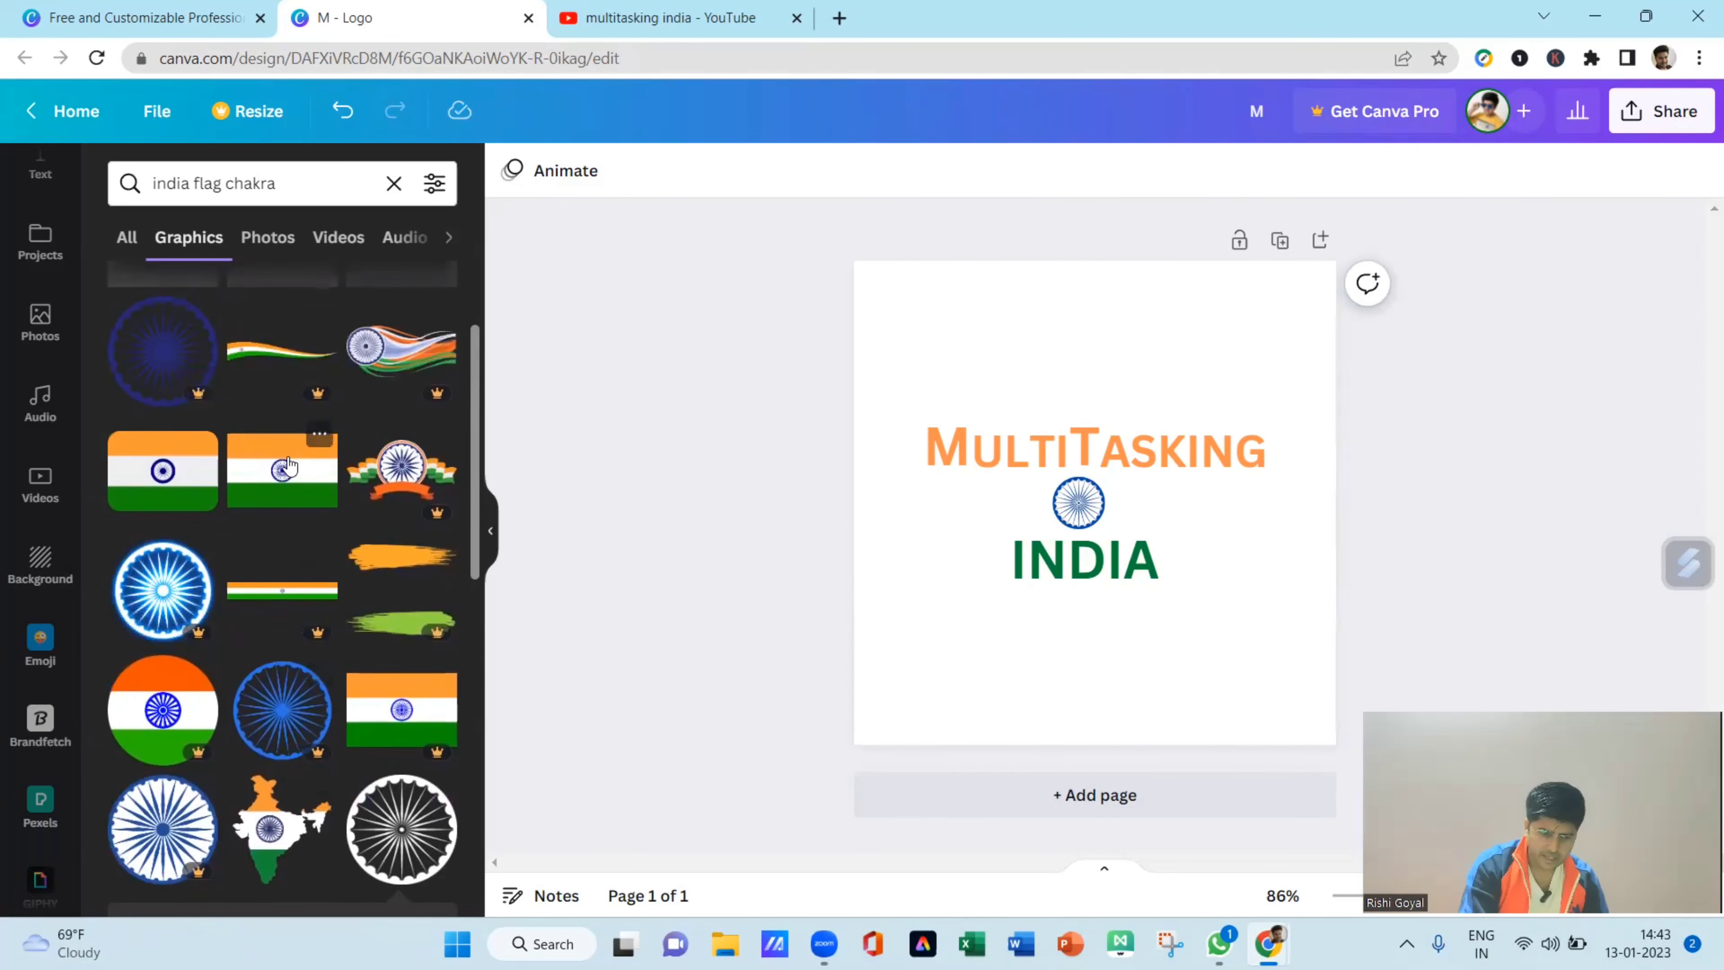
left_click(288, 483)
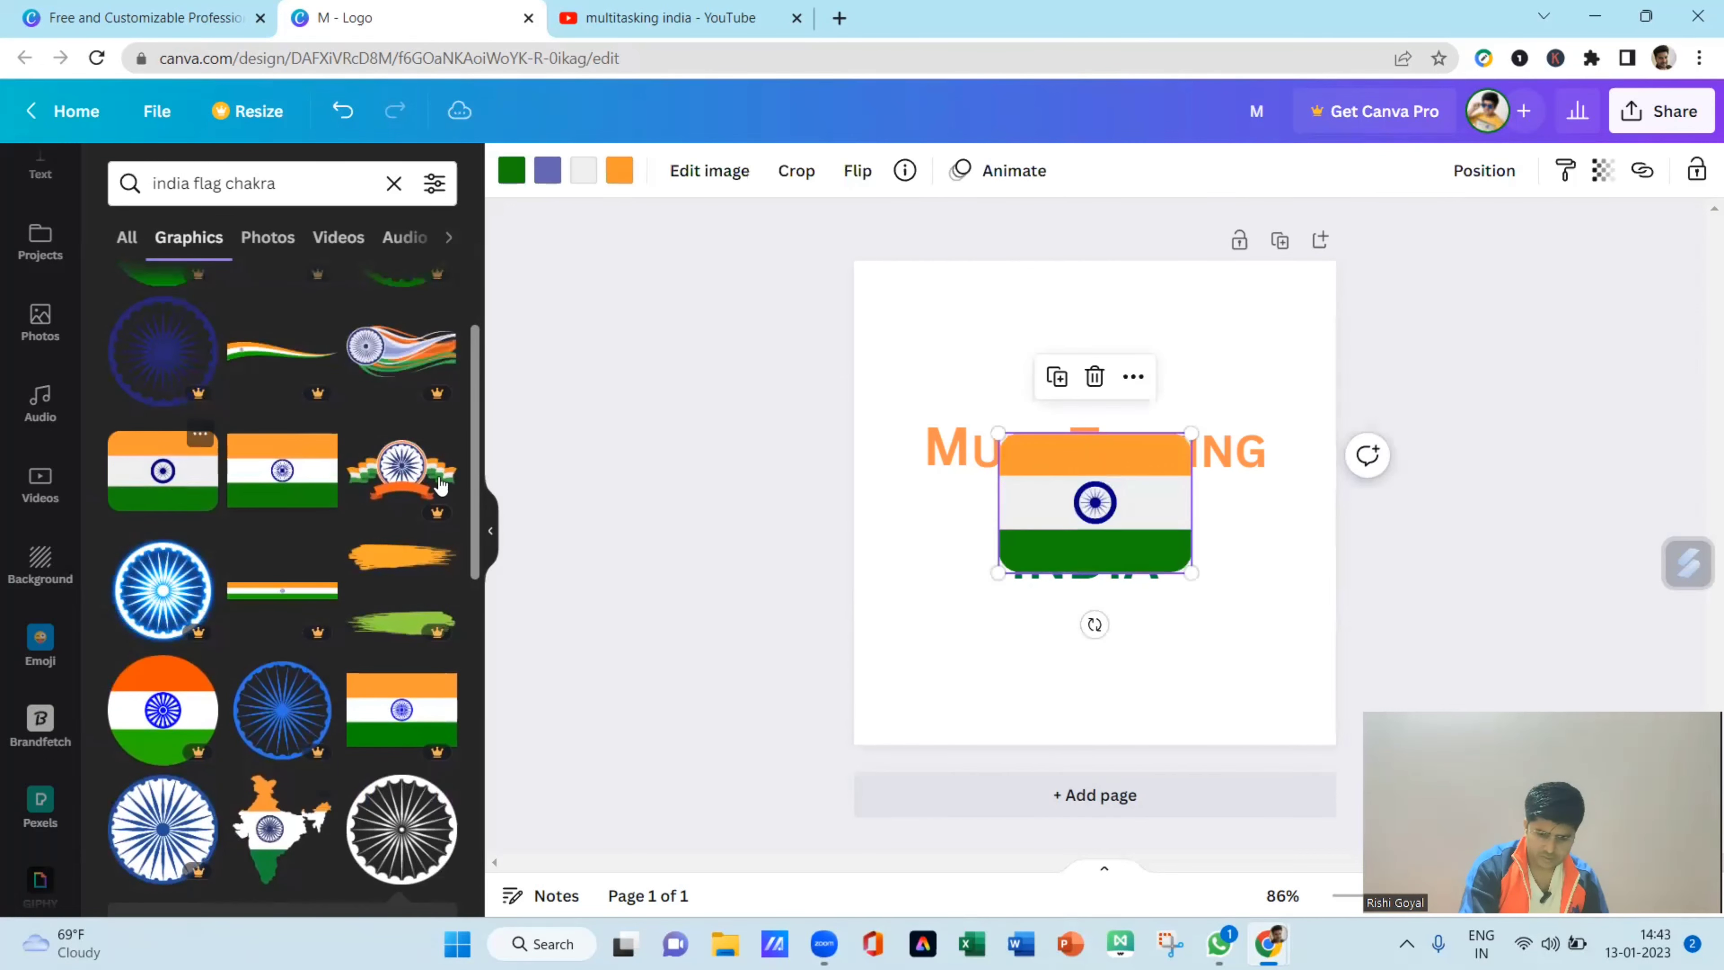
left_click_drag(1191, 572, 1221, 629)
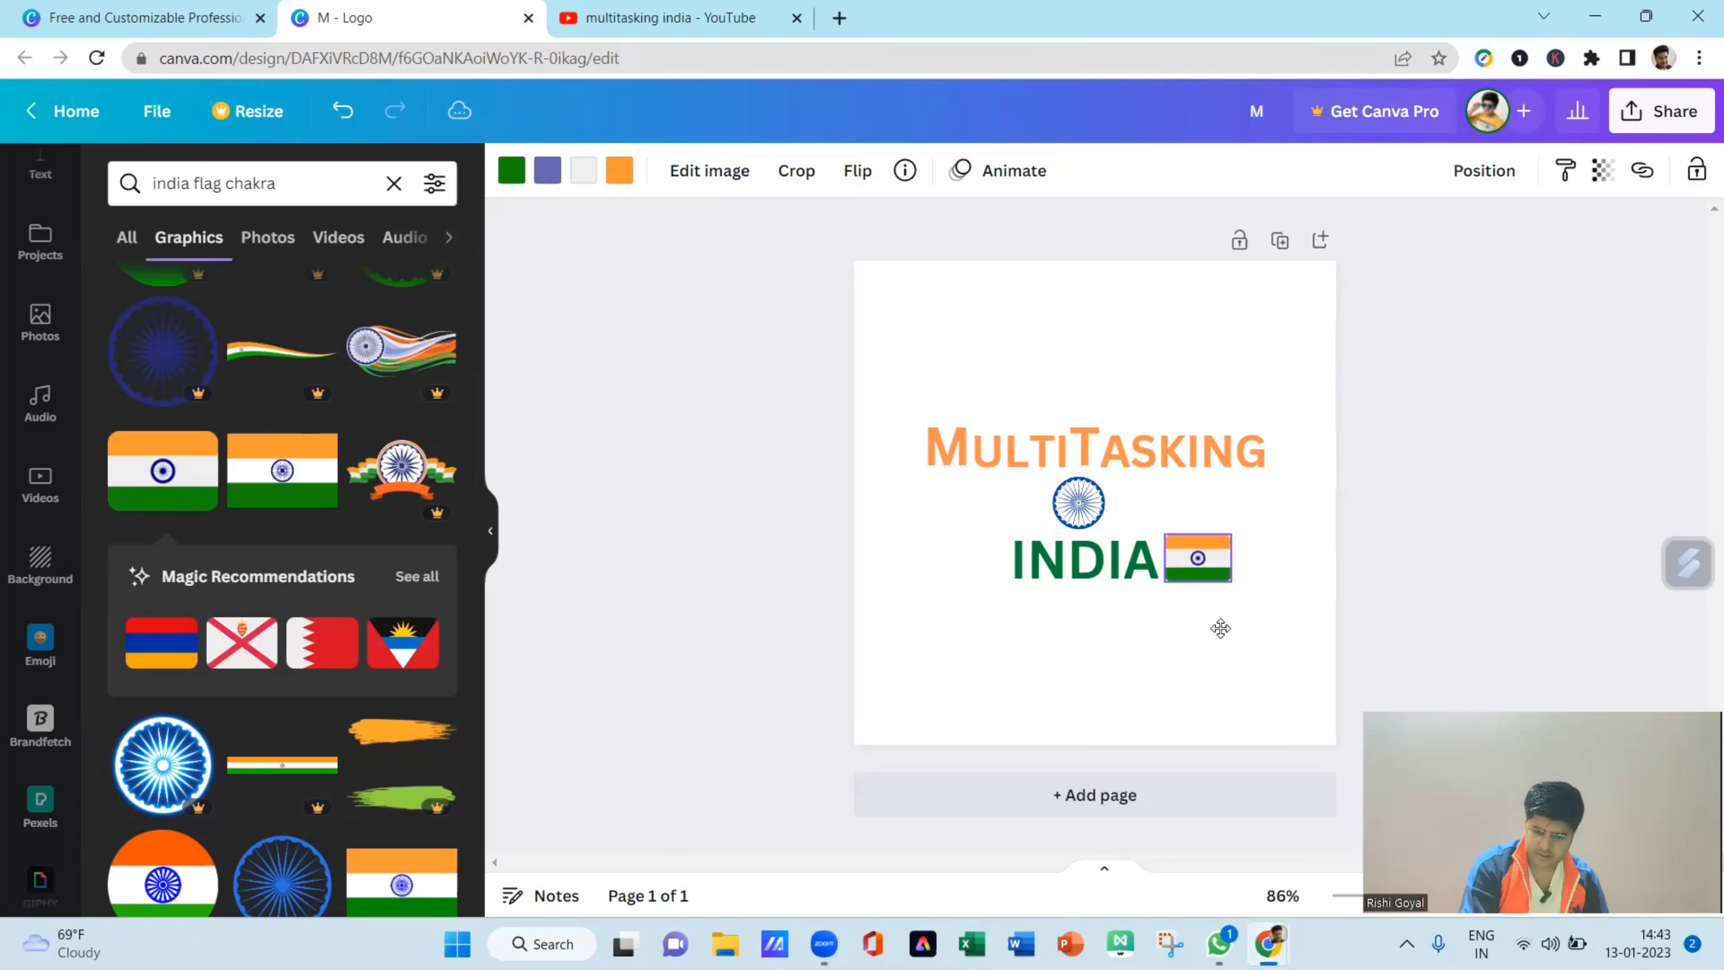
key("Delete")
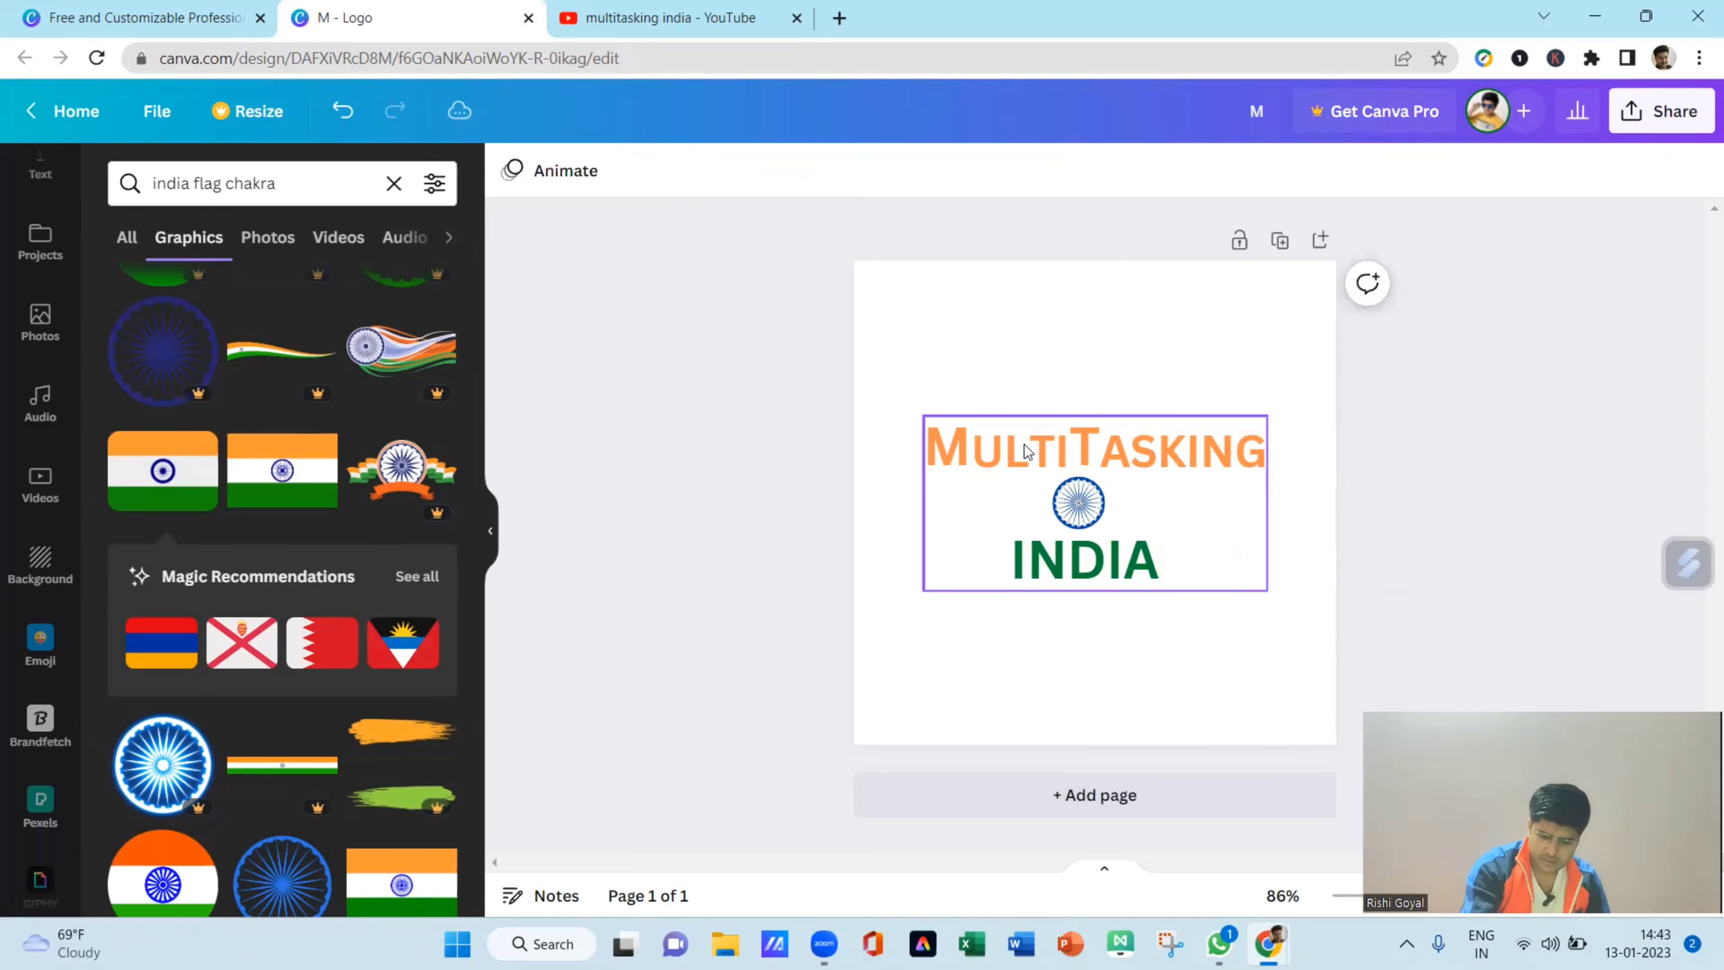
- Try the orange and green brush-stroke graphic over the logo and view its watermark-removal purchase offer
scroll(341, 608, "down", 3)
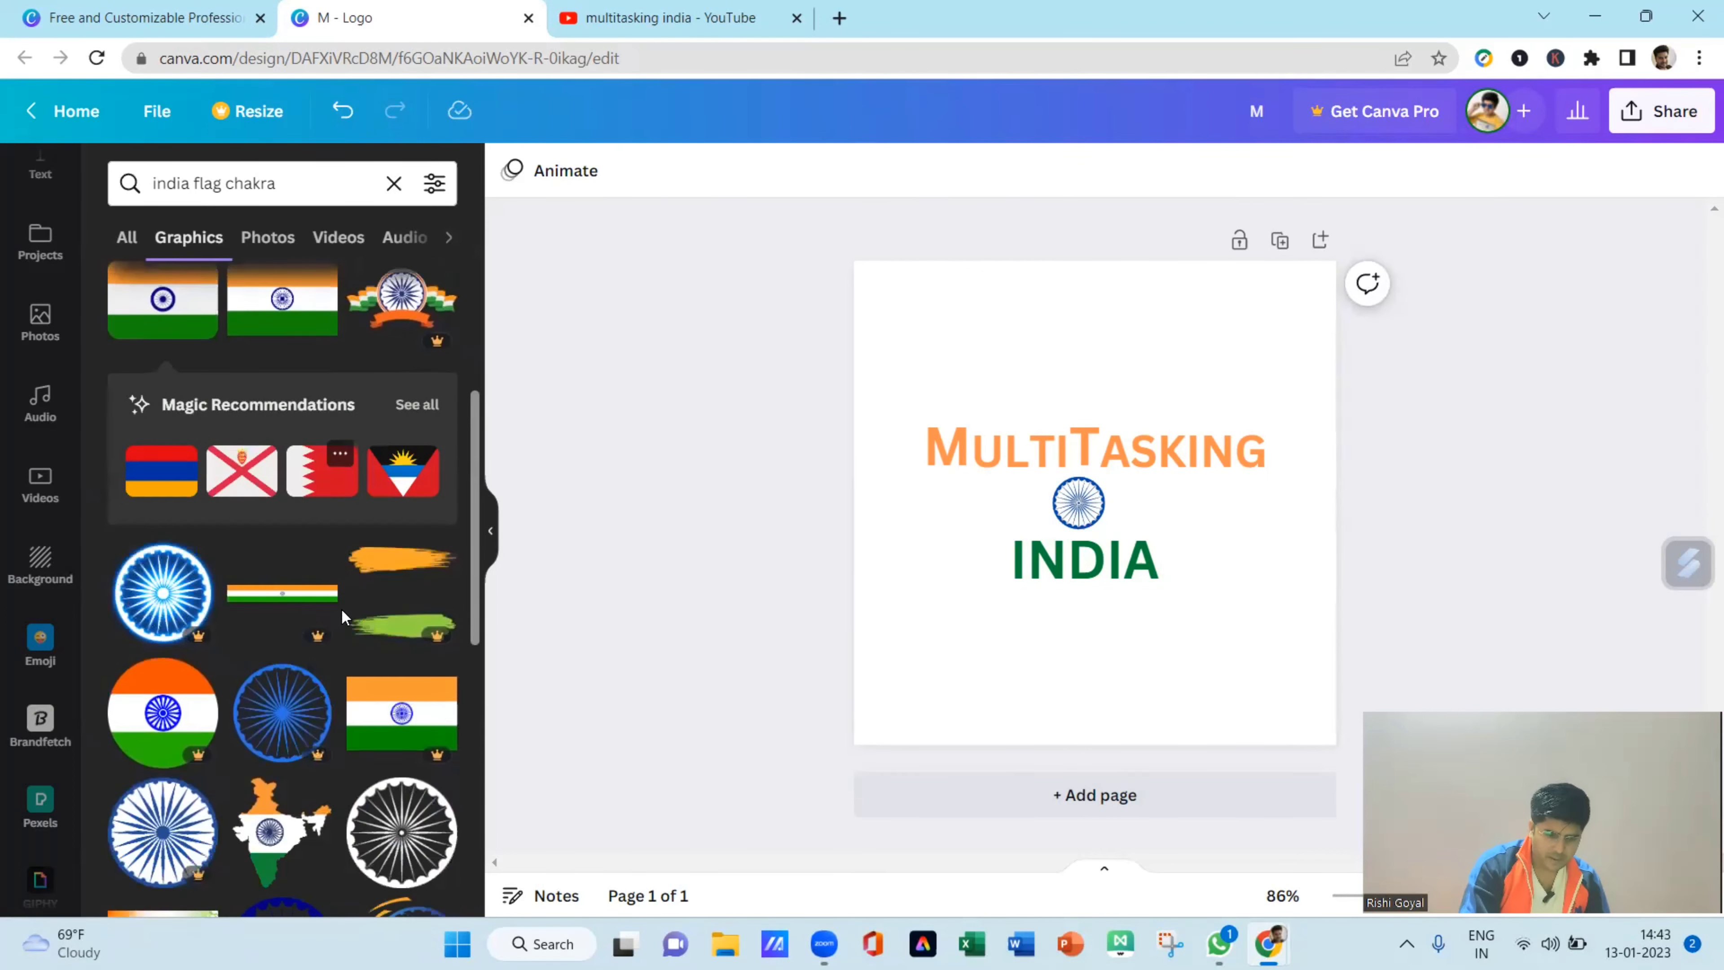
left_click(381, 572)
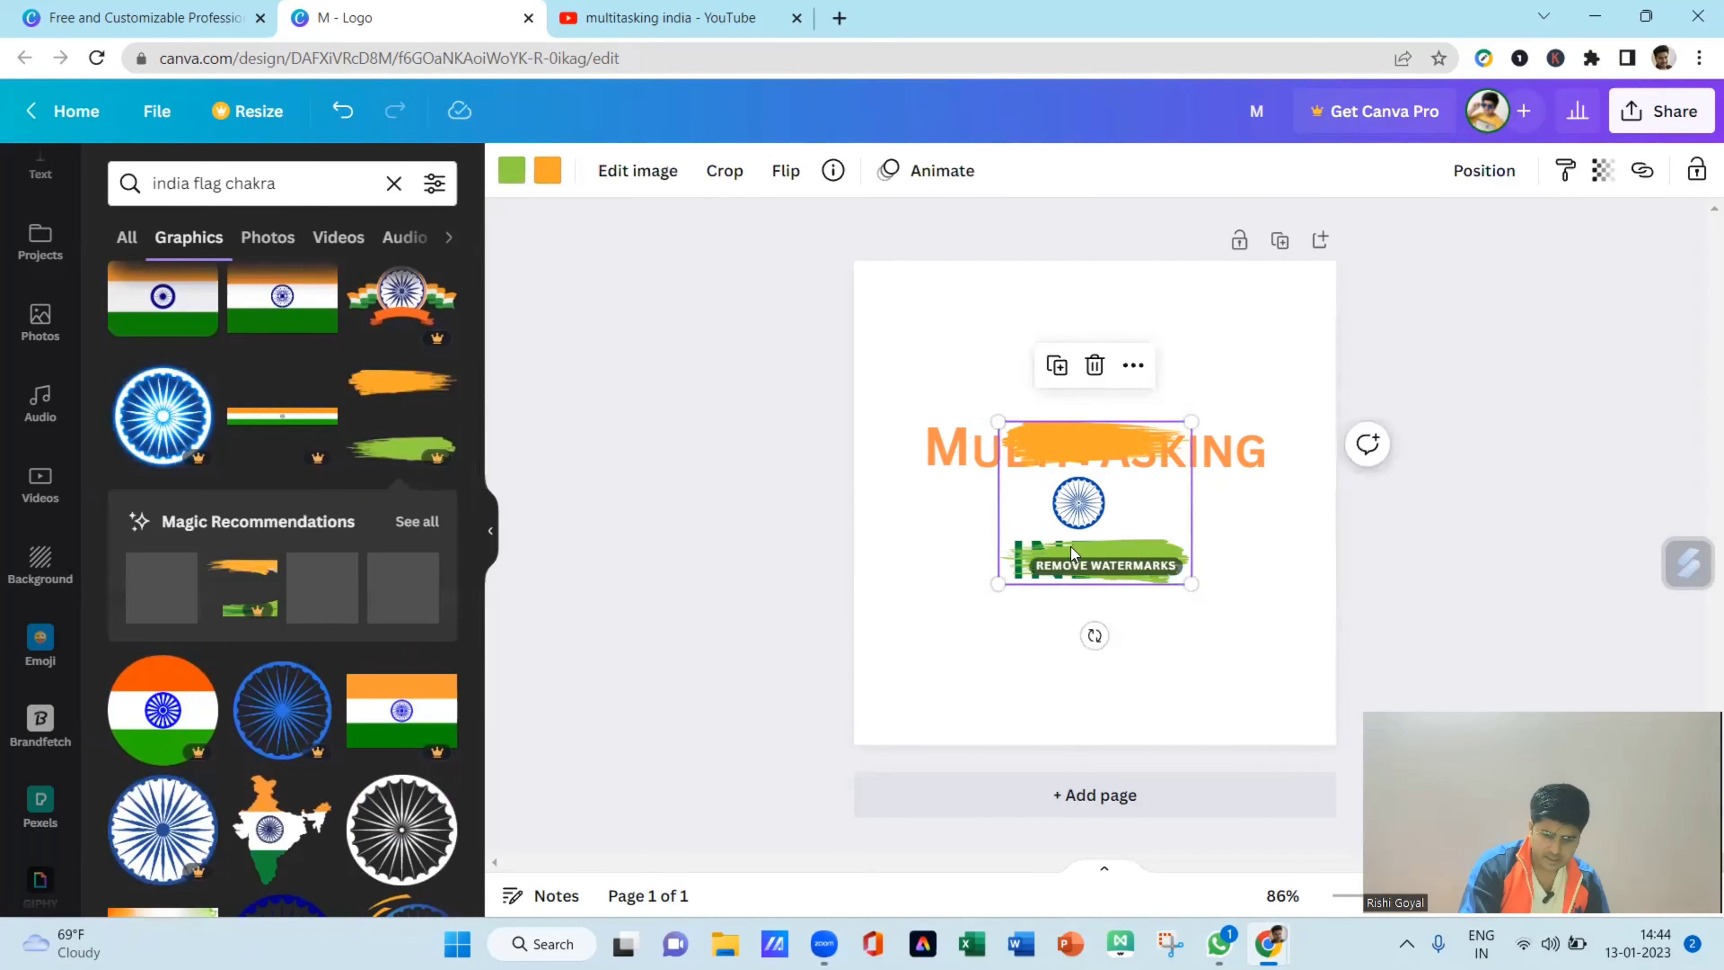
mouse_move(1145, 530)
left_mouse_down()
mouse_move(1147, 632)
mouse_move(1128, 540)
mouse_move(1111, 581)
mouse_move(1213, 621)
left_mouse_up()
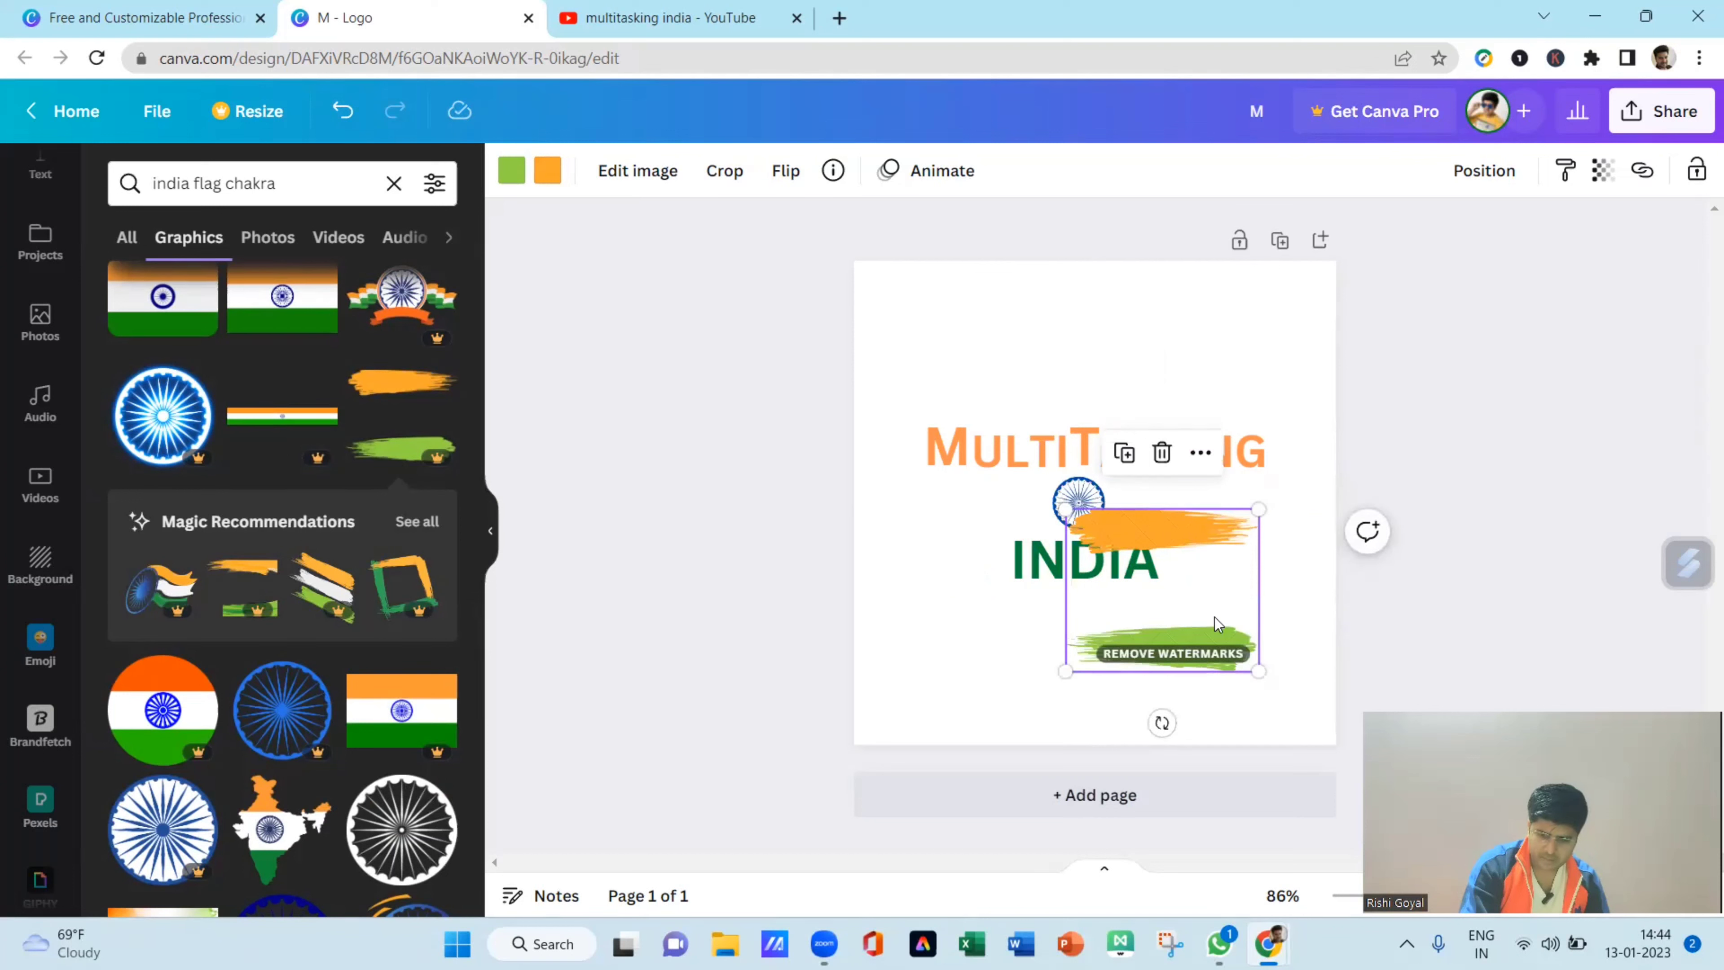
left_click(1170, 653)
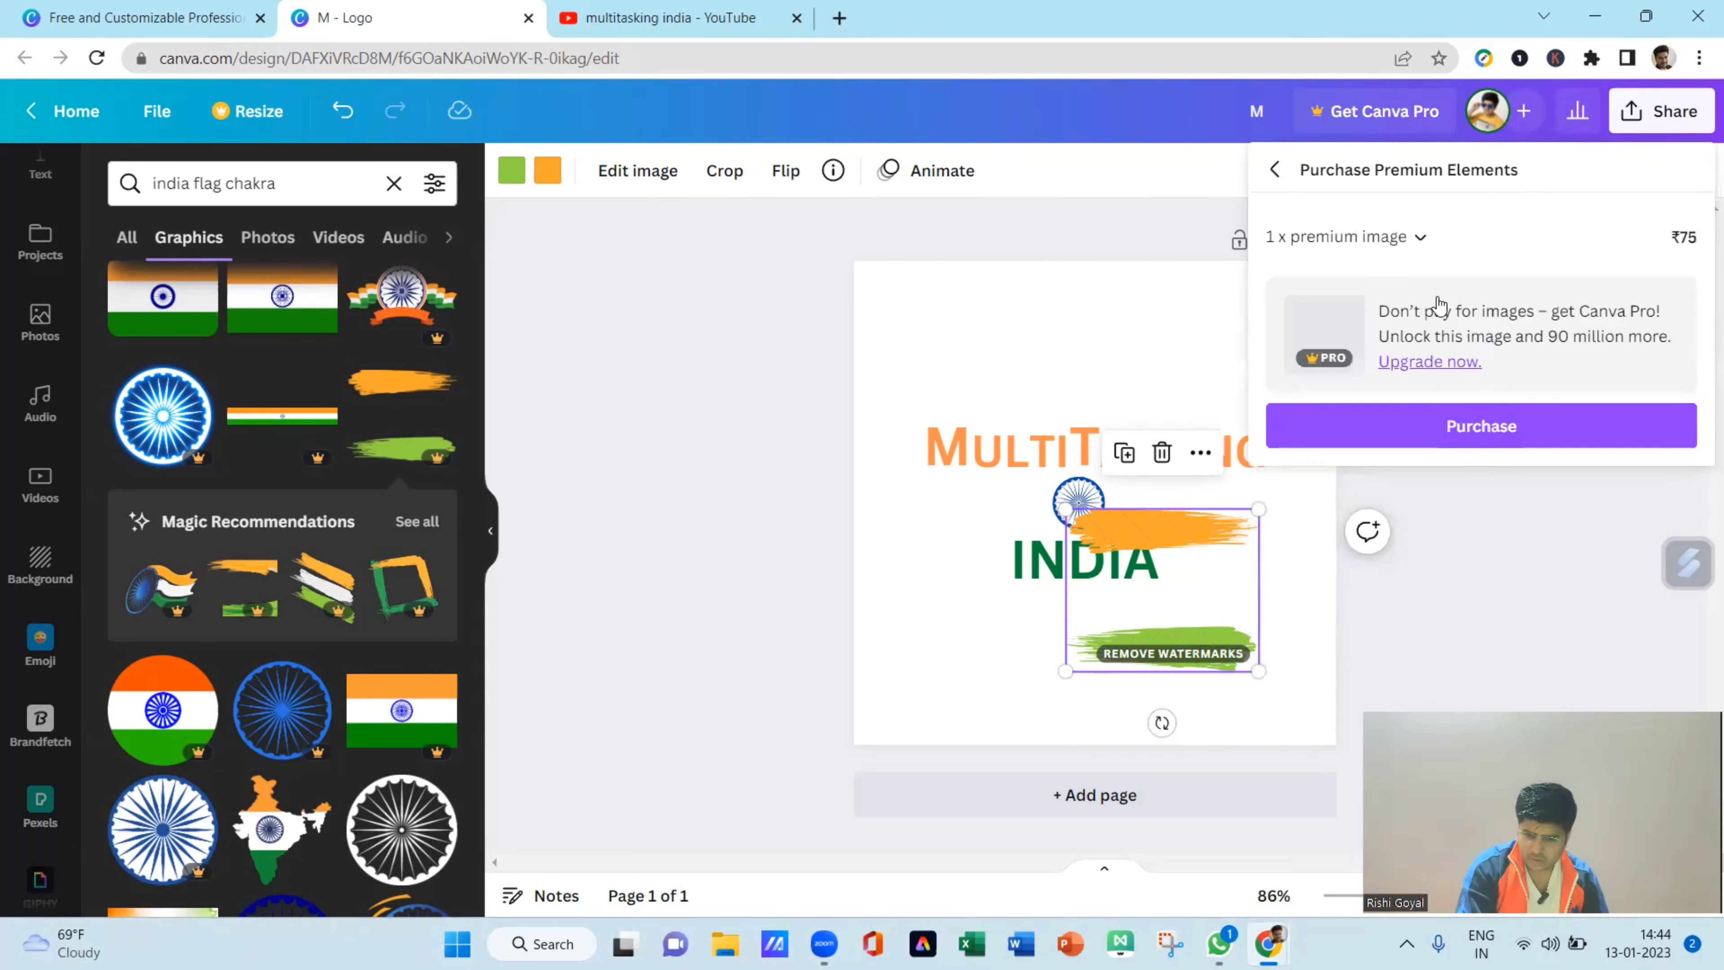
left_click(1275, 176)
left_click(962, 362)
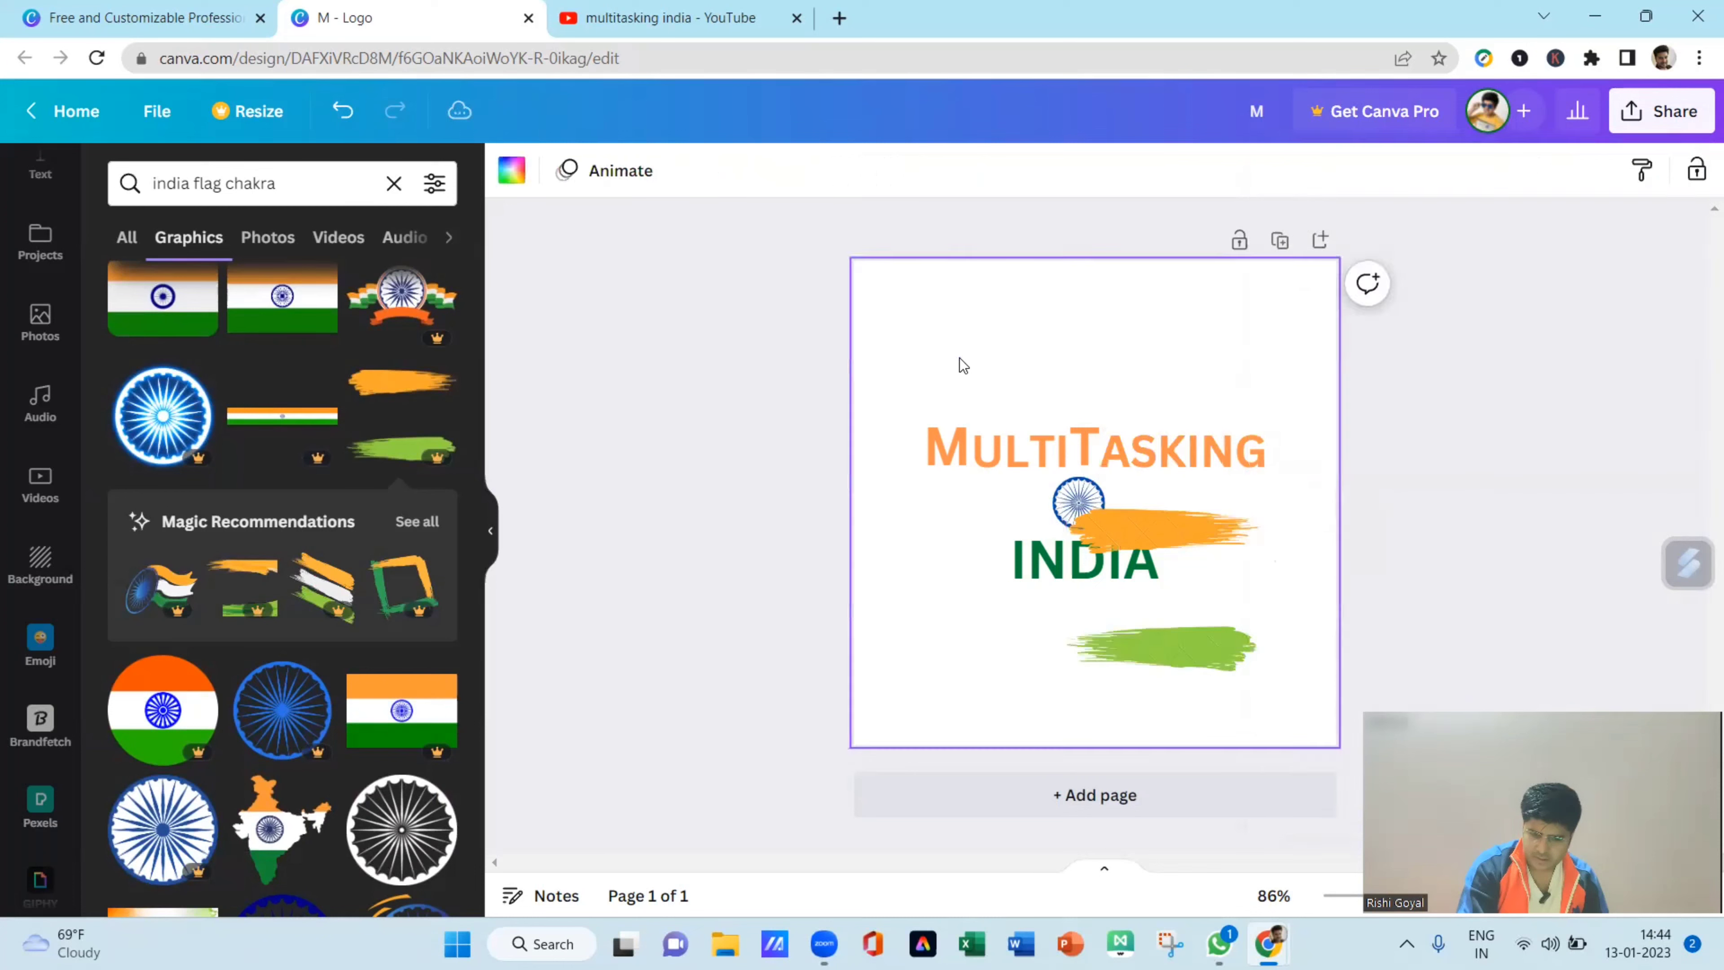
- Try the brush-stroke graphic below the "INDIA" text and delete it
mouse_move(1098, 586)
left_mouse_down()
mouse_move(993, 555)
mouse_move(1040, 636)
mouse_move(1001, 502)
mouse_move(1116, 620)
mouse_move(1127, 651)
mouse_move(1101, 670)
left_mouse_up()
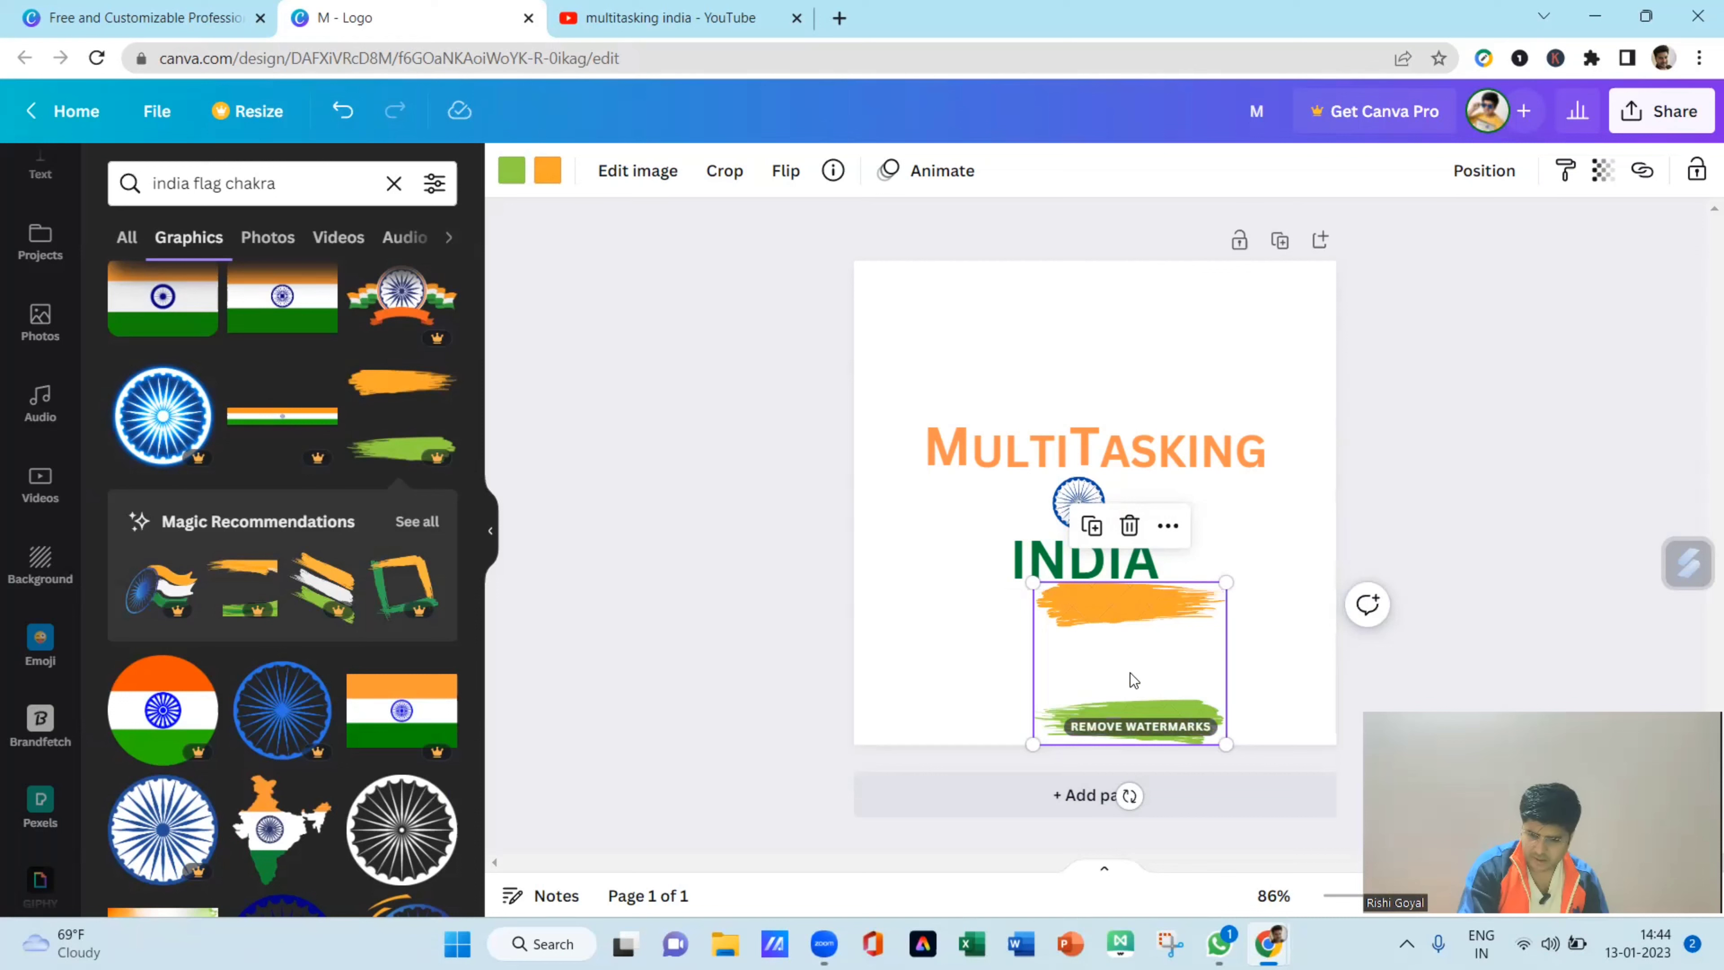
mouse_move(1116, 633)
left_mouse_down()
mouse_move(1050, 511)
mouse_move(1020, 670)
left_mouse_up()
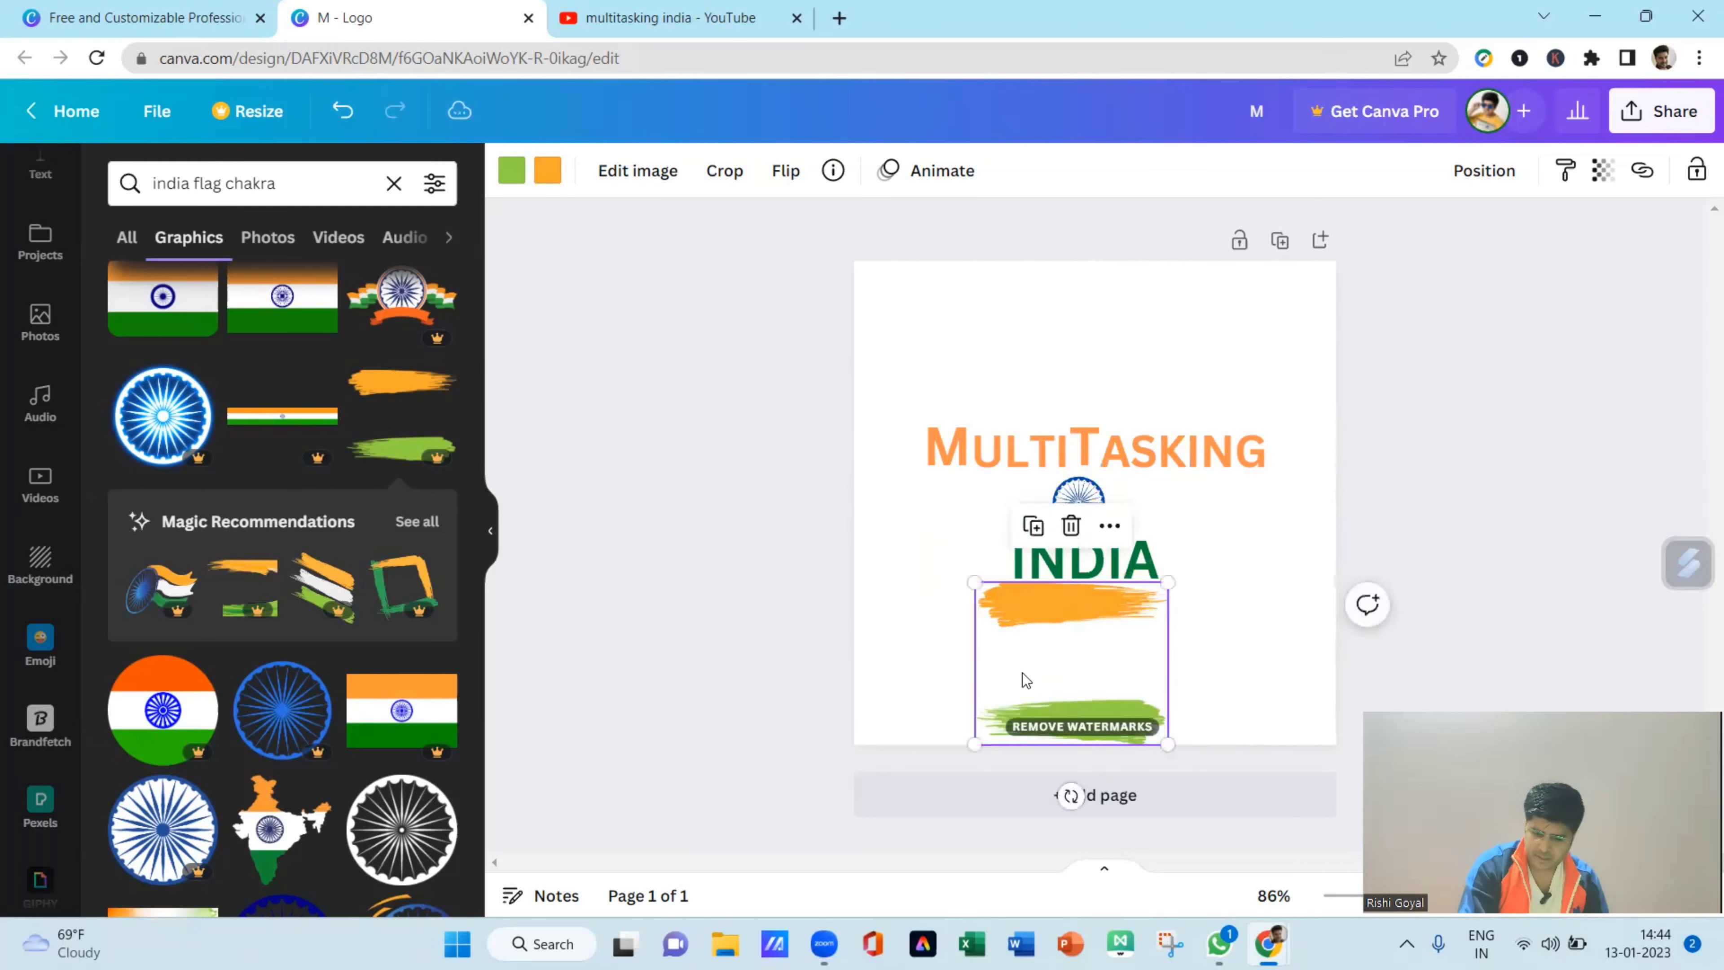
key("Delete")
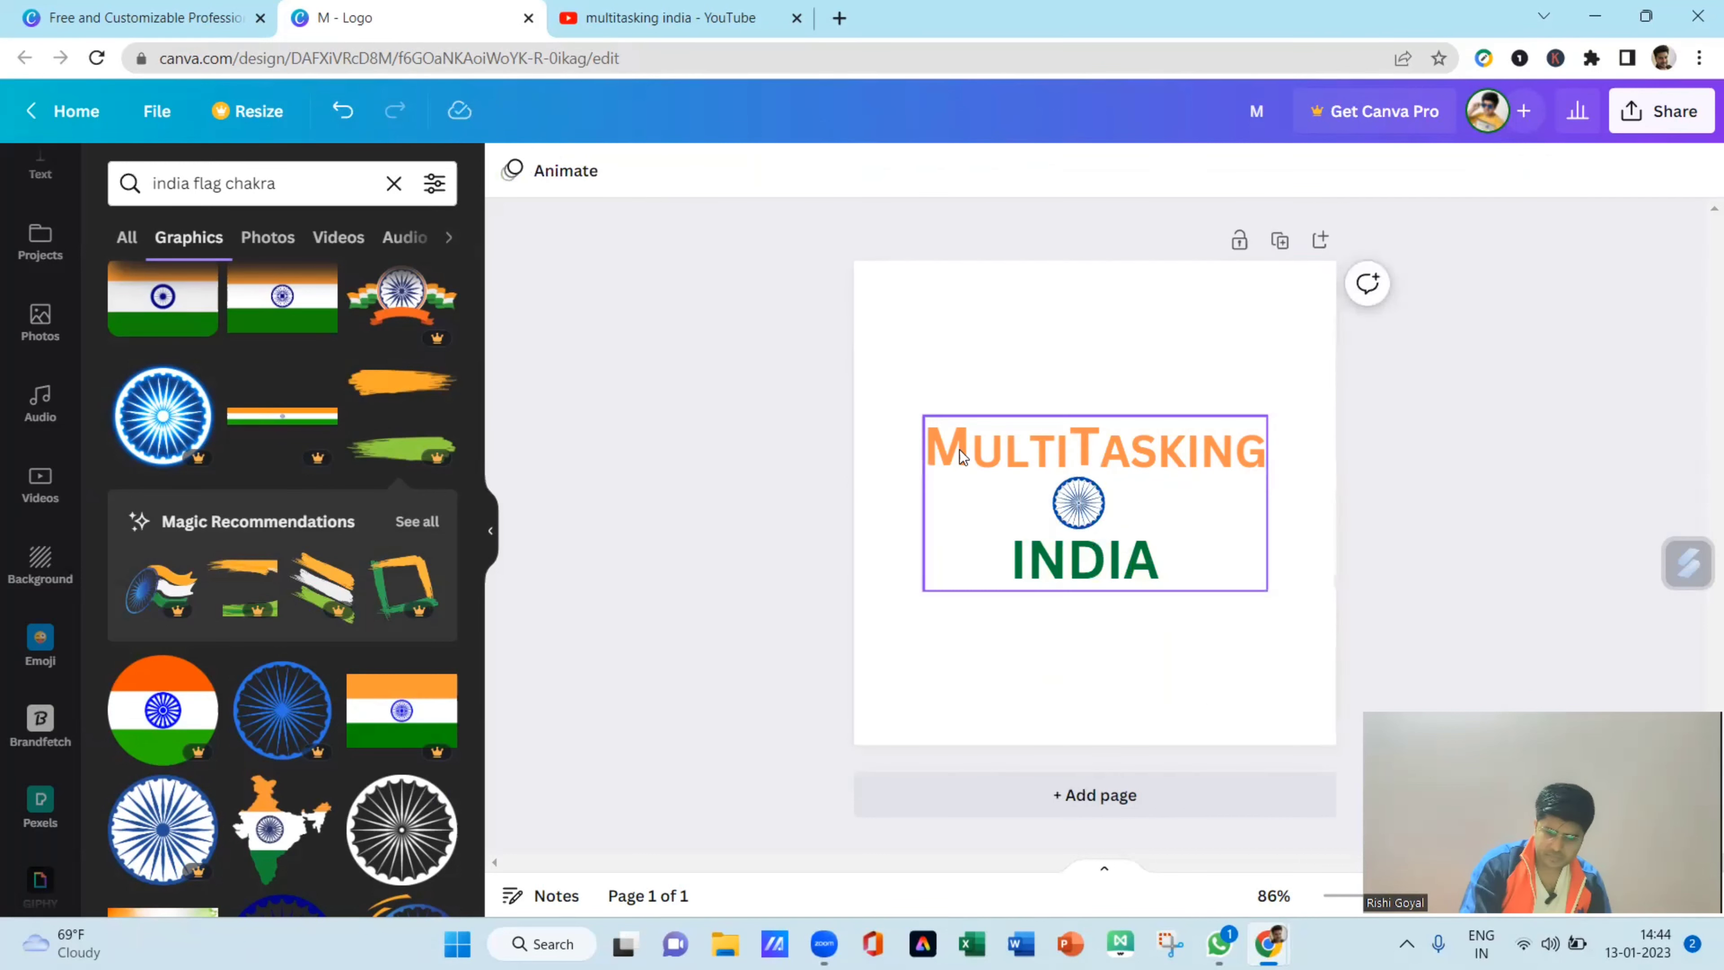
- Browse further through the "india flag chakra" graphics for another element that could suit the logo
scroll(317, 560, "down", 10)
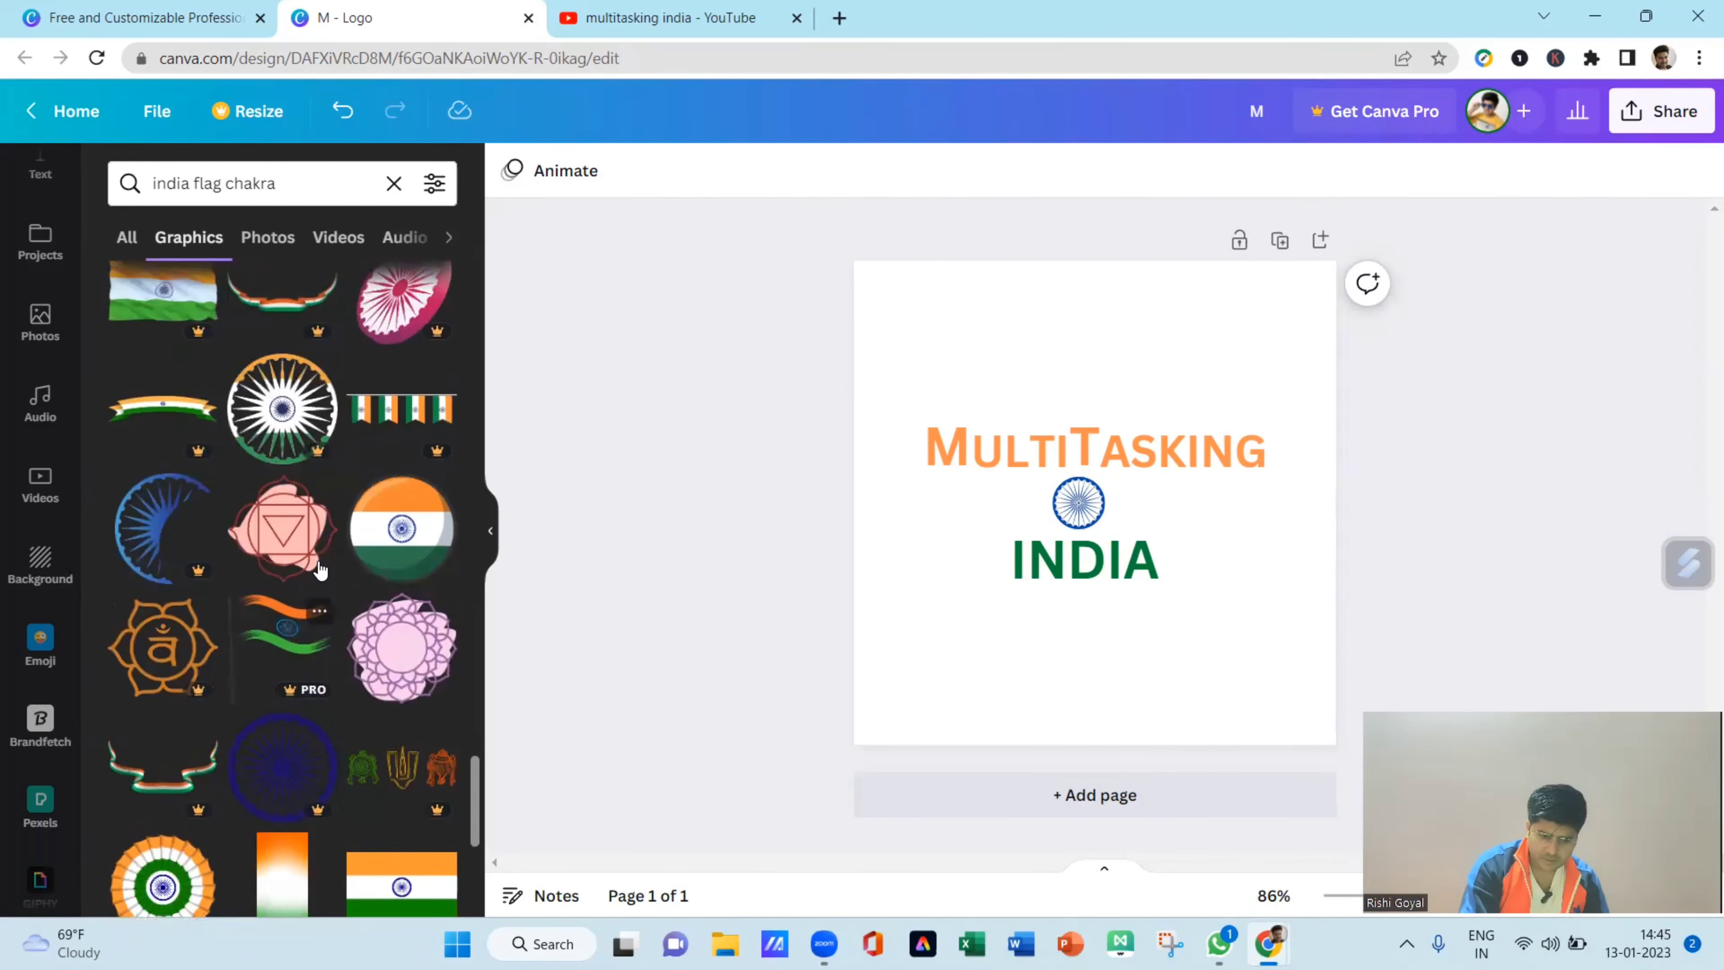
scroll(321, 570, "down", 3)
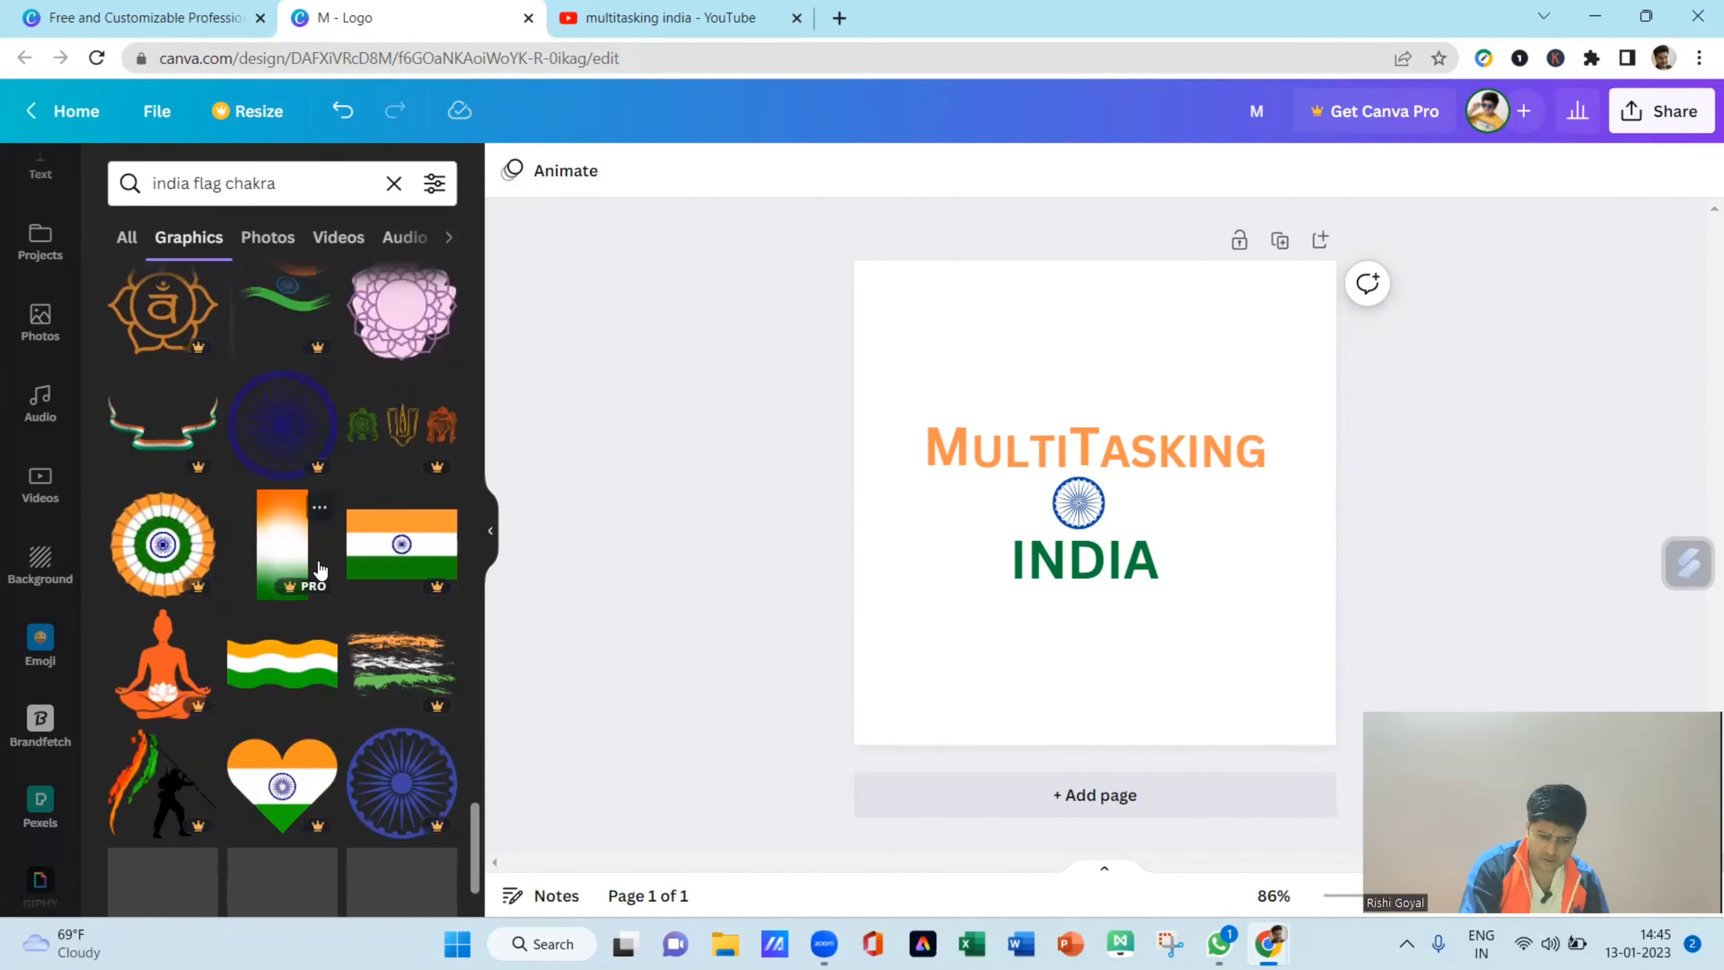
scroll(320, 570, "down", 3)
scroll(227, 672, "down", 3)
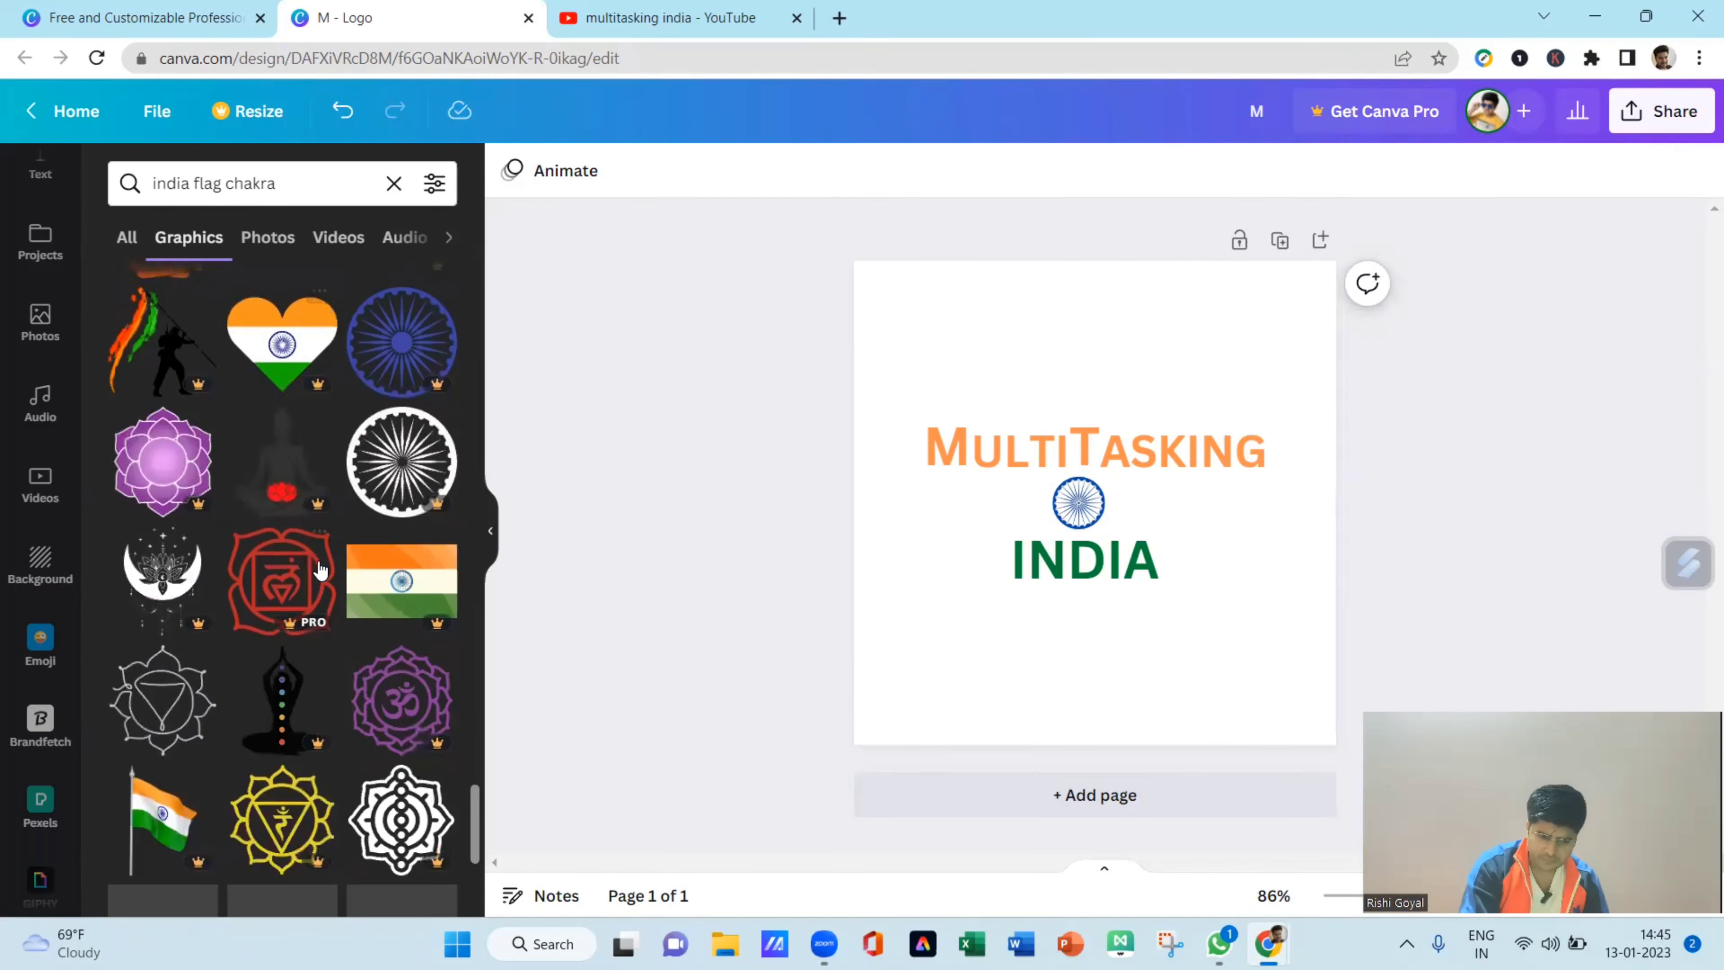
scroll(266, 692, "down", 3)
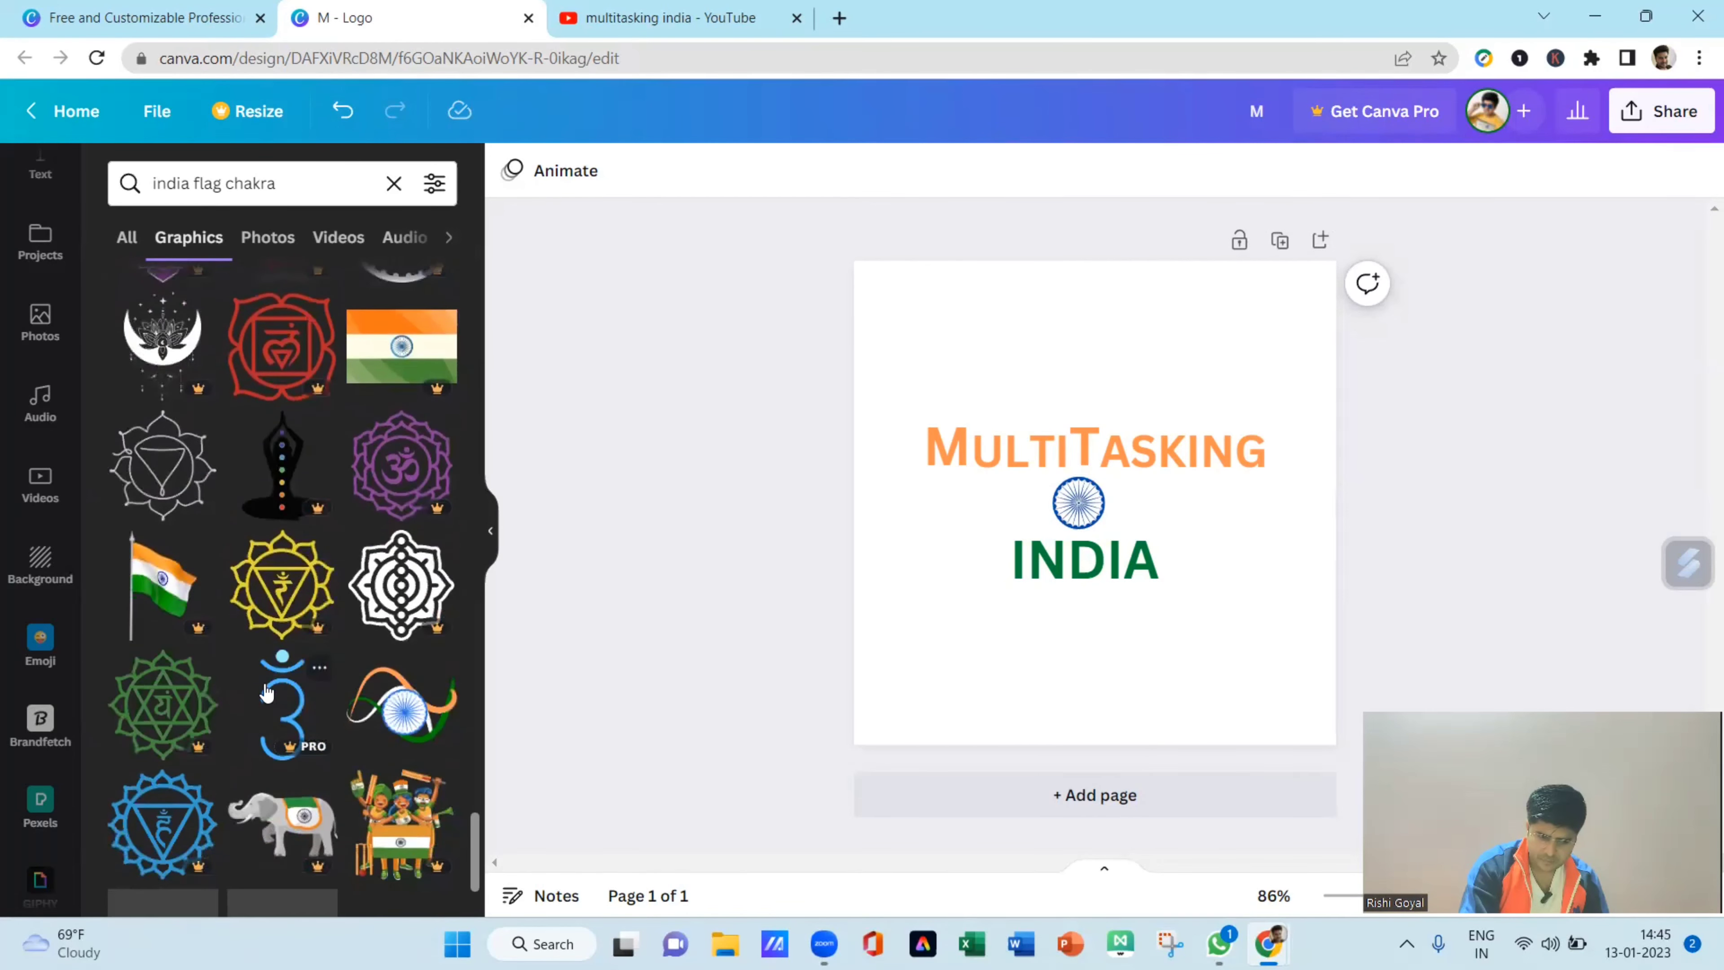
scroll(266, 692, "down", 3)
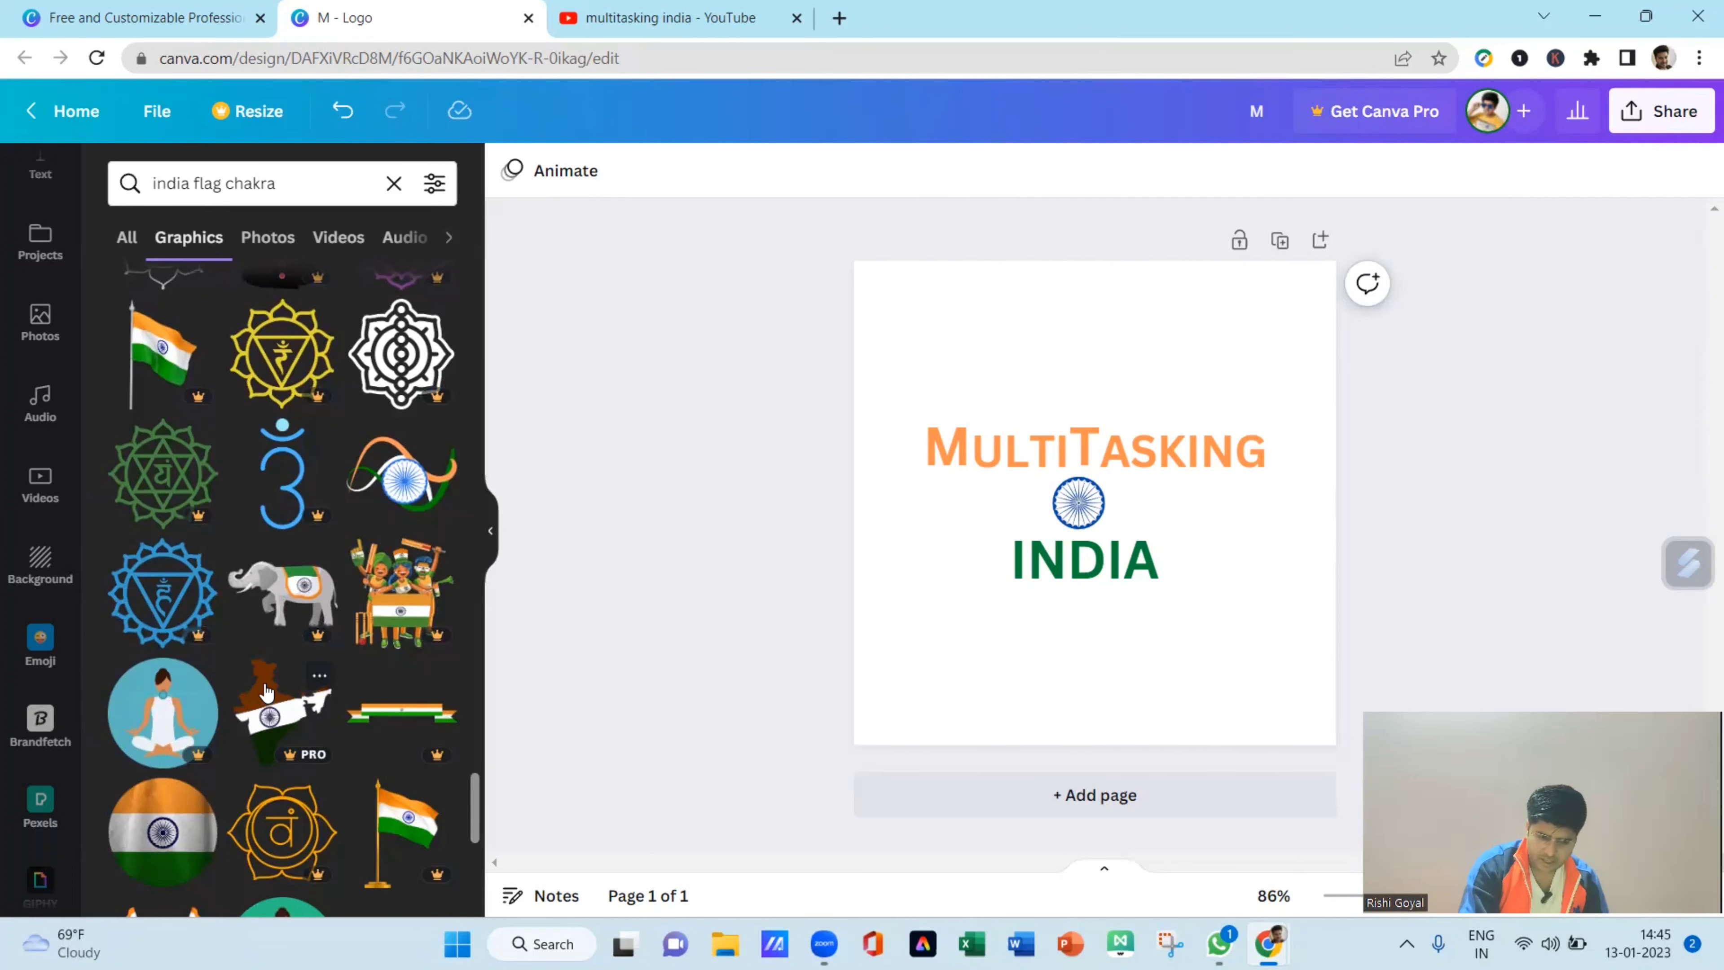
scroll(267, 692, "down", 3)
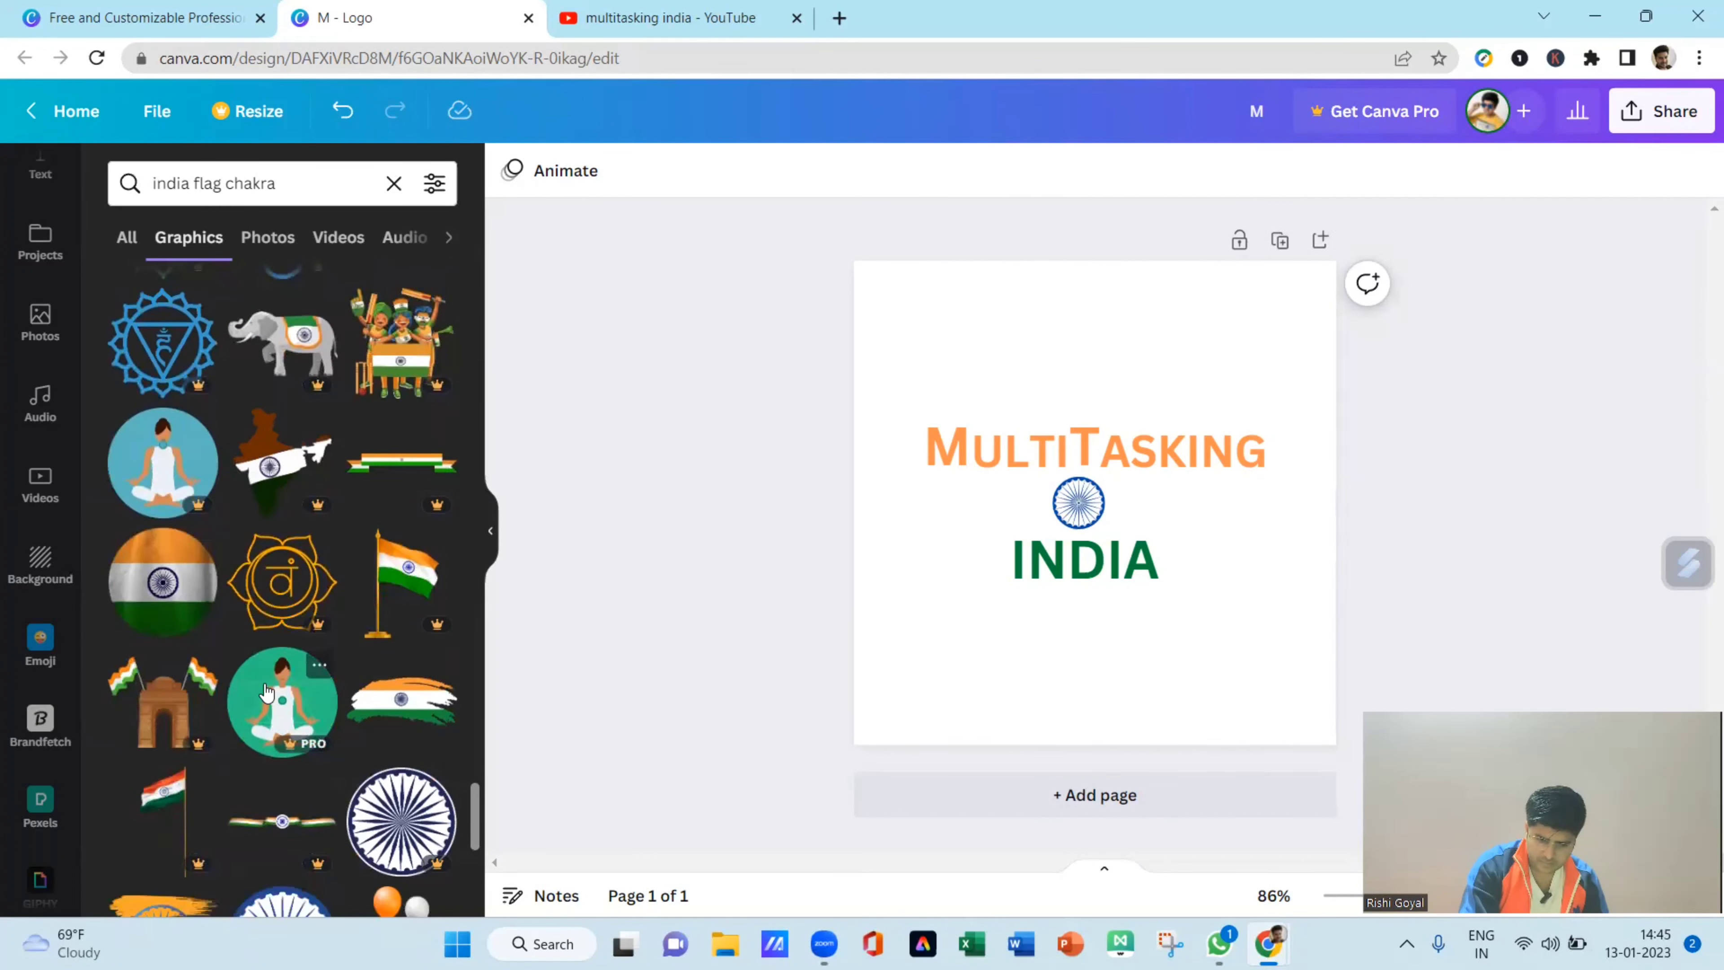
scroll(266, 692, "down", 2)
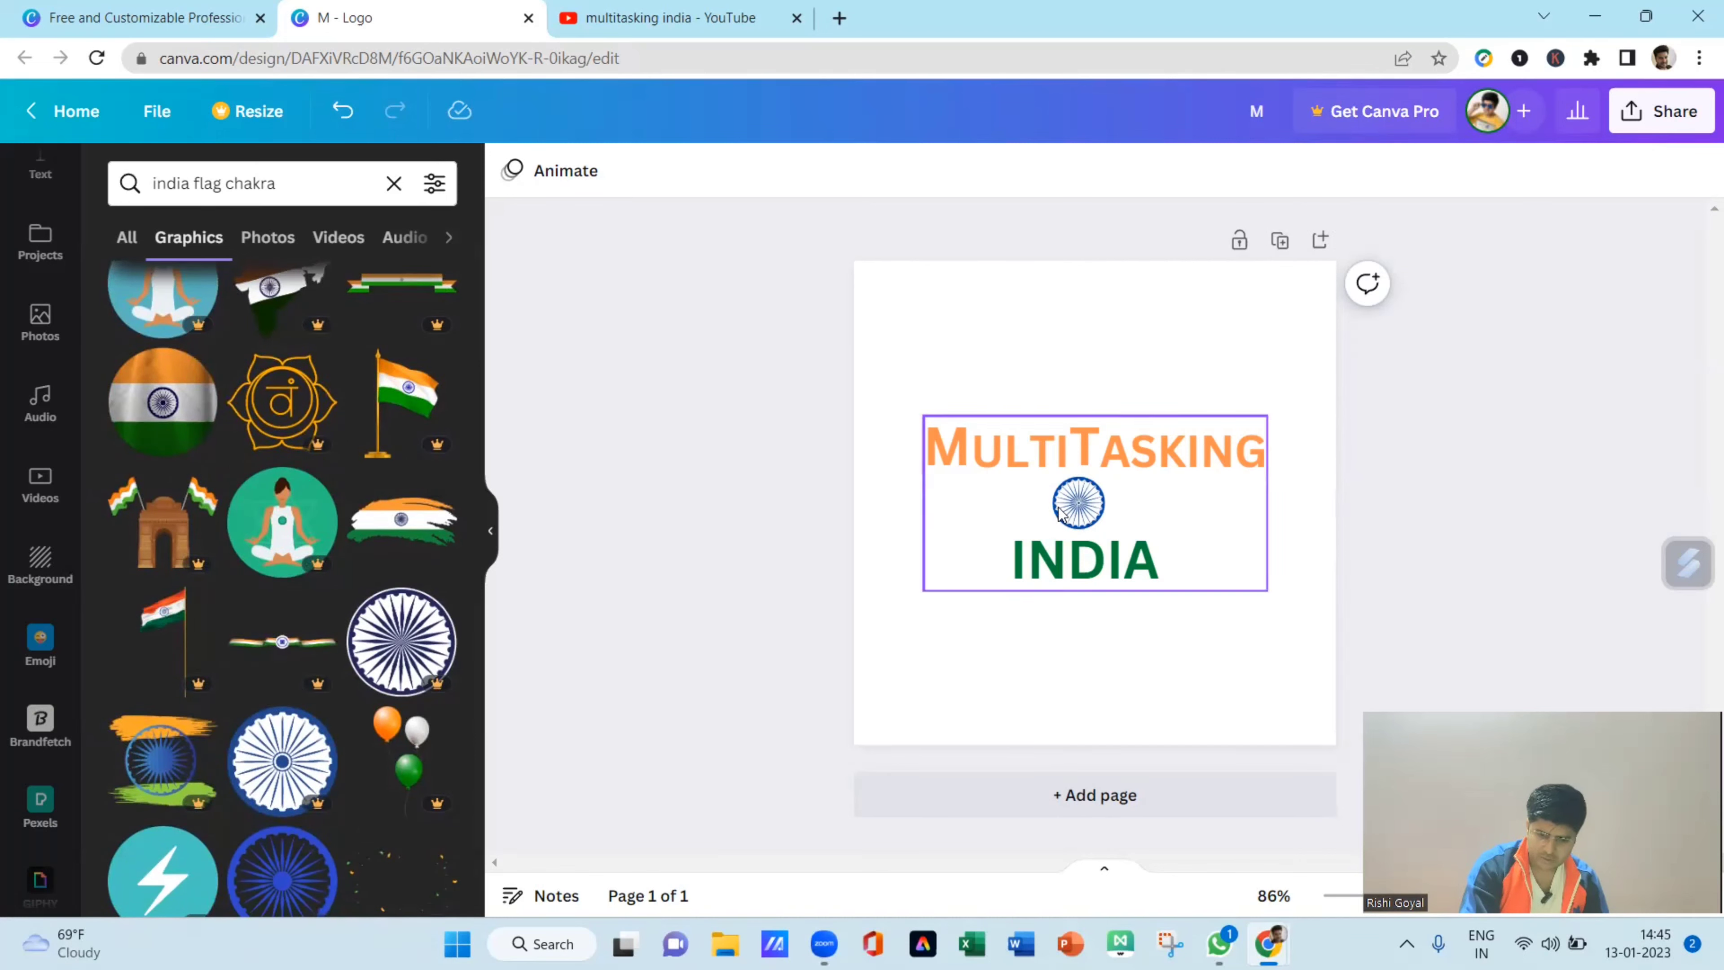
- Ungroup the logo into its separate text pieces and chakra wheel
left_click(1097, 512)
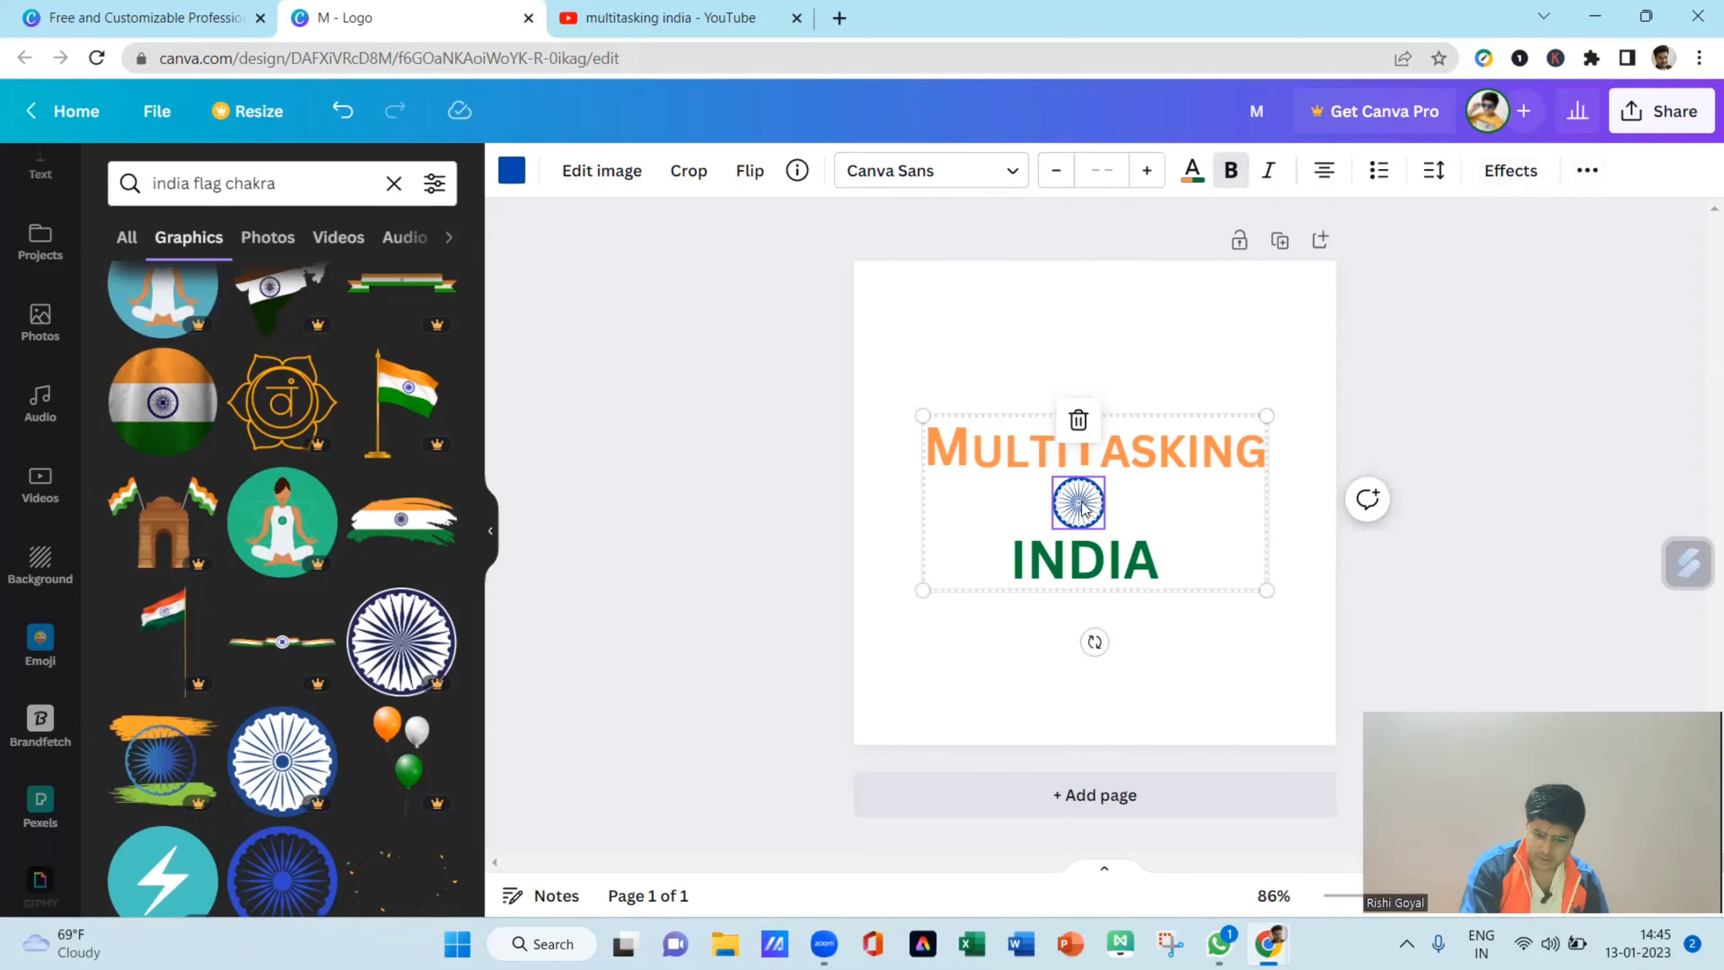
left_click(1587, 171)
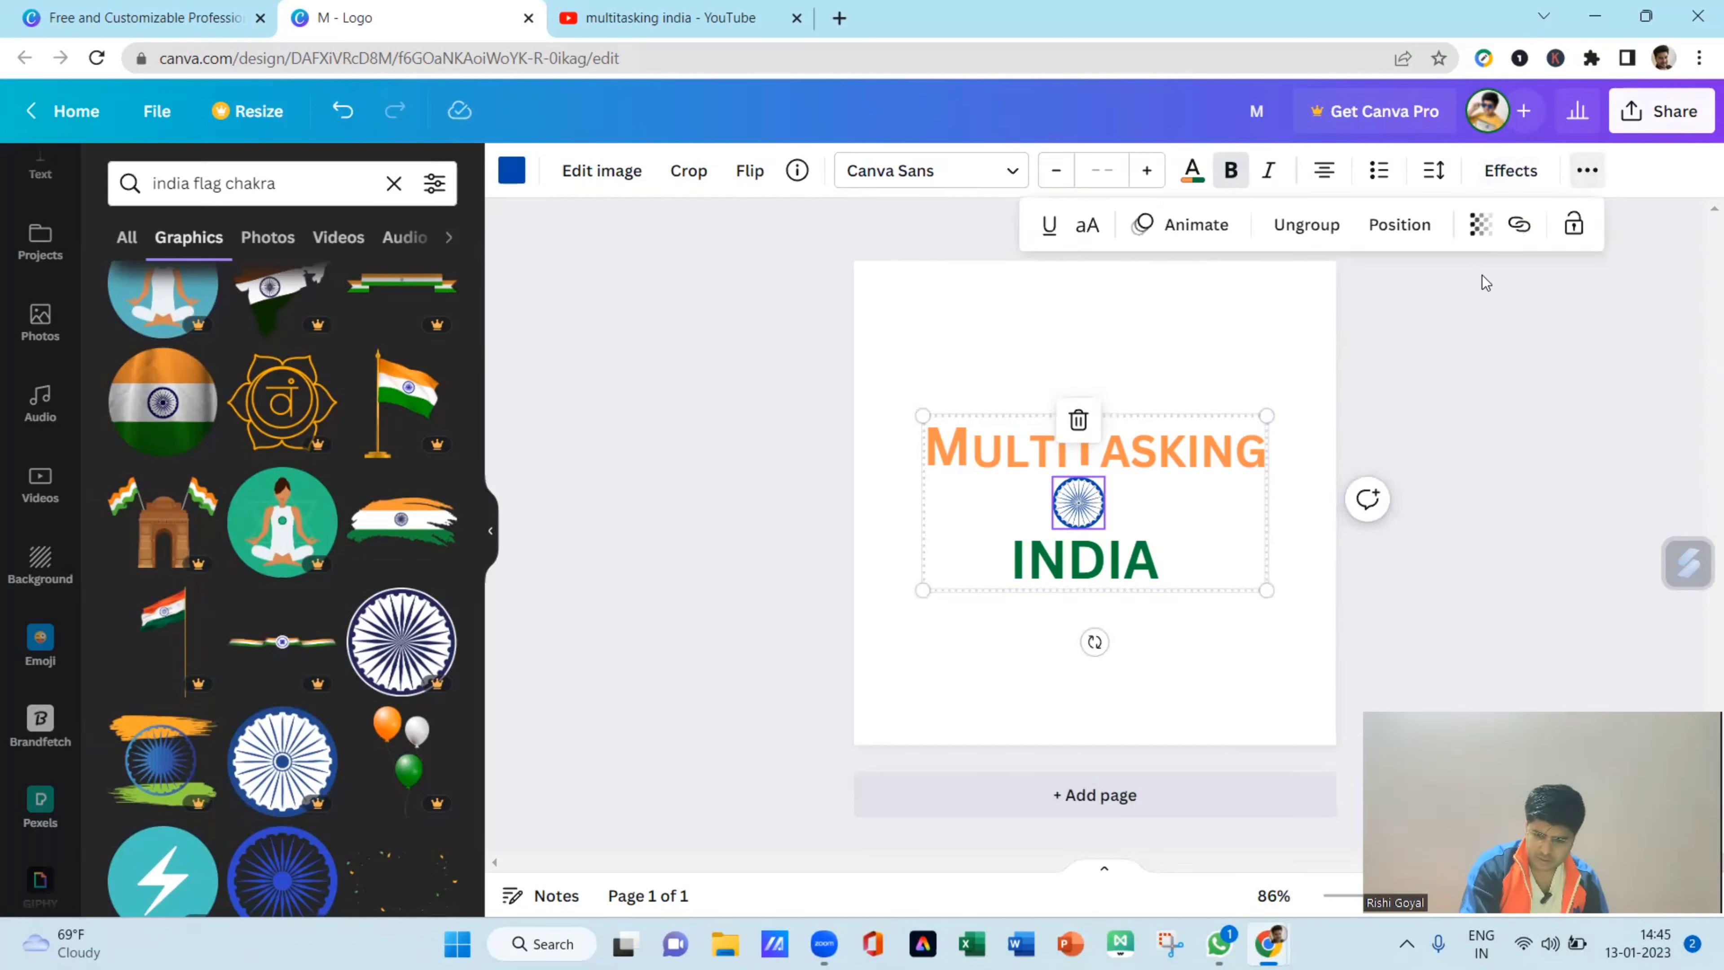
left_click(1395, 415)
right_click(1227, 490)
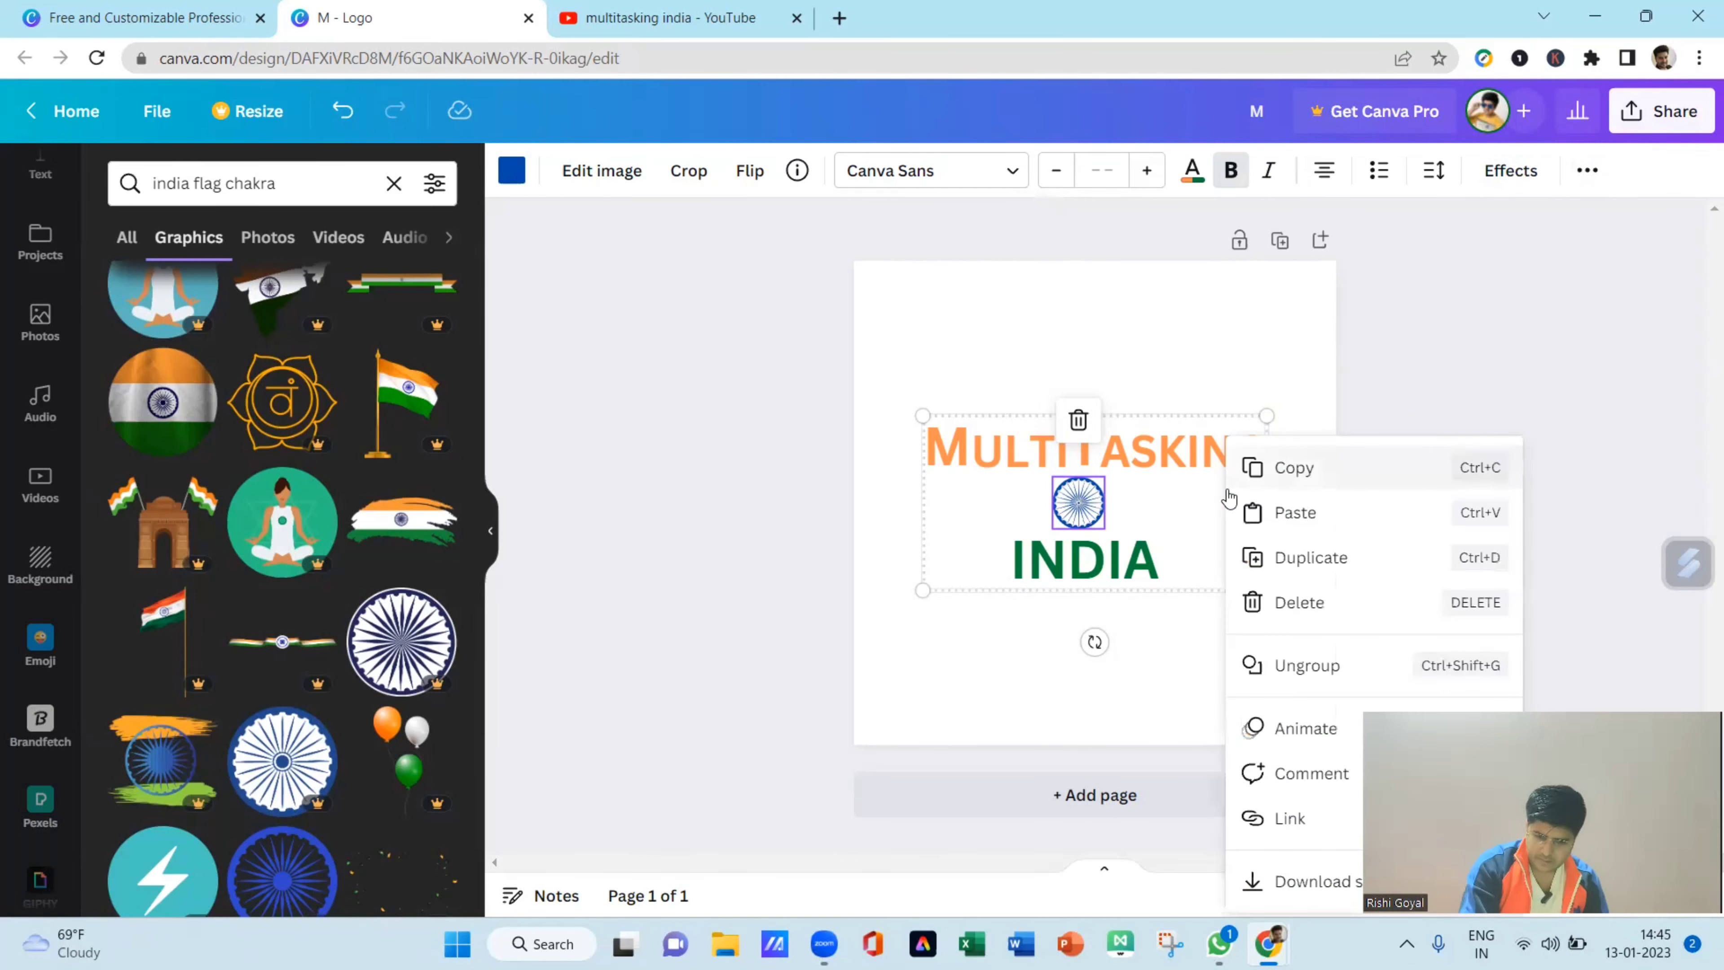
left_click(1303, 666)
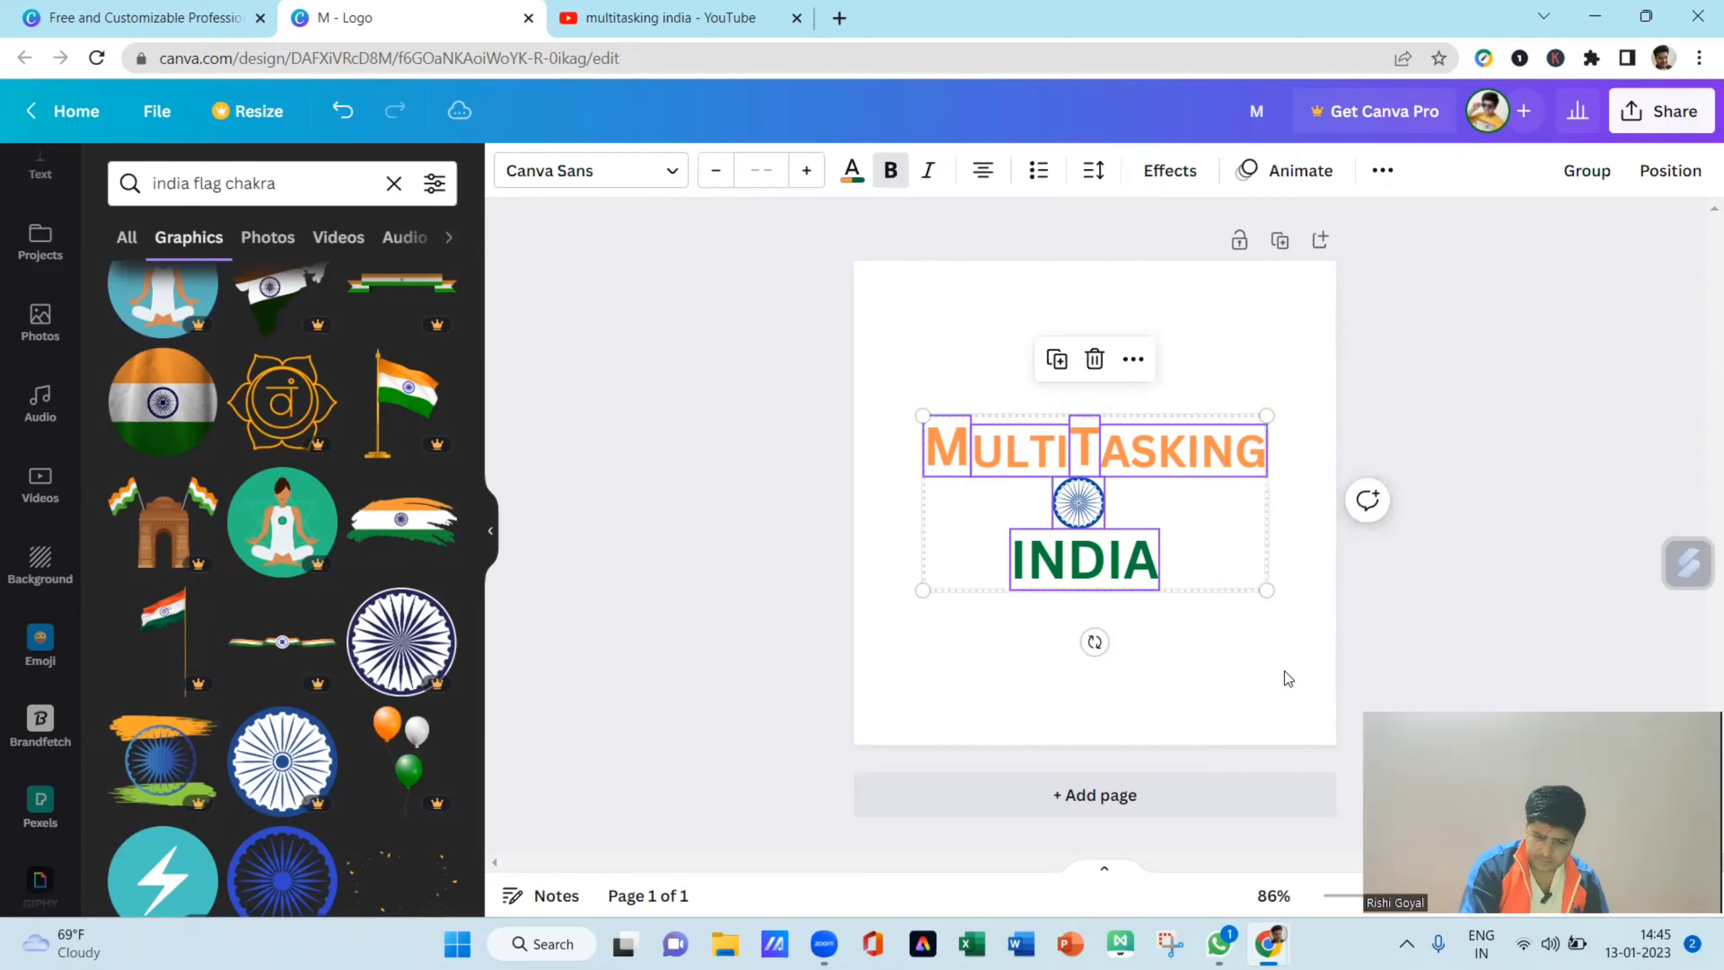
left_click(1538, 428)
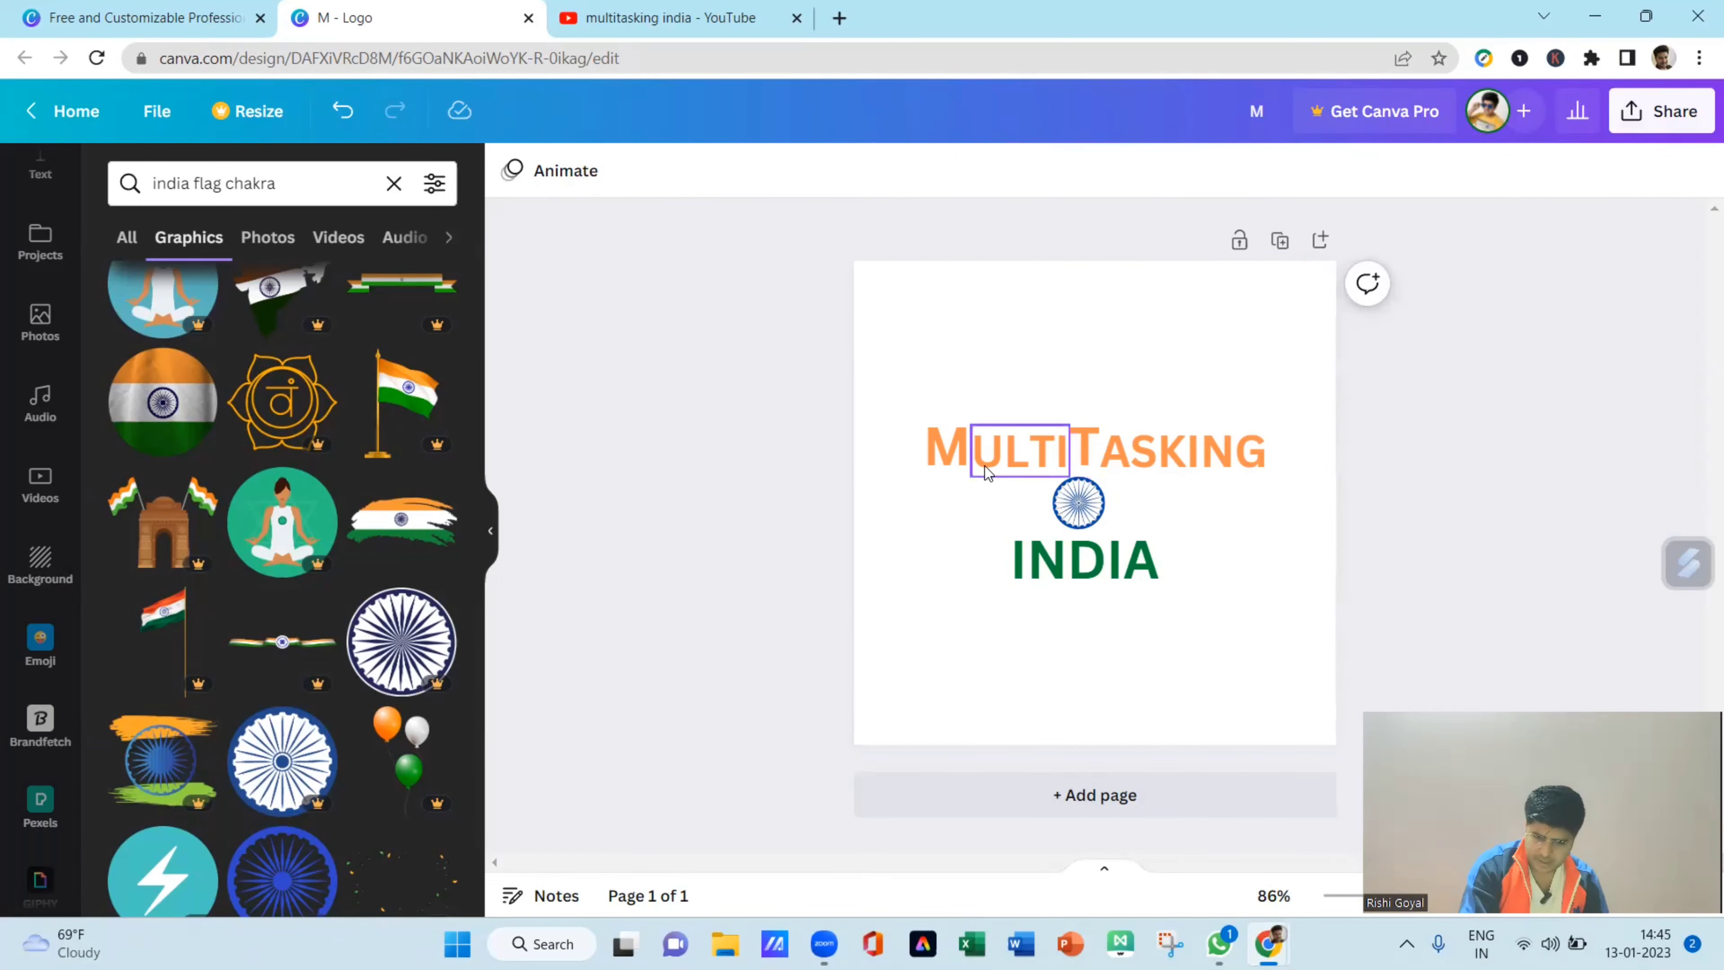
- Set the chakra wheel's transparency to 71
left_click(1078, 504)
left_click(1600, 173)
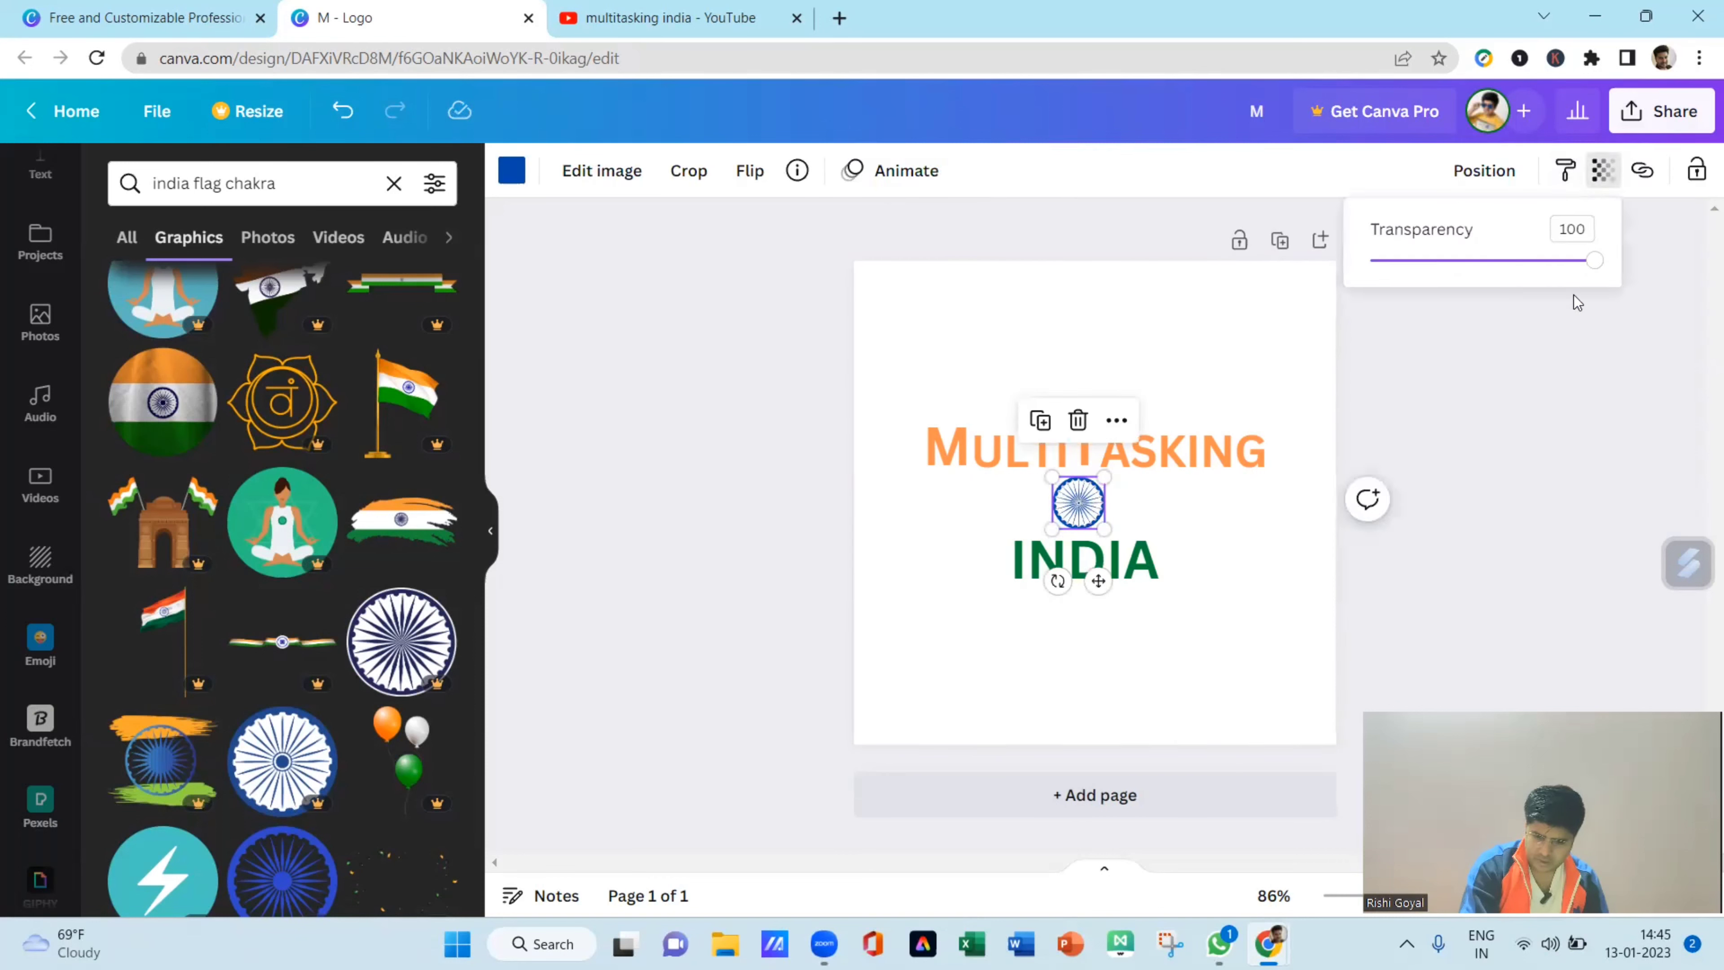
left_click_drag(1593, 262, 1530, 278)
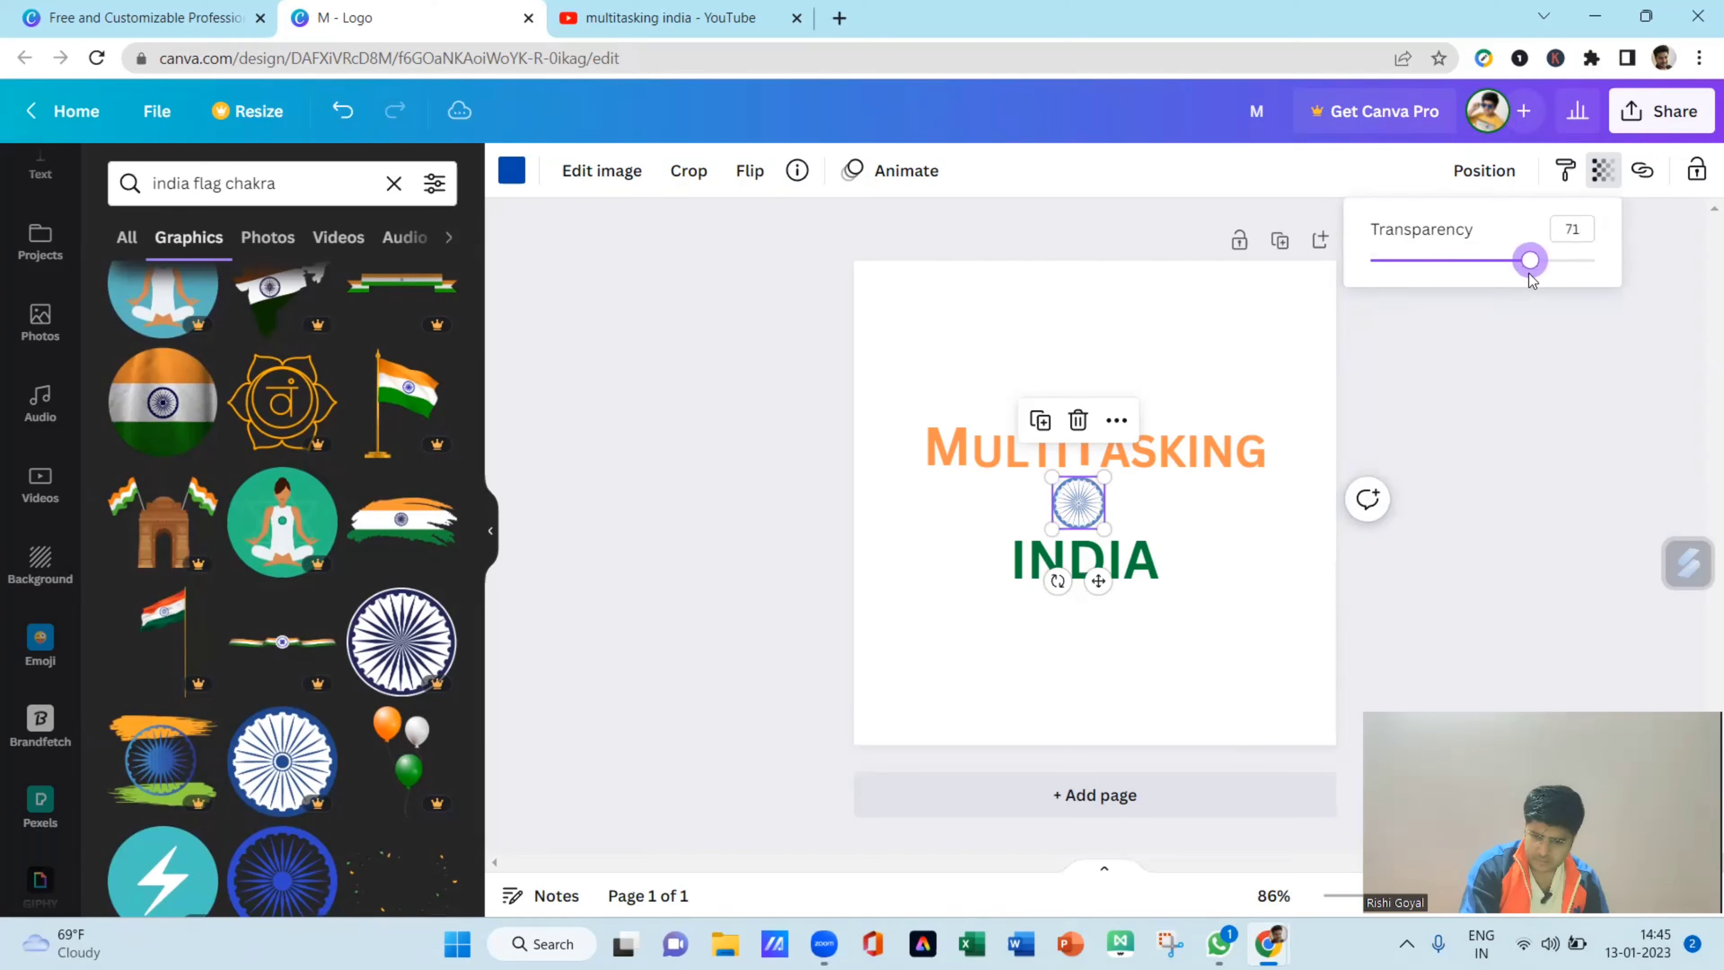
left_click(1516, 356)
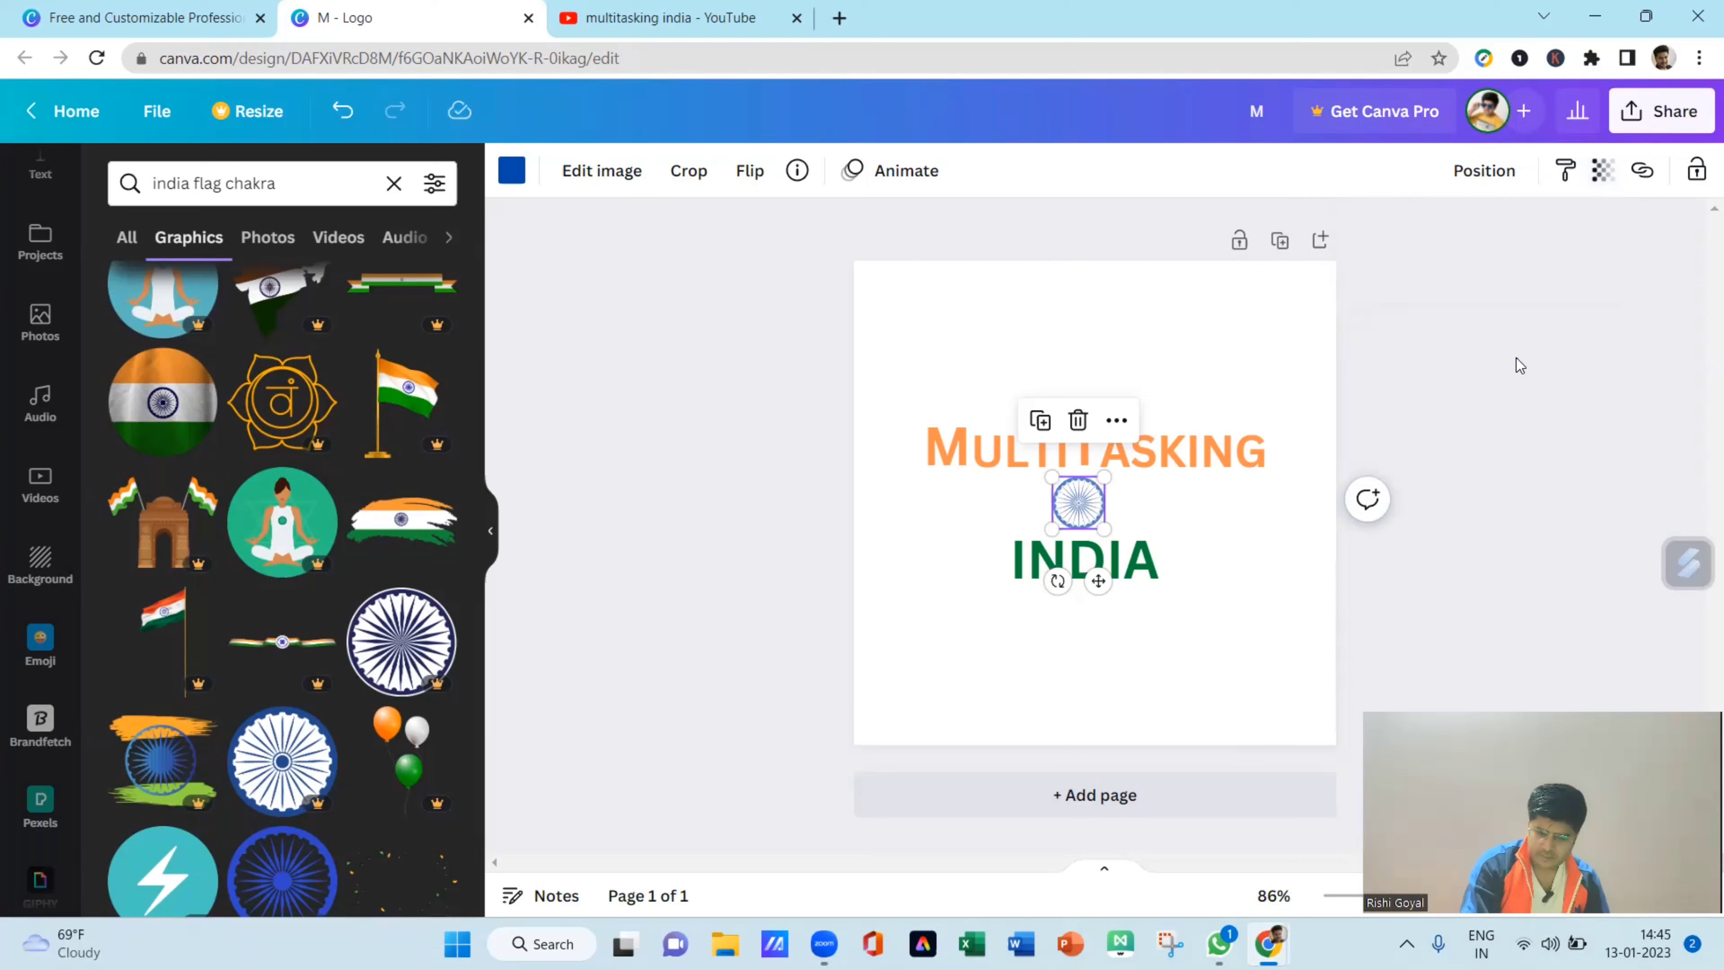
left_click(759, 518)
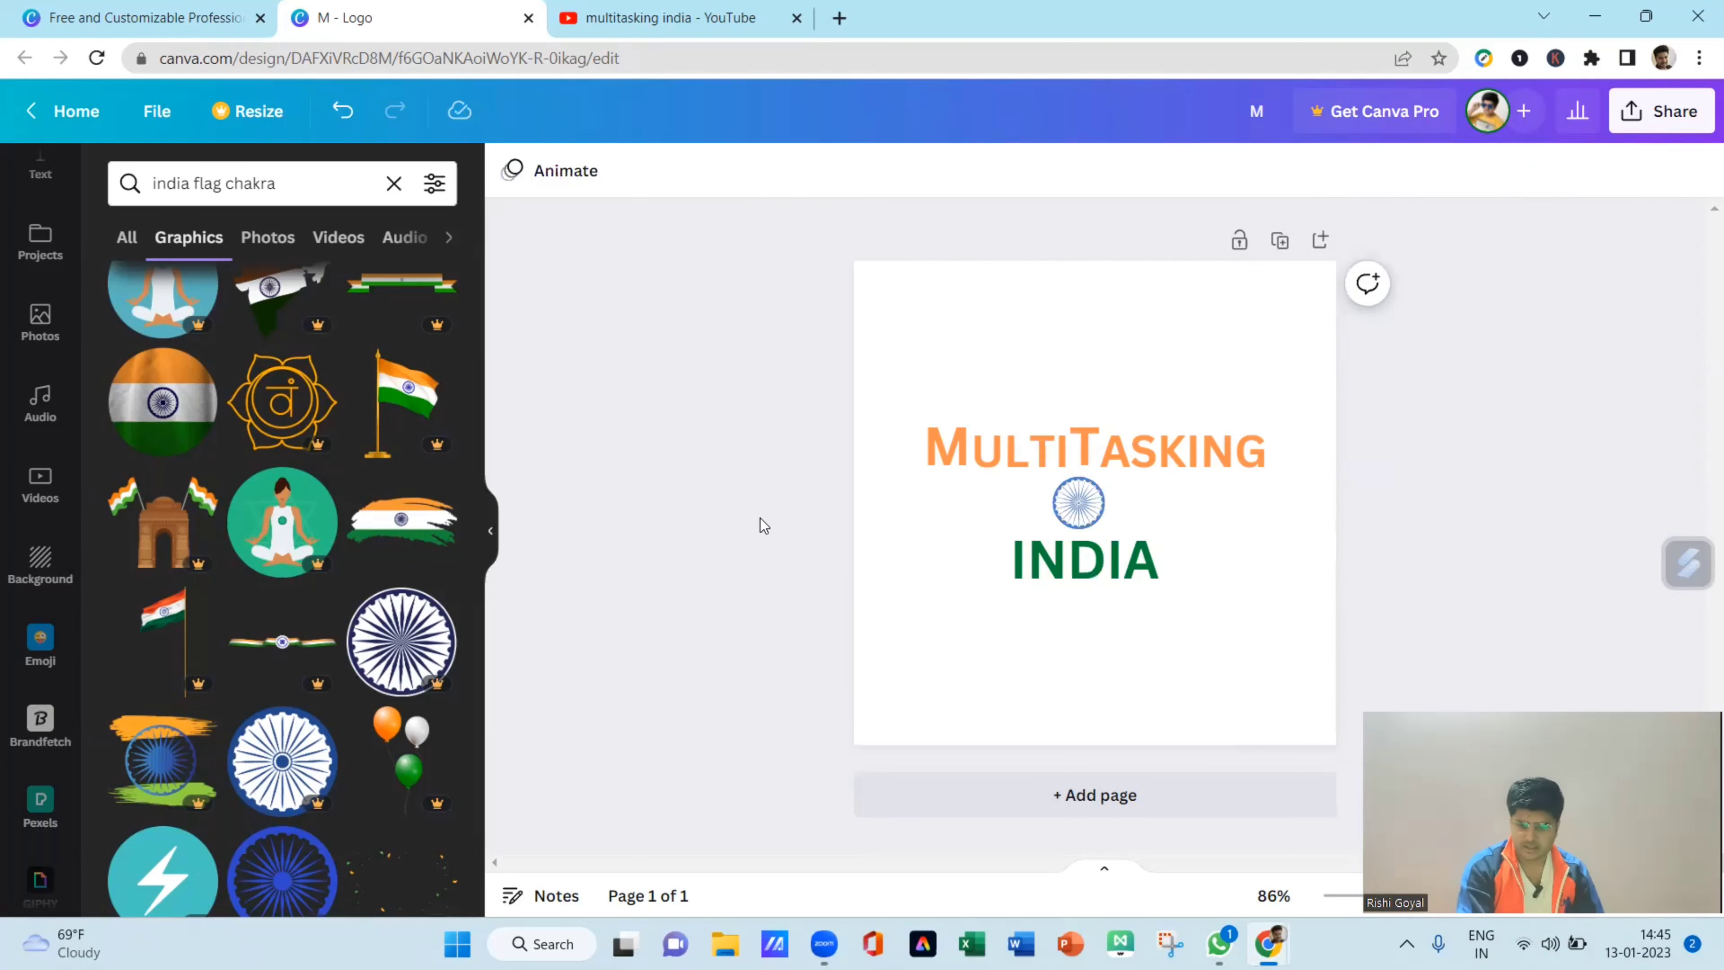
left_click(1078, 504)
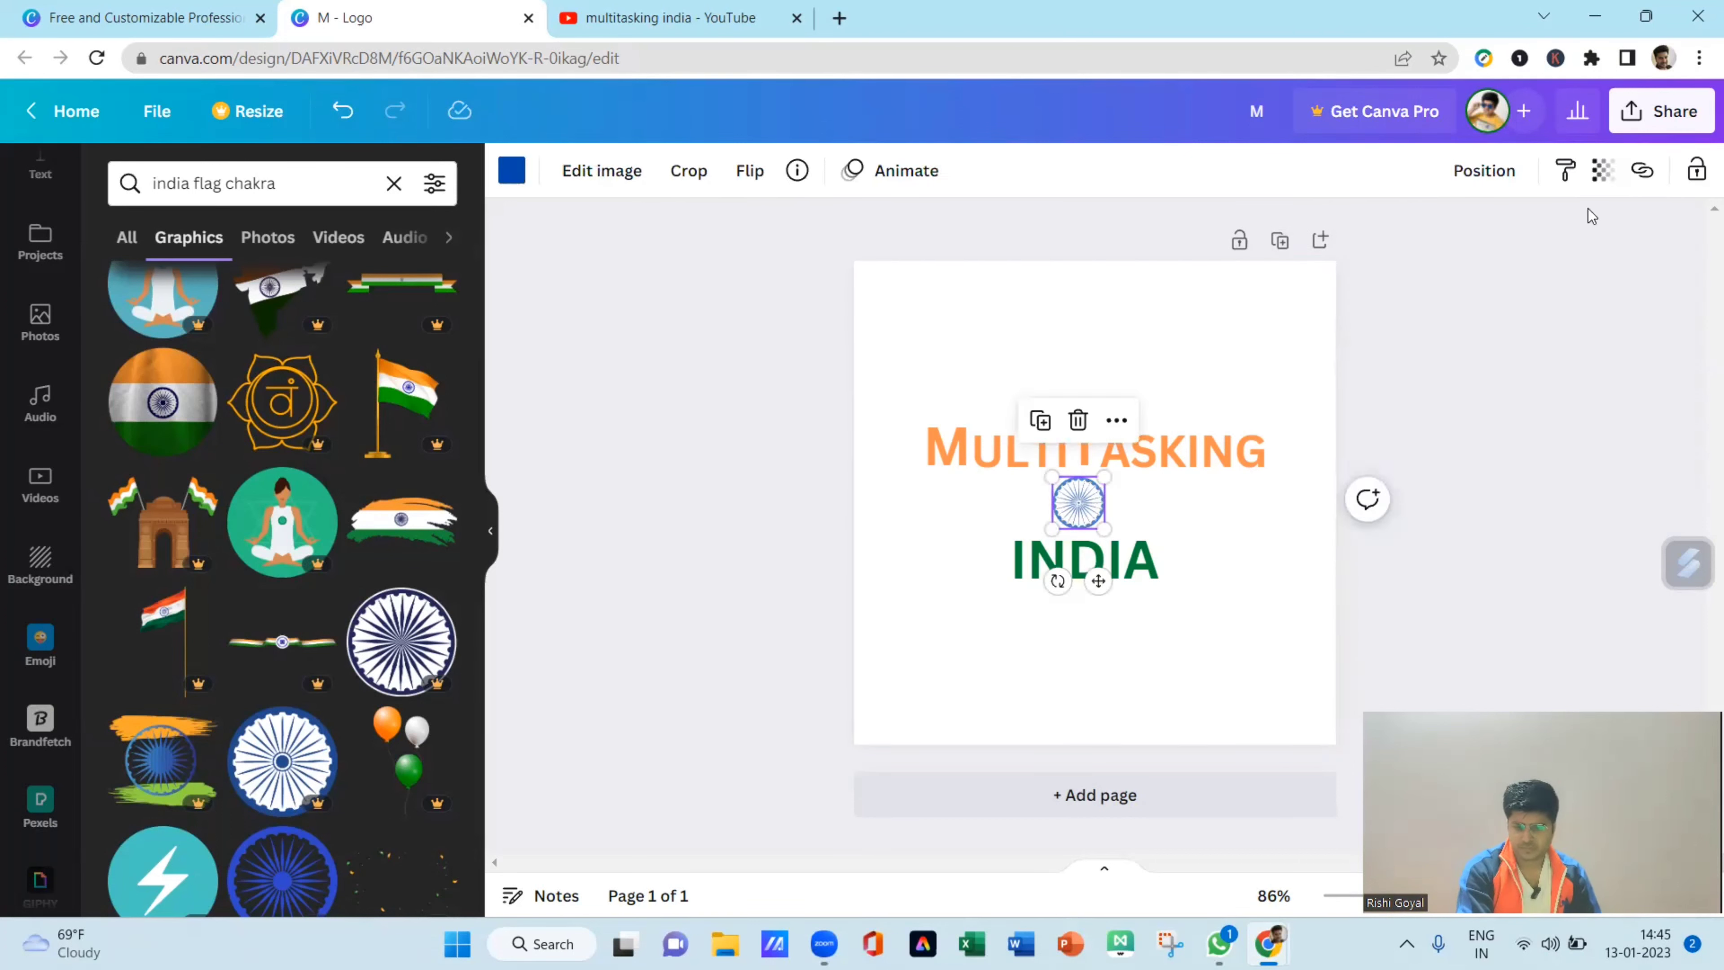
left_click(1618, 175)
left_click(1501, 439)
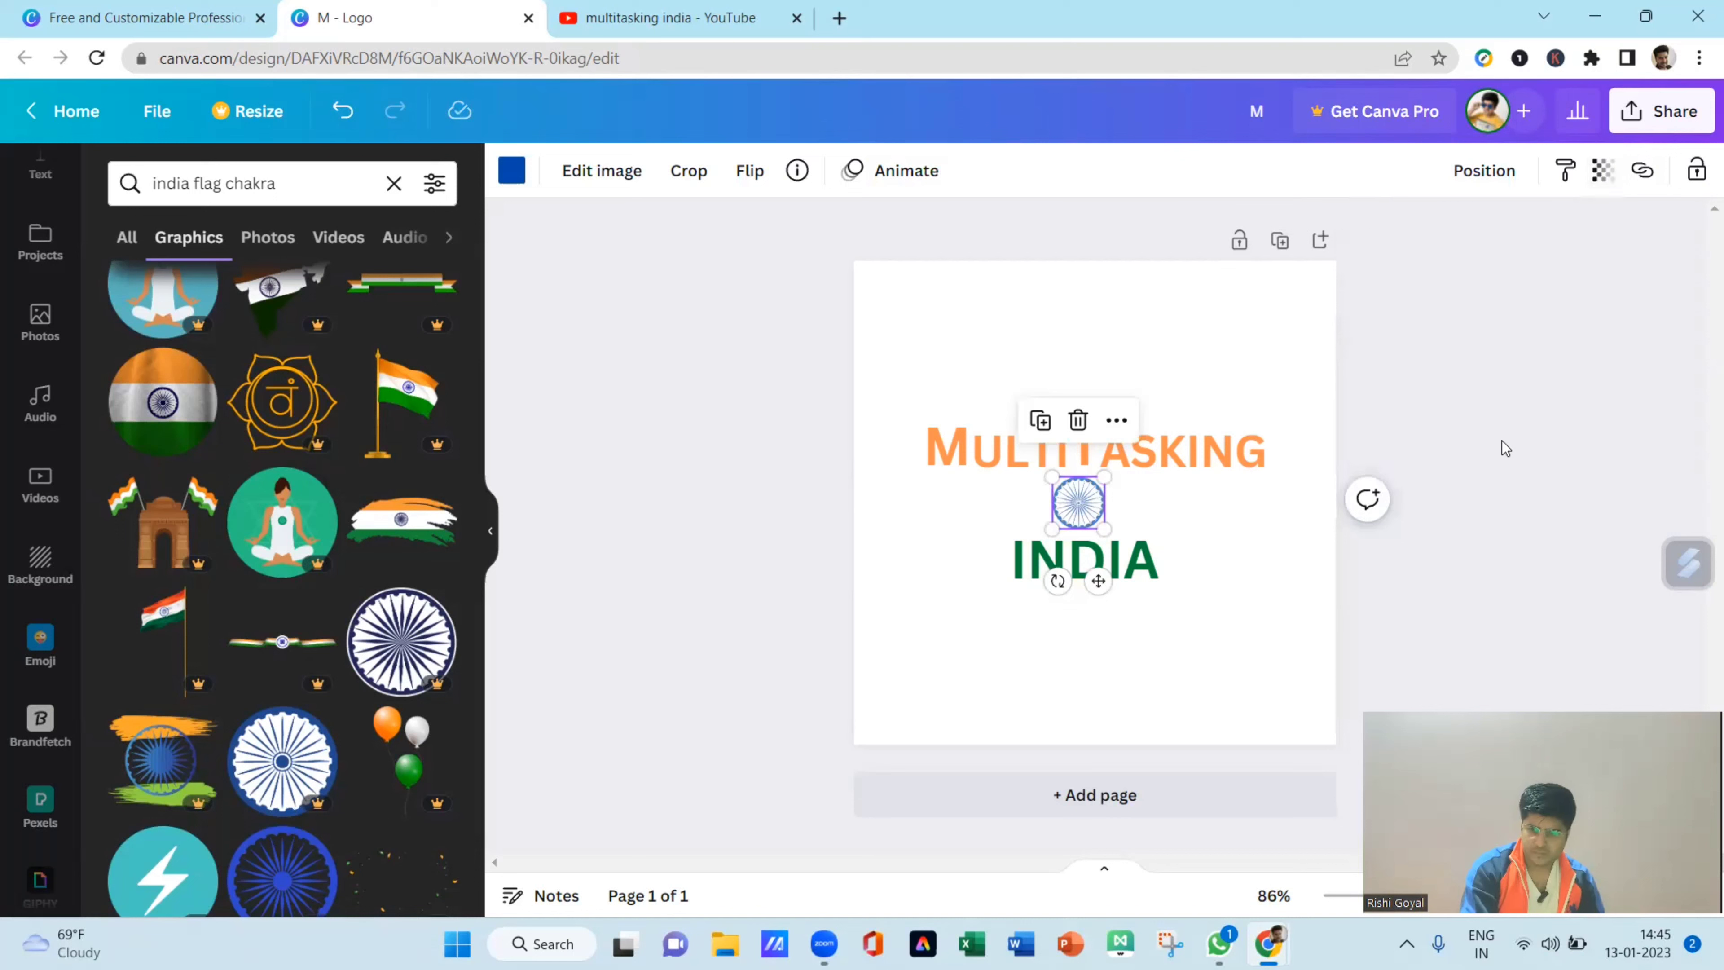
left_click(993, 464)
left_click(785, 434)
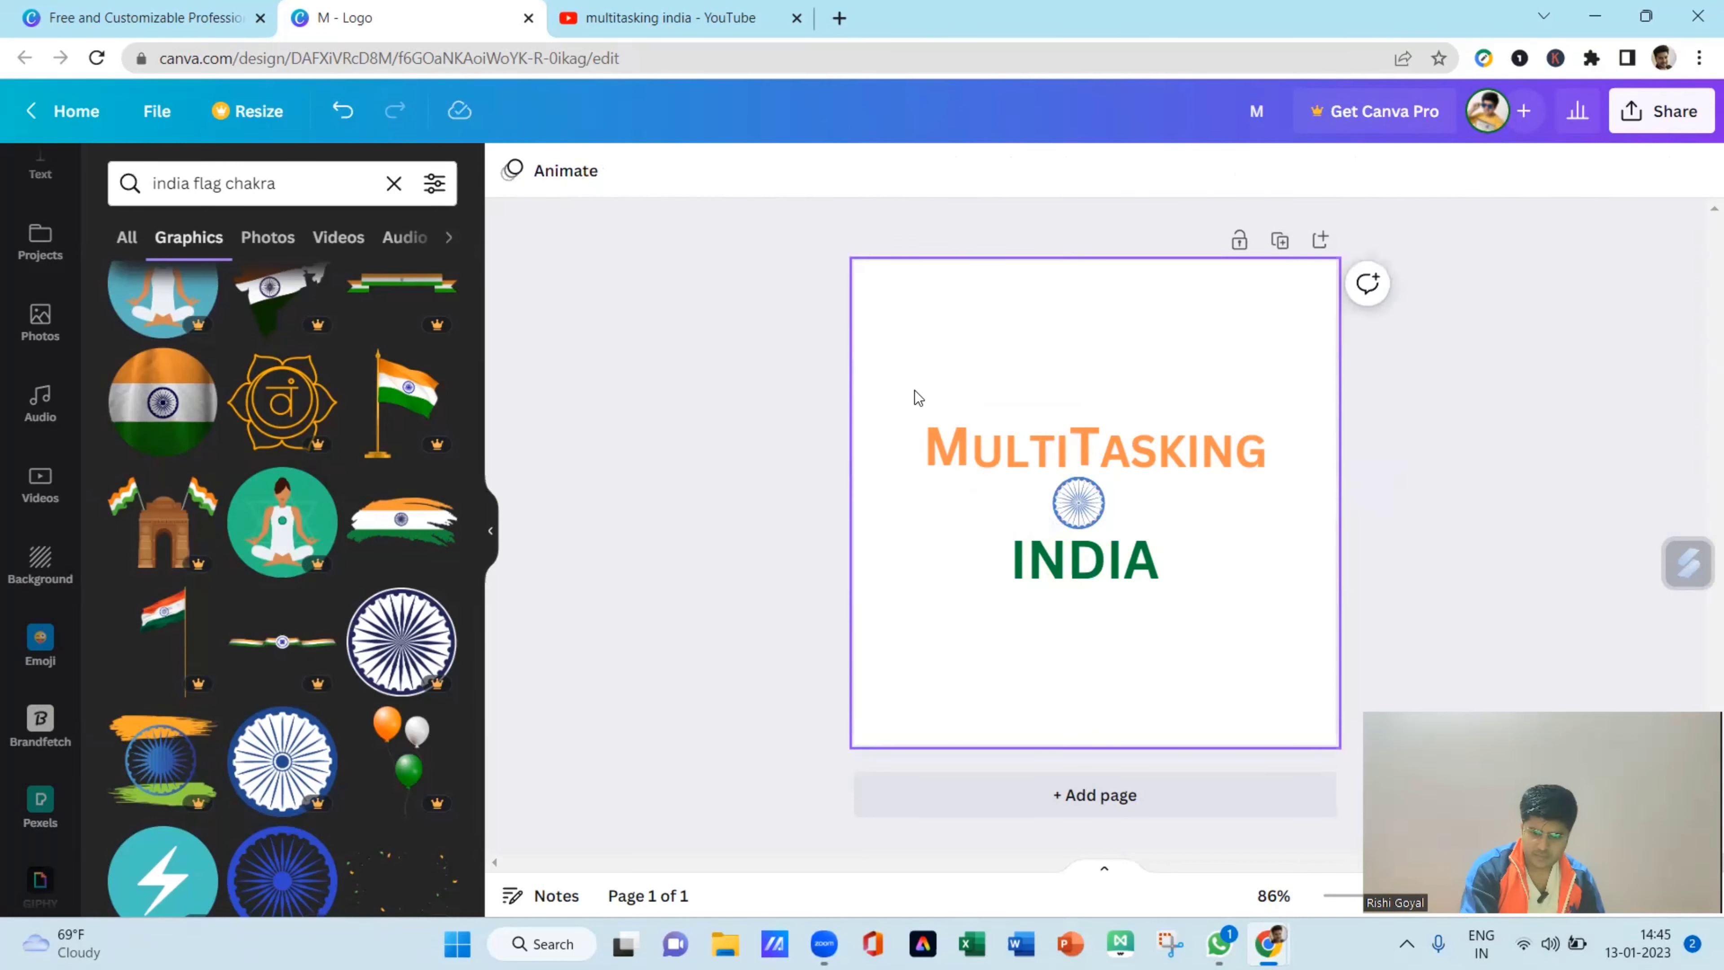
- Change the colour of all the "MULTITASKING" text pieces to black
left_click_drag(914, 391, 1225, 462)
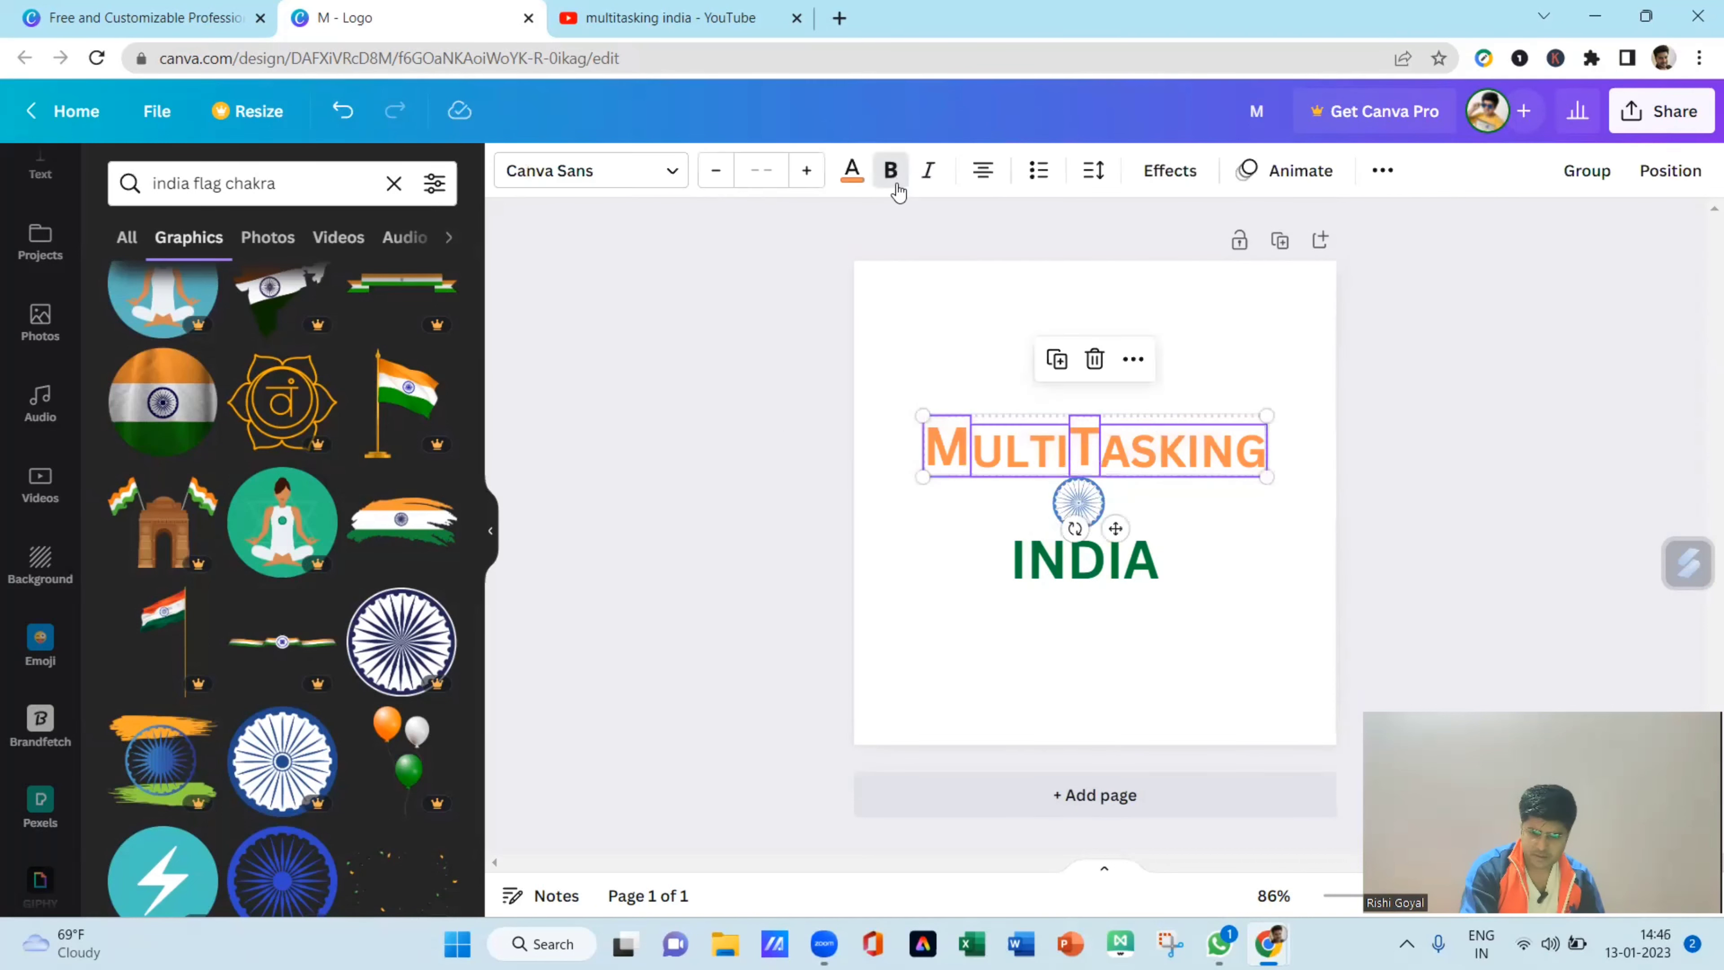
scroll(279, 519, "down", 5)
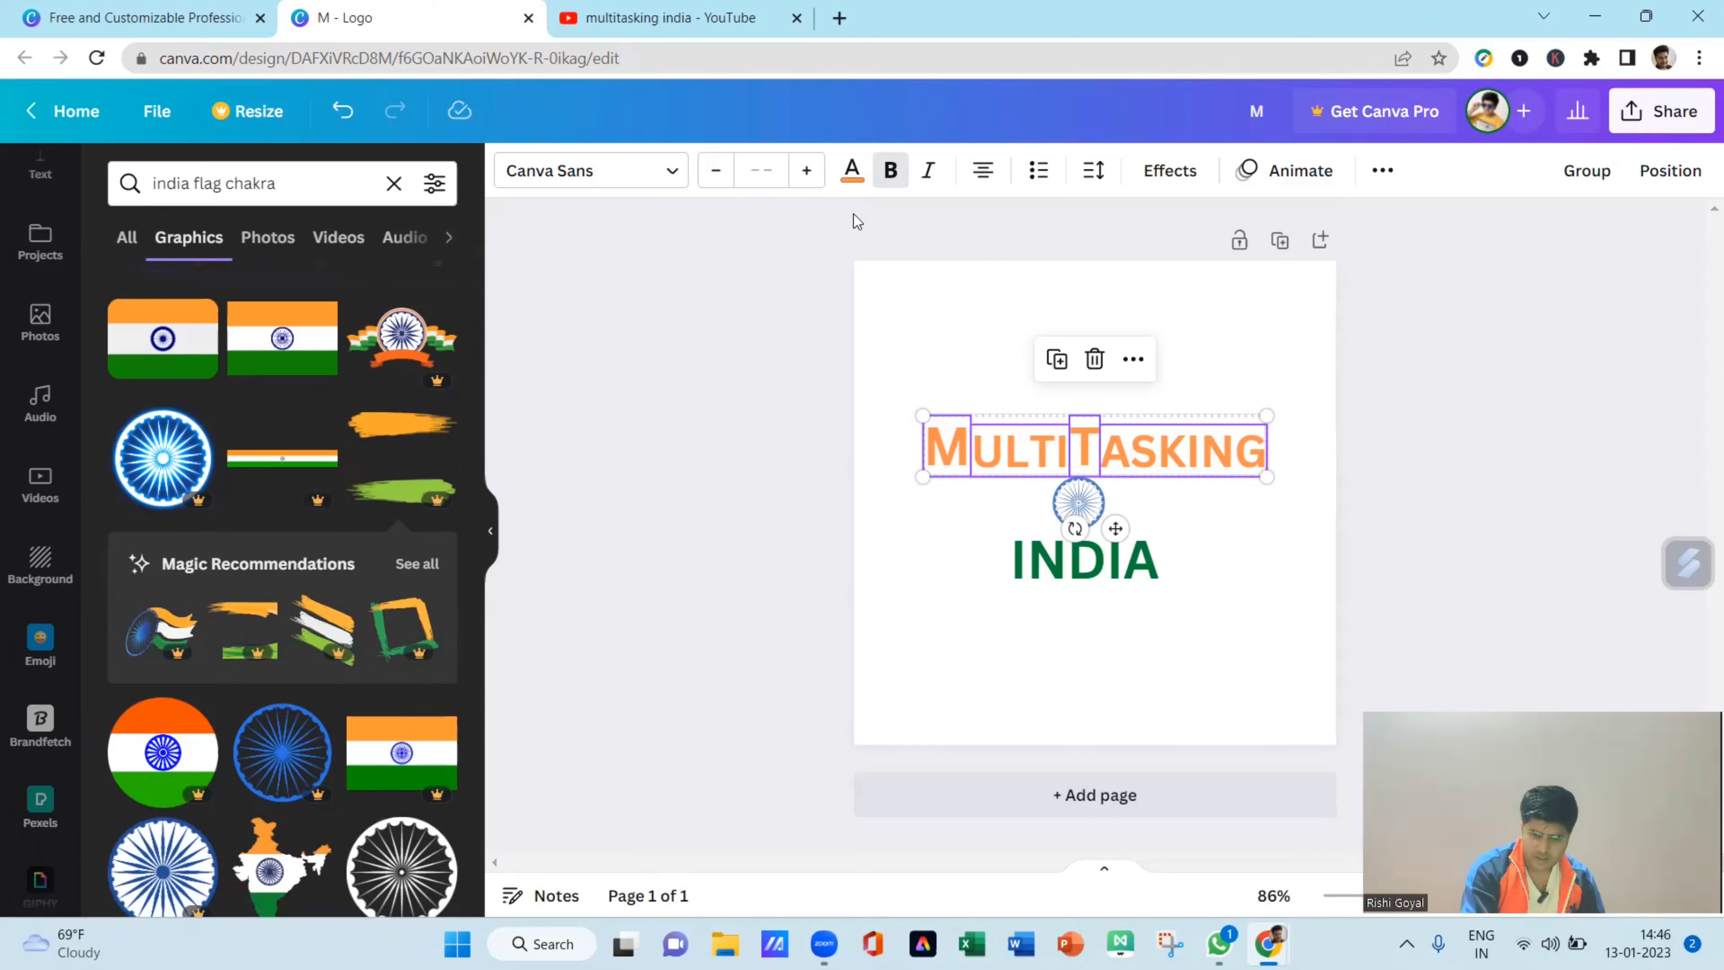
left_click(850, 174)
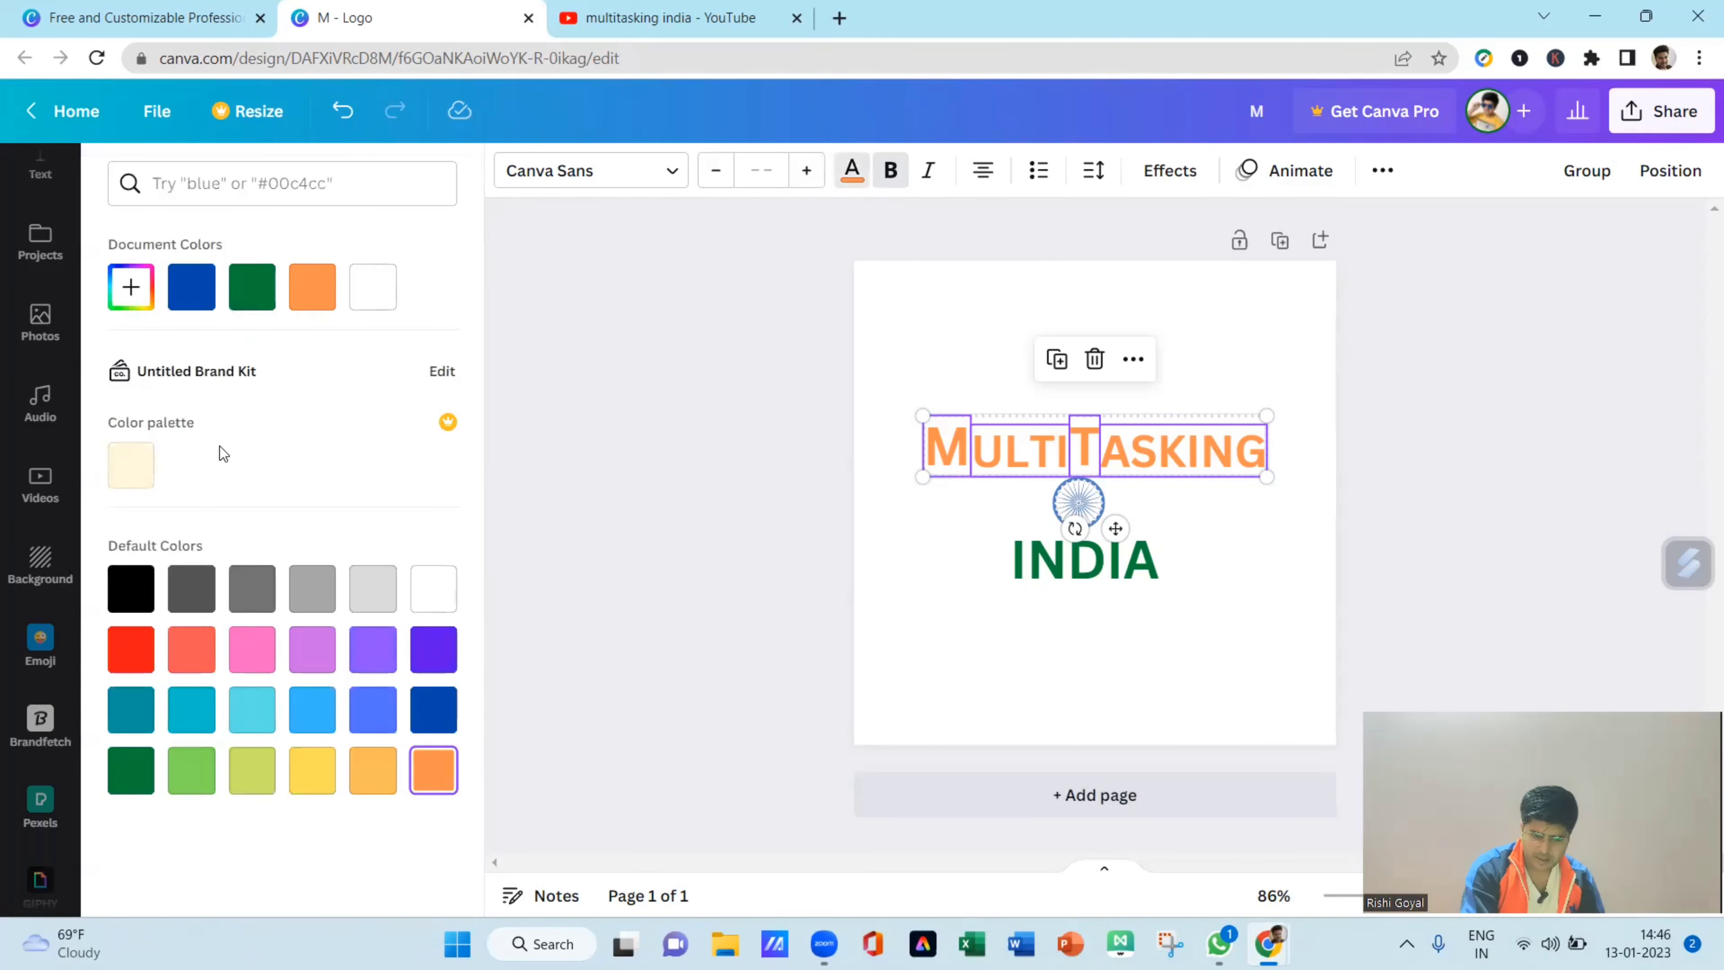
left_click(122, 603)
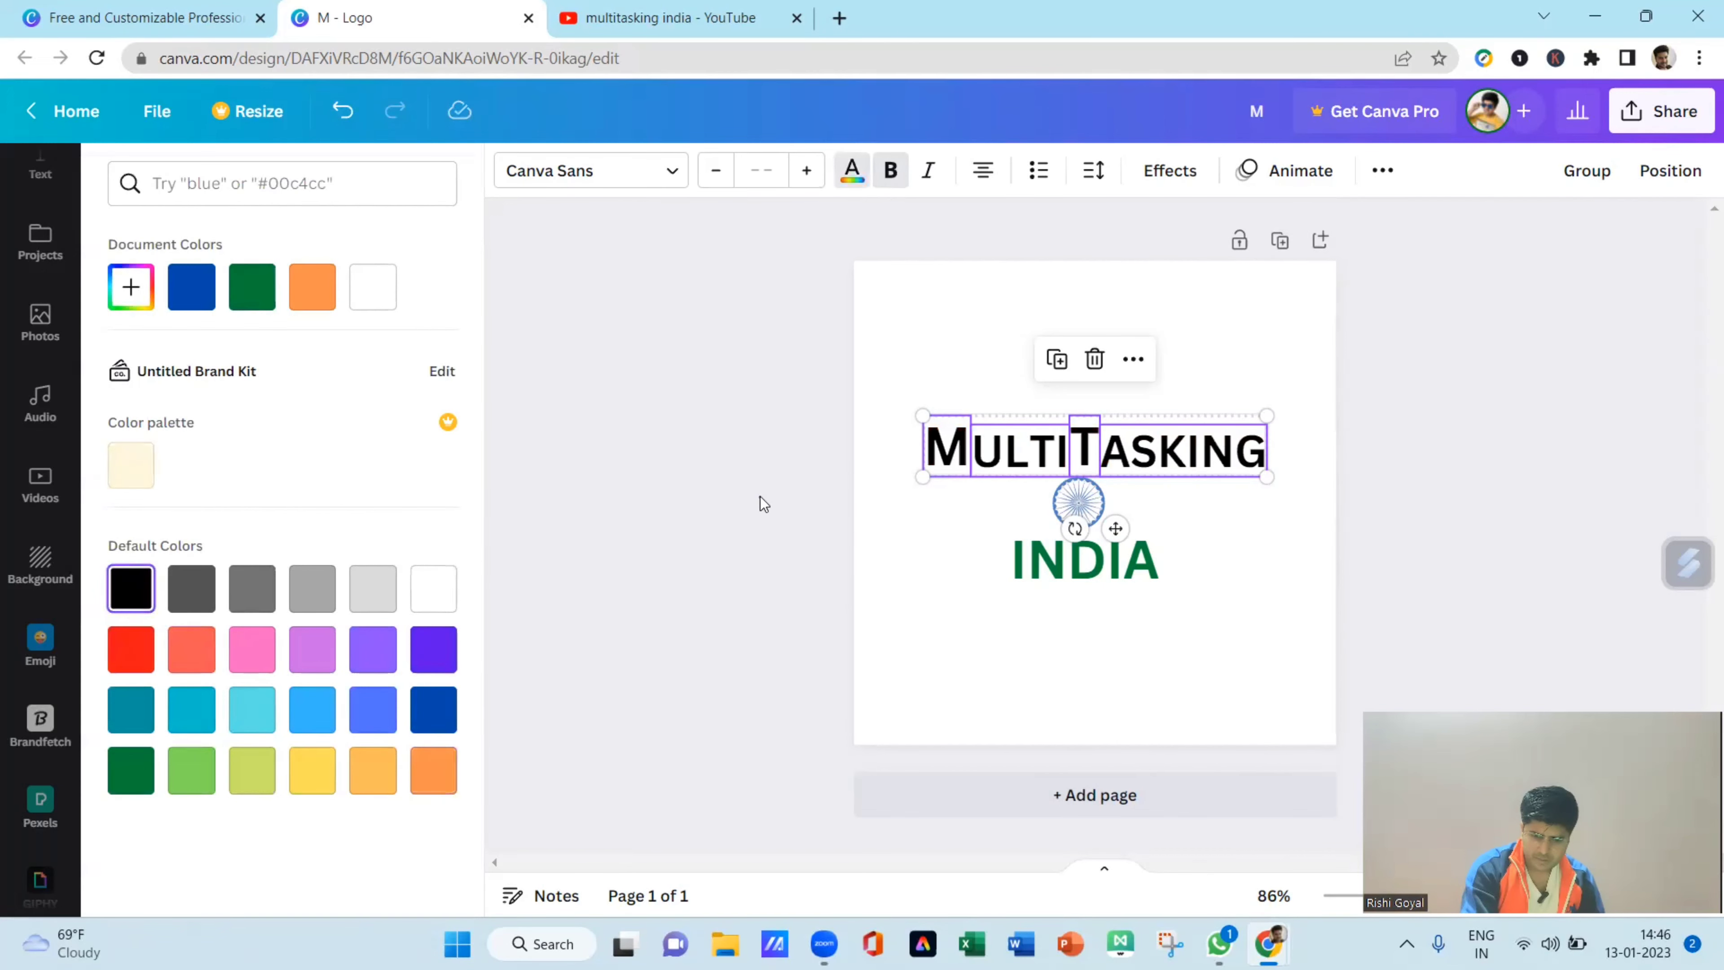
key("Escape")
- Change the colour of the "INDIA" text to black
left_click(1082, 564)
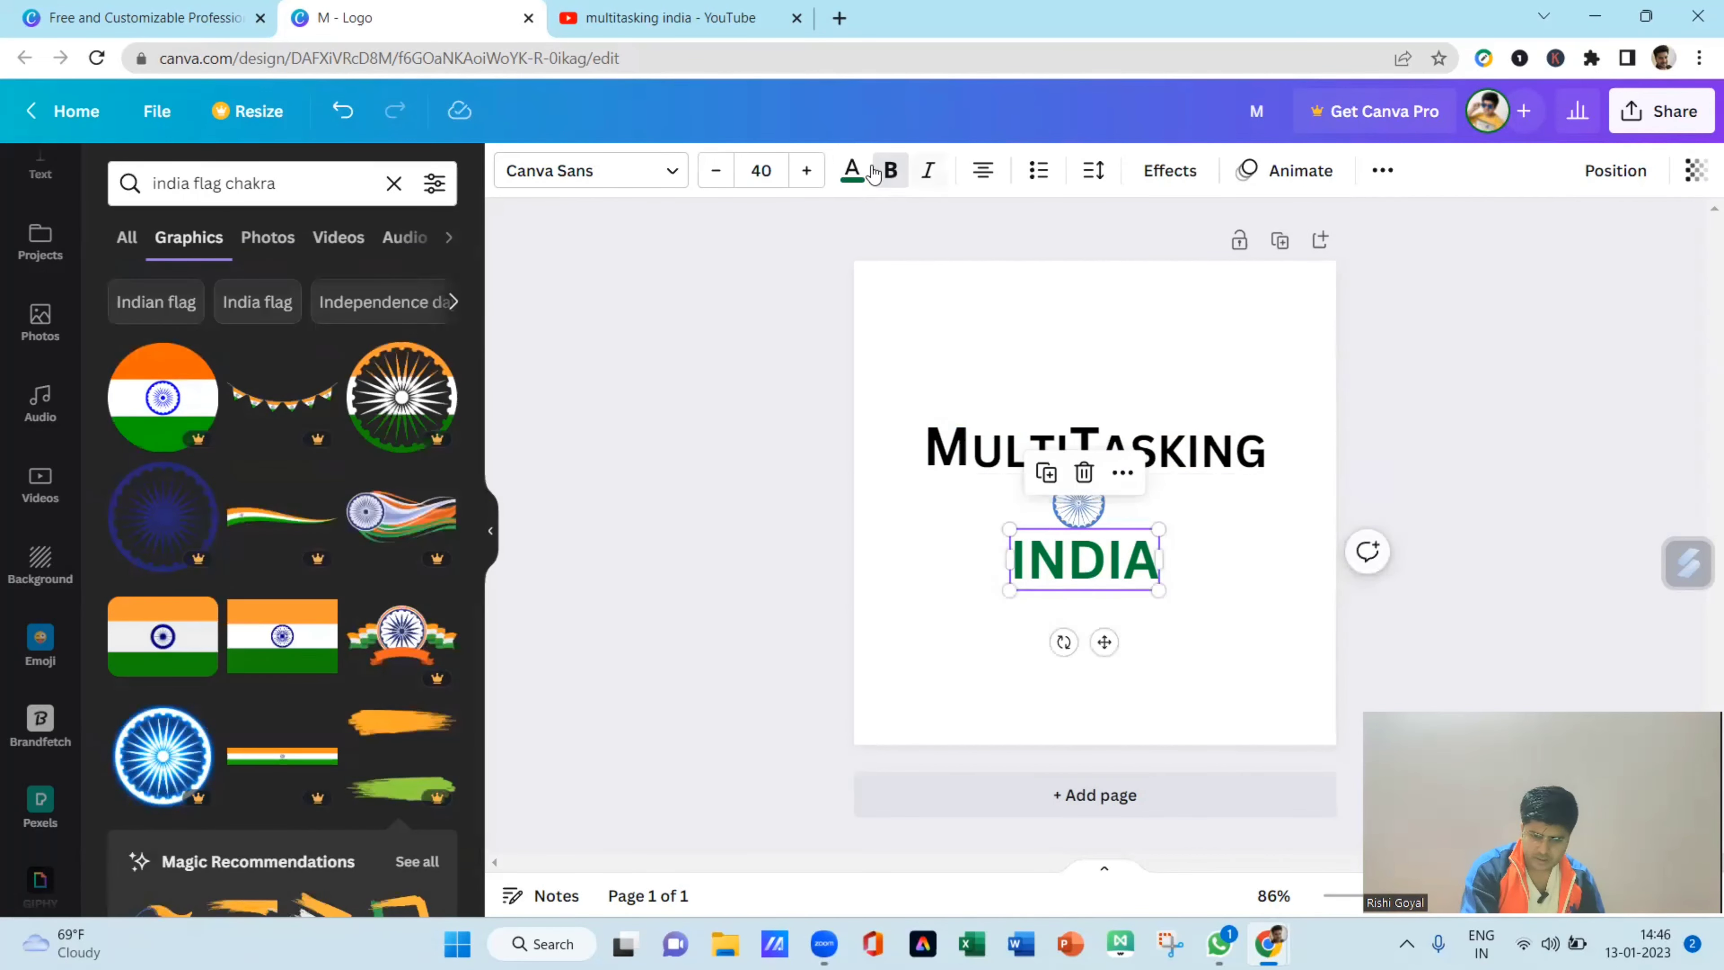
left_click(850, 174)
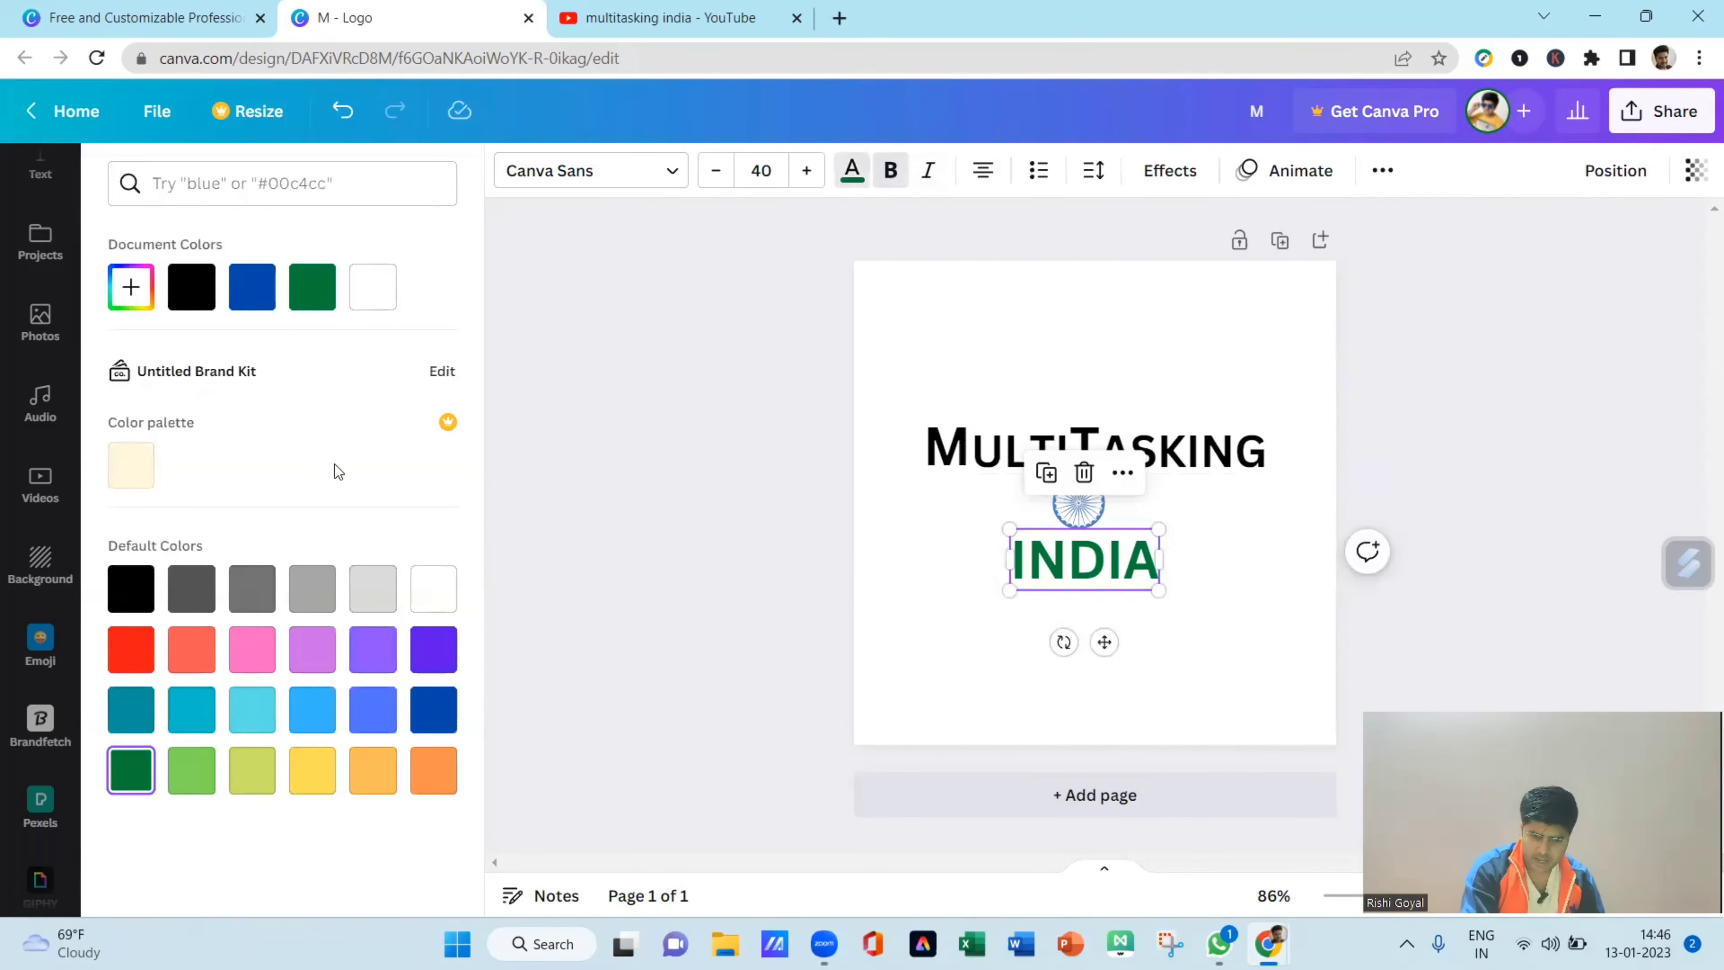
left_click(191, 288)
key("Escape")
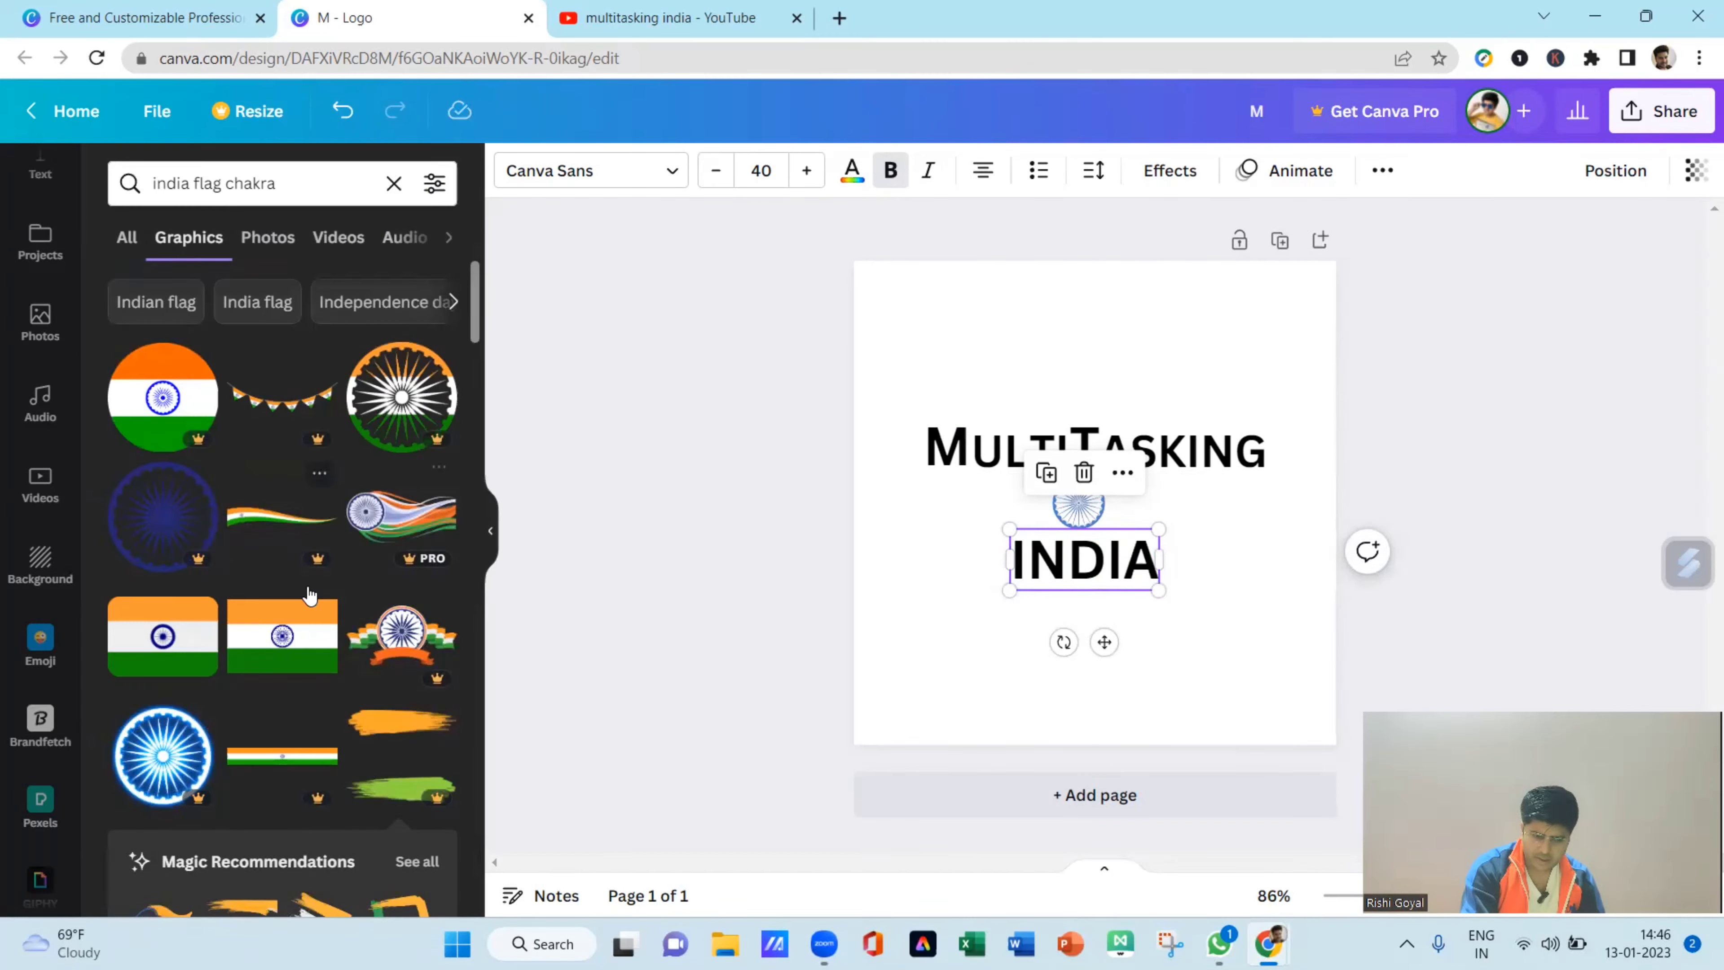
- Add the orange and green brush-stroke graphic behind the logo, with the orange stroke at "MULTITASKING" and the green one at "INDIA"
left_click(378, 733)
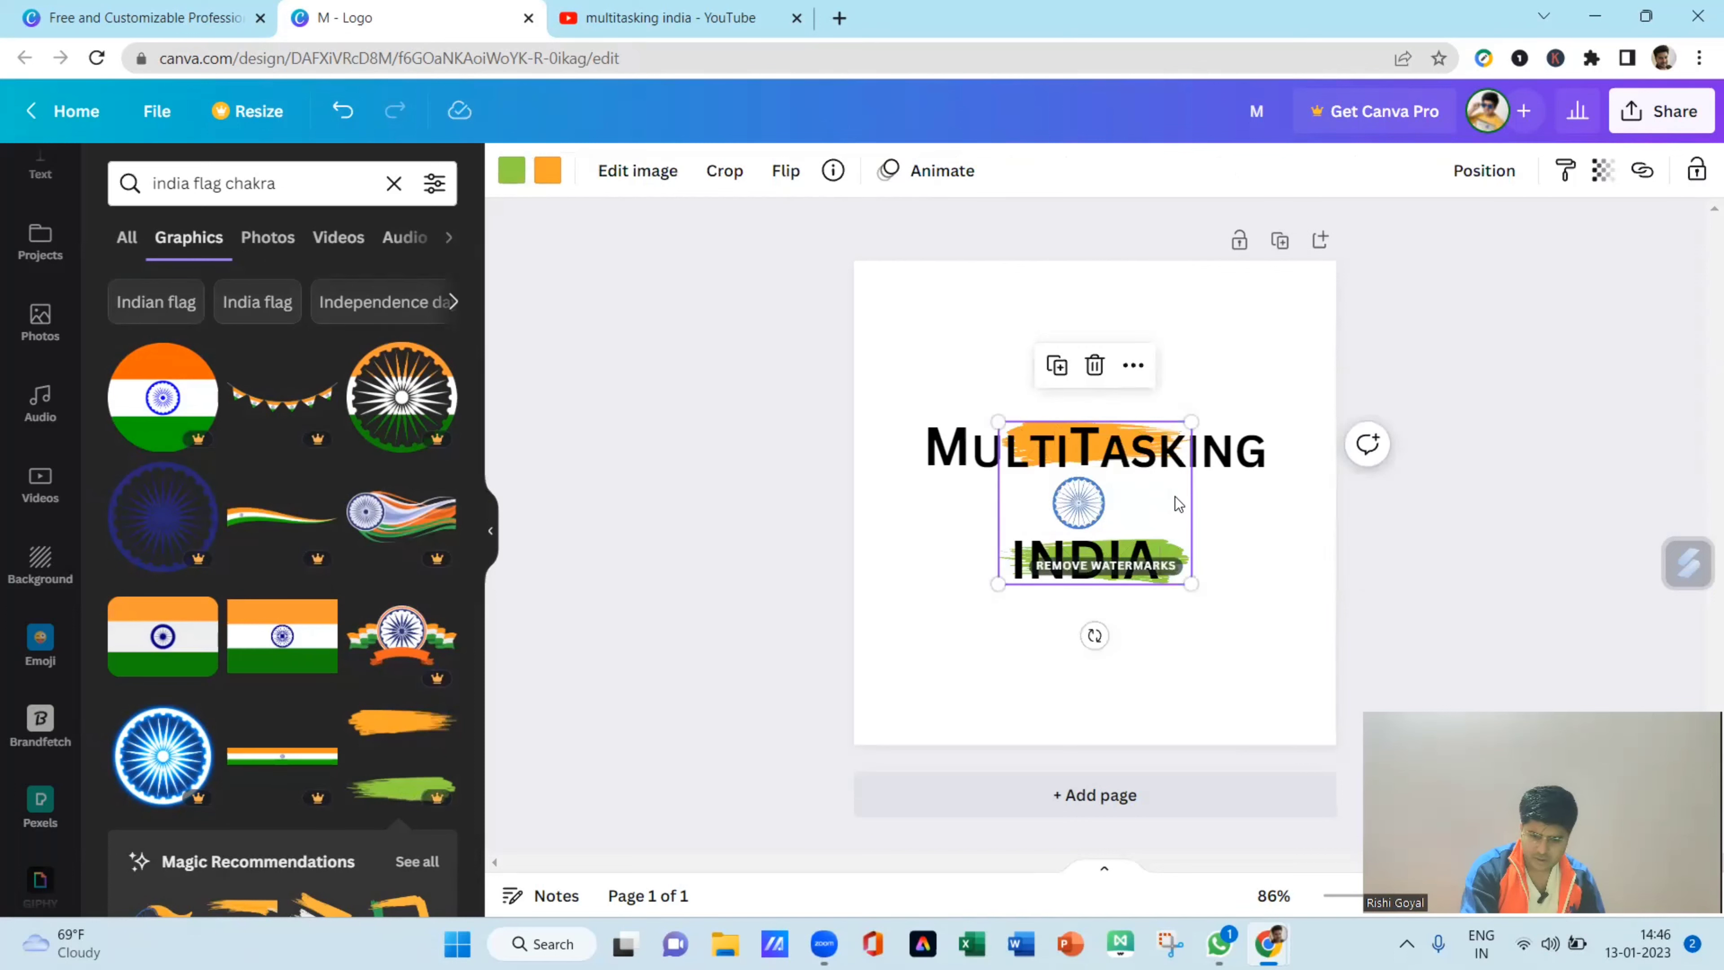
mouse_move(1174, 499)
left_mouse_down()
mouse_move(1114, 497)
mouse_move(1159, 497)
left_mouse_up()
left_click(1534, 536)
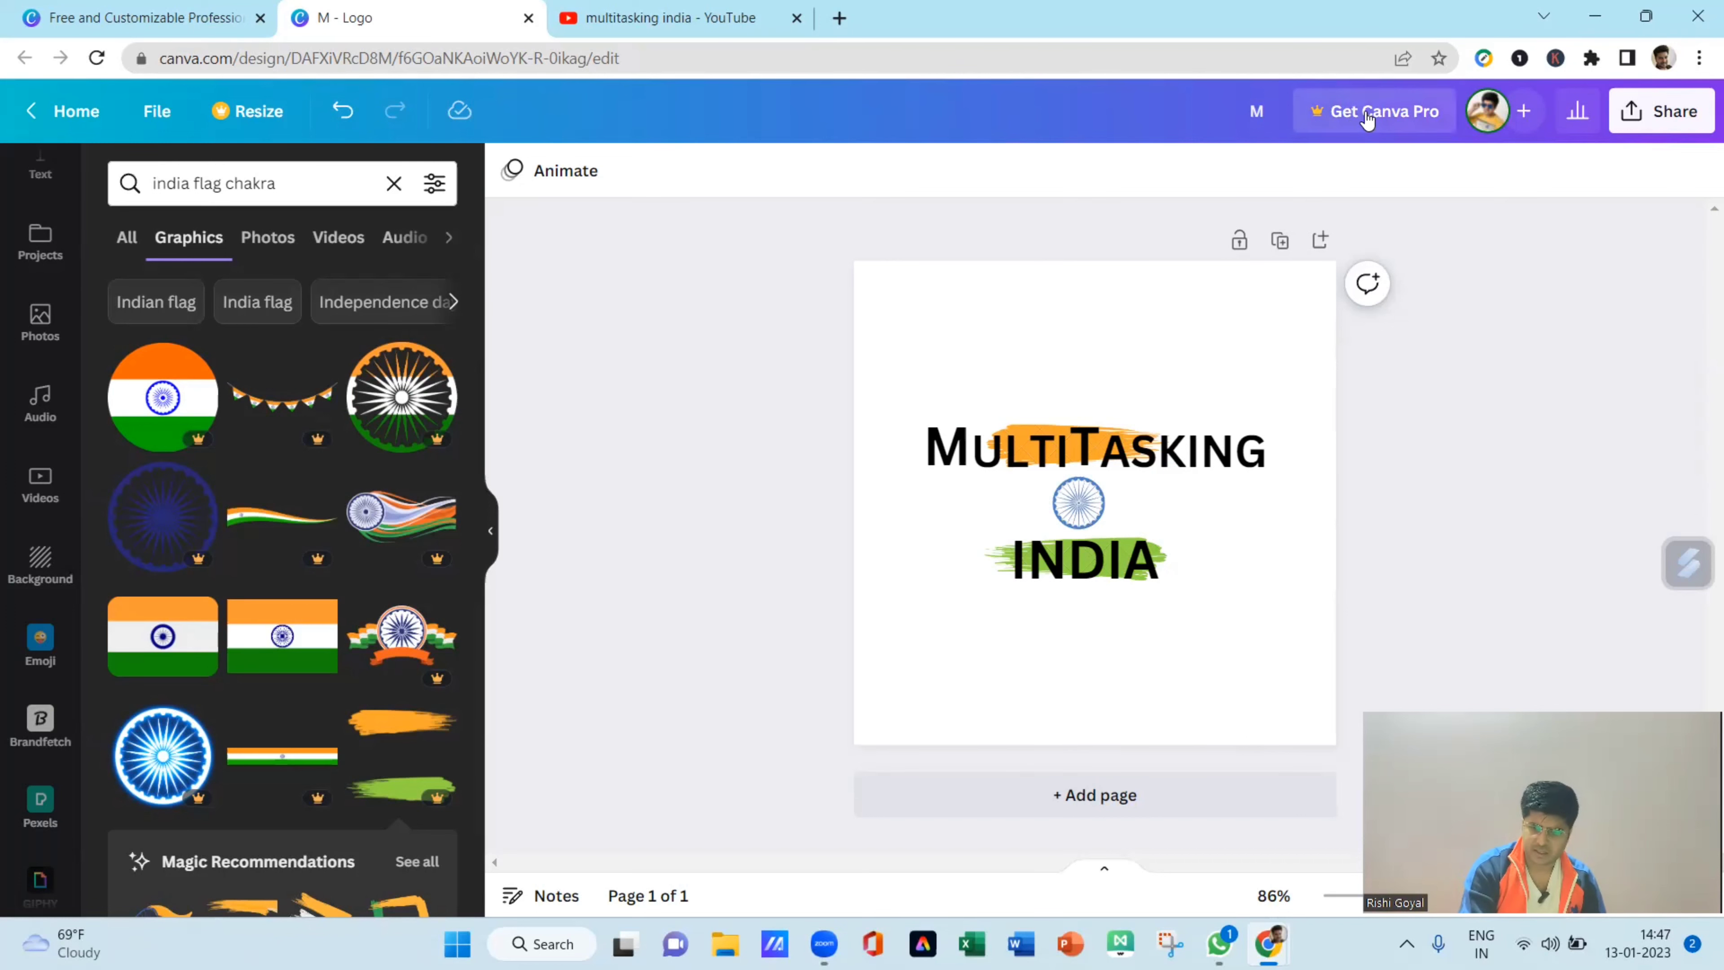
- Look at the Canva Pro upgrade offer and its plan durations and prices, and close it without subscribing
left_click(1334, 115)
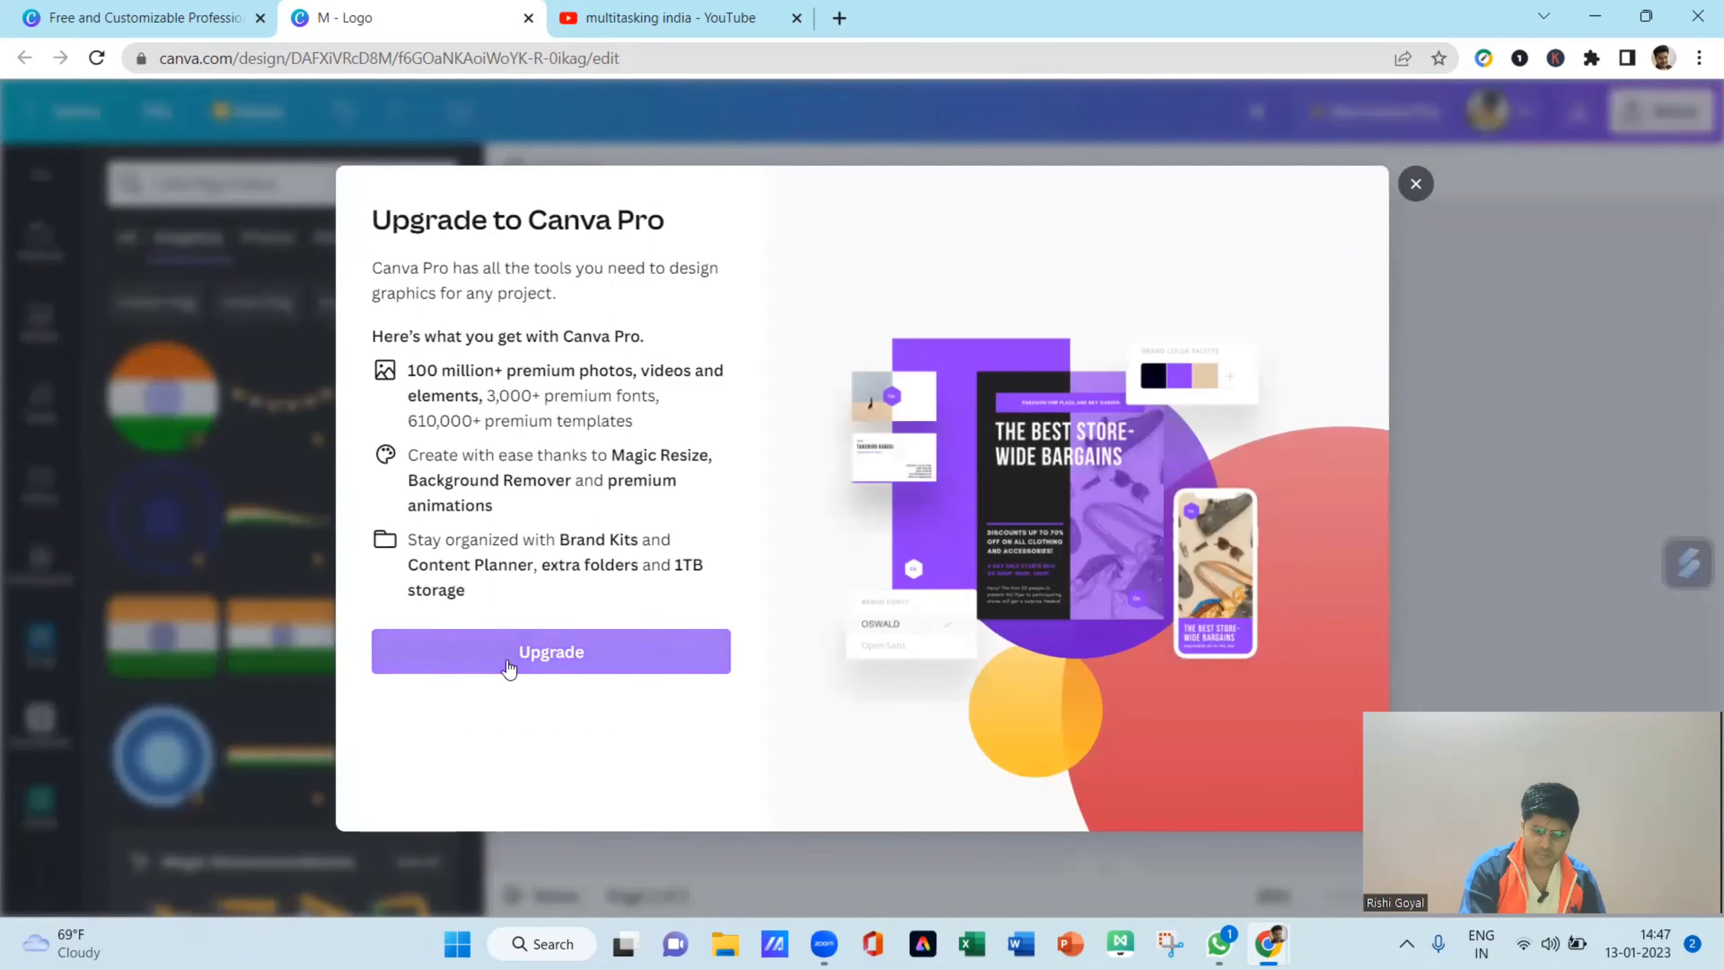
left_click(507, 660)
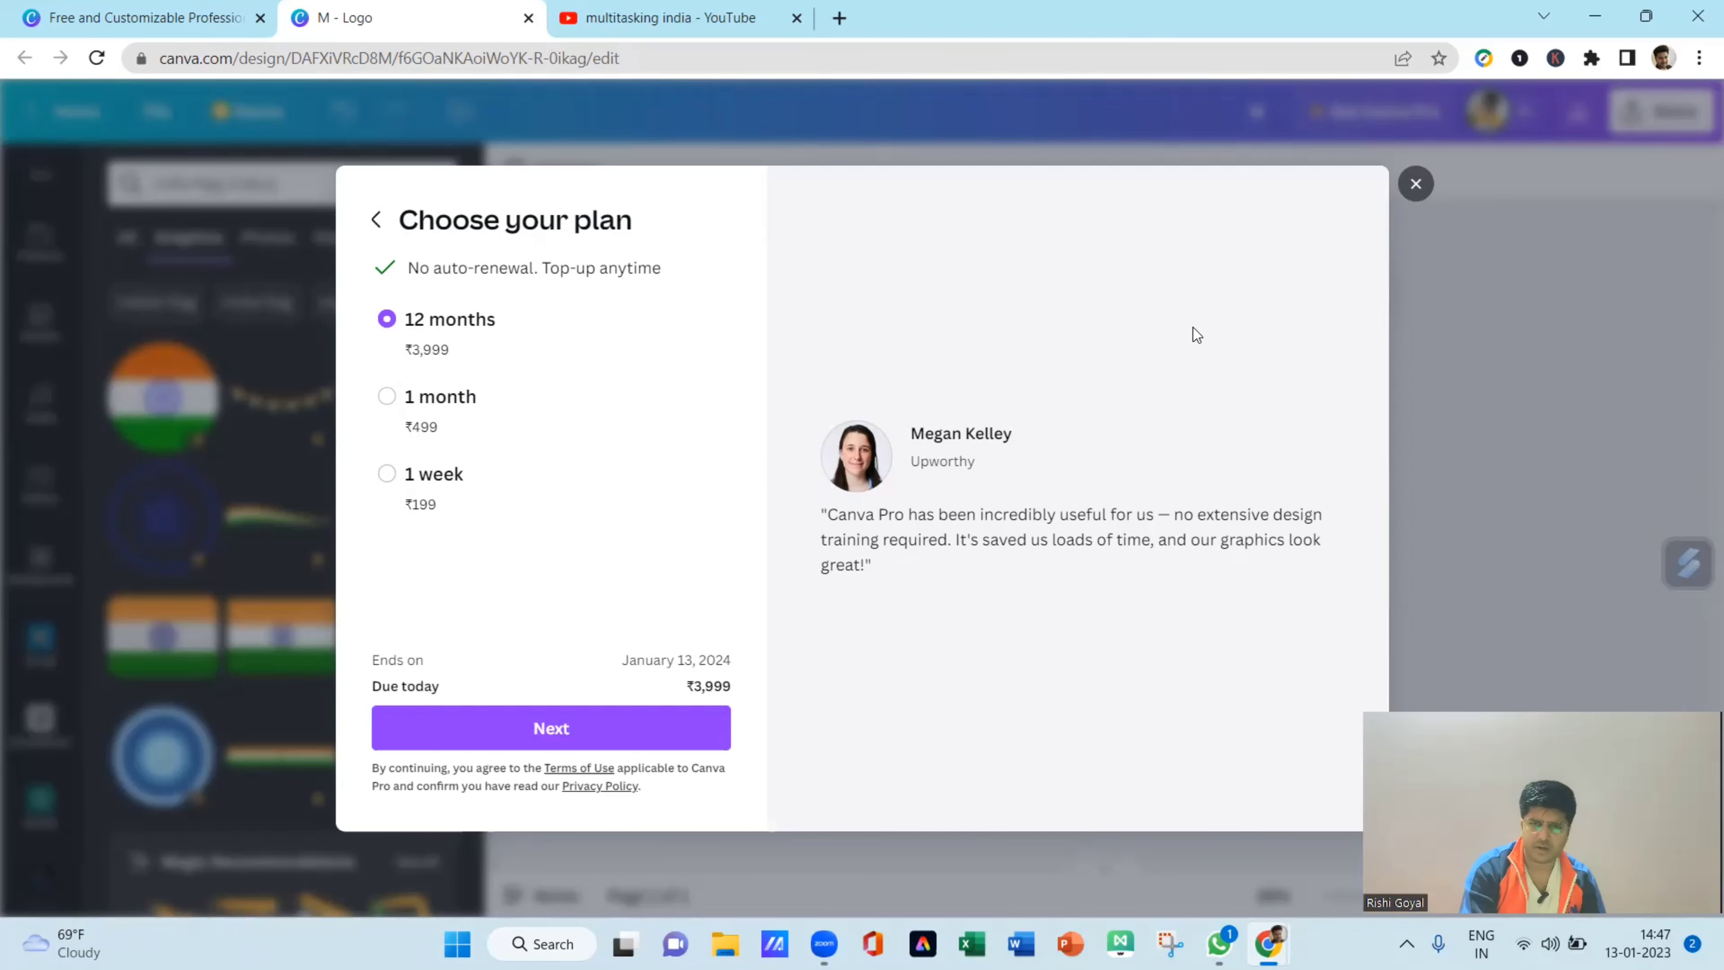
left_click(1416, 184)
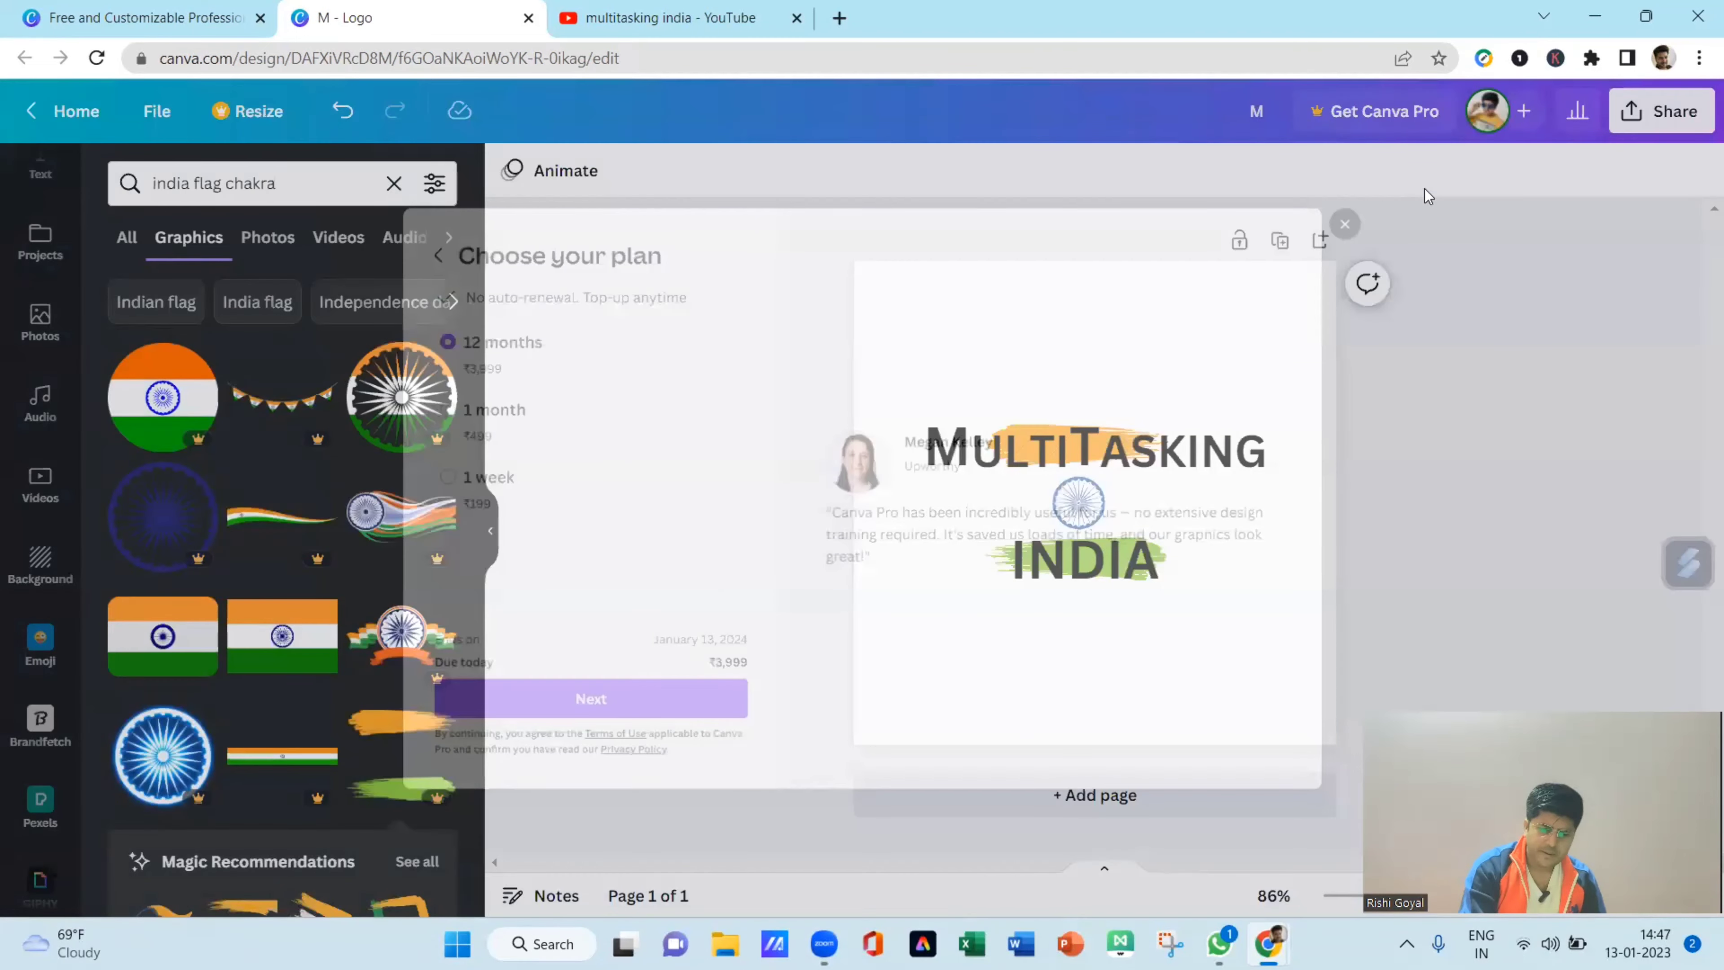